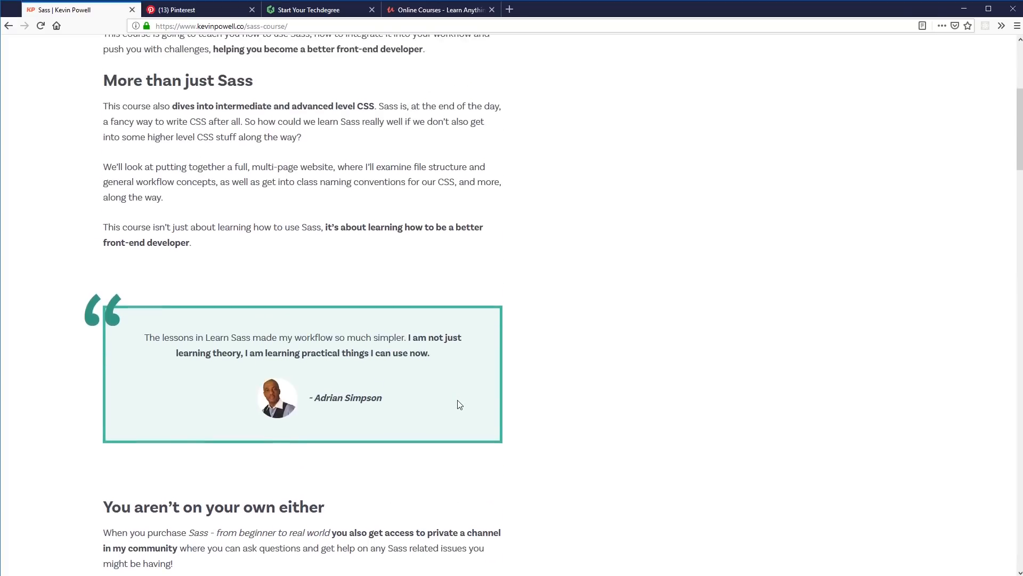
scroll(546, 317, "up", 1)
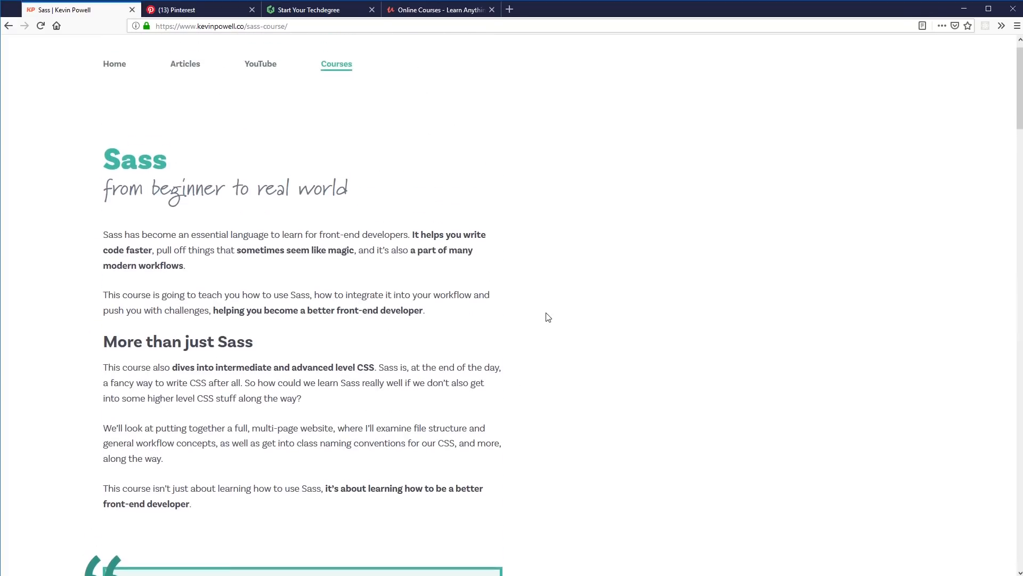
Compare the Sass course page with the artboards of the website-rebrand design
scroll(546, 317, "down", 4)
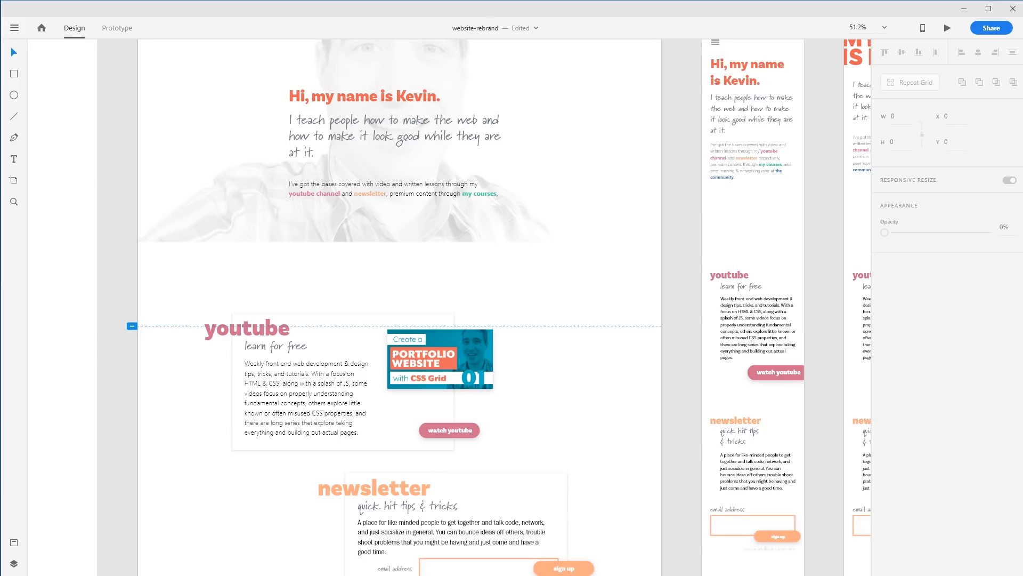
scroll(578, 393, "down", 1)
scroll(580, 392, "up", 3)
scroll(533, 373, "up", 1)
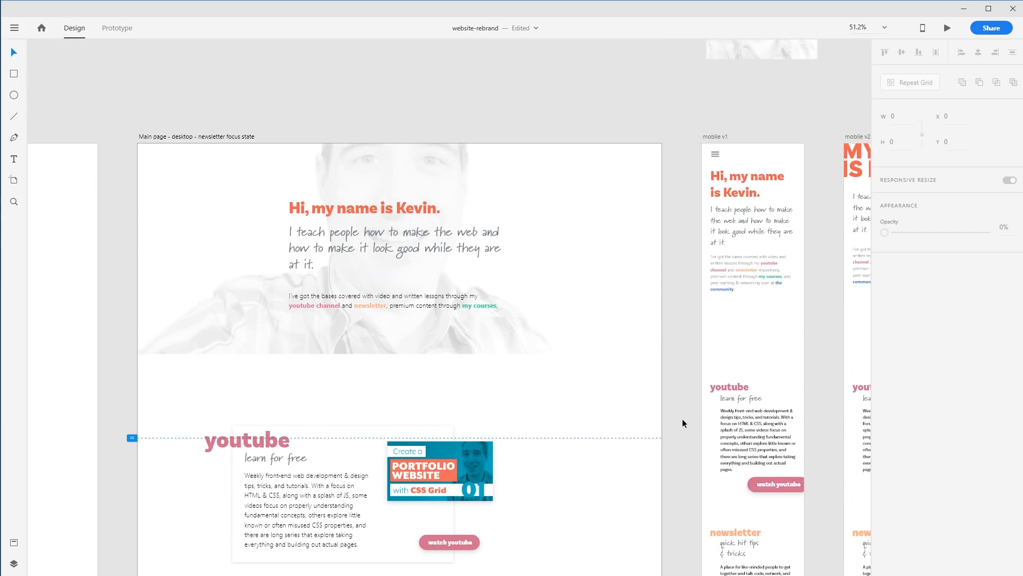
key("ctrl+0")
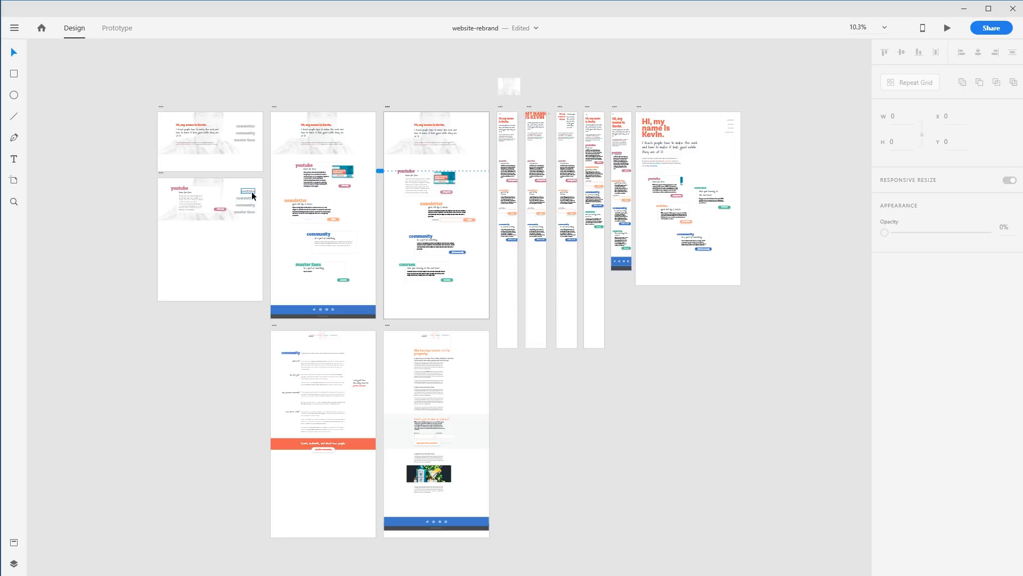
key("z")
left_click_drag(374, 321, 526, 377)
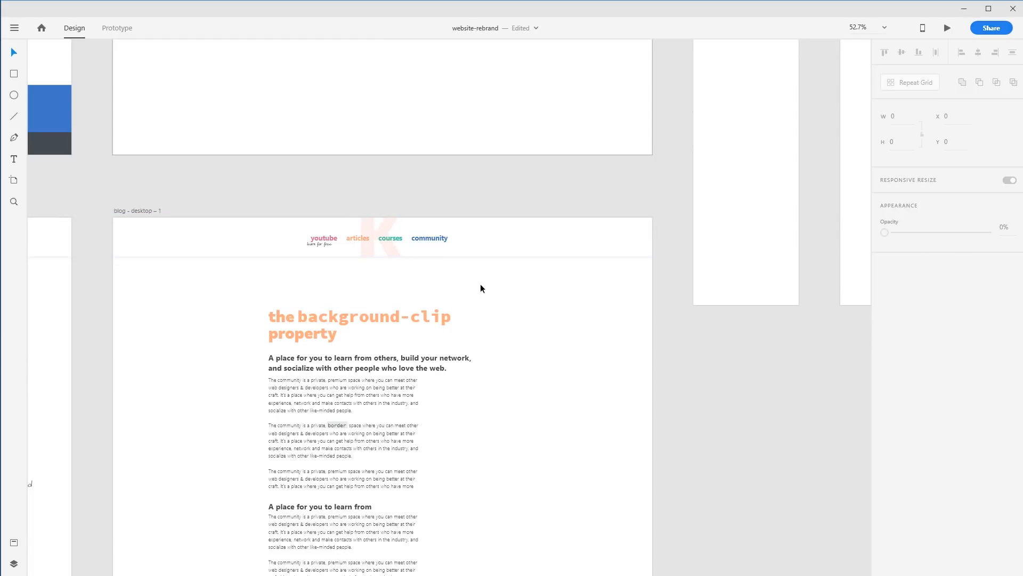
key("ctrl+0")
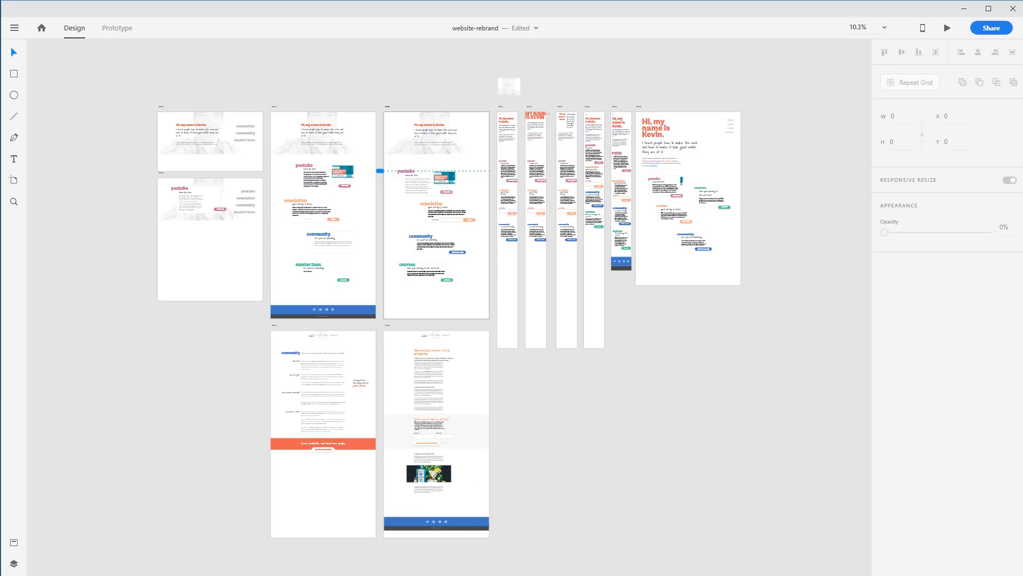
Read the testimonial section of the Sass course page
key("alt+Tab")
scroll(429, 339, "down", 3)
scroll(432, 342, "up", 7)
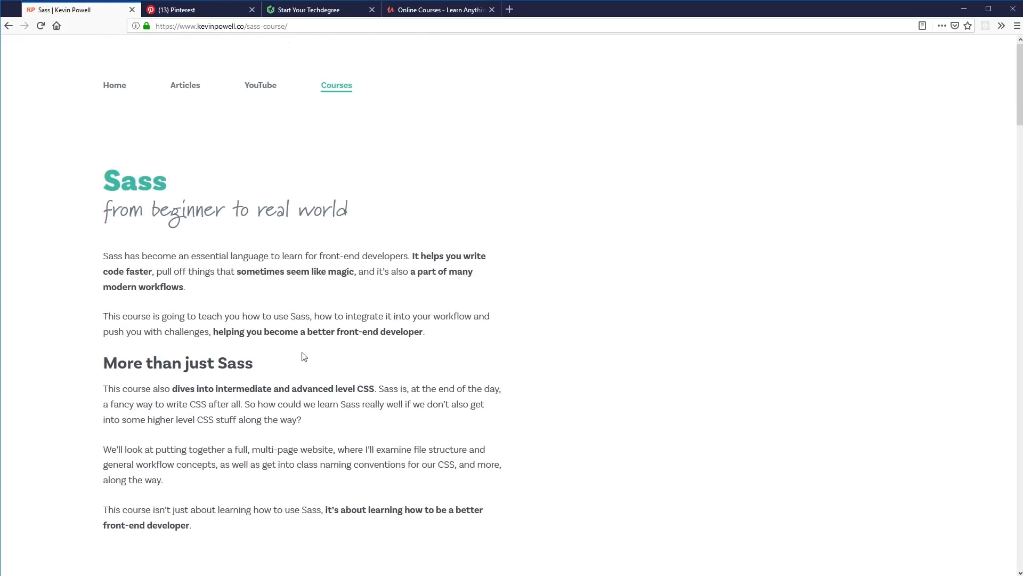
scroll(262, 251, "down", 4)
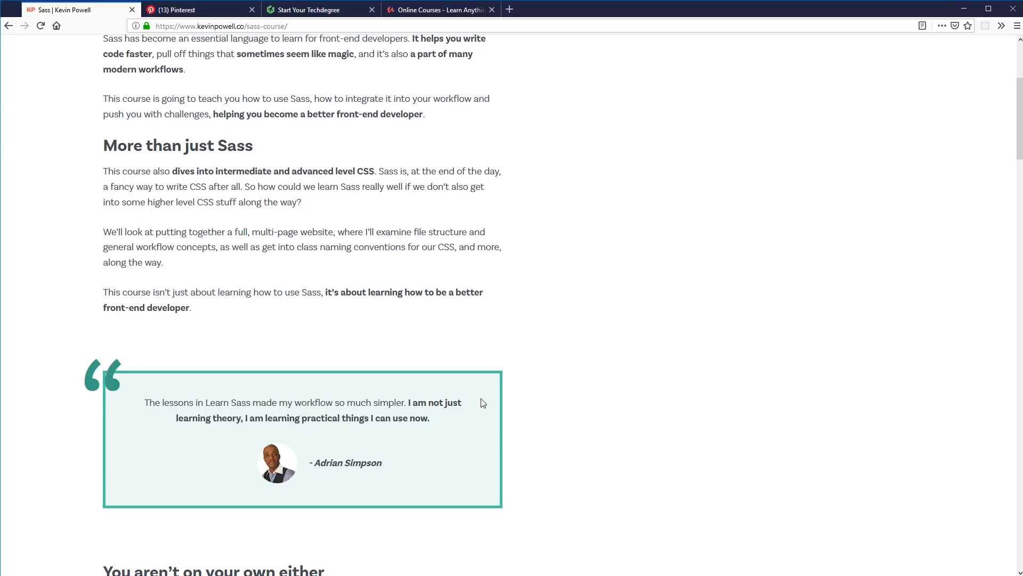
scroll(485, 404, "down", 3)
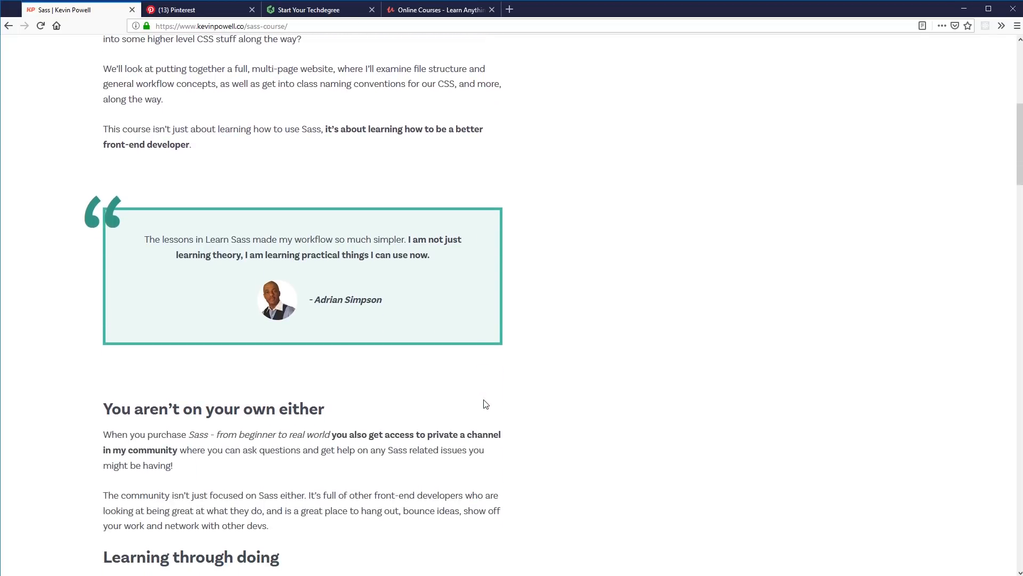
scroll(484, 404, "down", 1)
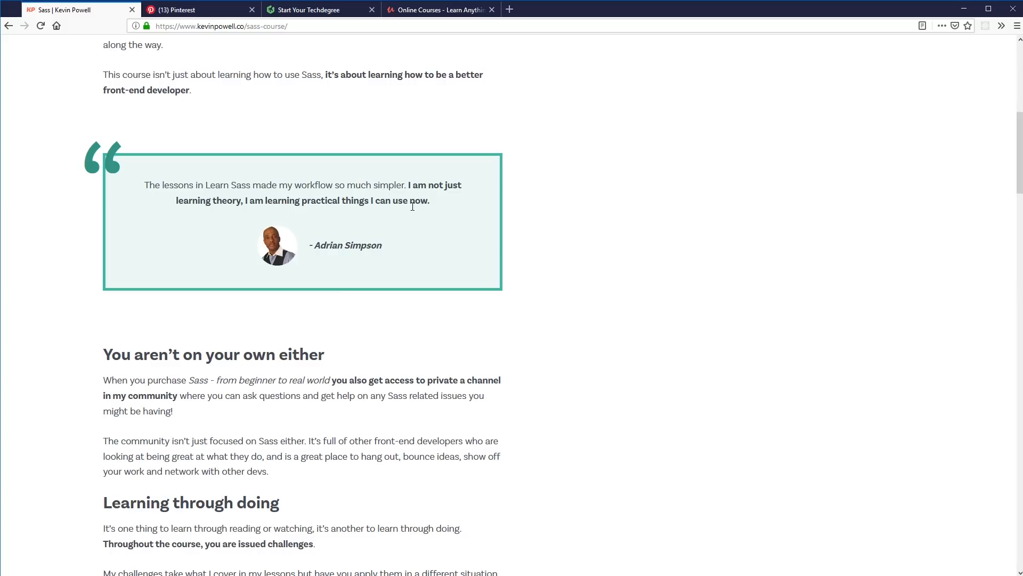
left_click_drag(396, 190, 208, 191)
double_click(201, 190)
double_click(298, 187)
left_click(407, 191)
scroll(416, 281, "up", 1)
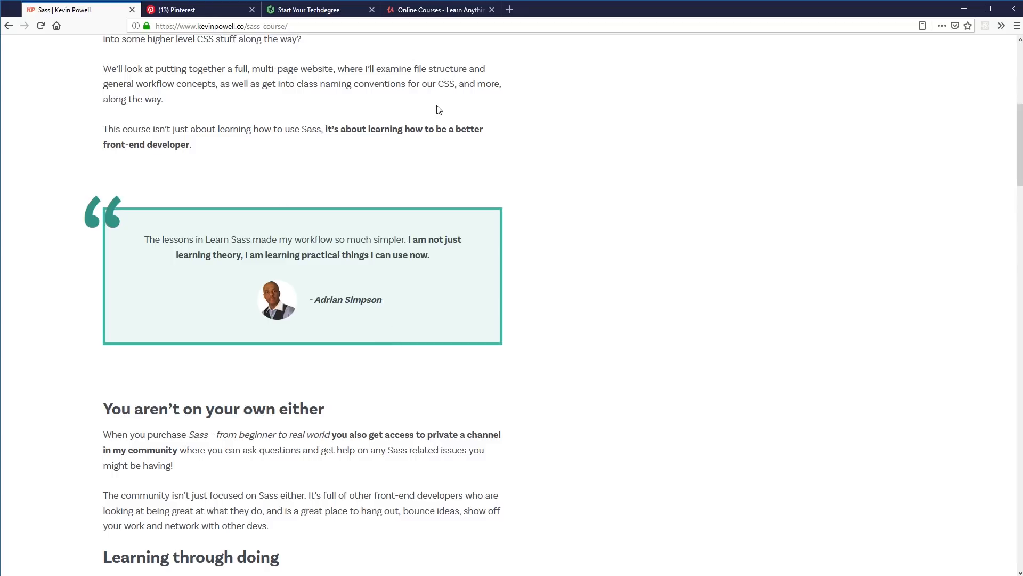
Review the Udemy student testimonials carousel, then close the Udemy and Treehouse tabs
left_click(438, 15)
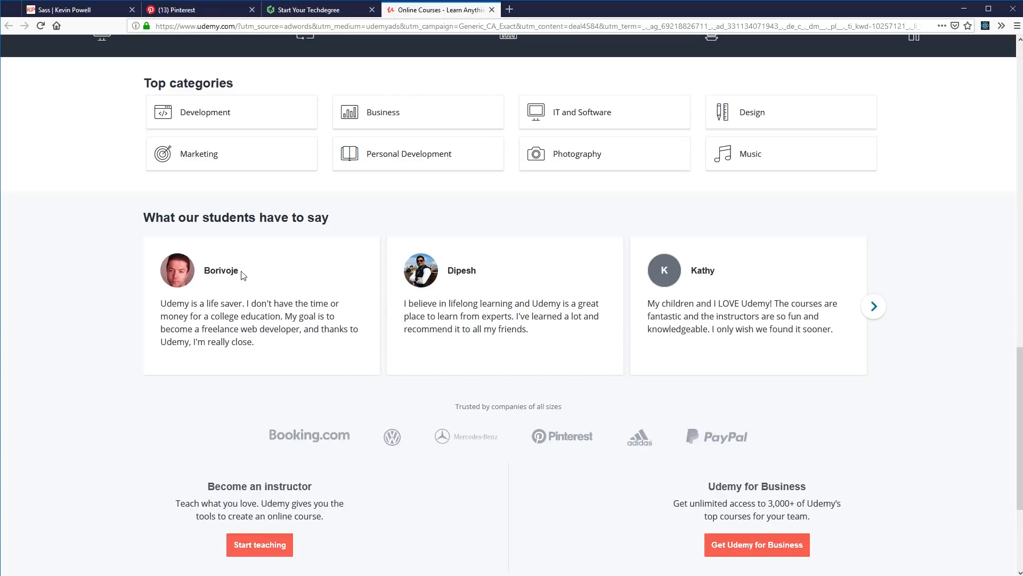
left_click(874, 306)
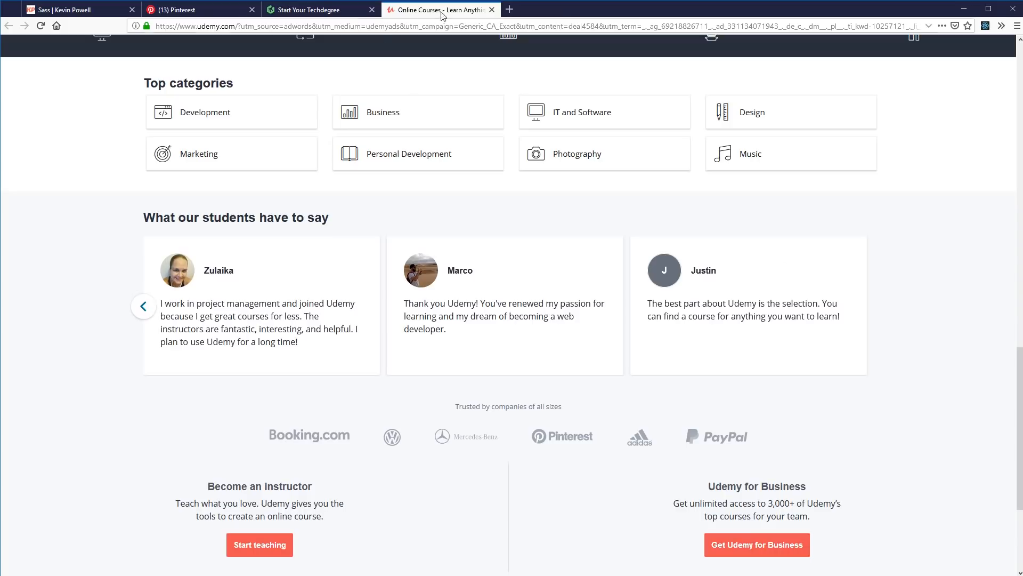
left_click(492, 9)
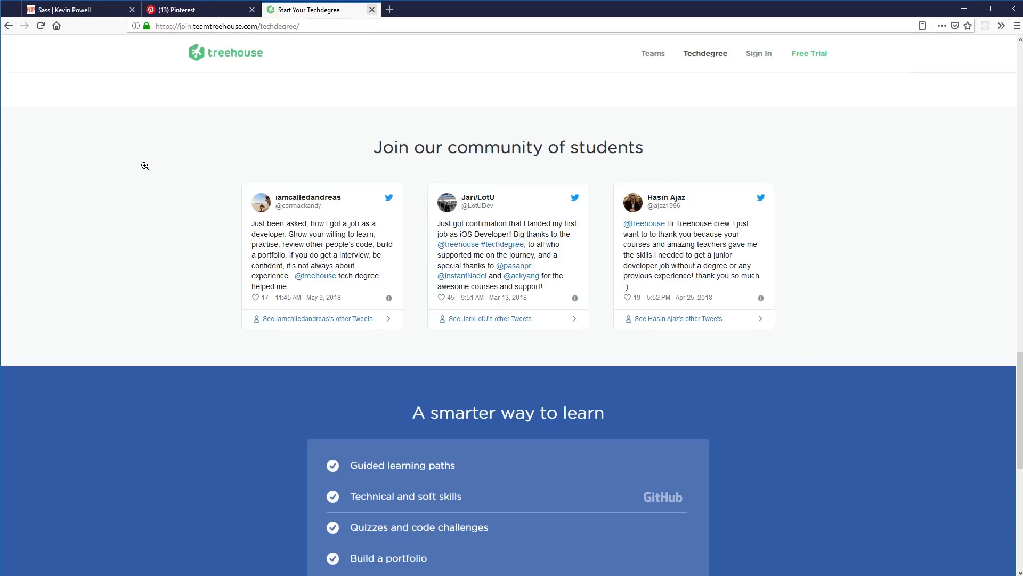
key("ctrl+w")
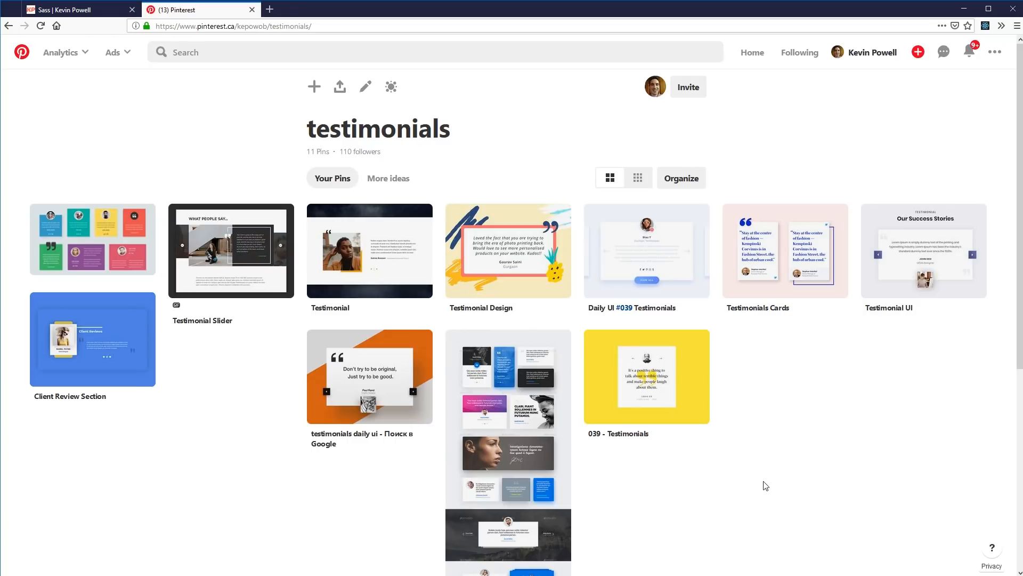
Browse the testimonial design pins on the Pinterest testimonials board
scroll(764, 485, "down", 1)
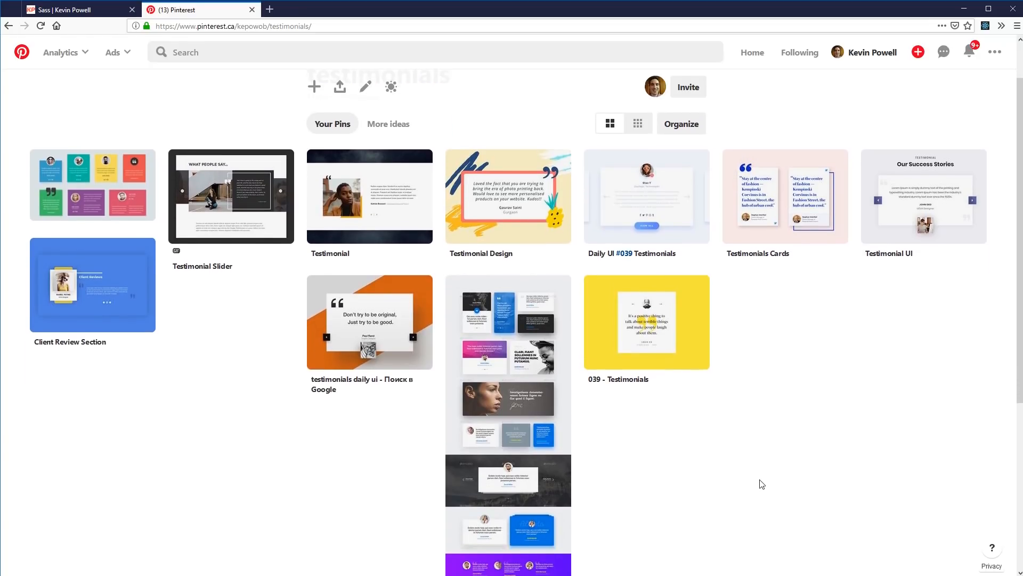
scroll(763, 481, "up", 1)
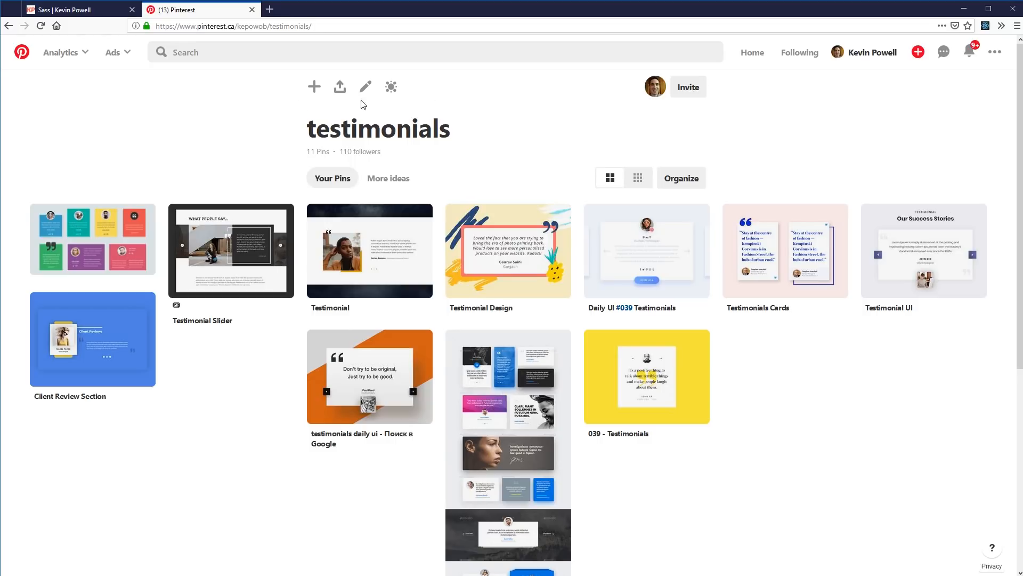
left_click(107, 9)
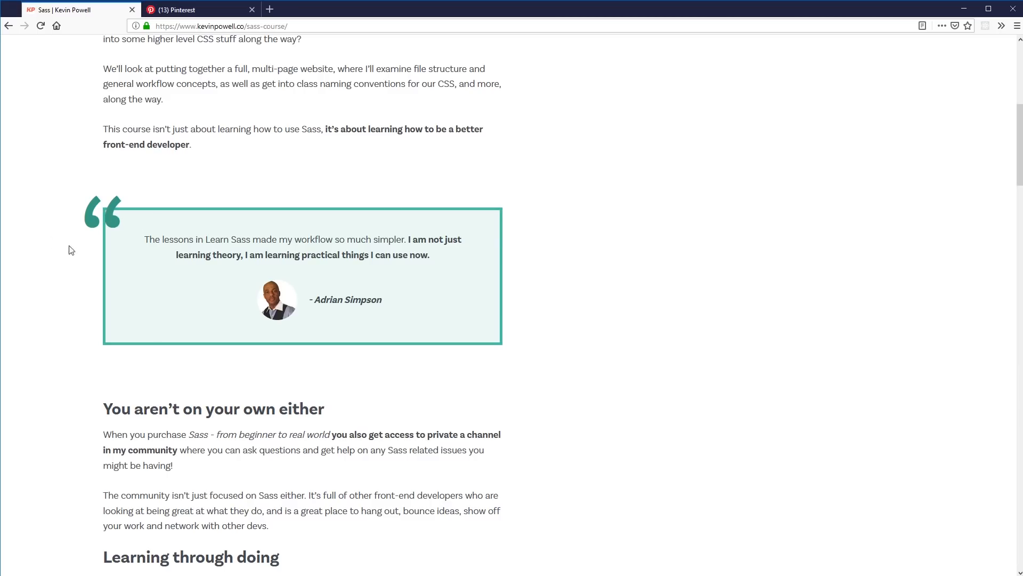
left_click(182, 9)
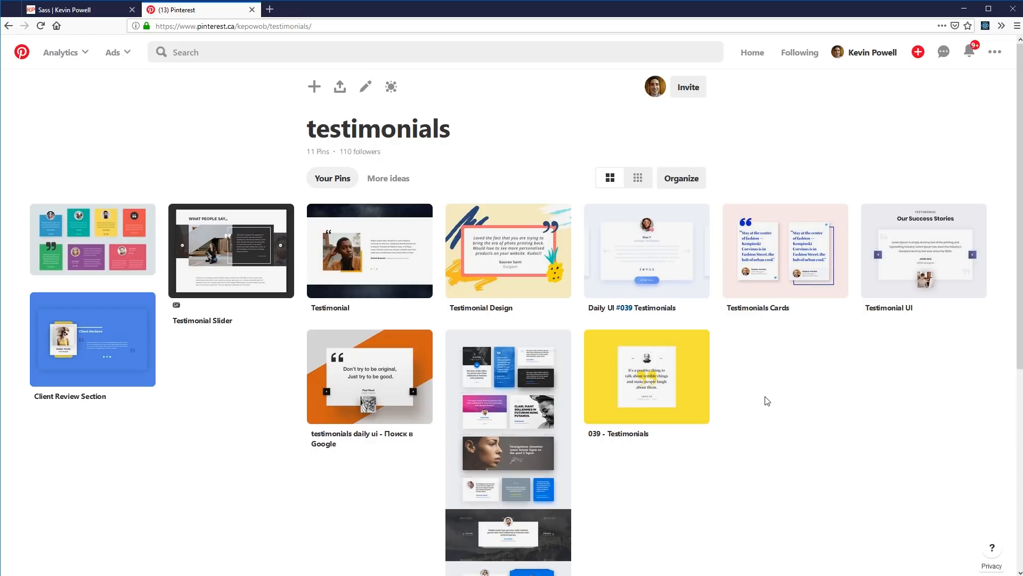
mouse_move(751, 236)
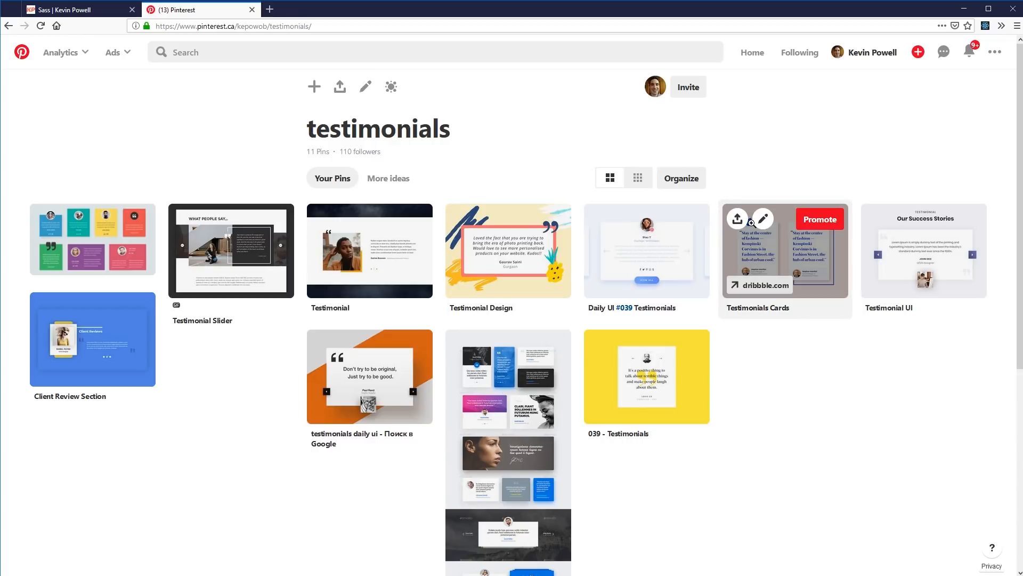
left_click(816, 258)
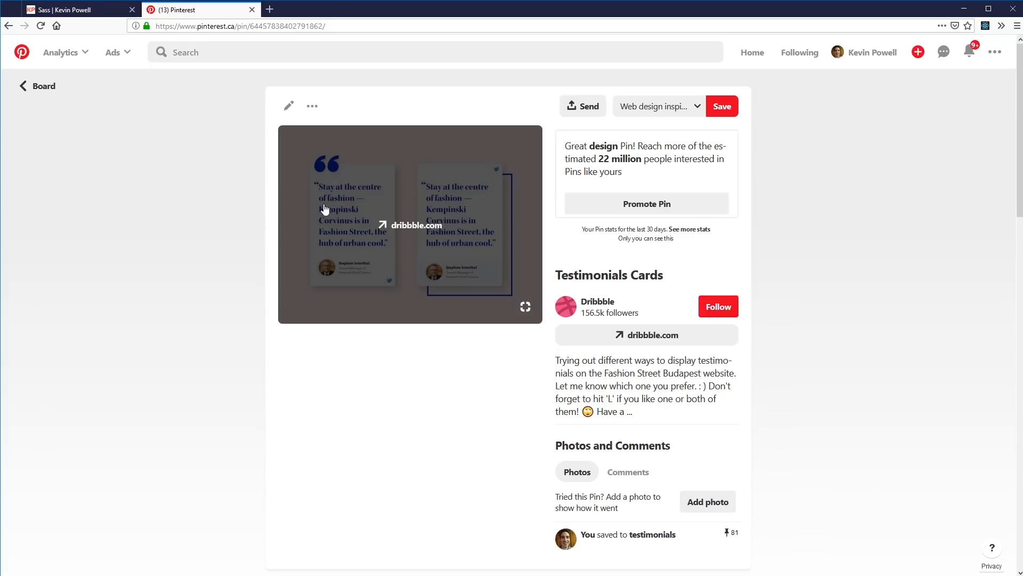
left_click(143, 217)
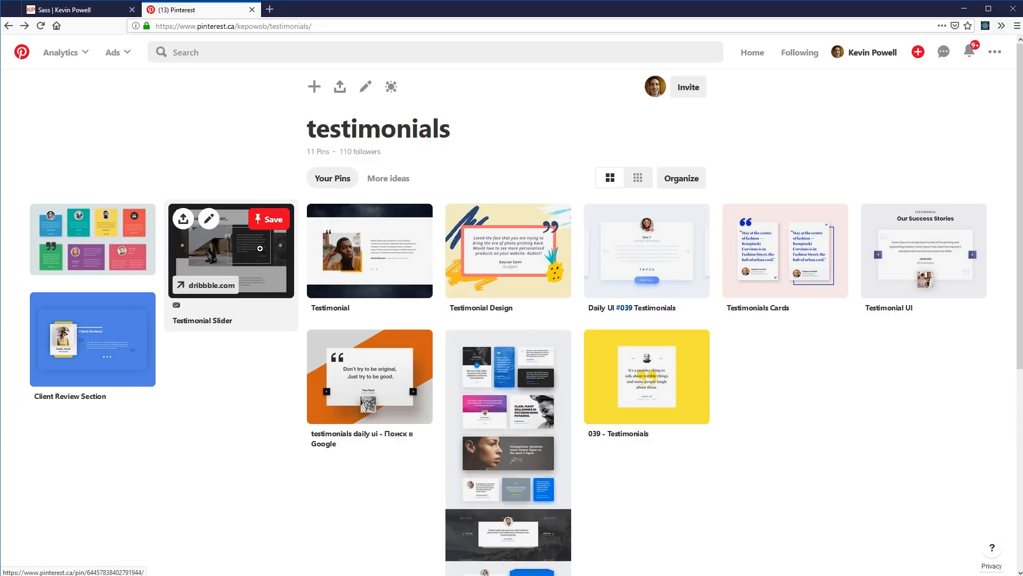
left_click(368, 264)
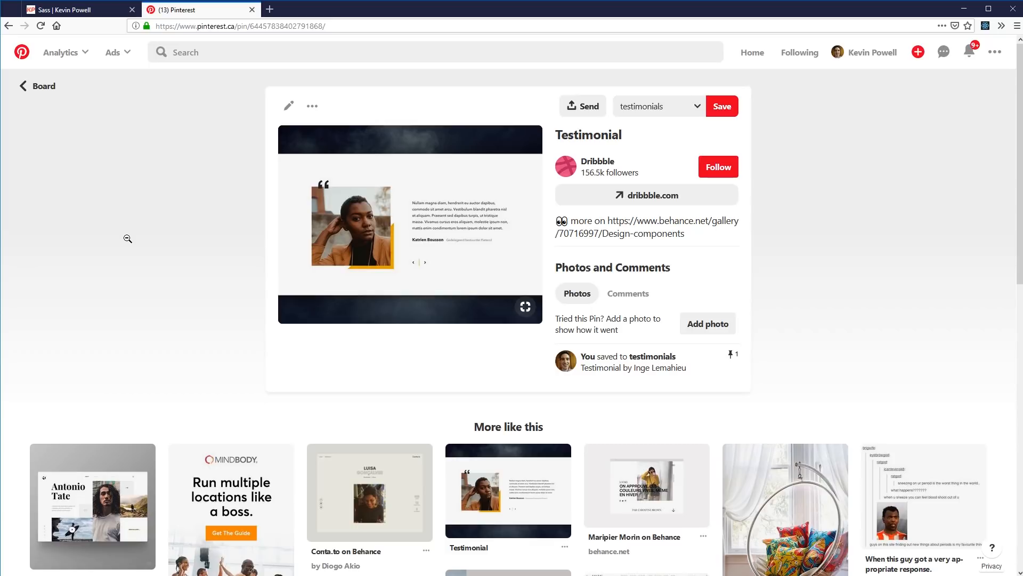
left_click(128, 238)
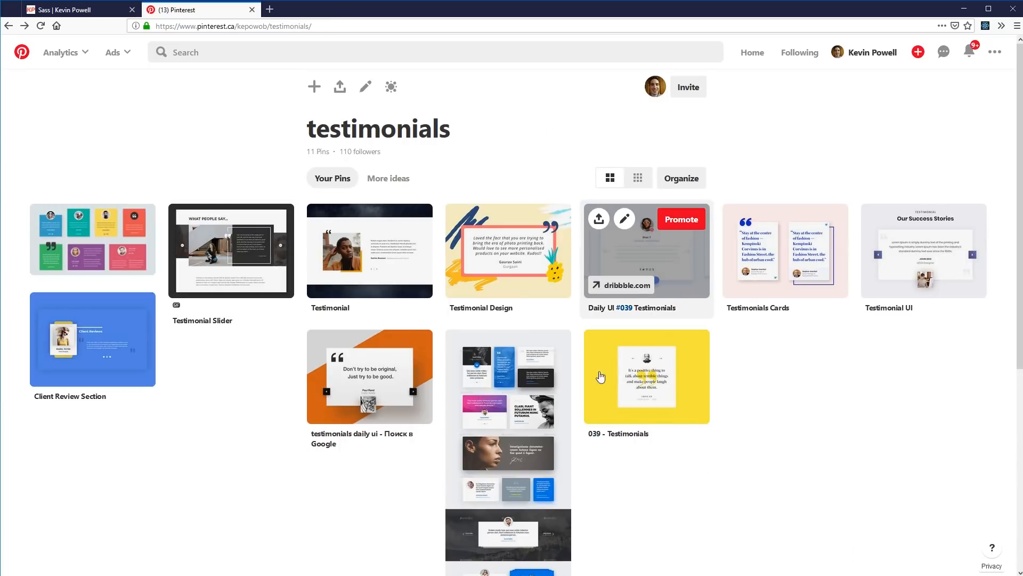
left_click(514, 437)
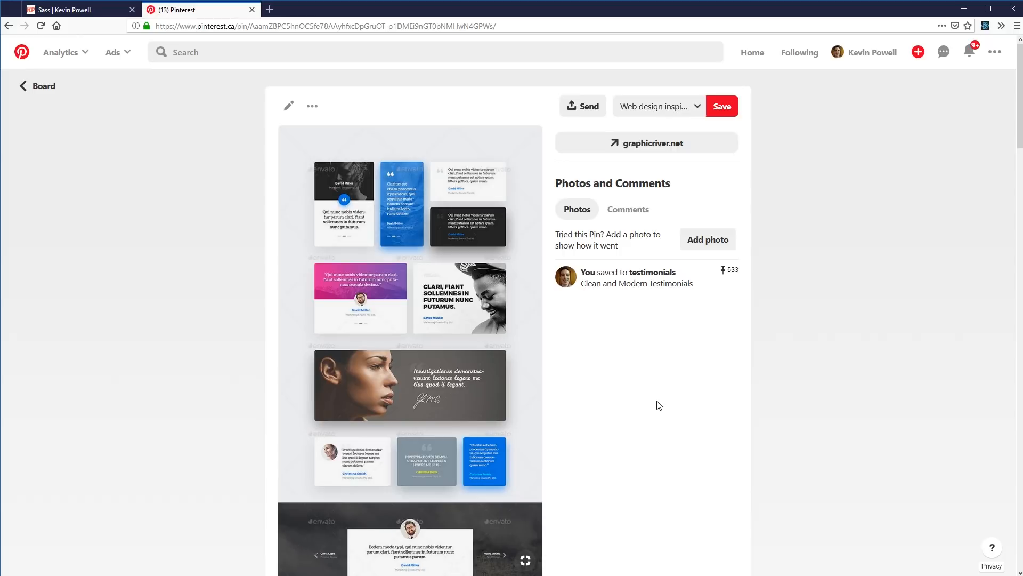
left_click(828, 375)
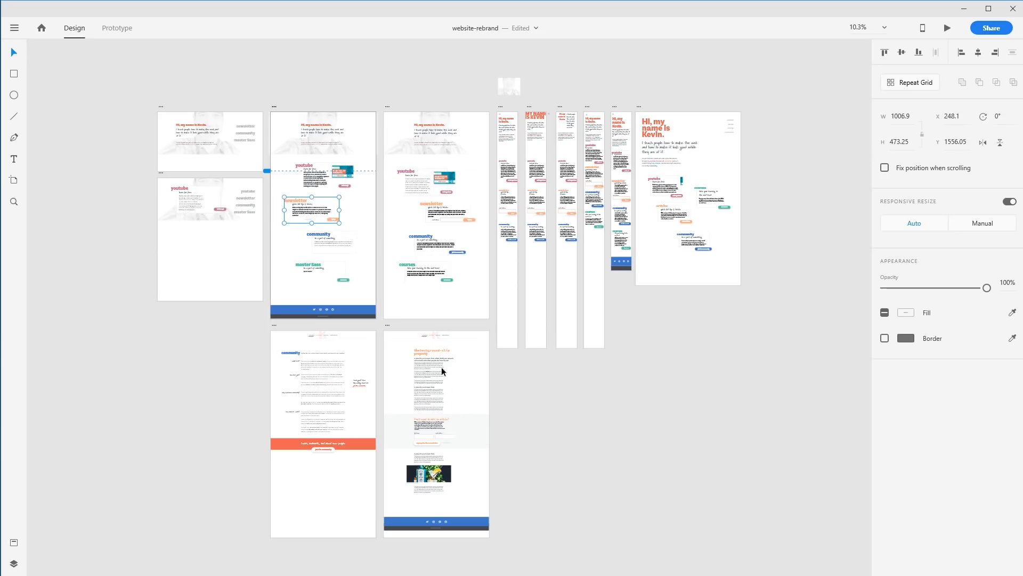
Duplicate the blog desktop artboard and paste the copied Sass course page text
left_click(450, 416)
key("ctrl+d")
left_click_drag(620, 103, 605, 108)
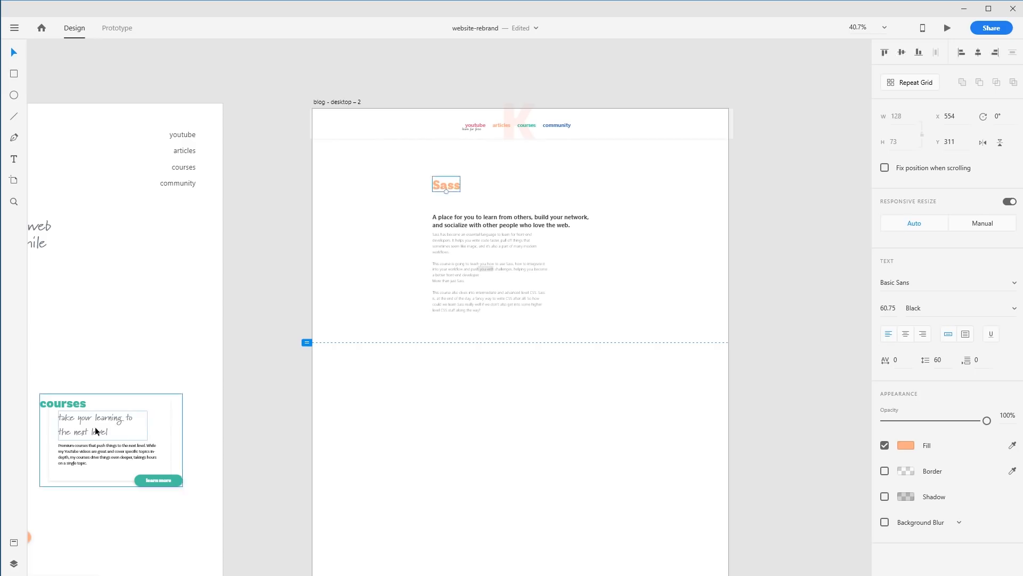
type("take your learning to the next level")
key("alt+Tab")
key("alt+Tab")
Edit the pasted Sass heading and subtitle text blocks in the new artboard
double_click(449, 206)
key("Escape")
key("Escape")
double_click(467, 202)
key("Escape")
left_click(544, 205)
left_click(463, 202)
left_click_drag(520, 207, 589, 208)
left_click(511, 185)
left_click_drag(448, 185, 446, 187)
Remove an unneeded element from the Sass course artboard
left_click(1012, 445)
left_click(43, 405)
left_click(512, 185)
left_click_drag(489, 272, 495, 238)
left_click(506, 222)
key("Delete")
Set the Sass heading's font to Basic Sans and move the body text down
left_click(927, 281)
type("Basic Sans")
key("Return")
left_click_drag(490, 305, 490, 353)
scroll(525, 283, "up", 3)
left_click_drag(288, 96, 634, 487)
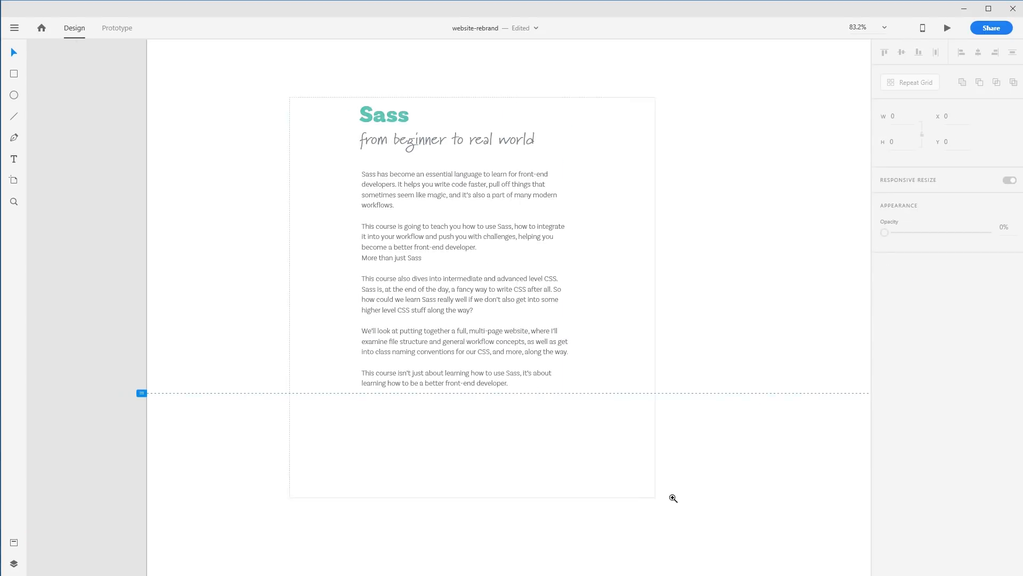
Copy a testimonial author's photo from the course page and paste it into the artboard
left_click(532, 378)
key("alt+Tab")
scroll(620, 412, "down", 20)
right_click(273, 420)
left_click(301, 439)
key("alt+Tab")
left_click(675, 359)
key("ctrl+v")
Copy testimonial text from the course page and paste it into a text box below the course description
key("alt+Tab")
left_click_drag(336, 382, 146, 288)
key("ctrl+c")
key("alt+Tab")
left_click_drag(455, 206, 680, 198)
double_click(729, 175)
key("ctrl+a")
key("ctrl+v")
left_click_drag(696, 141, 427, 425)
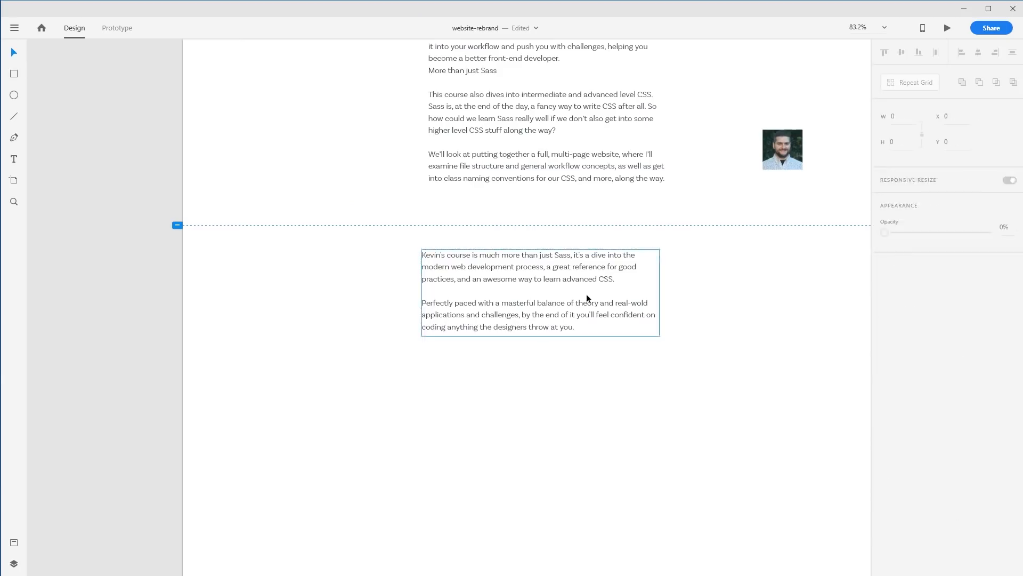
Place a copy of the courses card from another artboard below the testimonial text
left_click(951, 333)
left_click_drag(492, 342, 484, 356)
left_click(373, 420)
left_click_drag(105, 392, 749, 323)
left_click_drag(288, 214, 598, 486)
left_click_drag(731, 457, 336, 441)
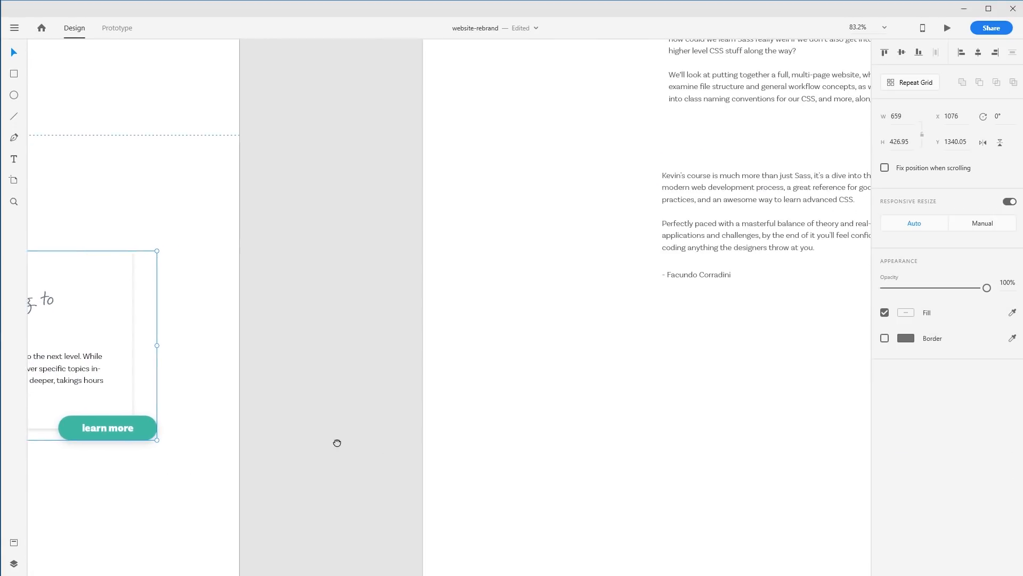
left_click_drag(586, 434, 393, 428)
left_click_drag(700, 422, 758, 342)
scroll(692, 324, "right", 3)
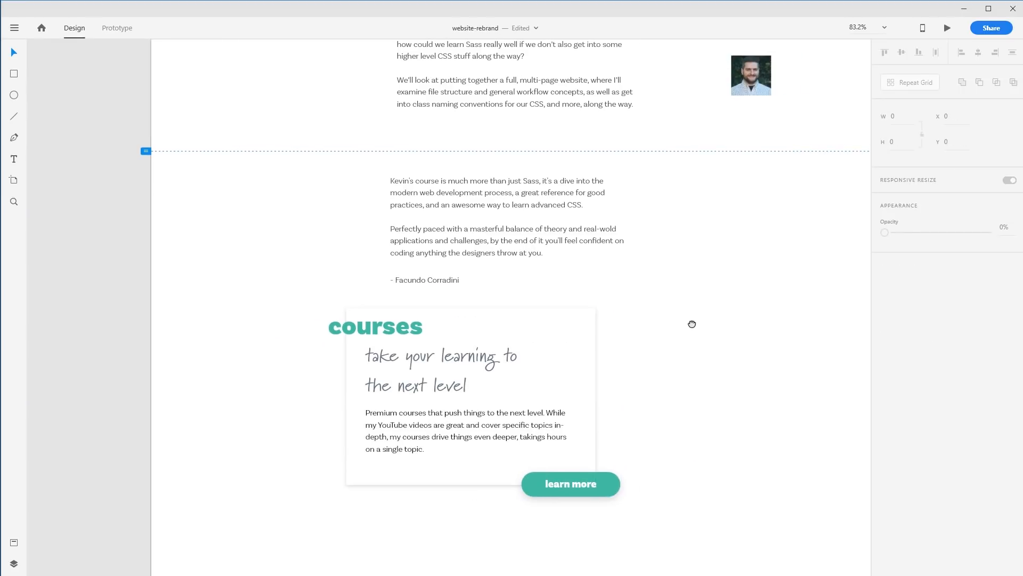
Delete the learn more button from the copied courses card
left_click_drag(243, 320, 538, 474)
left_click_drag(507, 441, 540, 455)
left_click(704, 401)
left_click(605, 498)
double_click(606, 499)
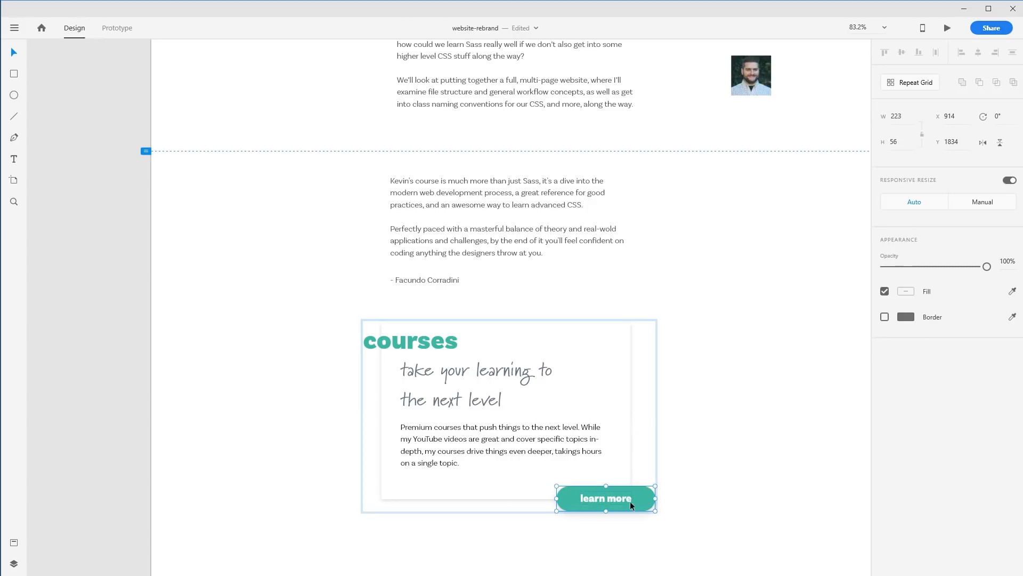
key("Delete")
Move the courses heading out of the card to its left
left_click(714, 407)
left_click(590, 405)
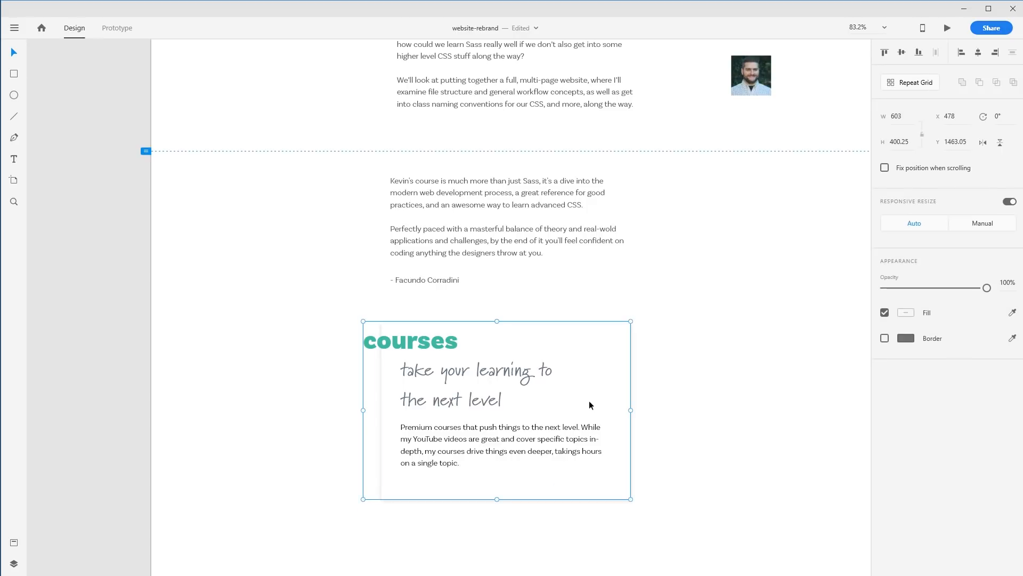
left_click(709, 407)
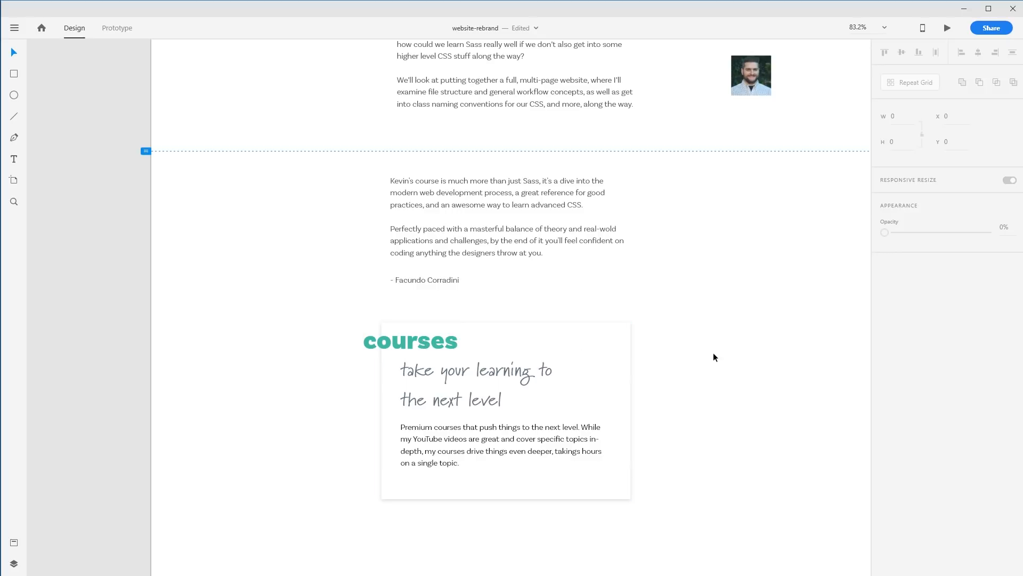
left_click_drag(455, 347, 322, 347)
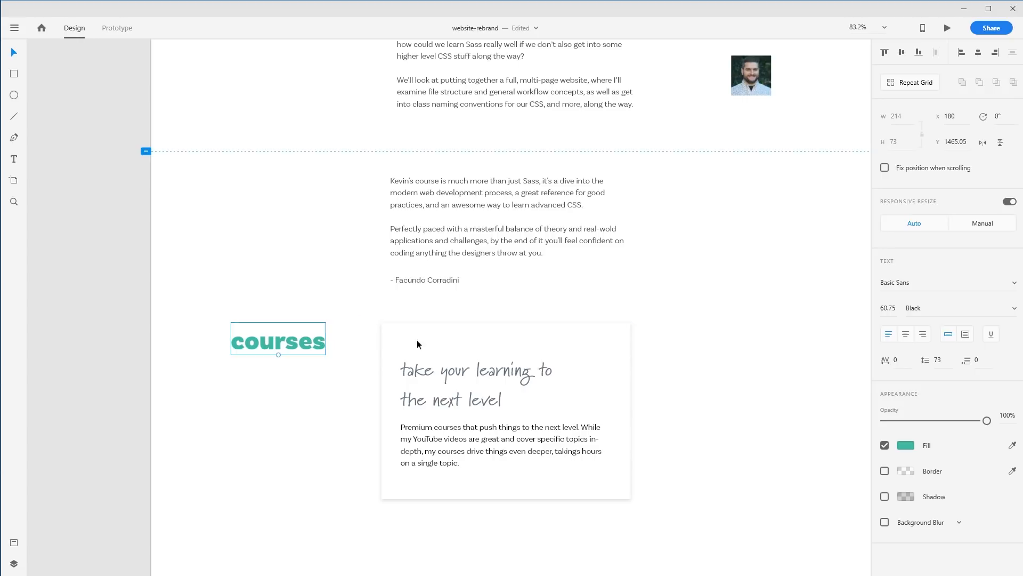
Set the author name's font to Marydale at size 32 and move it right, beneath the testimonial text
left_click(713, 334)
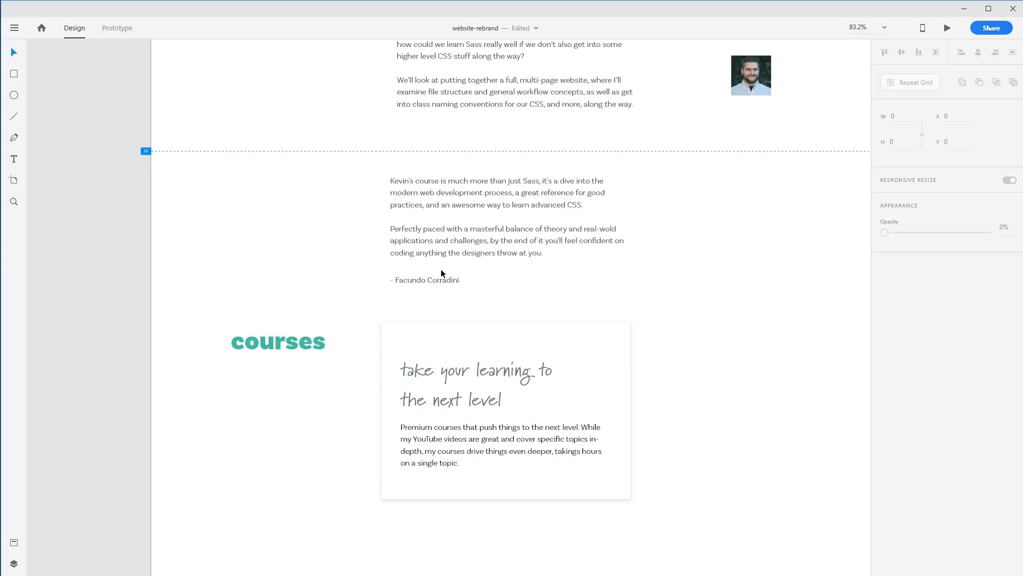
left_click(432, 282)
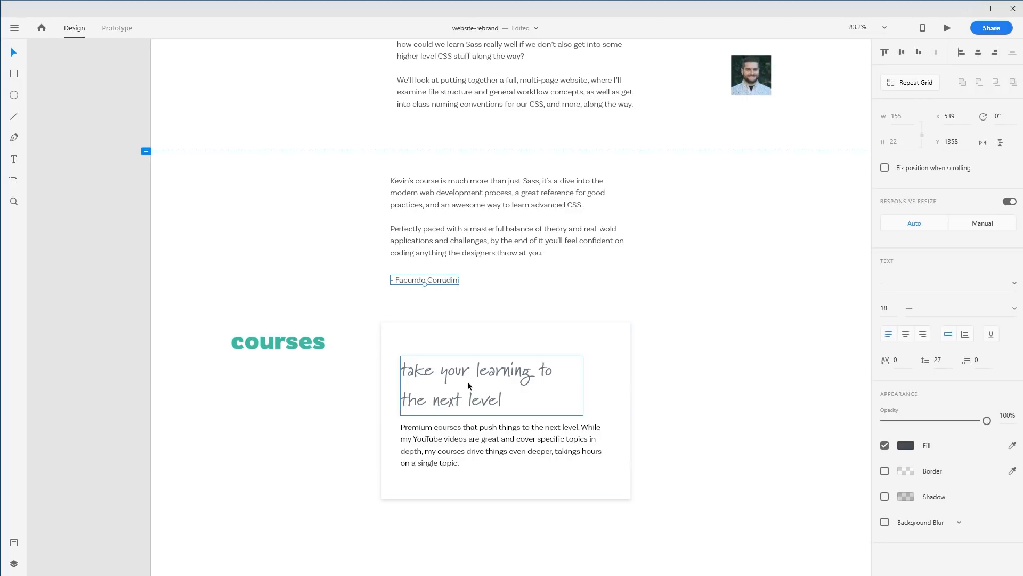
key("i")
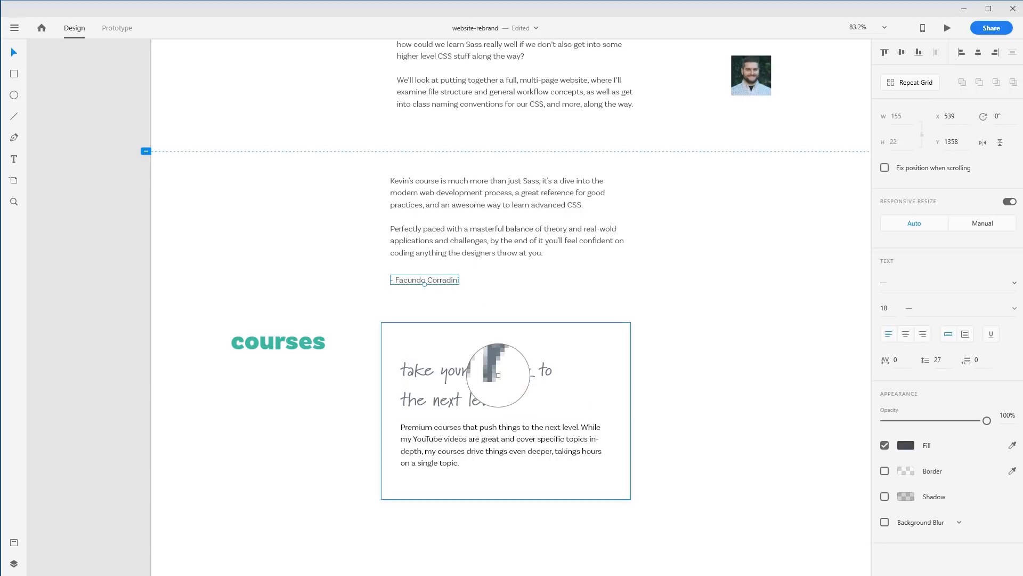
left_click(530, 369)
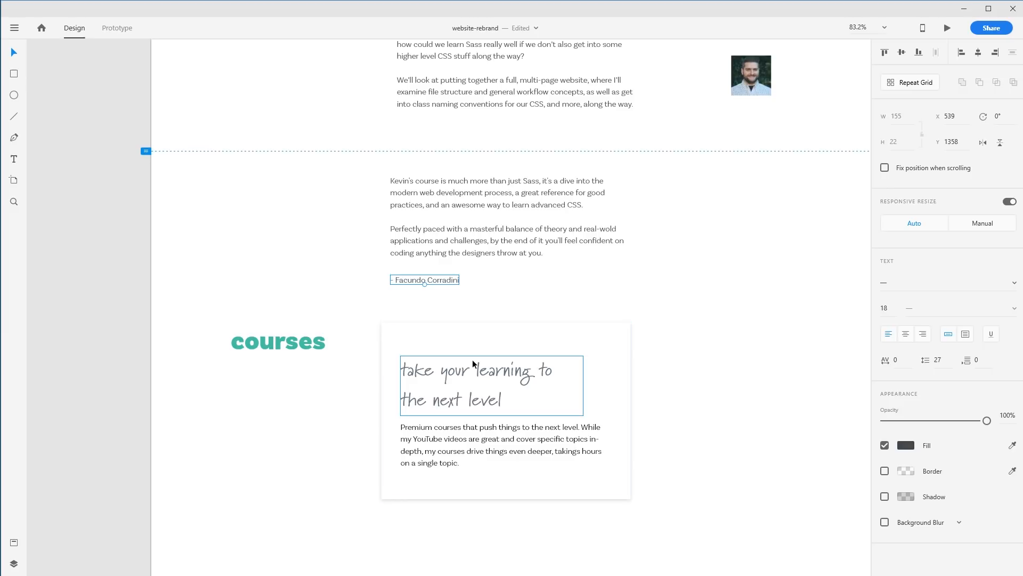
left_click(900, 281)
type("Marydale")
key("Tab")
type("31")
key("Return")
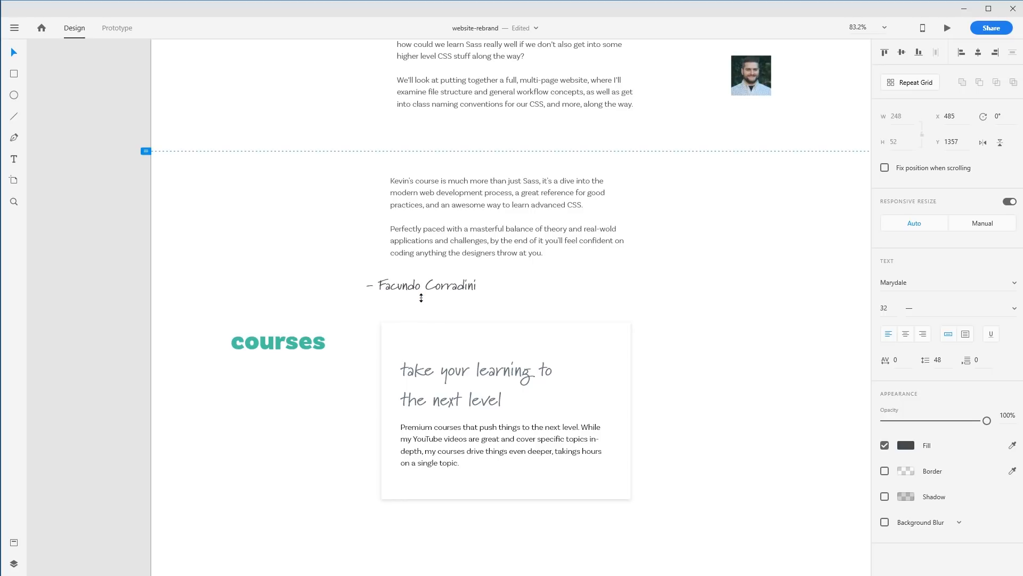
left_click_drag(447, 288, 622, 295)
Try the Marydale font on the testimonial paragraph text, then undo the font change
left_click(473, 430)
left_click(473, 429)
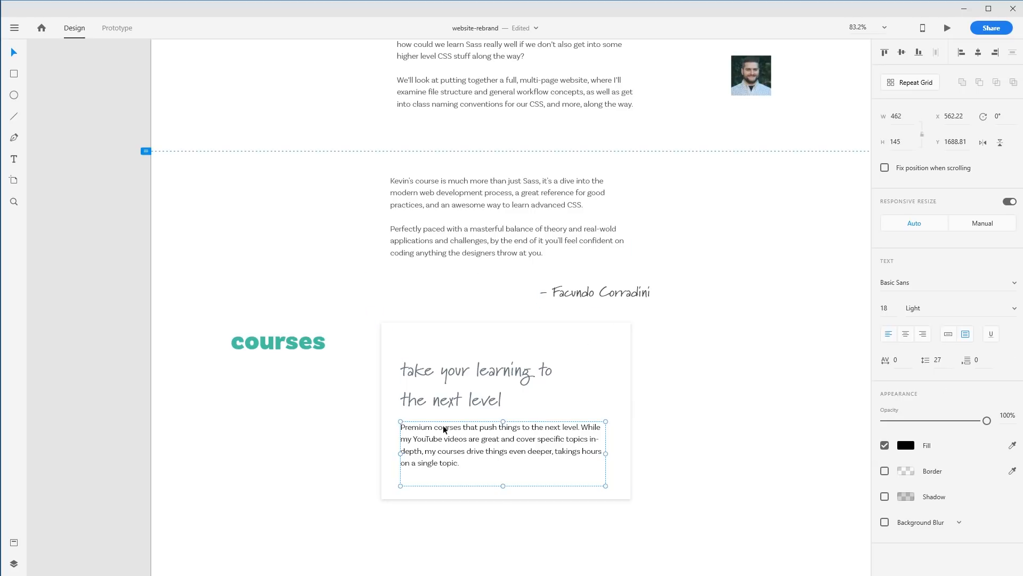
left_click(484, 400)
left_click(483, 234)
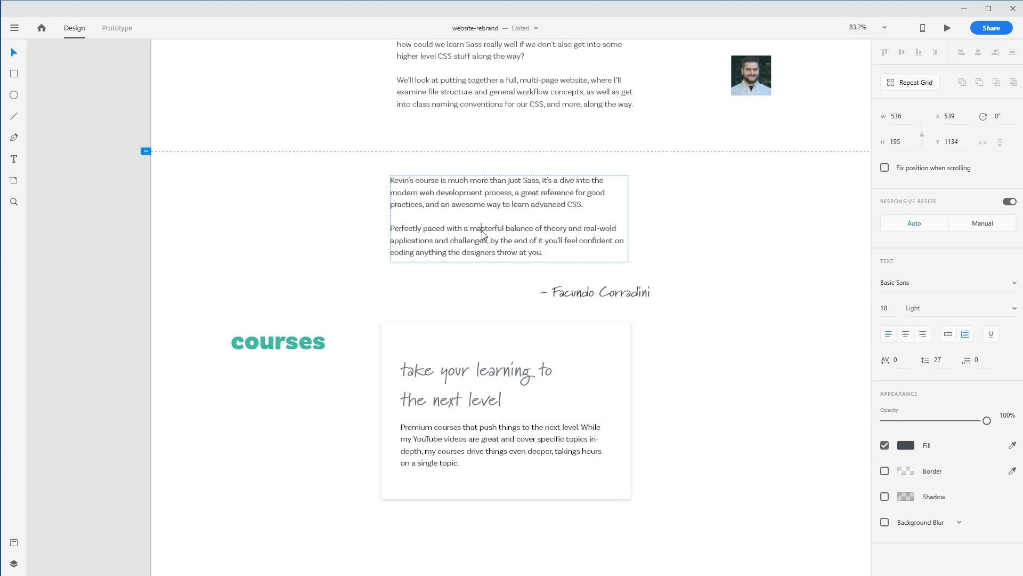
double_click(535, 251)
key("ctrl+a")
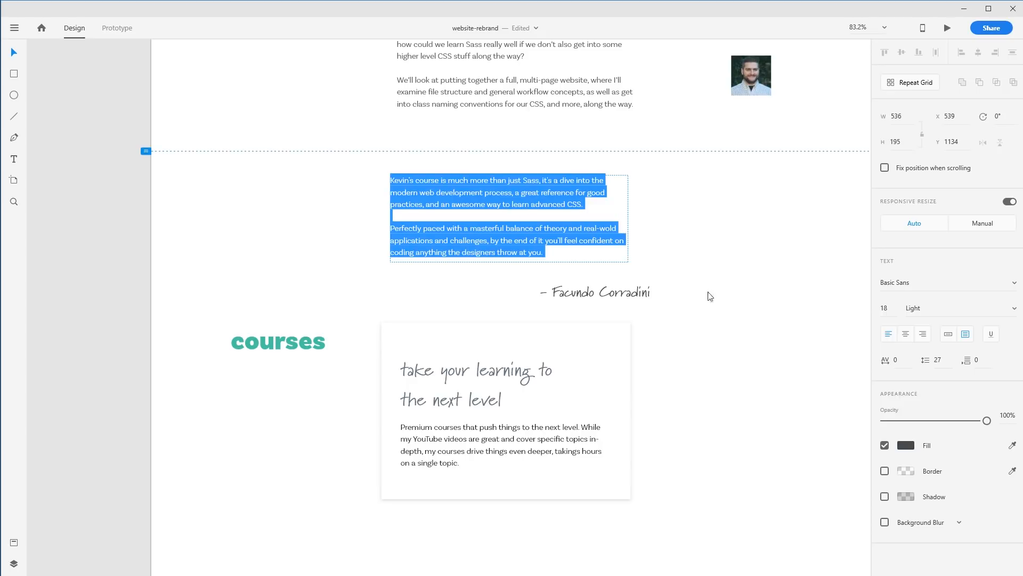
left_click(913, 281)
type("Ma")
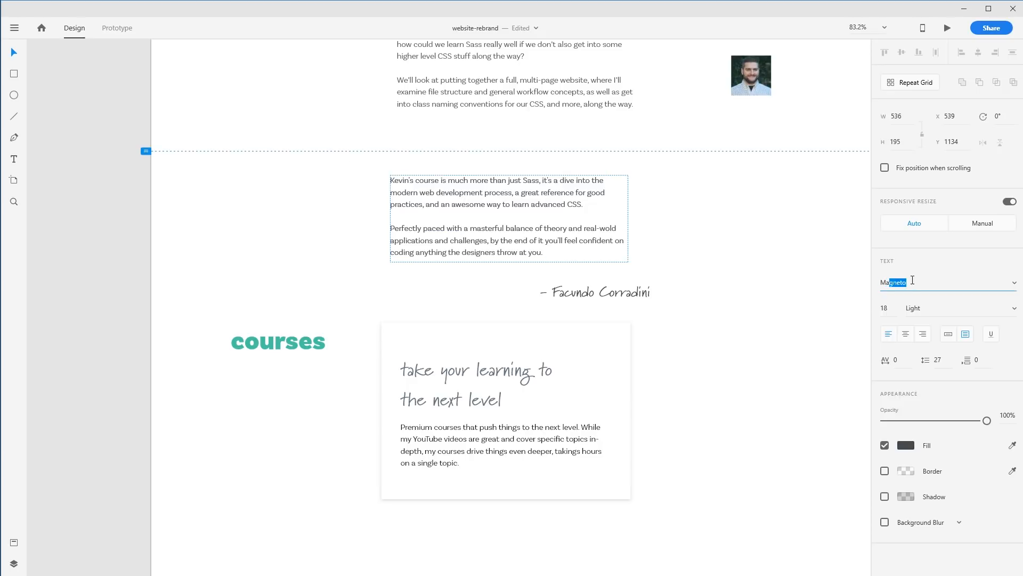
type("rydale")
key("Return")
left_click(690, 266)
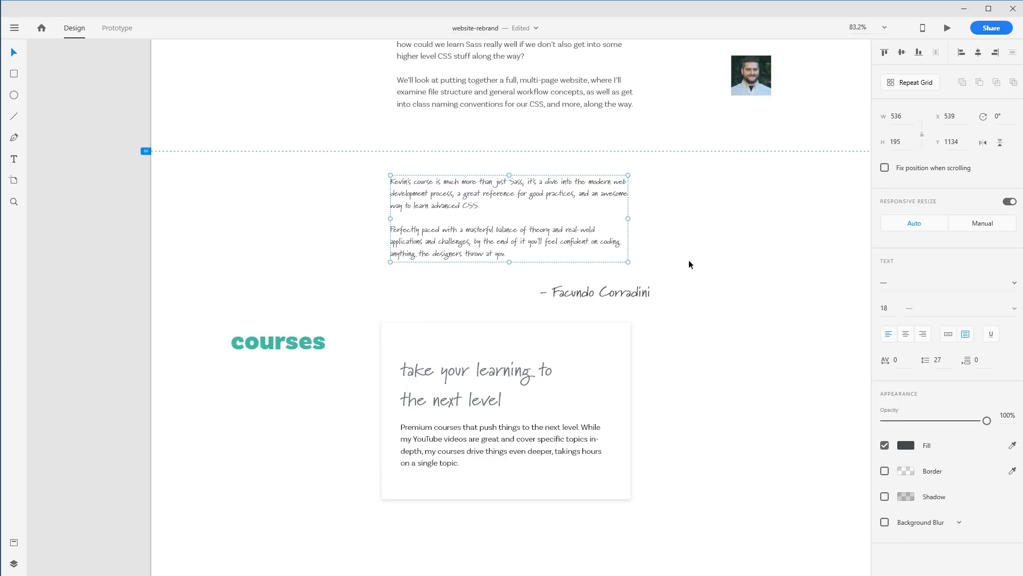
left_click_drag(722, 262, 698, 342)
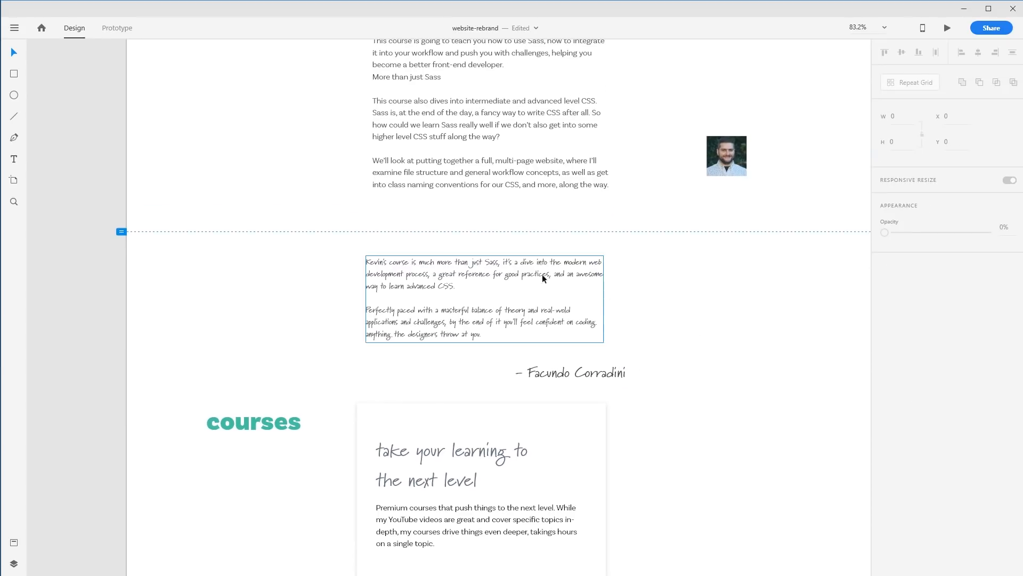
left_click(525, 315)
key("ctrl+z")
Colour the author name with the teal sampled from the courses heading
left_click(607, 372)
left_click_drag(588, 366, 590, 366)
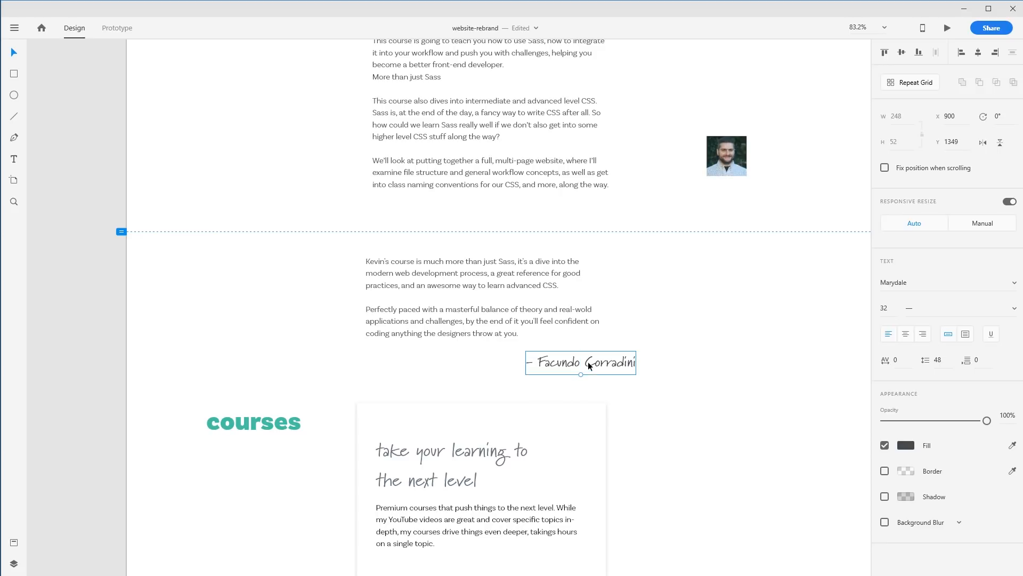
key("i")
left_click(292, 424)
left_click(723, 364)
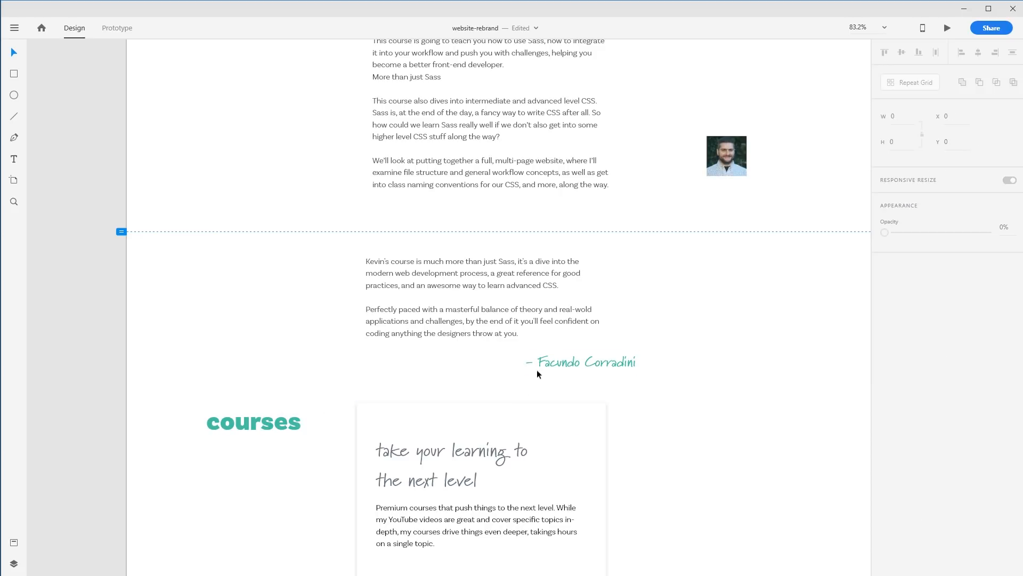
Delete the copied card's heading and description and move its white rectangle over the testimonial
scroll(311, 360, "up", 2)
scroll(311, 361, "down", 3)
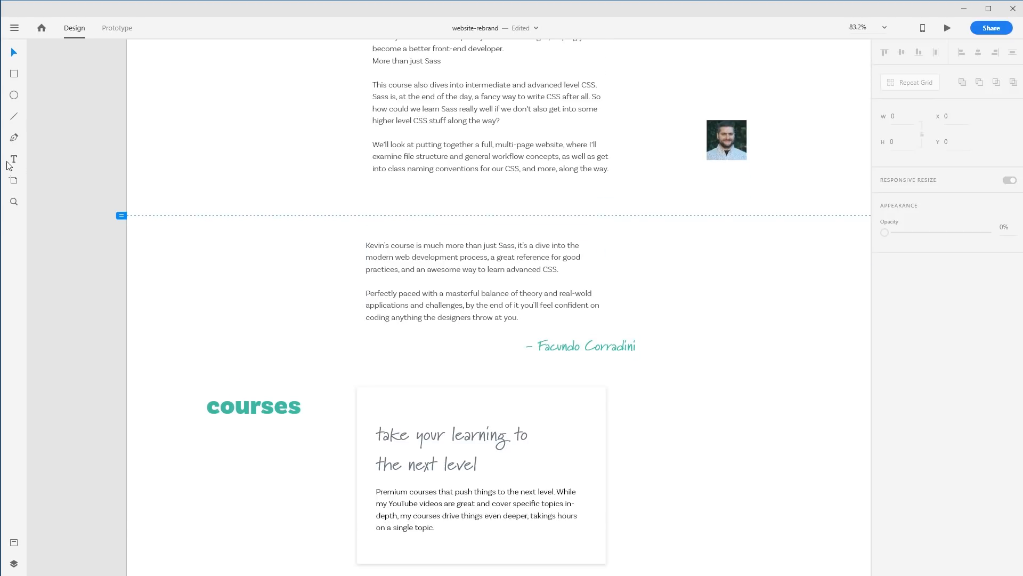
key("v")
left_click_drag(418, 391, 462, 264)
left_click_drag(322, 448, 484, 519)
key("Delete")
left_click_drag(447, 351, 404, 347)
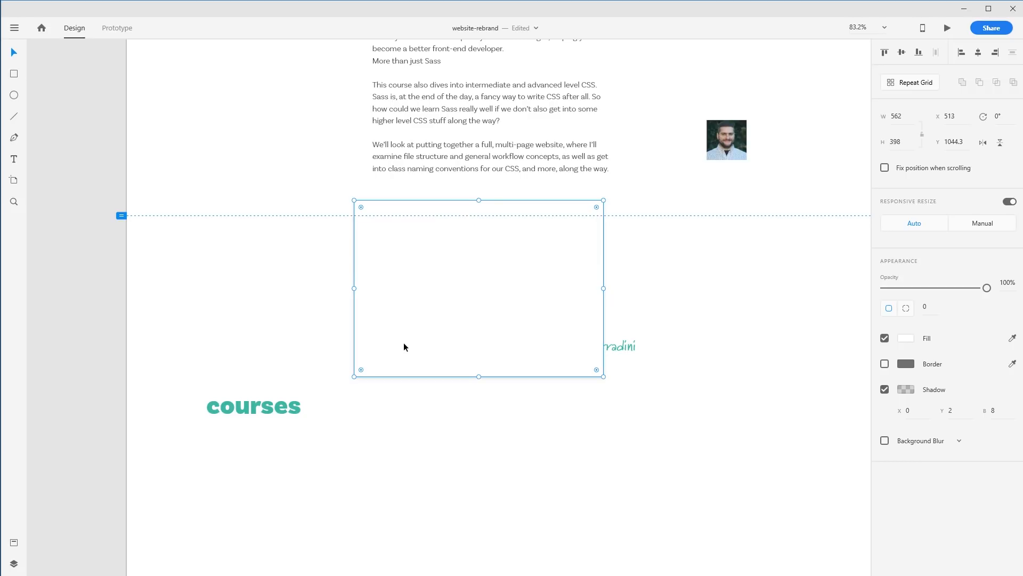
Send the rectangle behind the testimonial and resize it to about 927 by 322 around the text
key("ctrl+shift+bracketleft")
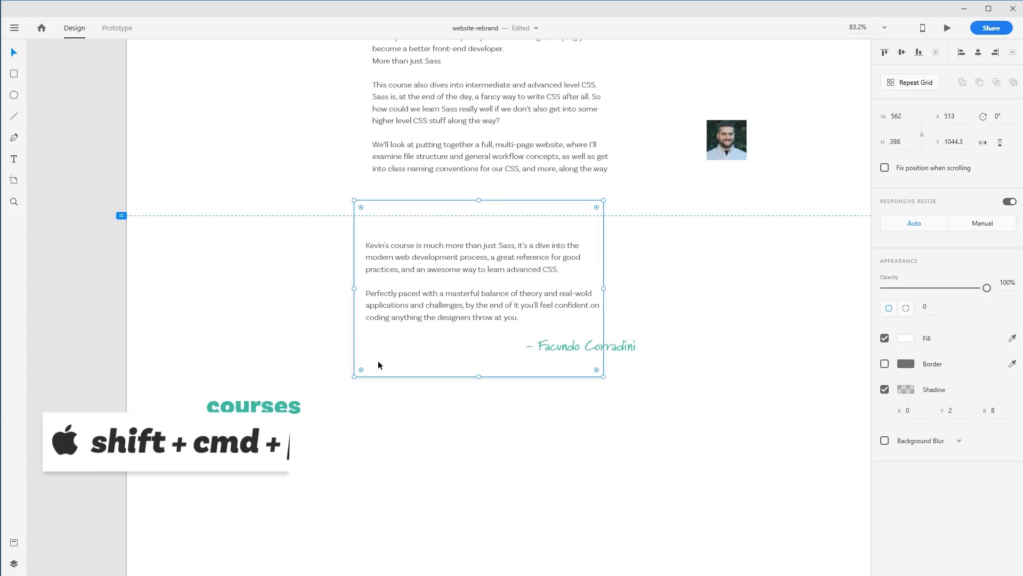
left_click_drag(603, 289, 713, 288)
left_click_drag(354, 289, 301, 288)
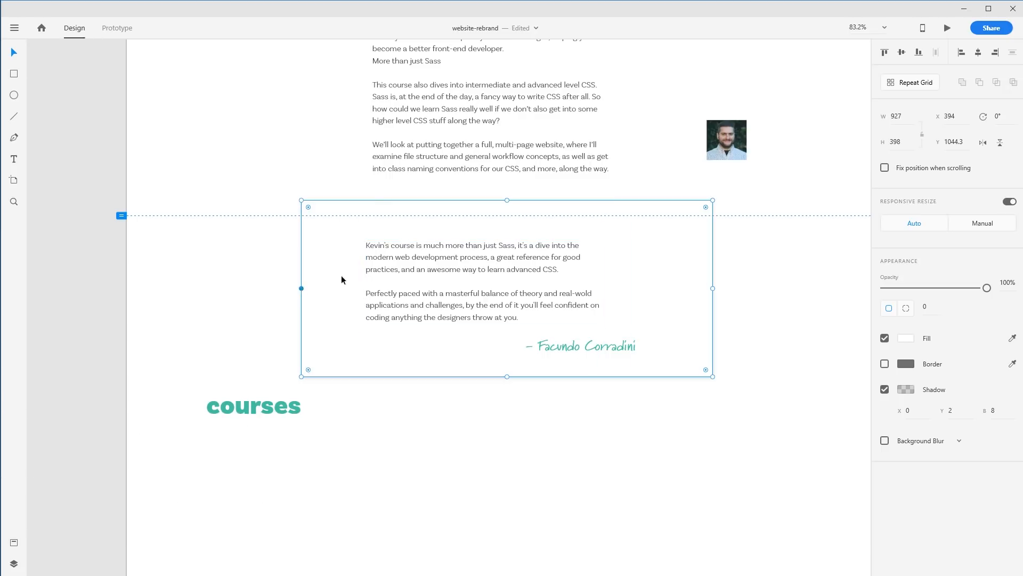
left_click_drag(507, 201, 507, 216)
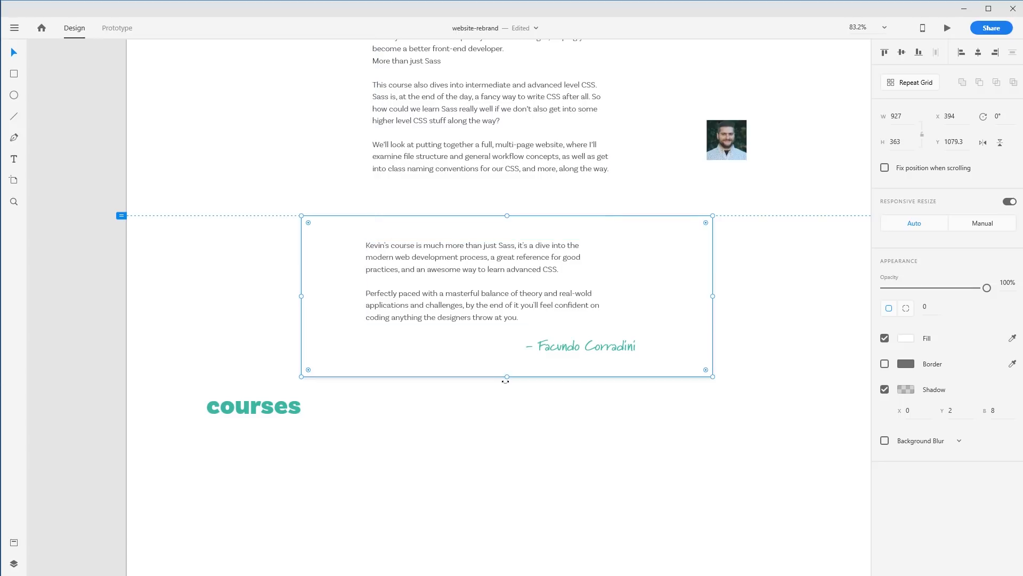
left_click_drag(507, 378, 508, 358)
left_click(507, 401)
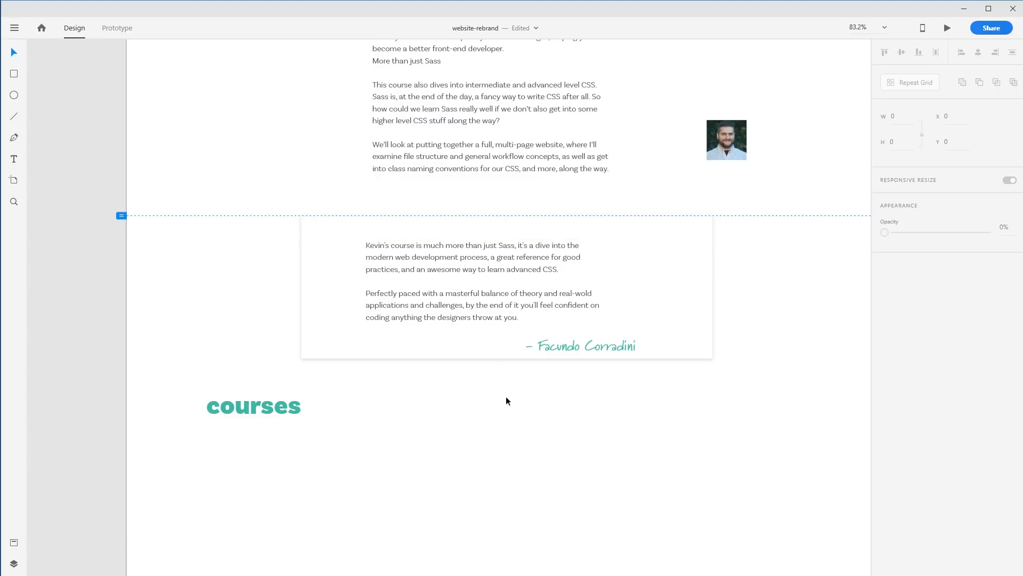
Lower the viewport-height marker and nudge the author name and testimonial text within the card
left_click_drag(135, 219, 136, 574)
left_click_drag(607, 350, 631, 345)
left_click(429, 257)
left_click_drag(471, 258, 461, 255)
Place the author photo on the card's lower-left edge and move the author name below the card
mouse_move(746, 155)
left_mouse_down()
mouse_move(749, 202)
mouse_move(709, 171)
mouse_move(717, 220)
mouse_move(380, 379)
mouse_move(344, 354)
mouse_move(362, 362)
left_mouse_up()
left_click(757, 228)
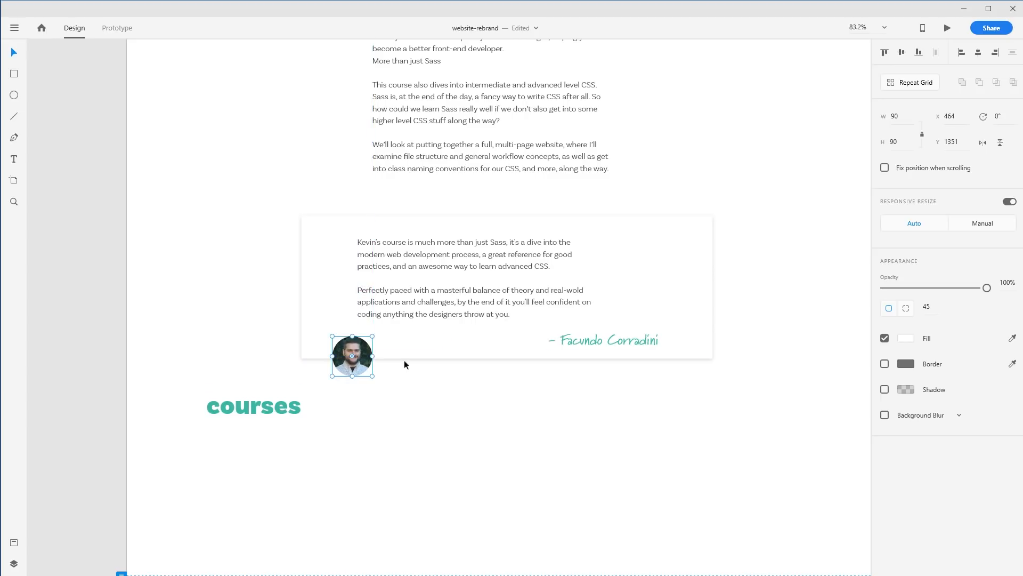
mouse_move(592, 341)
left_mouse_down()
mouse_move(428, 362)
mouse_move(418, 439)
left_mouse_up()
Delete the courses heading
mouse_move(256, 406)
left_mouse_down()
mouse_move(751, 293)
mouse_move(772, 162)
mouse_move(755, 150)
left_mouse_up()
key("Delete")
Fill the card rectangle with the teal colour sampled from the author name
left_click(680, 270)
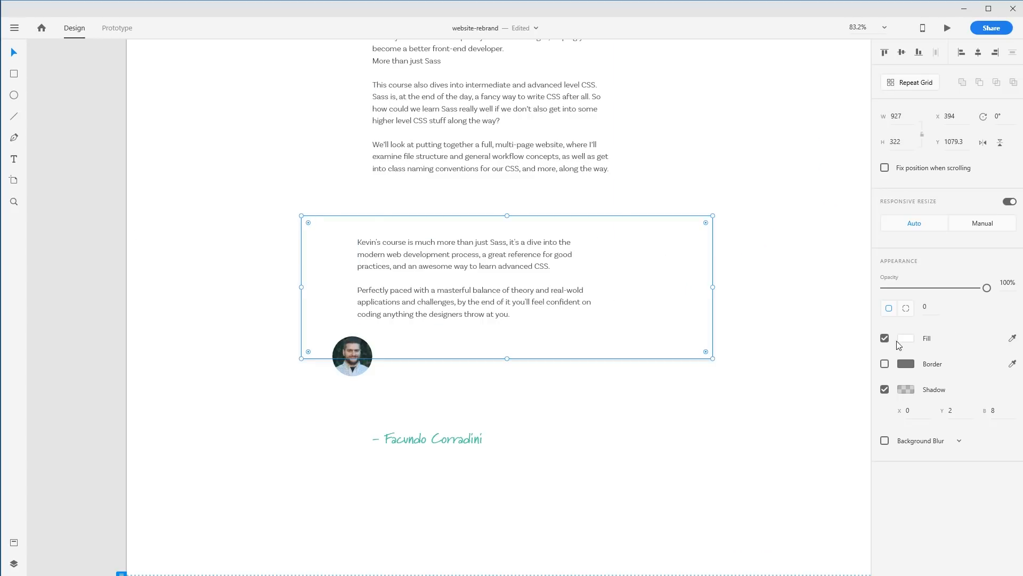
left_click(906, 339)
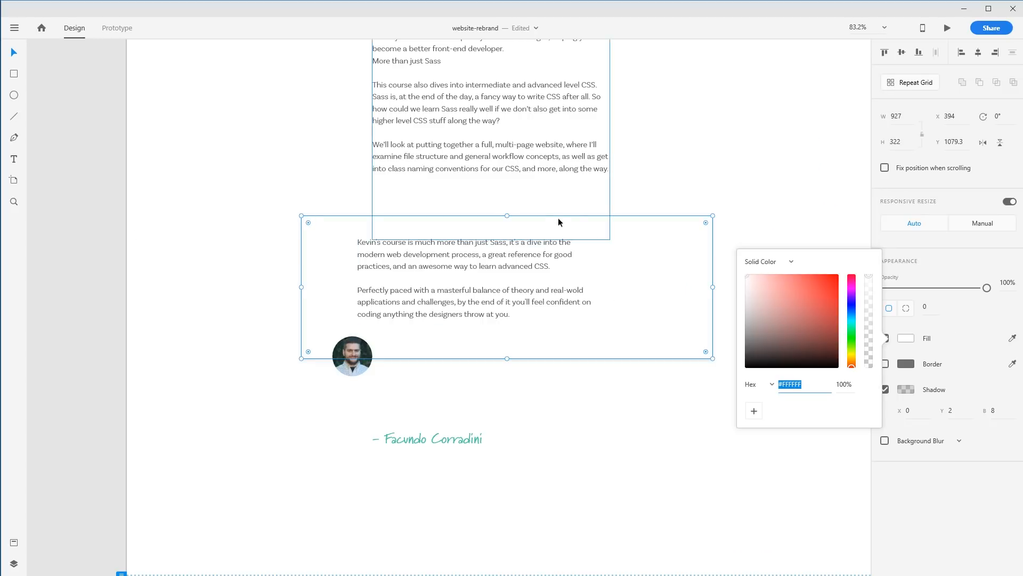
left_click(1013, 340)
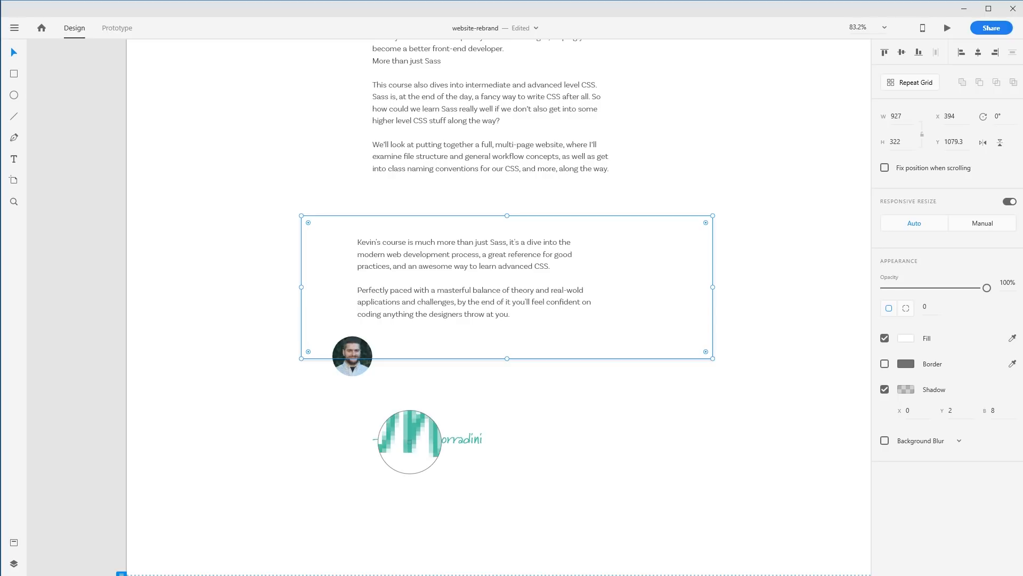
left_click(410, 442)
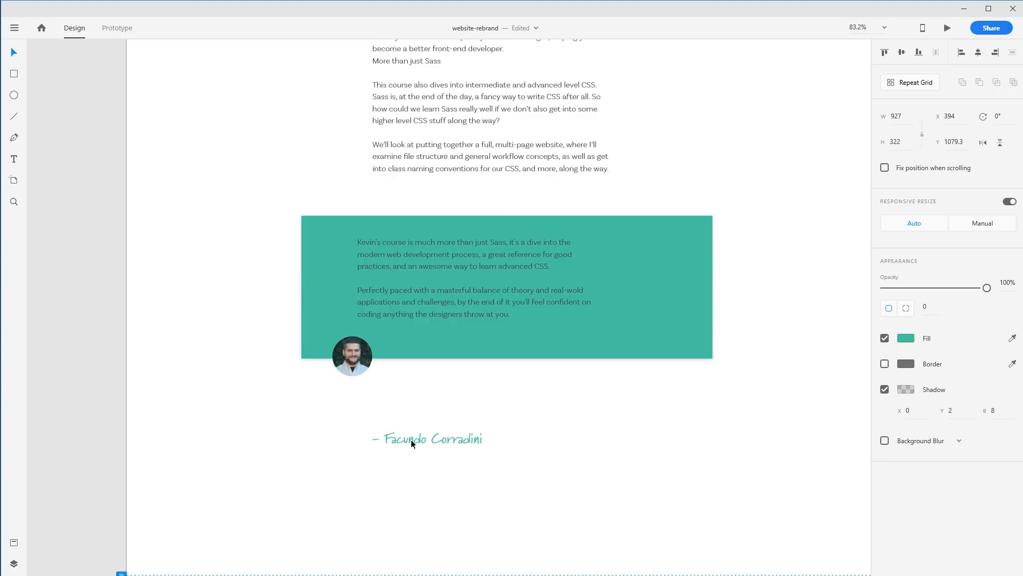
Set the testimonial text colour to white #FFFFFF
left_click(457, 269)
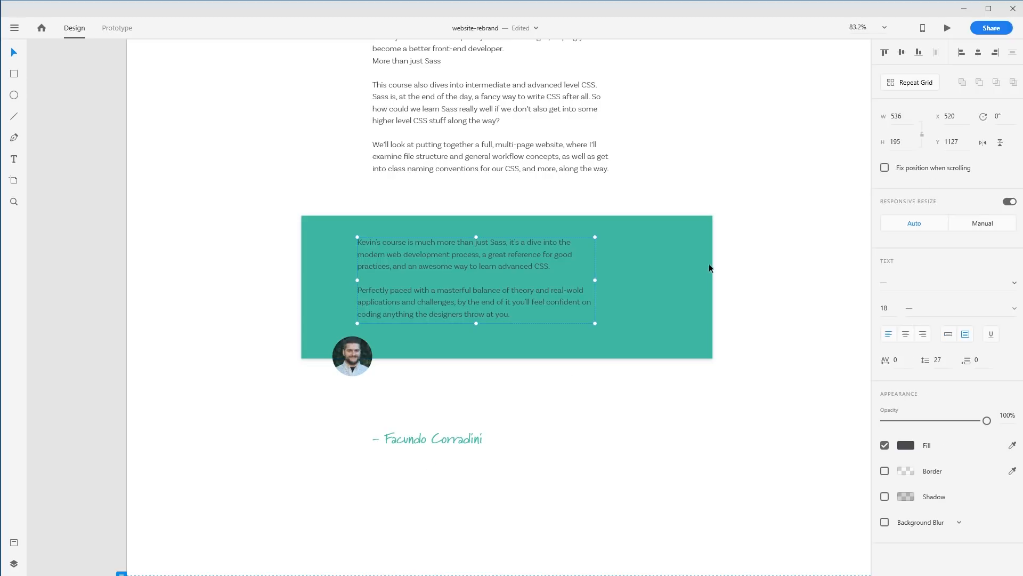
left_click(906, 445)
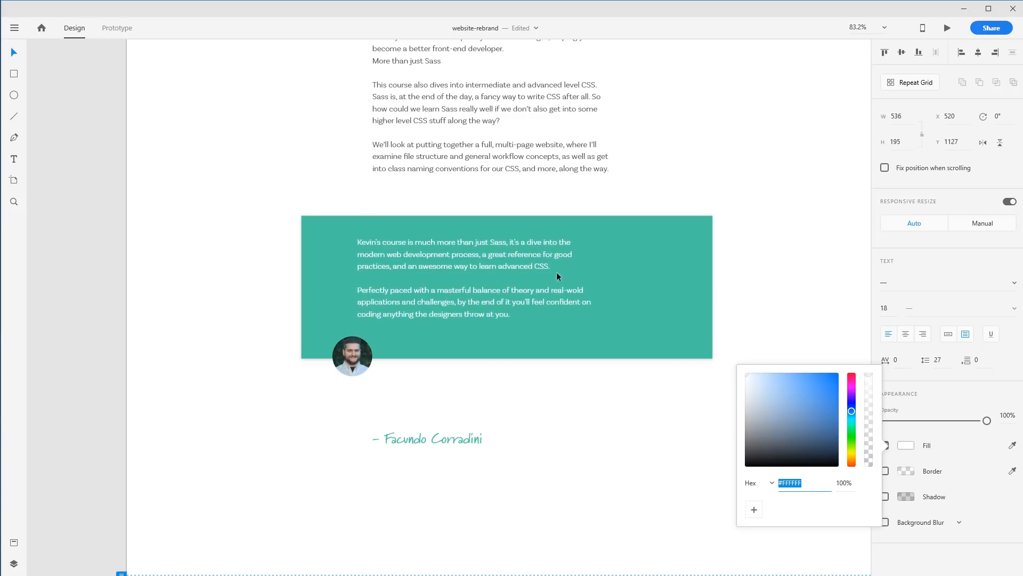
left_click(512, 275)
left_click(767, 178)
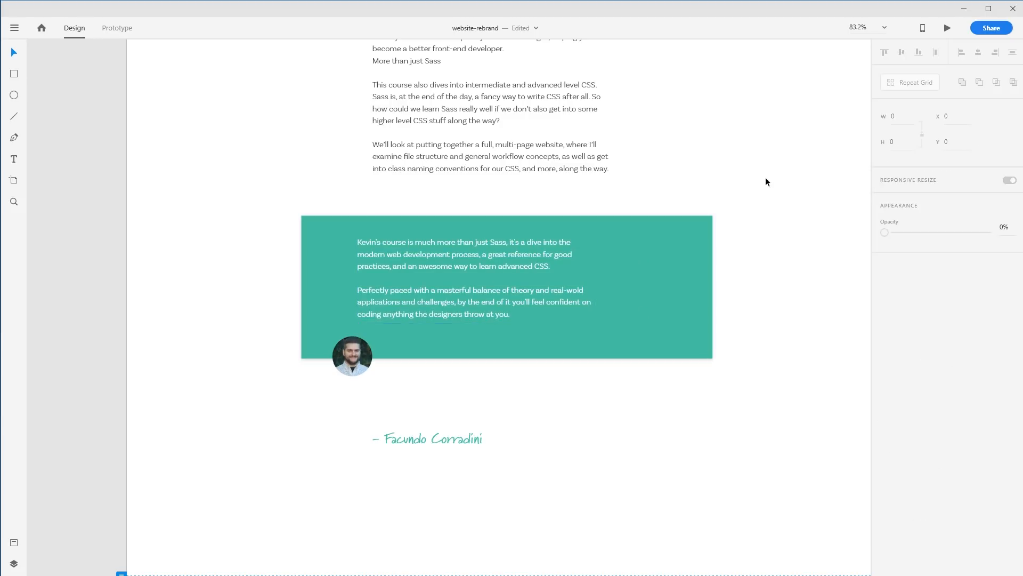
Zoom to 100% and move the testimonial text further left inside the teal card
left_click(410, 271)
key("ctrl+1")
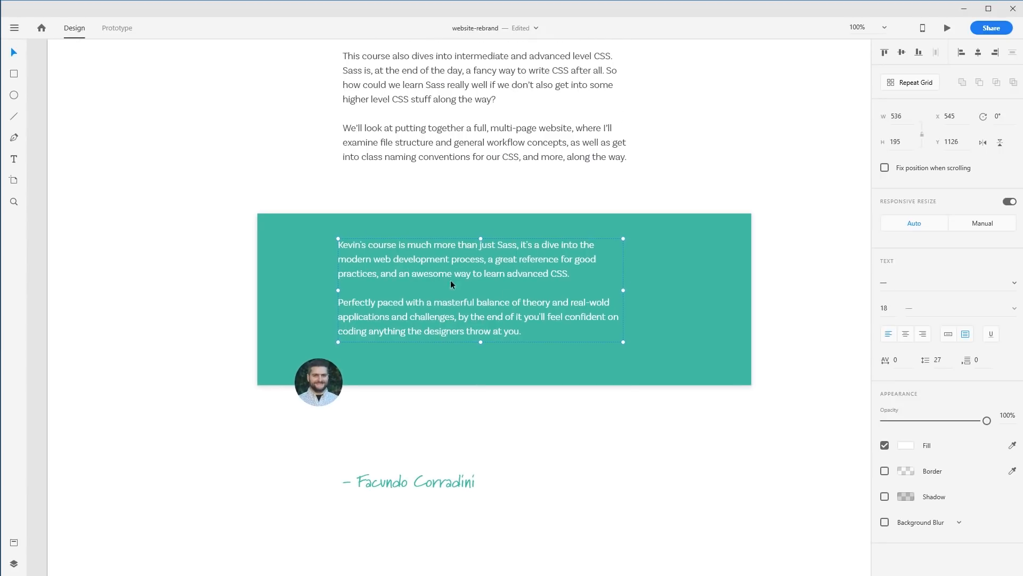
left_click(777, 304)
scroll(776, 314, "up", 1)
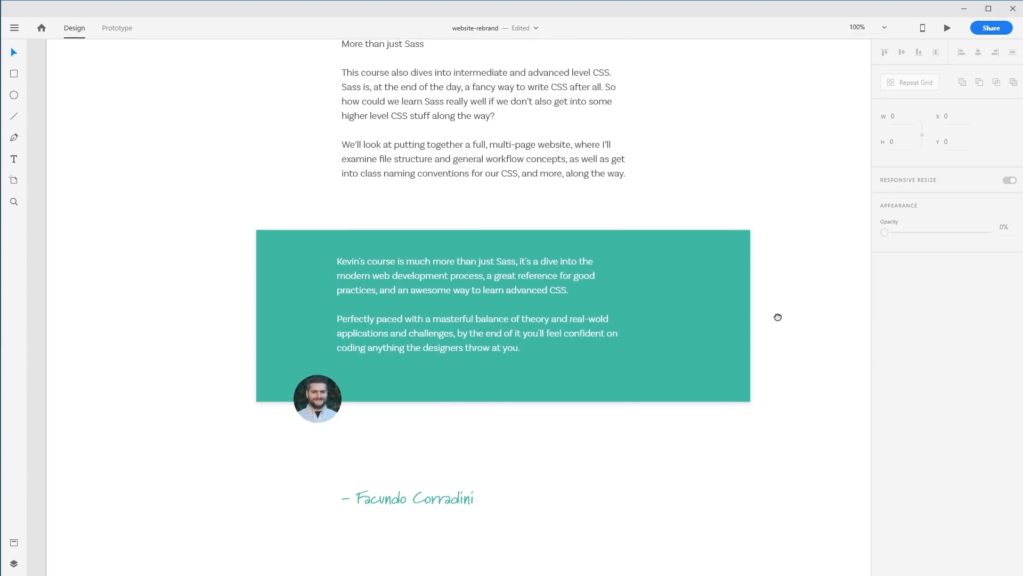
left_click(315, 272)
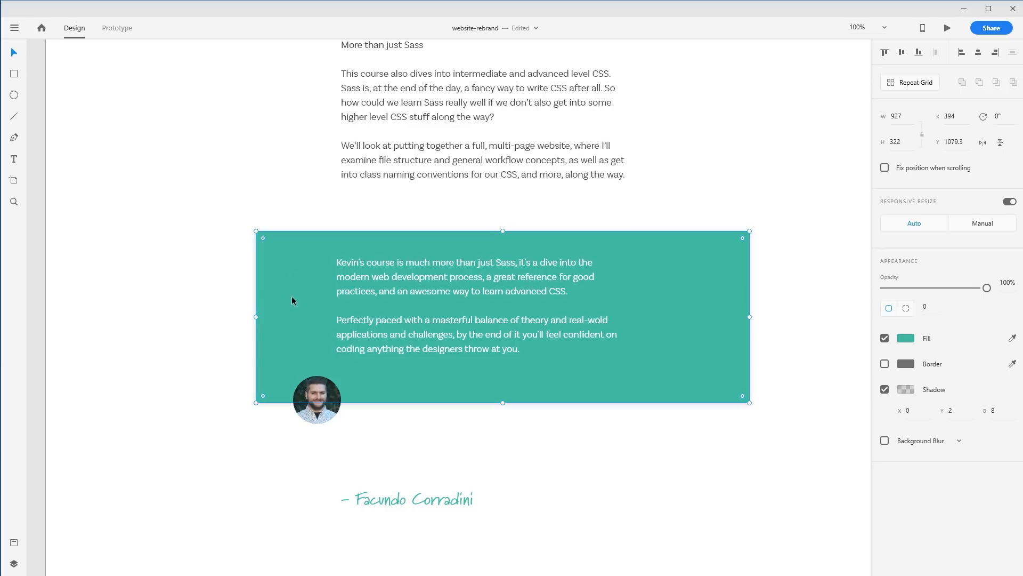
left_click_drag(435, 281, 400, 282)
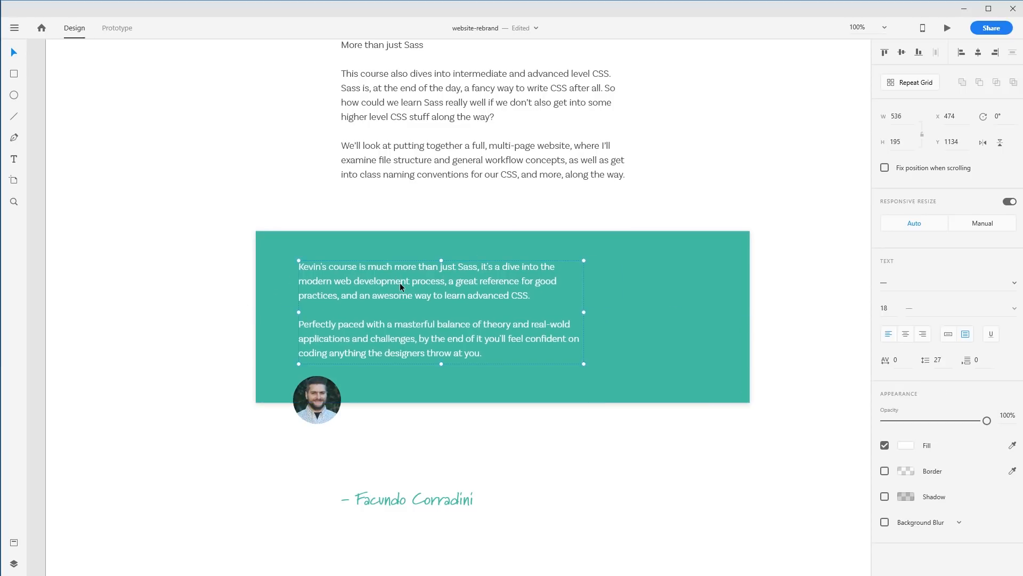
Narrow the teal card from both sides to about 523 wide
scroll(421, 279, "up", 3)
scroll(423, 283, "up", 10)
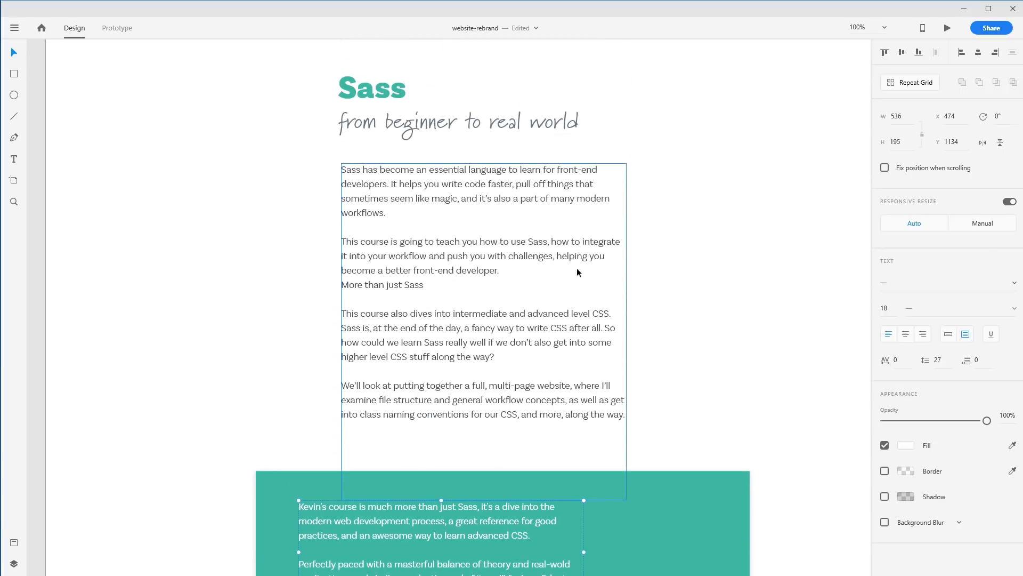
scroll(736, 266, "down", 9)
left_click(664, 335)
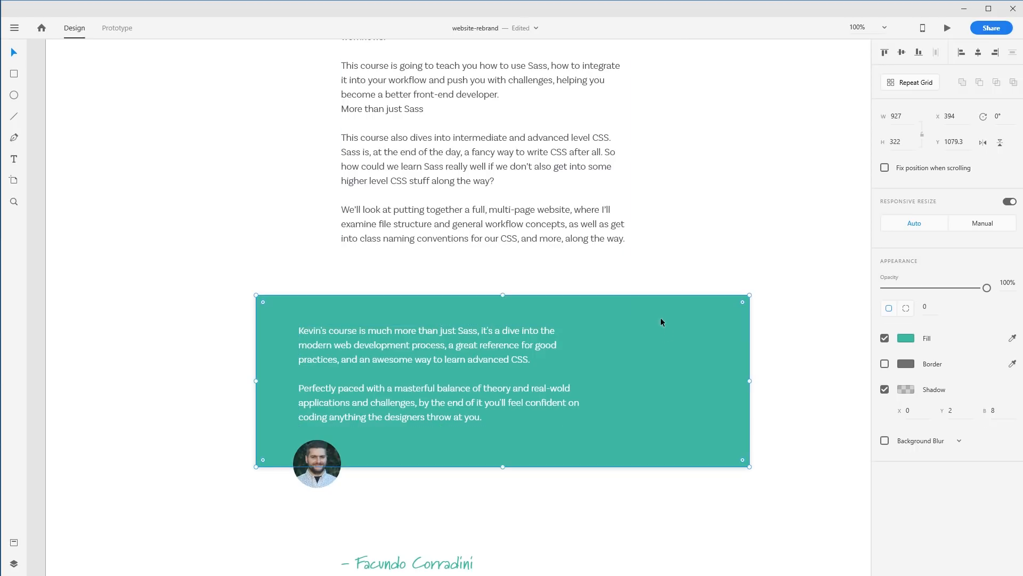
left_click_drag(747, 381, 619, 381)
left_click_drag(277, 377, 362, 377)
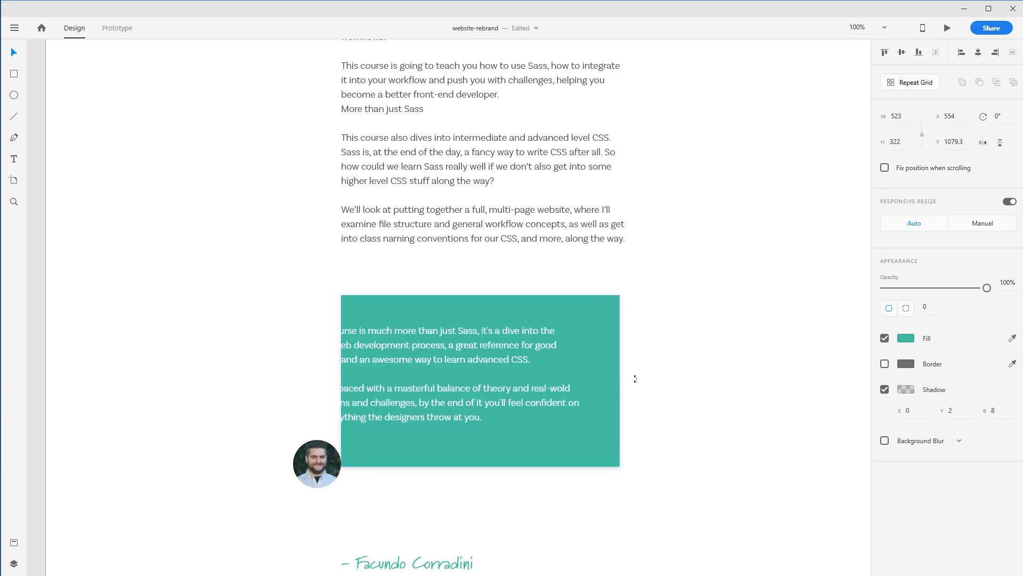
Move the author photo to the card's lower-right corner and the author name just beneath it
left_click(726, 376)
left_click_drag(299, 458, 603, 460)
left_click_drag(430, 569, 548, 488)
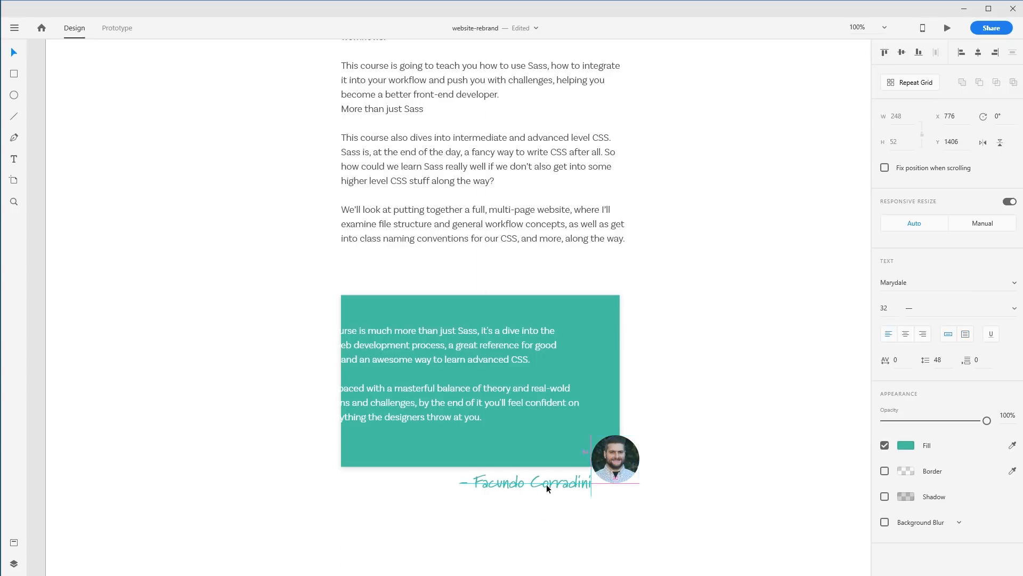
Nudge the author photo slightly down and right so it overlaps the card's lower-right corner
left_click(677, 491)
left_click_drag(627, 474, 635, 482)
left_click(759, 510)
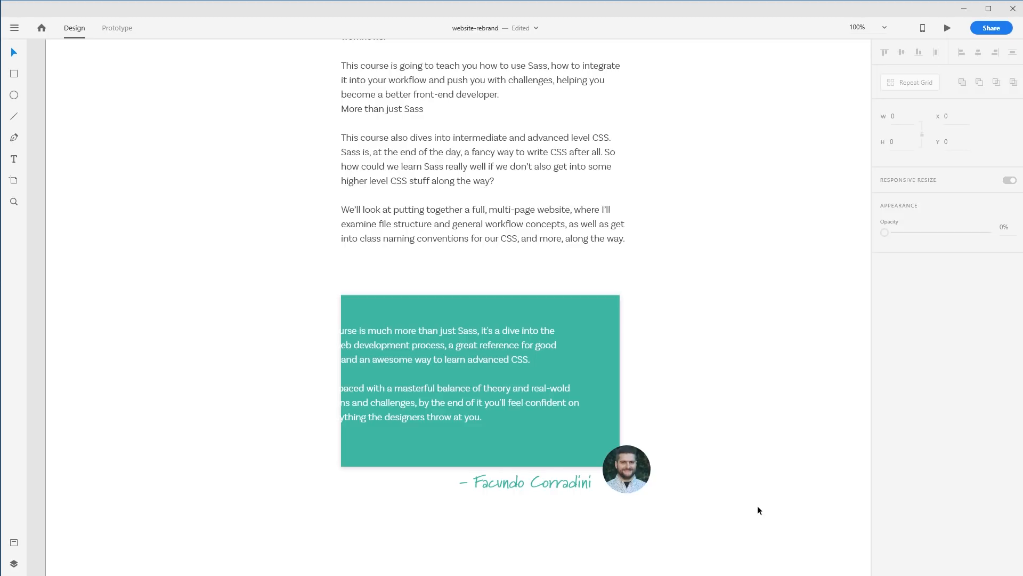
Move the testimonial text back inside the card and resize its text box to about 445 wide
left_click_drag(455, 350, 512, 333)
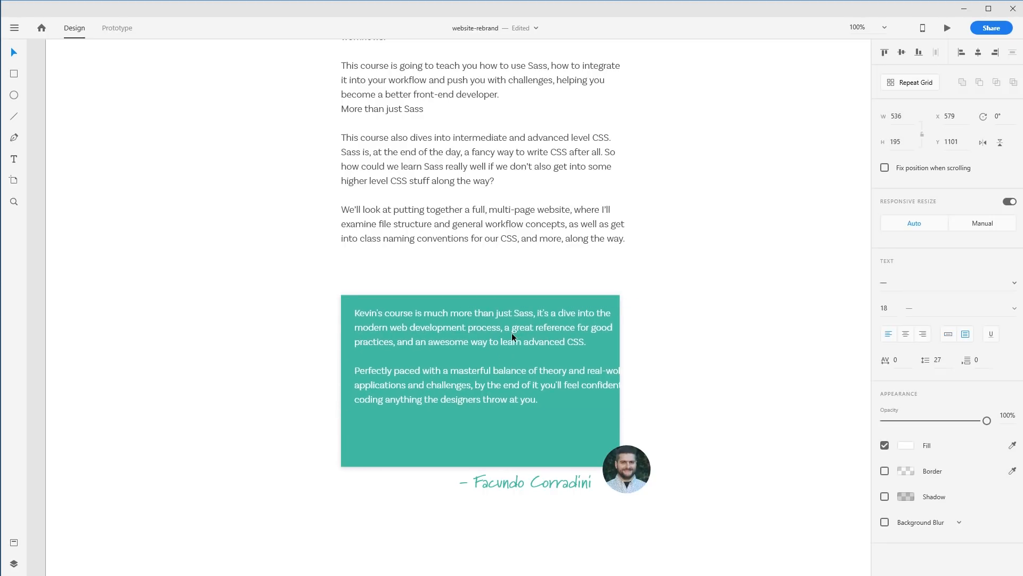
left_click_drag(640, 409, 591, 459)
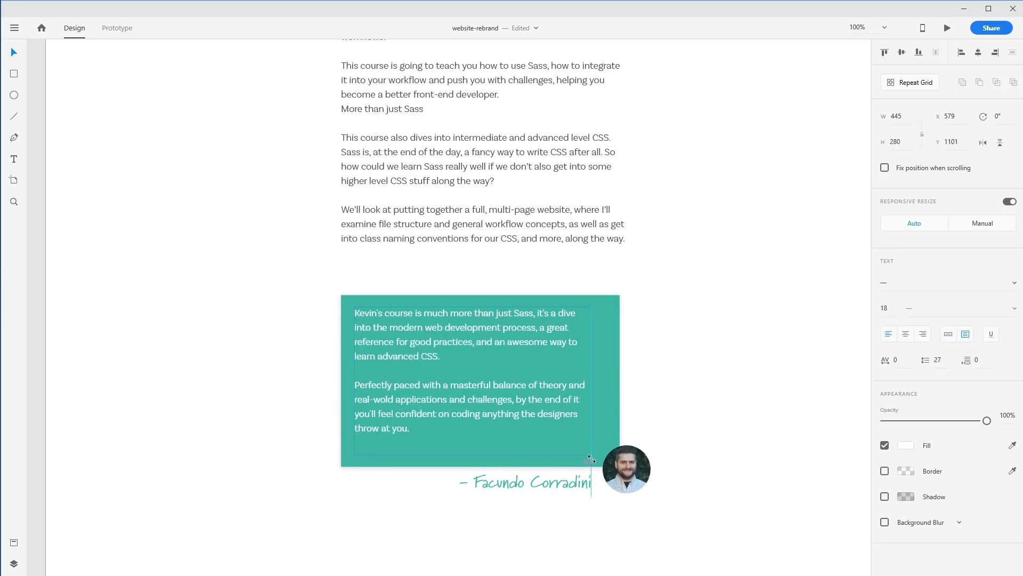
left_click_drag(501, 385, 503, 395)
left_click(677, 388)
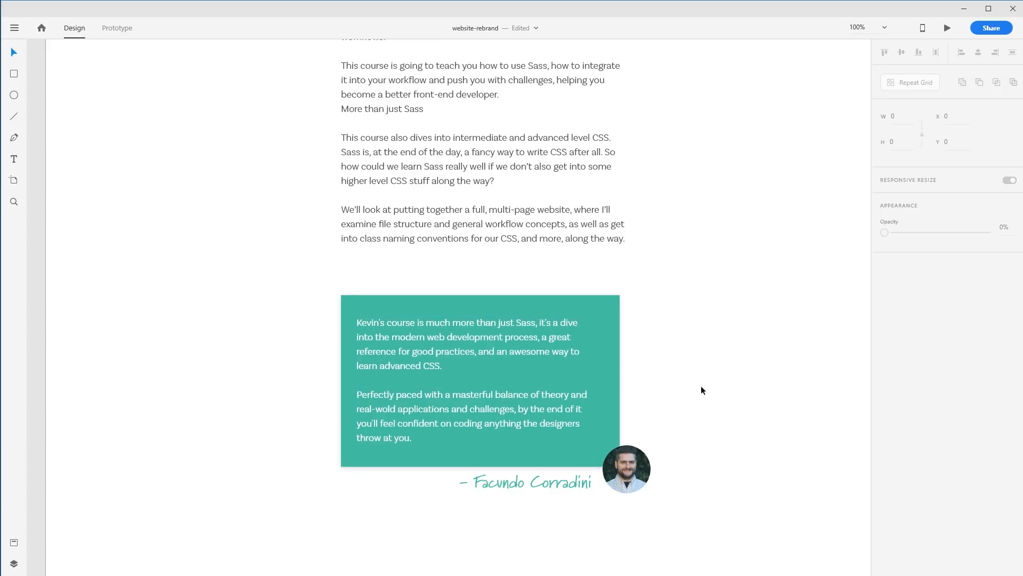
Turn the card, text, photo and author name into a Repeat Grid and extend it downward to two testimonials
left_click_drag(355, 492, 369, 418)
left_click_drag(308, 483, 666, 253)
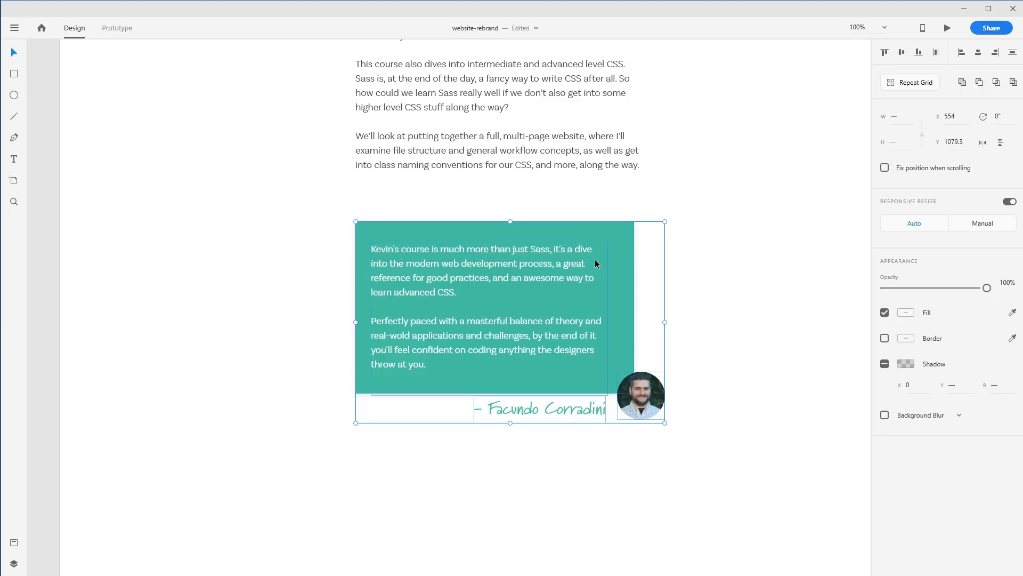
left_click(914, 84)
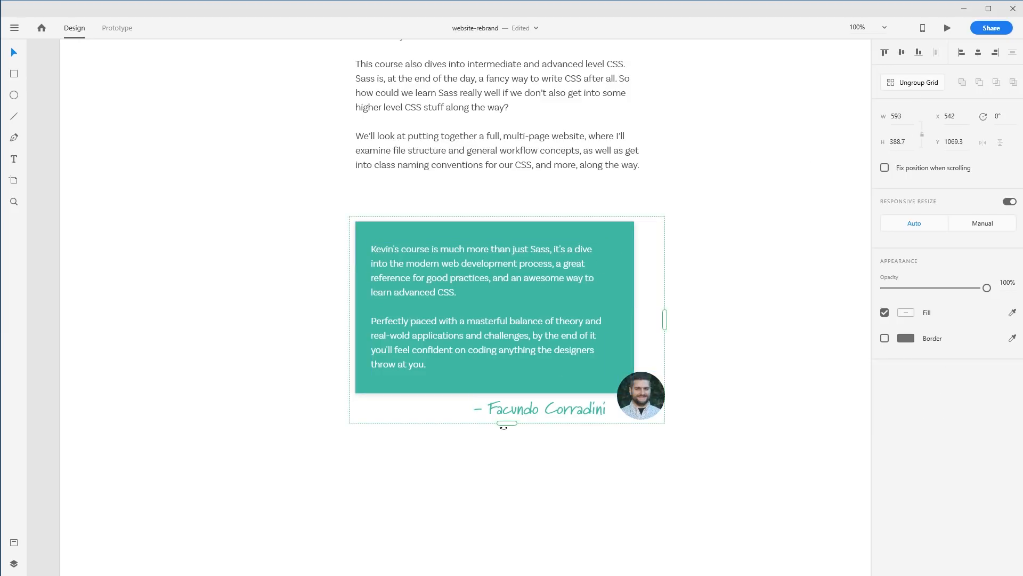
left_click_drag(506, 423, 509, 573)
scroll(525, 481, "down", 3)
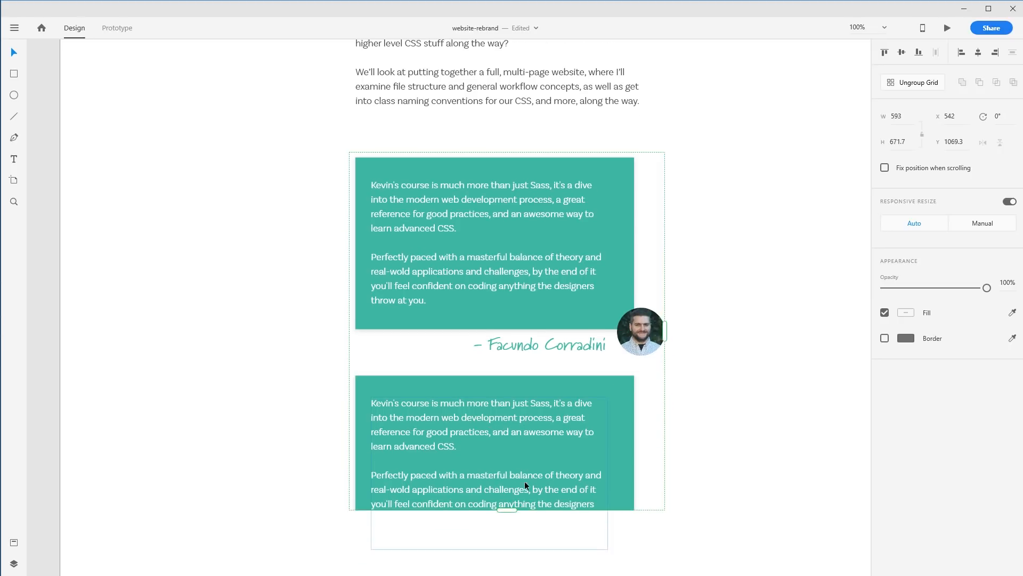
left_click_drag(506, 397, 507, 474)
Ungroup the repeat grid, move the second testimonial lower and add a horizontal guide beneath it
left_click(924, 85)
left_click_drag(734, 269, 308, 474)
left_click_drag(447, 380, 449, 423)
scroll(247, 434, "down", 3)
left_click_drag(58, 323, 91, 436)
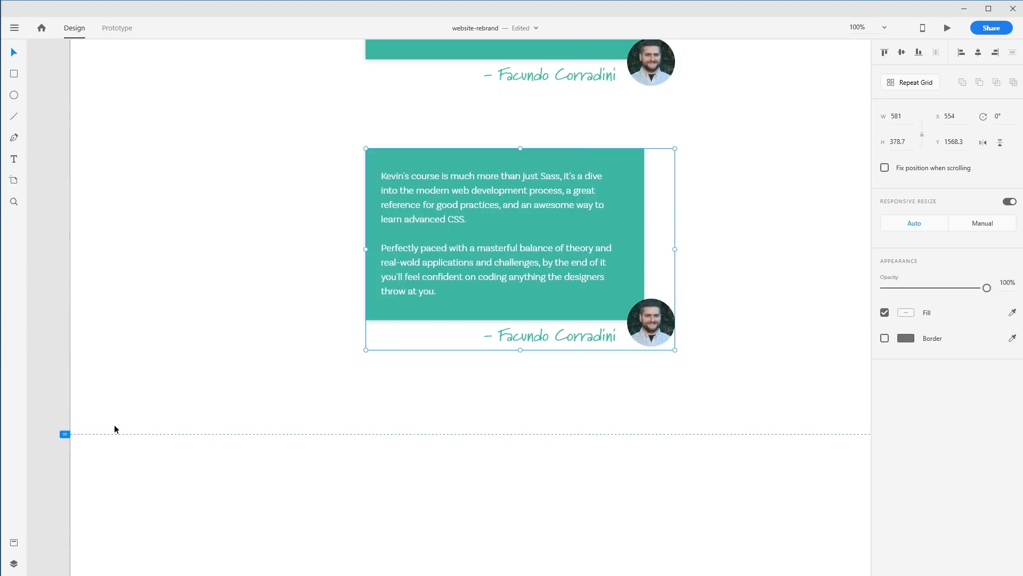
Shorten the second testimonial to its first paragraph, shrinking its card and moving the name and photo up
double_click(466, 254)
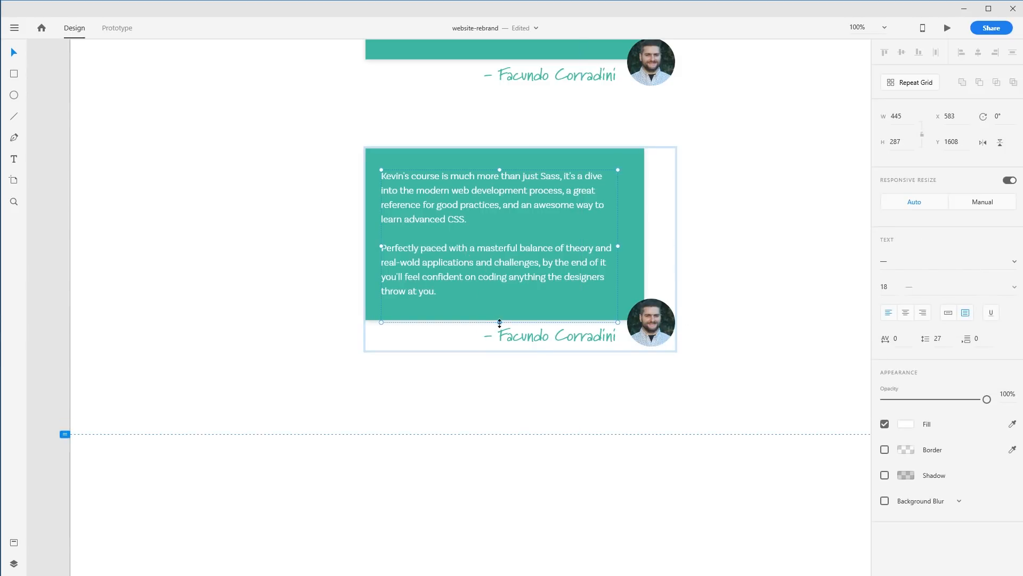
left_click_drag(500, 321, 499, 233)
left_click(484, 287)
left_click_drag(504, 320, 521, 251)
left_click(654, 337)
left_click(565, 338, "shift")
left_click_drag(565, 337, 581, 275)
left_click(738, 221)
left_click_drag(738, 221, 691, 444)
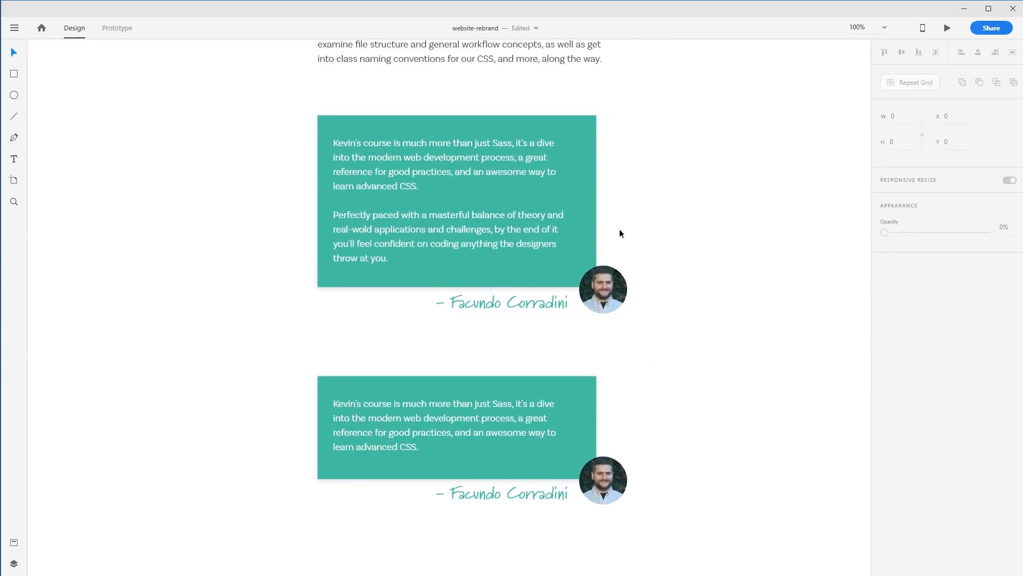
Add a large white quotation-mark text element of about 235 pt over the first card
scroll(689, 244, "up", 2)
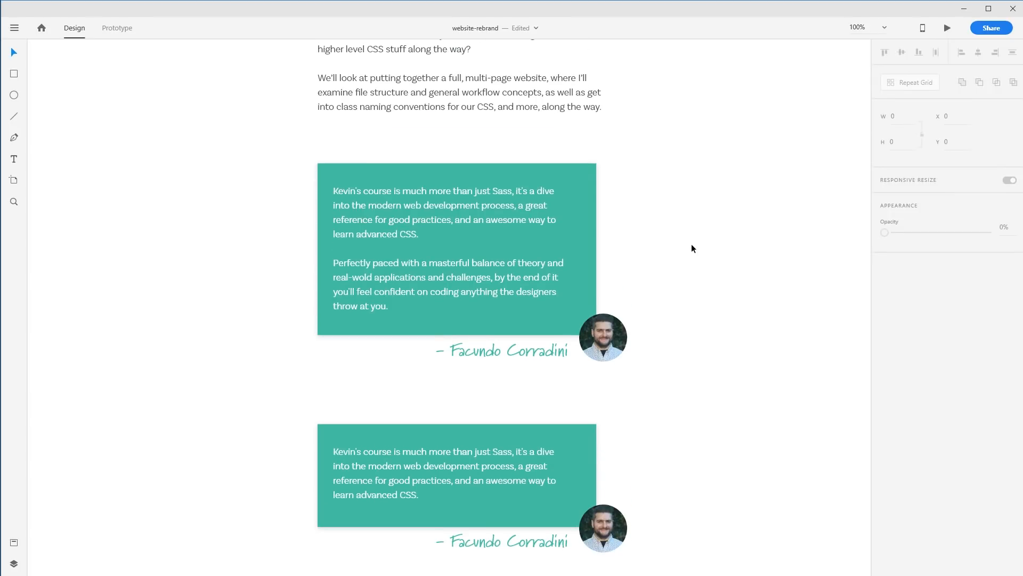
left_click(22, 162)
left_click(236, 210)
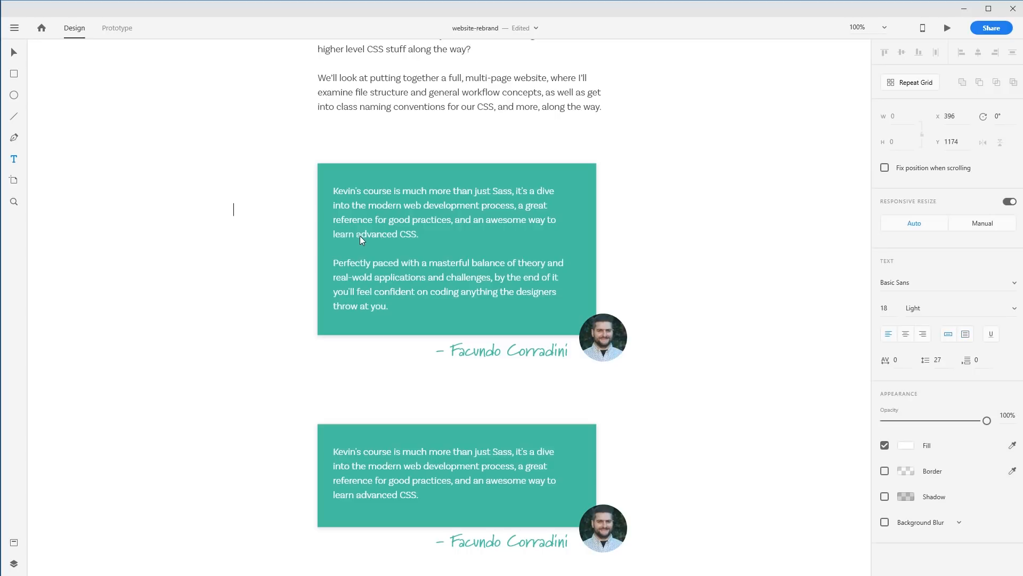
left_click(359, 236)
left_click_drag(235, 215, 230, 354)
left_click_drag(237, 287, 459, 274)
double_click(453, 241)
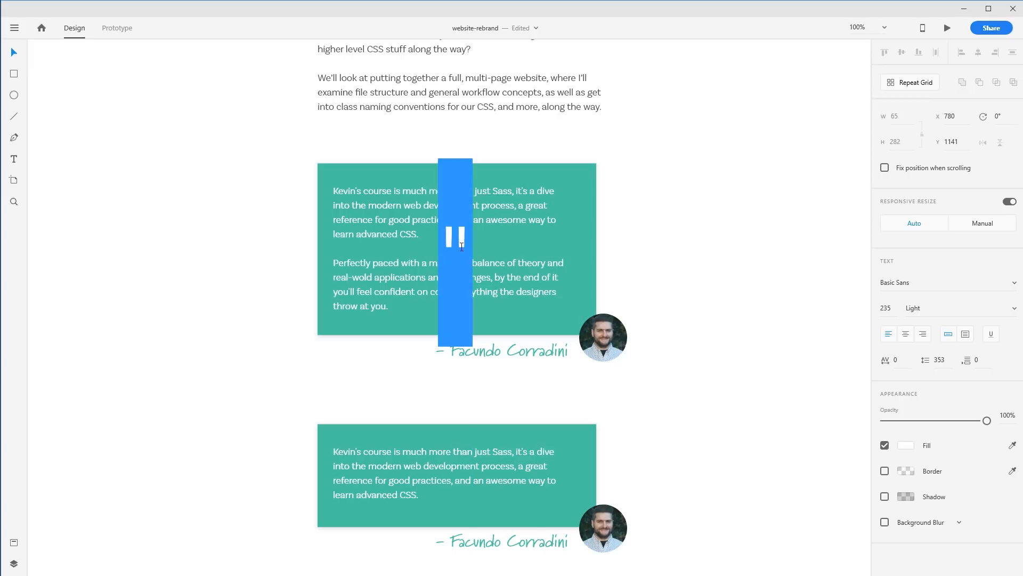
left_click_drag(463, 238, 436, 236)
type("\"")
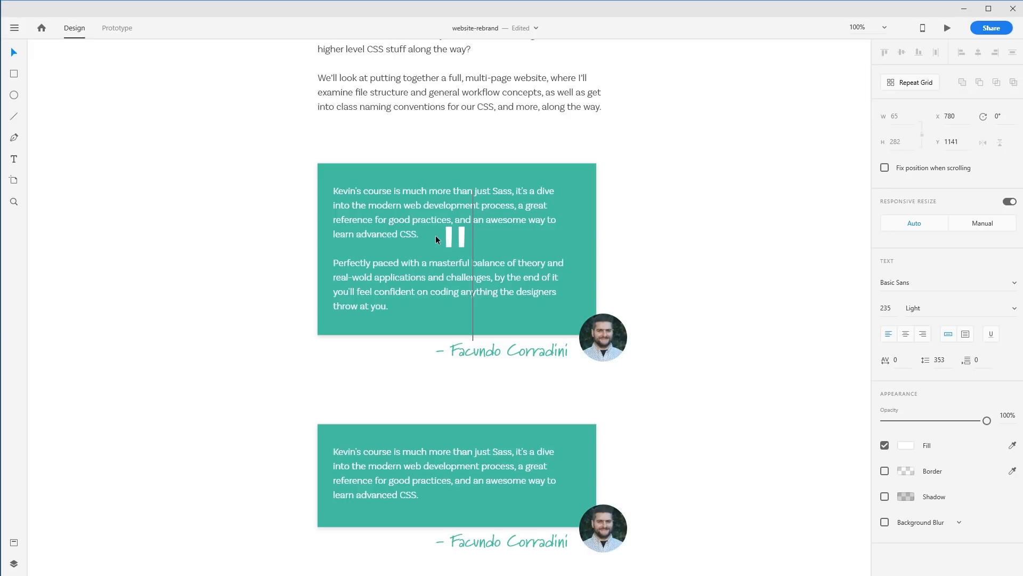
key("Escape")
left_click_drag(451, 251, 395, 224)
left_click(671, 299)
Retype the mark as a curly opening quote “, enlarge it to about 605 pt and set its weight to Black
double_click(567, 244)
type("“")
key("Escape")
left_click_drag(387, 314, 388, 549)
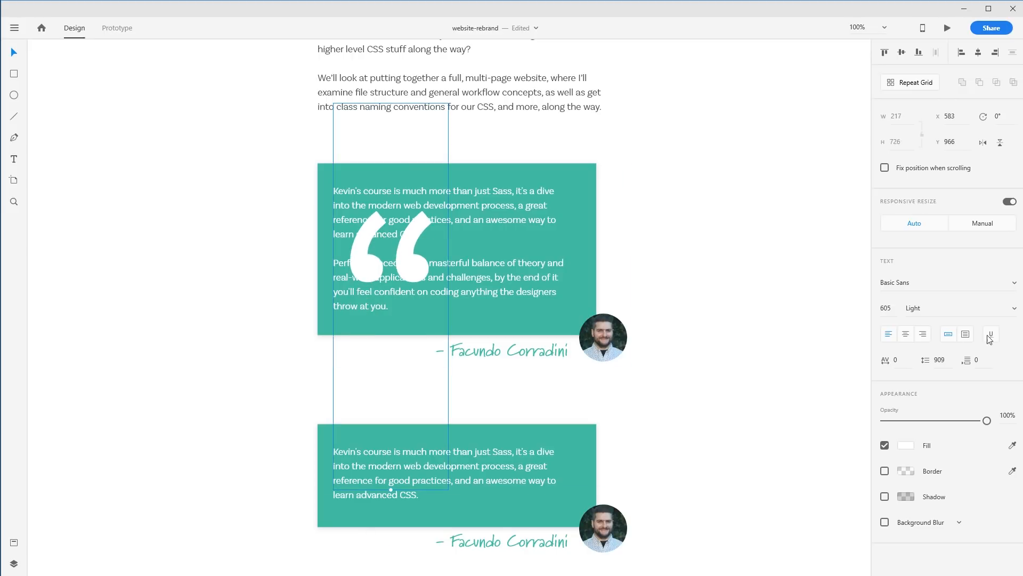
left_click(1014, 308)
left_click(915, 451)
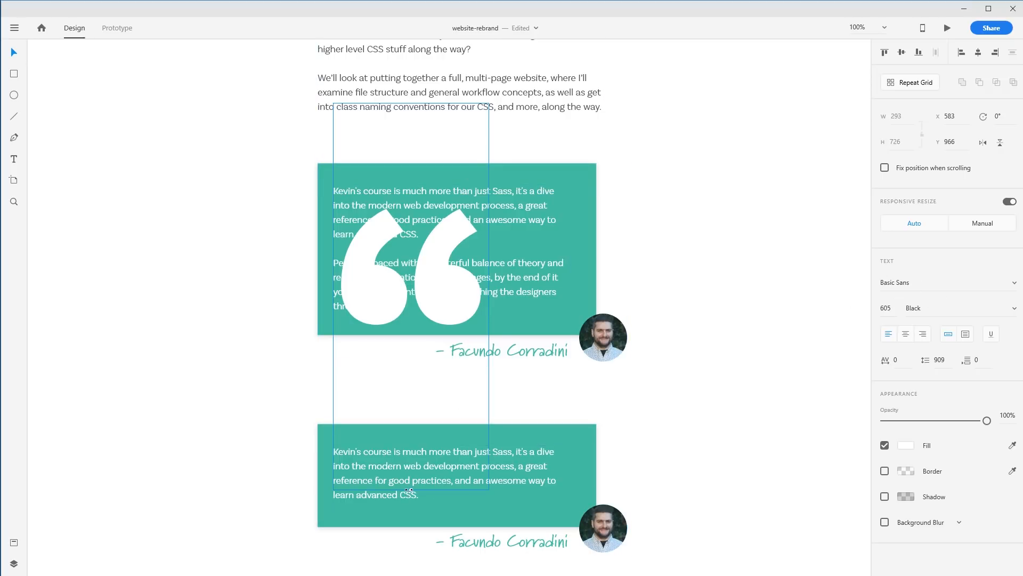
Shrink the quote mark to about 405 pt, move it to the card's top-left corner and set its weight to Bold
left_click_drag(409, 489, 428, 366)
left_click_drag(419, 219, 341, 193)
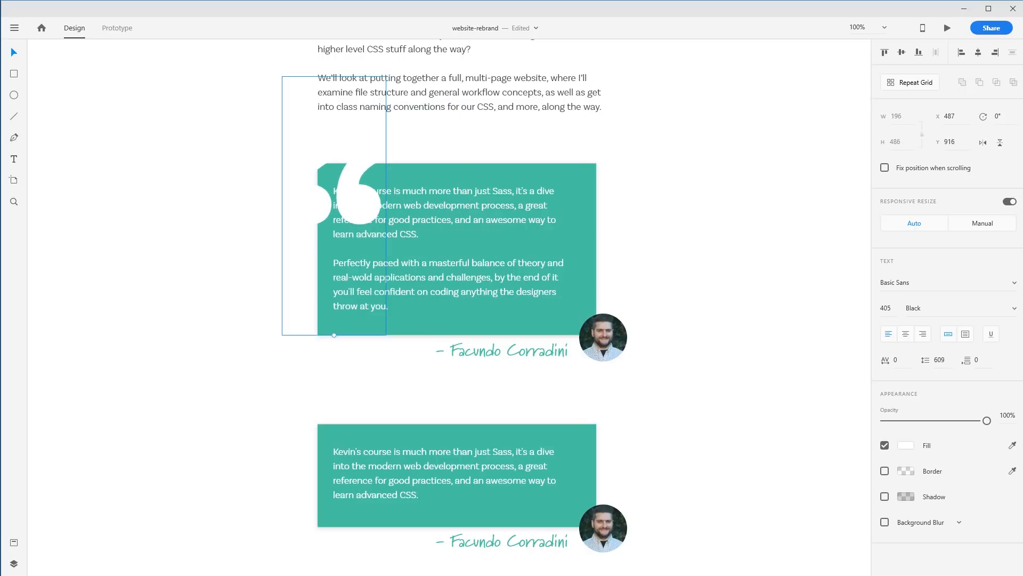
left_click(1012, 308)
left_click(926, 430)
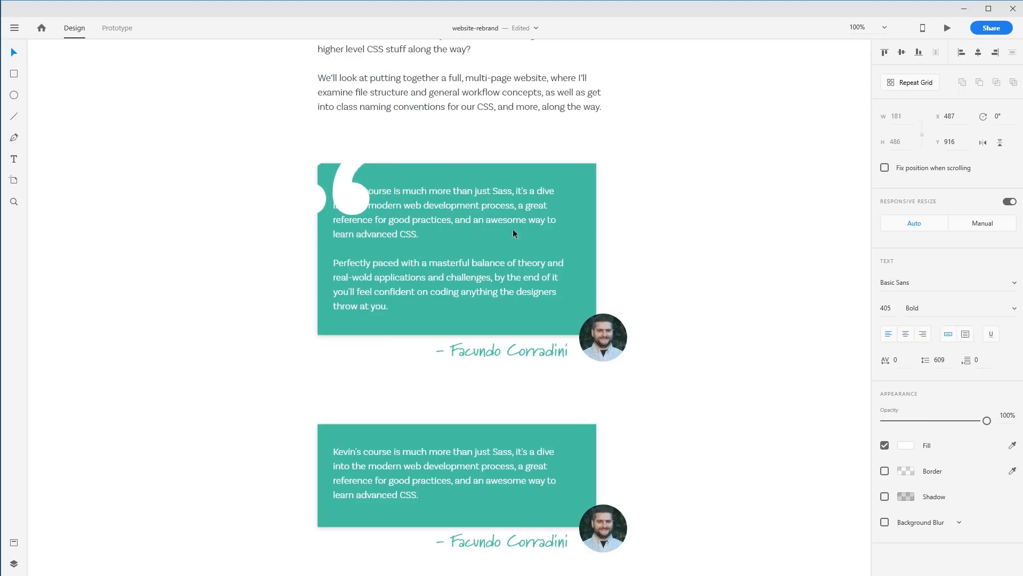
Resize the quote mark to about 656 pt and position it behind the card's text
left_click_drag(352, 195, 407, 260)
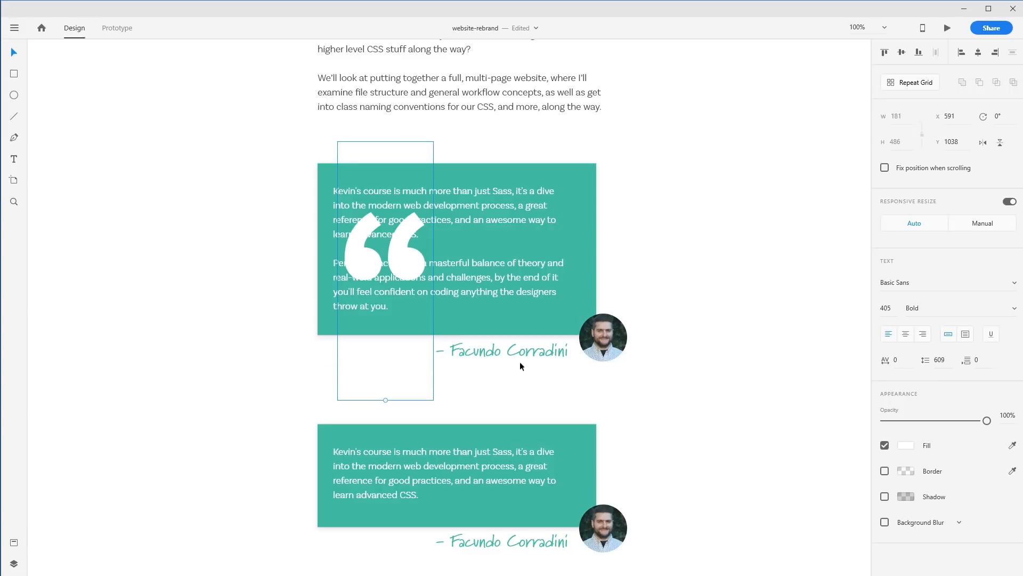
left_click_drag(387, 399, 383, 358)
left_click_drag(413, 244, 388, 208)
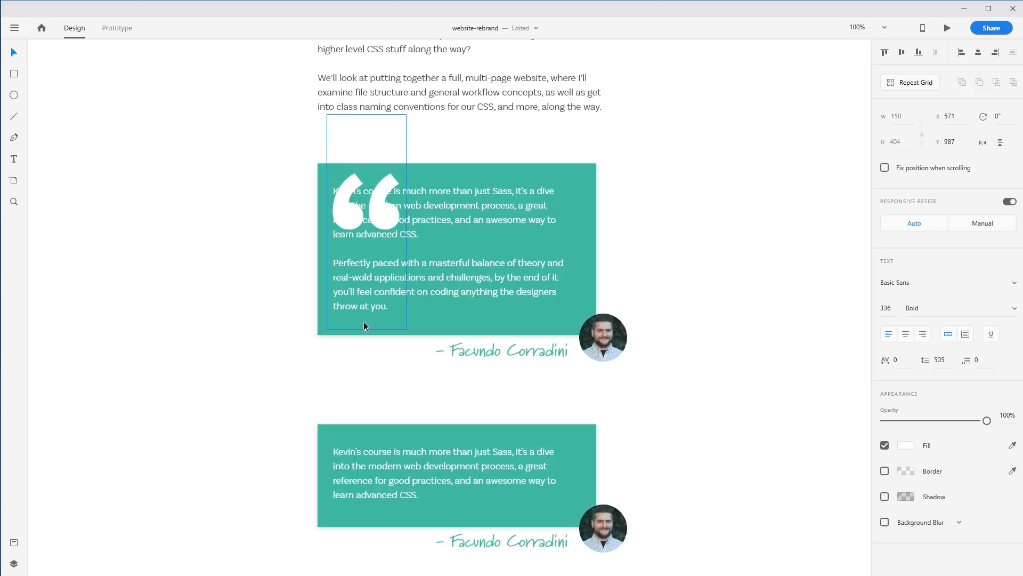
left_click_drag(367, 330, 359, 532)
left_click_drag(403, 311, 431, 258)
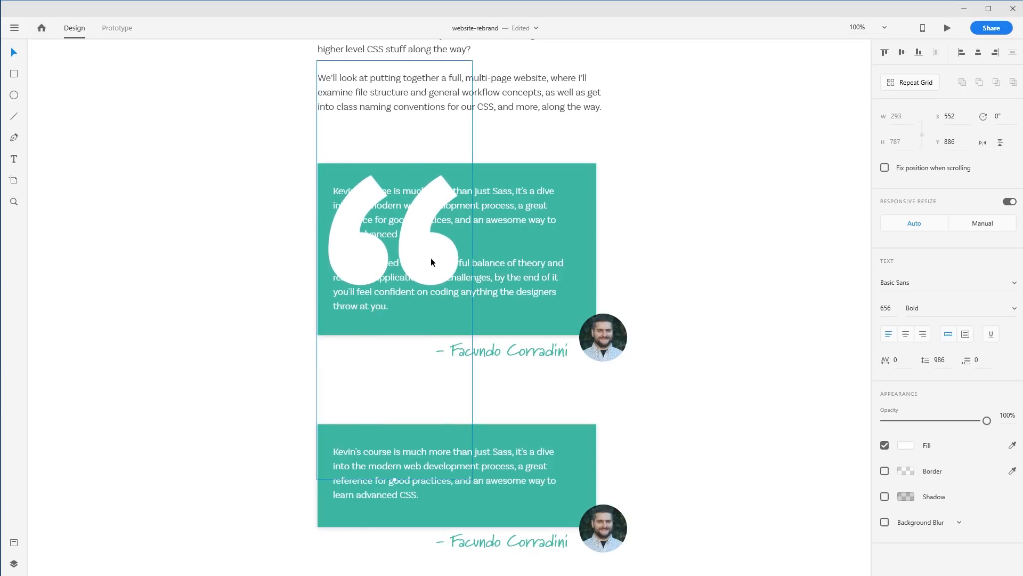
Send the quote mark behind the card, bring it forward one level and lower its opacity
key("ctrl+shift+bracketleft")
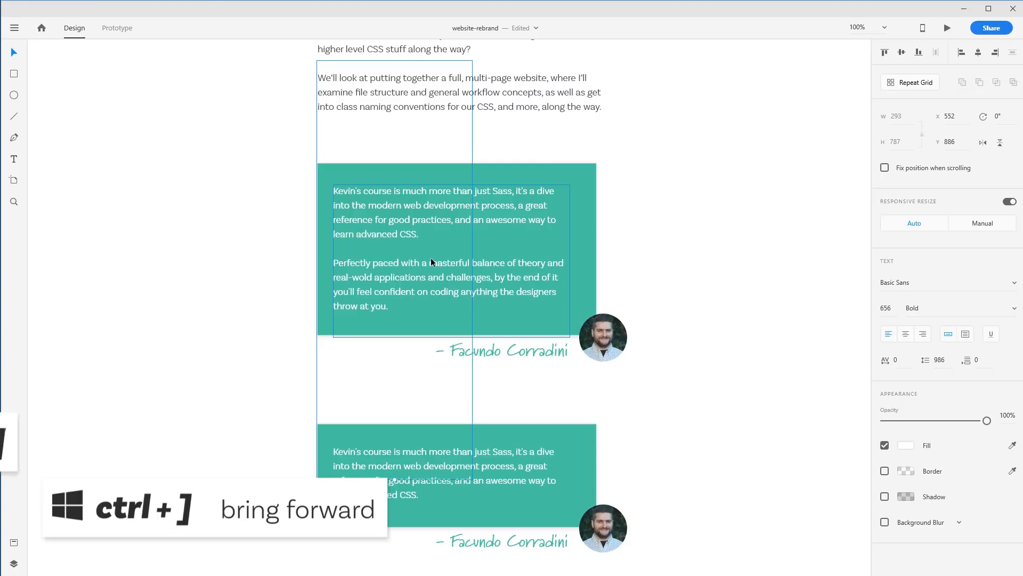
key("ctrl+bracketright")
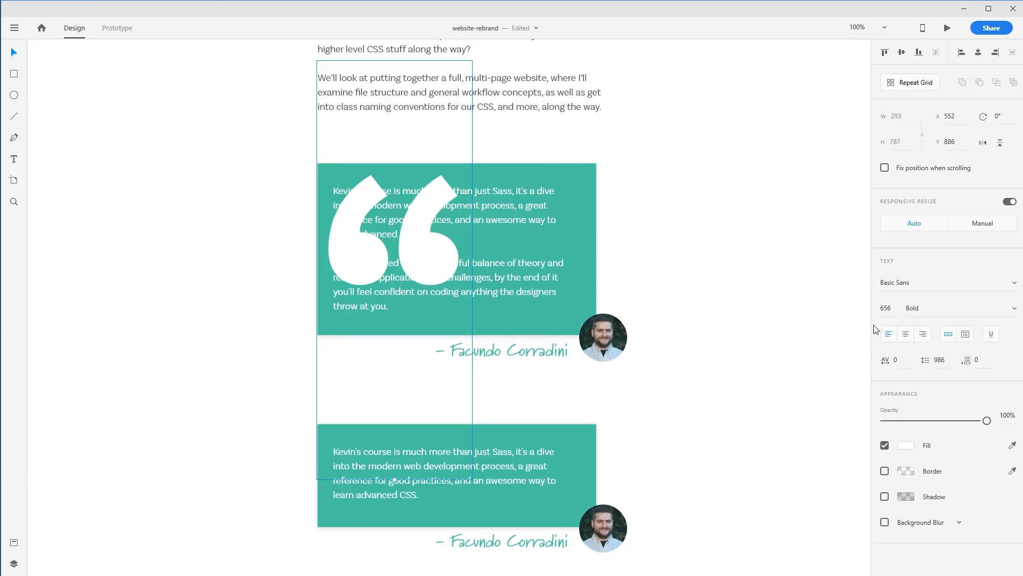
left_click_drag(986, 420, 912, 426)
left_click(754, 362)
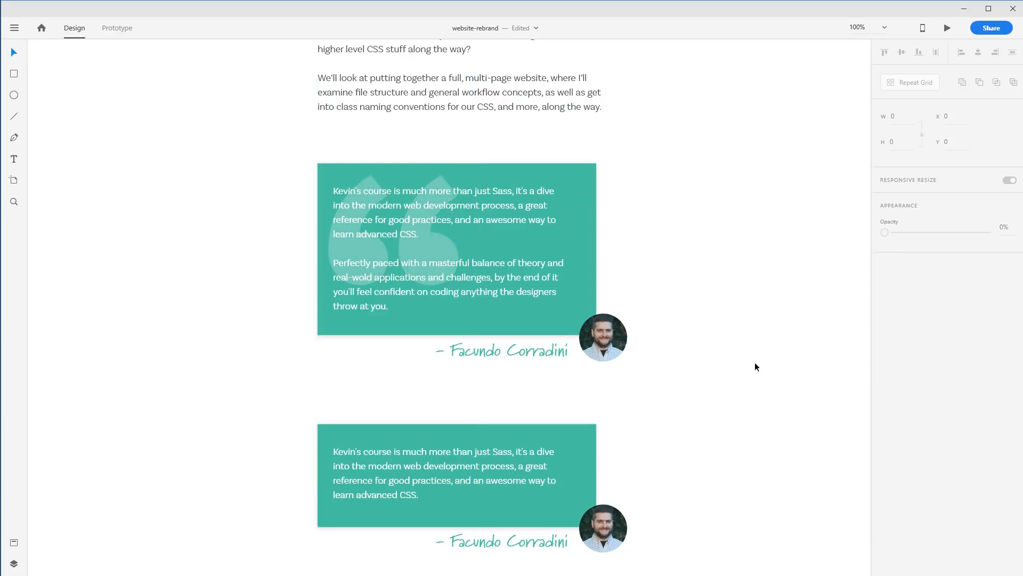
Duplicate the first testimonial together with its quote mark to the right of the original
left_click_drag(737, 394, 386, 229)
key("space")
mouse_move(612, 232)
left_mouse_down()
mouse_move(354, 228)
mouse_move(626, 241)
left_mouse_up()
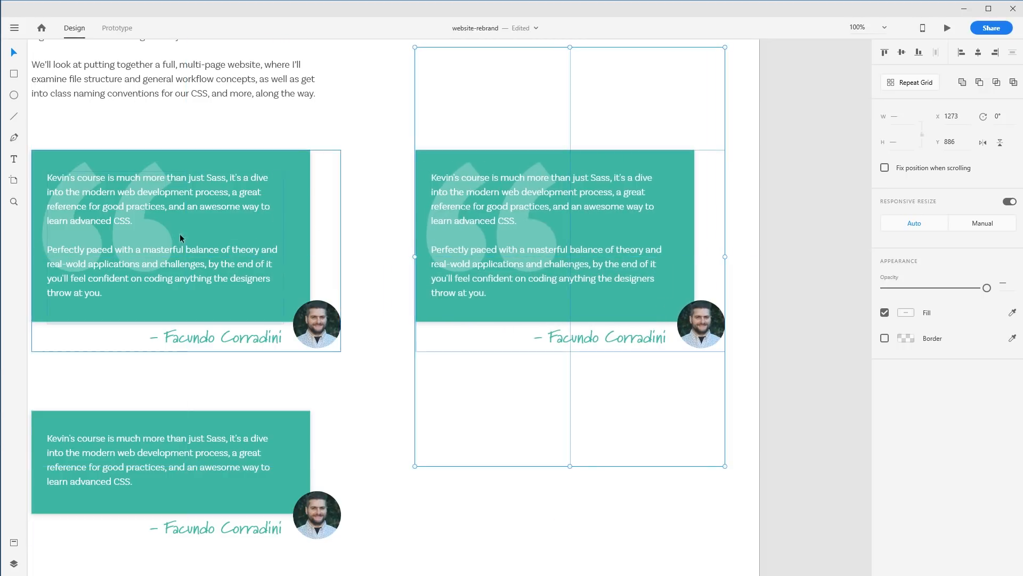
left_click(753, 134)
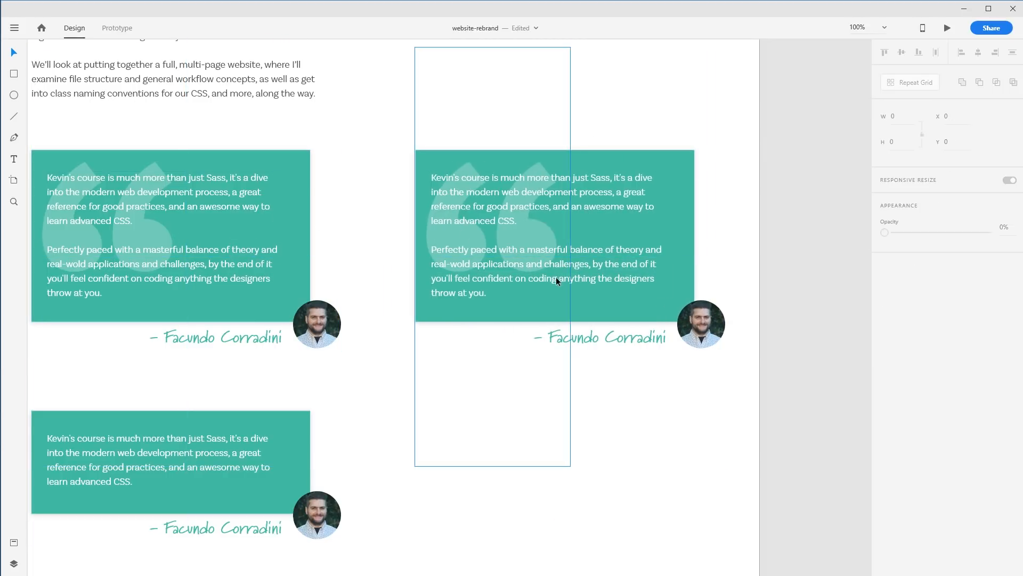
Move the copy's quote mark above the card's top-left edge and colour it teal with the eyedropper
left_click_drag(532, 225, 481, 188)
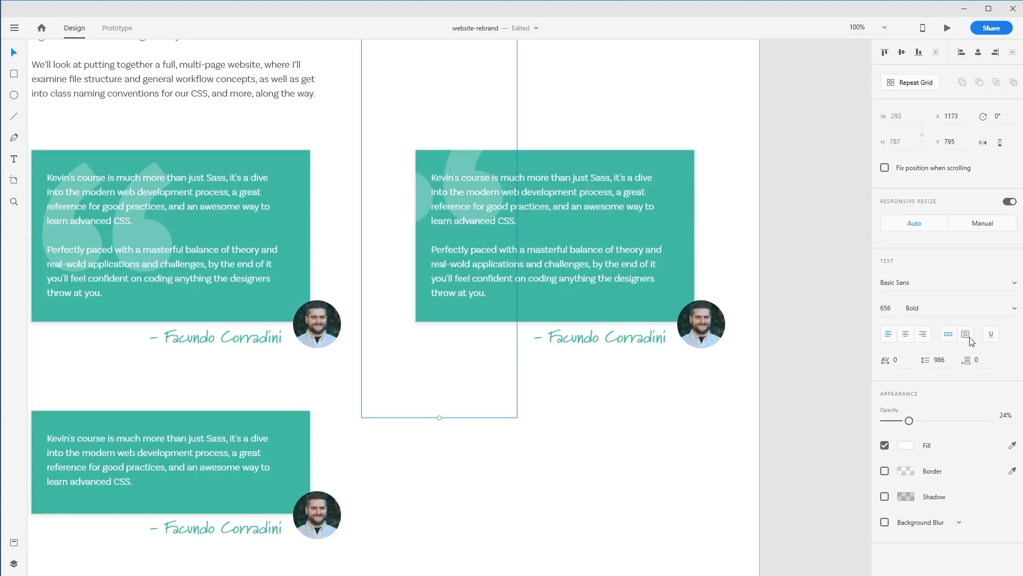
key("i")
left_click(679, 162)
mouse_move(390, 179)
left_mouse_down()
mouse_move(378, 162)
mouse_move(327, 163)
mouse_move(338, 225)
mouse_move(398, 184)
left_mouse_up()
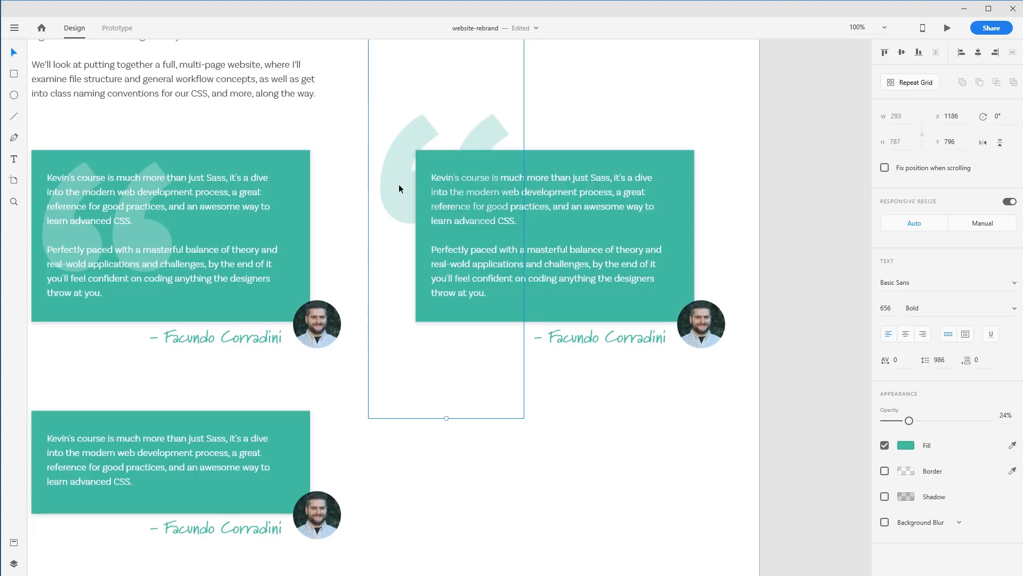
left_click(539, 185)
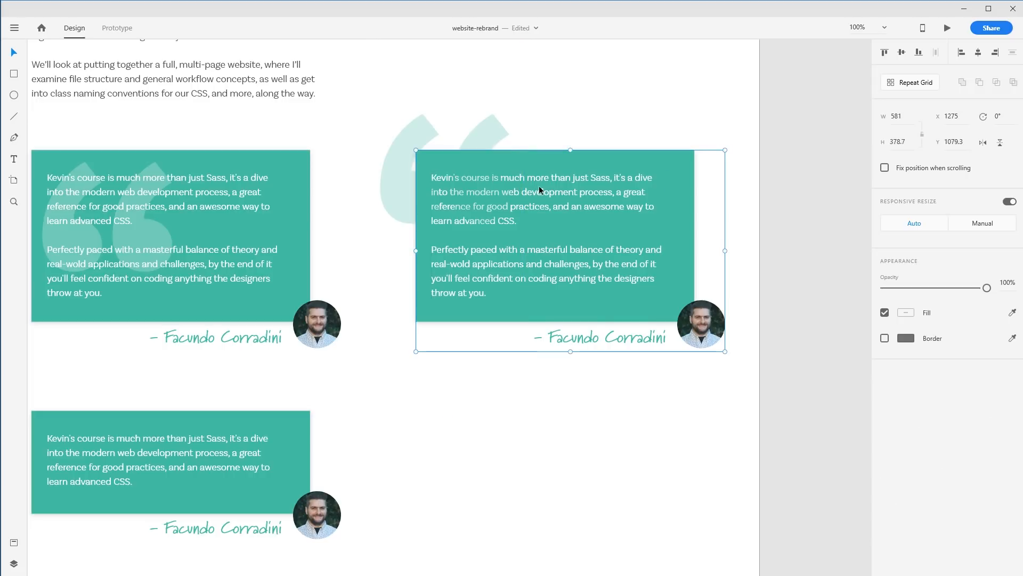
Change the copied testimonial card's background fill to white
double_click(567, 191)
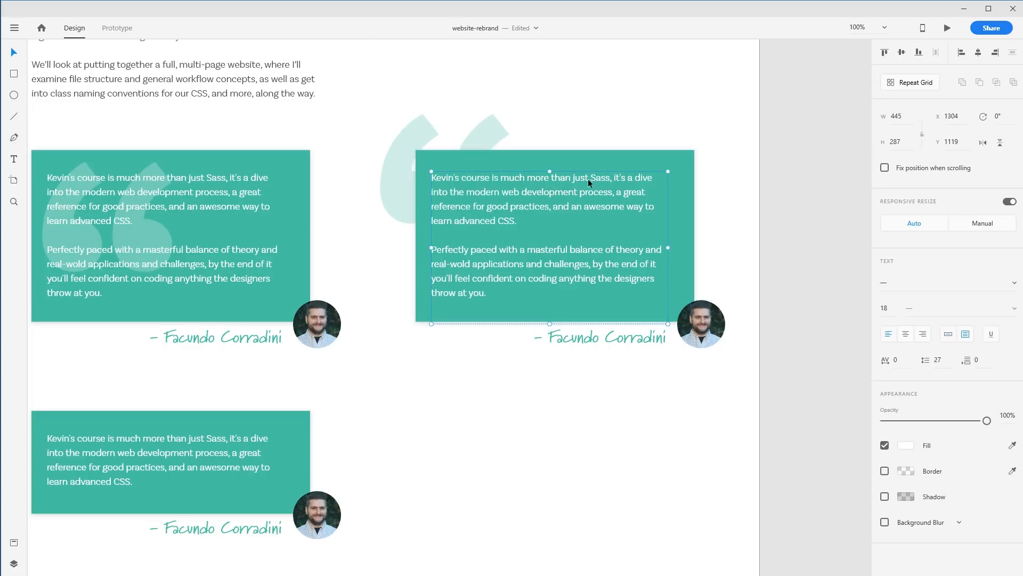
left_click(590, 124)
left_click(481, 129)
left_click(675, 157)
left_click(910, 338)
left_click_drag(792, 316, 660, 218)
left_click(807, 146)
left_click(519, 202)
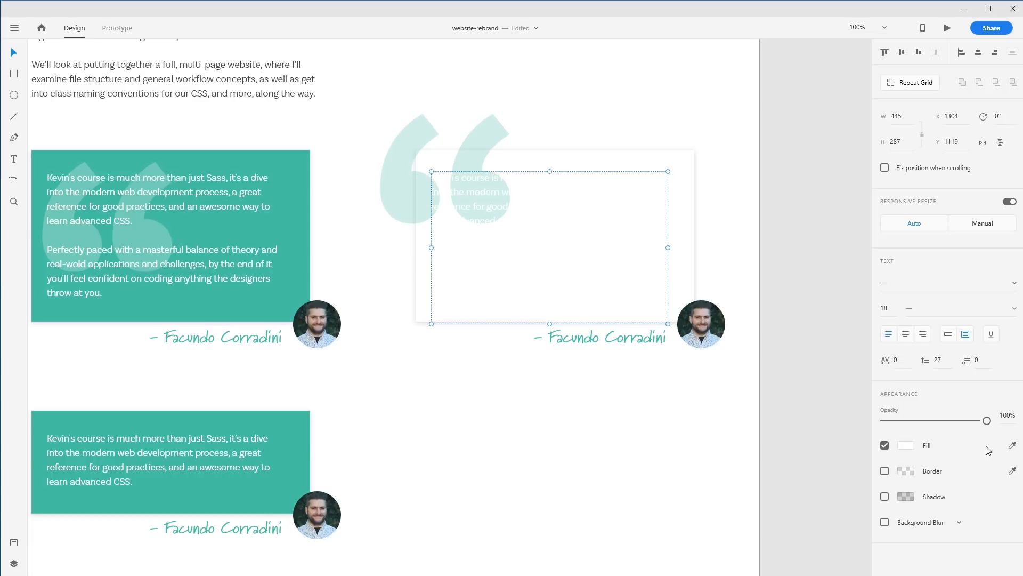
Set the copied testimonial's text colour to #333333
left_click(909, 444)
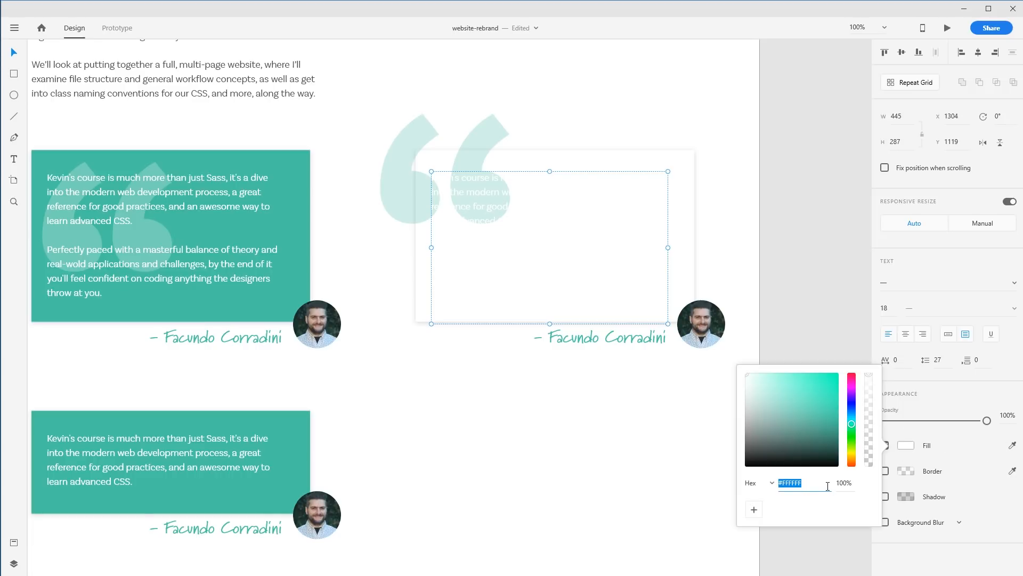
type("333")
key("Return")
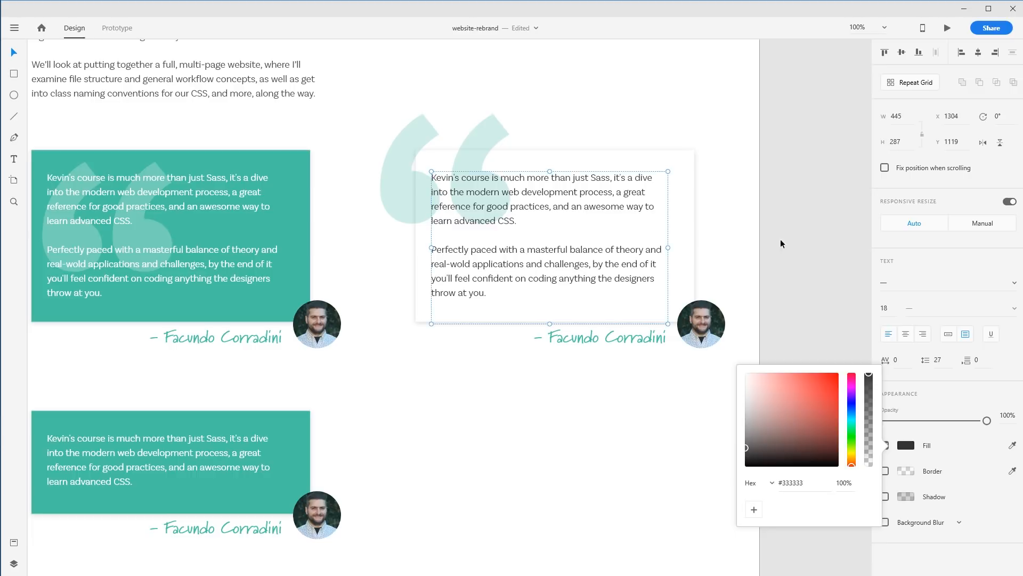
left_click(738, 209)
Lower the copy's quote mark opacity slightly and nudge it down a little
left_click(485, 123)
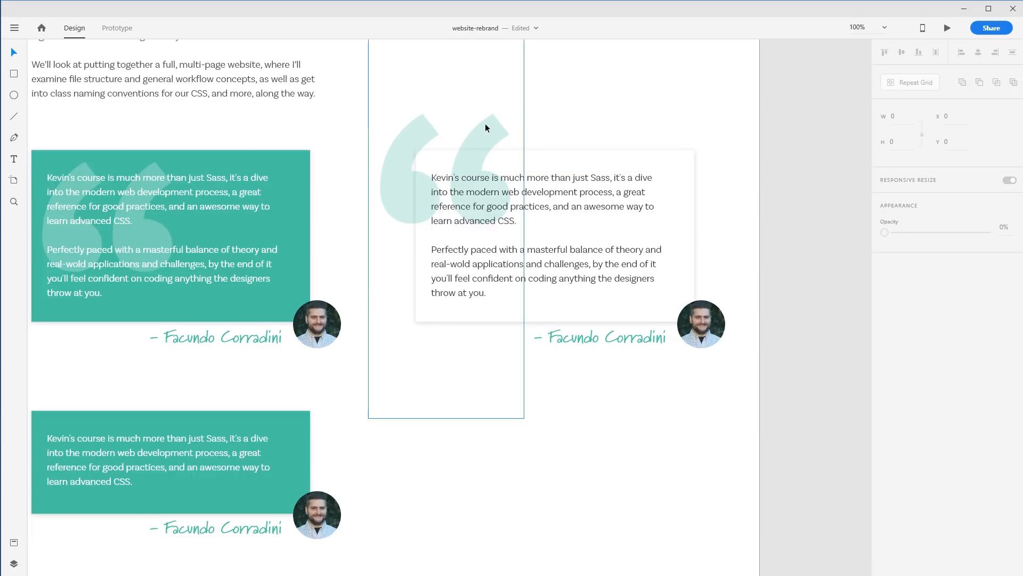
left_click_drag(909, 421, 895, 421)
left_click_drag(476, 138, 474, 141)
left_click(570, 122)
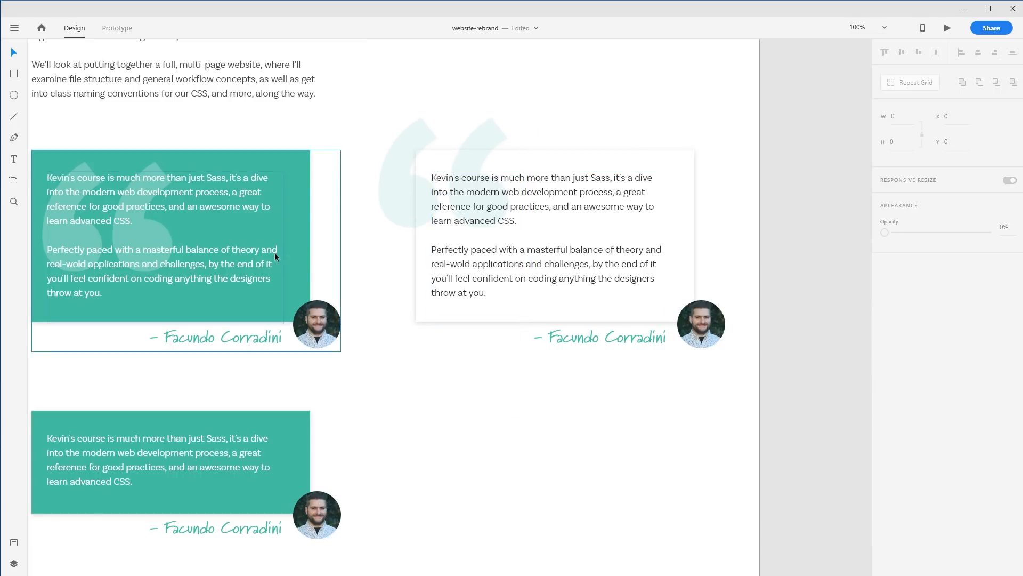
Duplicate the white testimonial card and place the copy below, next to the shorter green card
left_click_drag(468, 373, 531, 422)
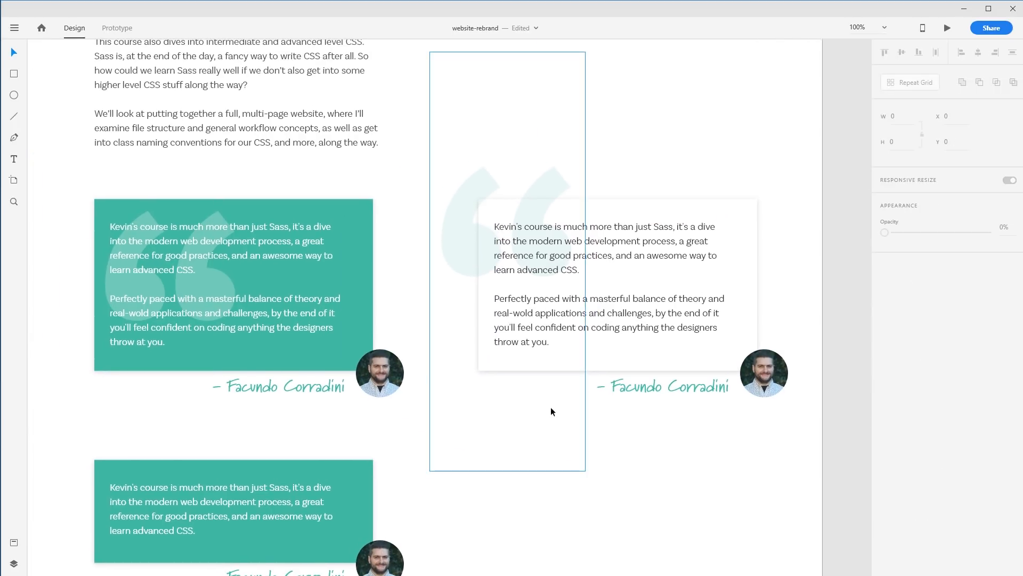
scroll(554, 457, "right", 2)
scroll(554, 457, "down", 1)
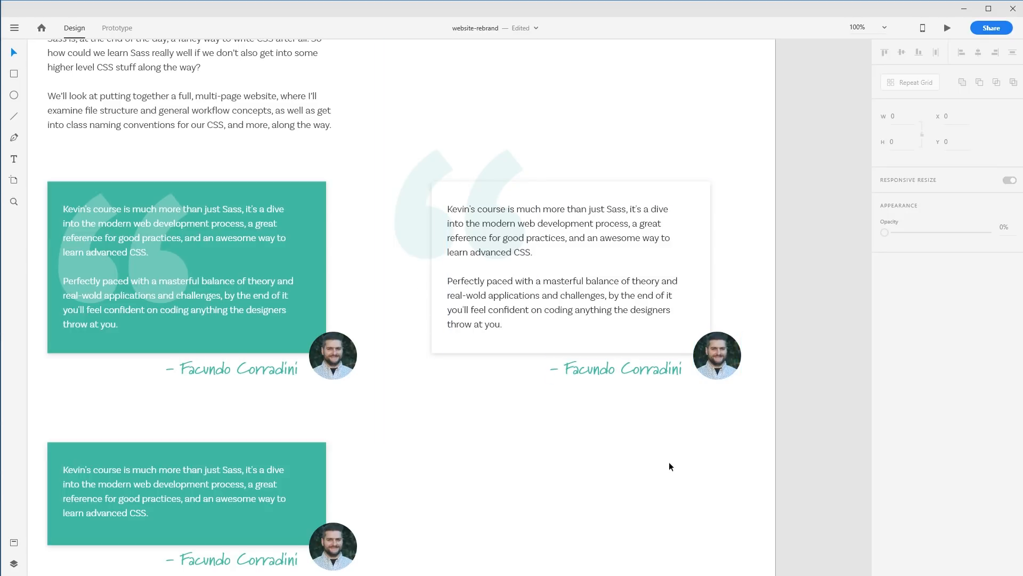
left_click_drag(670, 486, 662, 401)
left_click_drag(731, 397, 437, 267)
left_click(304, 502)
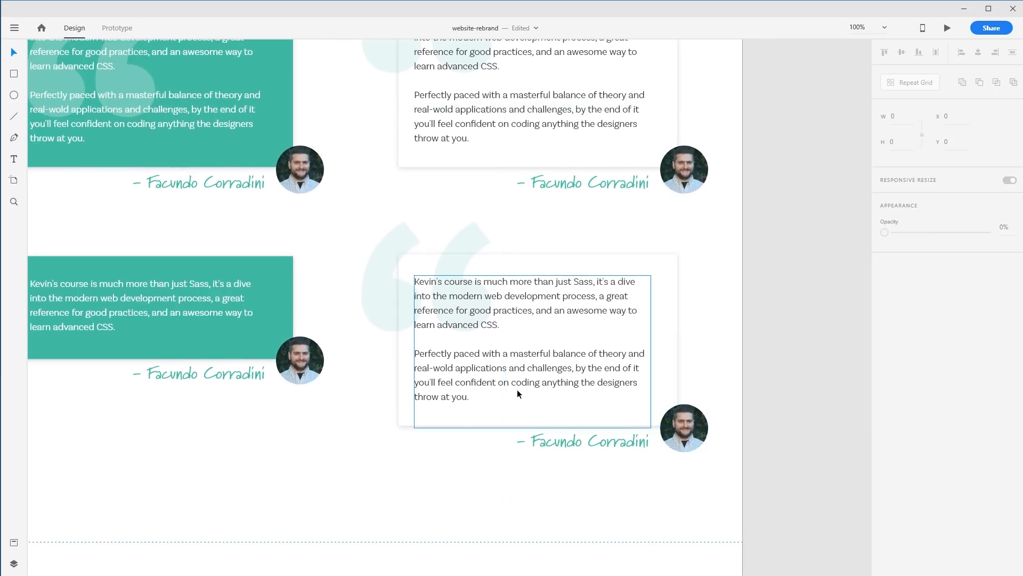
Replace the copied card's quote with the shorter one-paragraph text and shrink its text box to fit
double_click(517, 389)
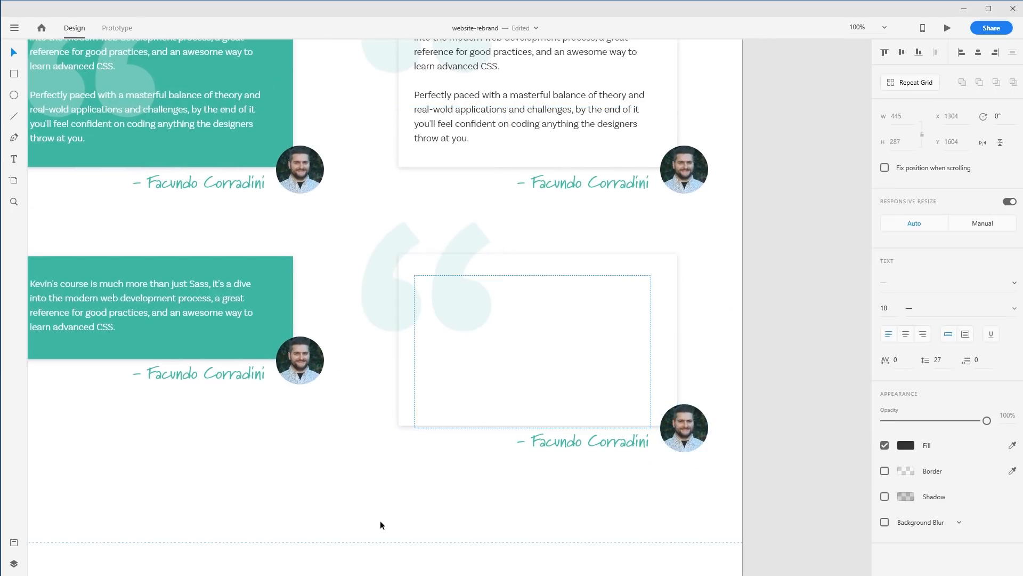
type("Kevin's course is much more than just Sass, it's a dive into the modern web development process, a great reference for good practices, and an awesome way to learn advanced CSS.  Perfectly paced with a masterful balance of theory and real-wold applications and challenges, by the end of it you'll feel confident on coding anything the designers throw at you.")
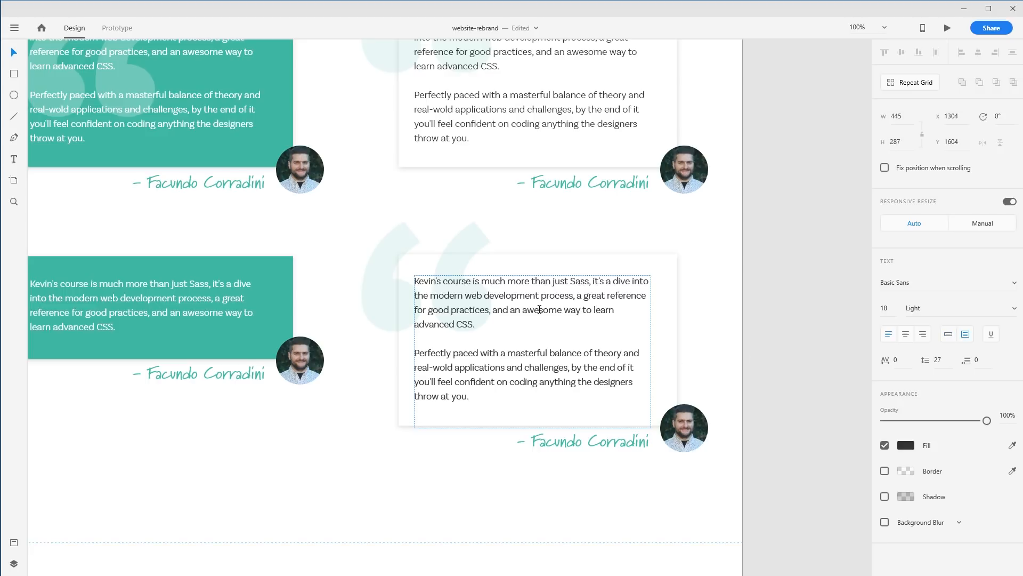
key("Escape")
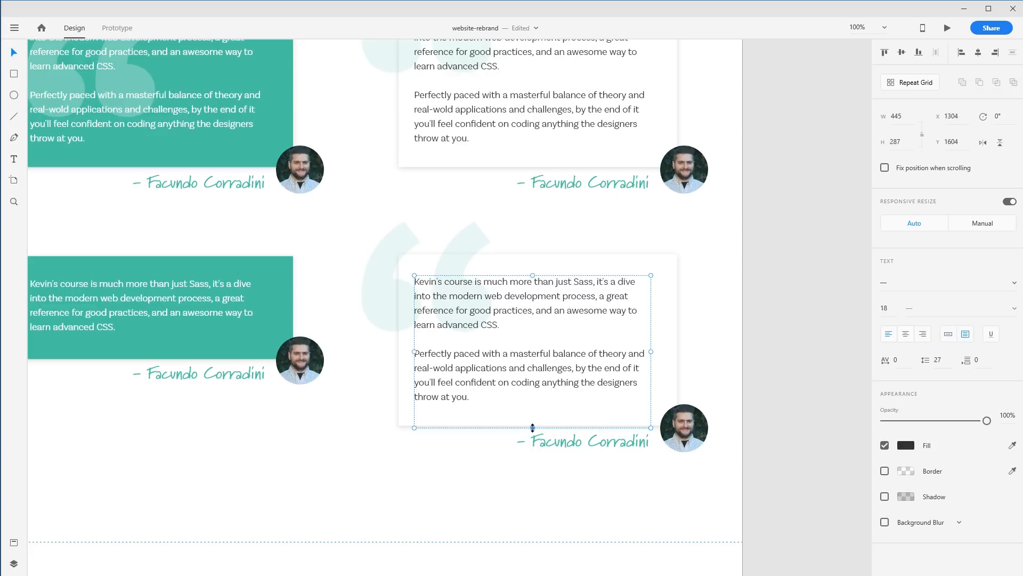
left_click_drag(533, 428, 532, 343)
Shorten the copied white card to fit the text and move its name and avatar up to match
left_click(618, 421)
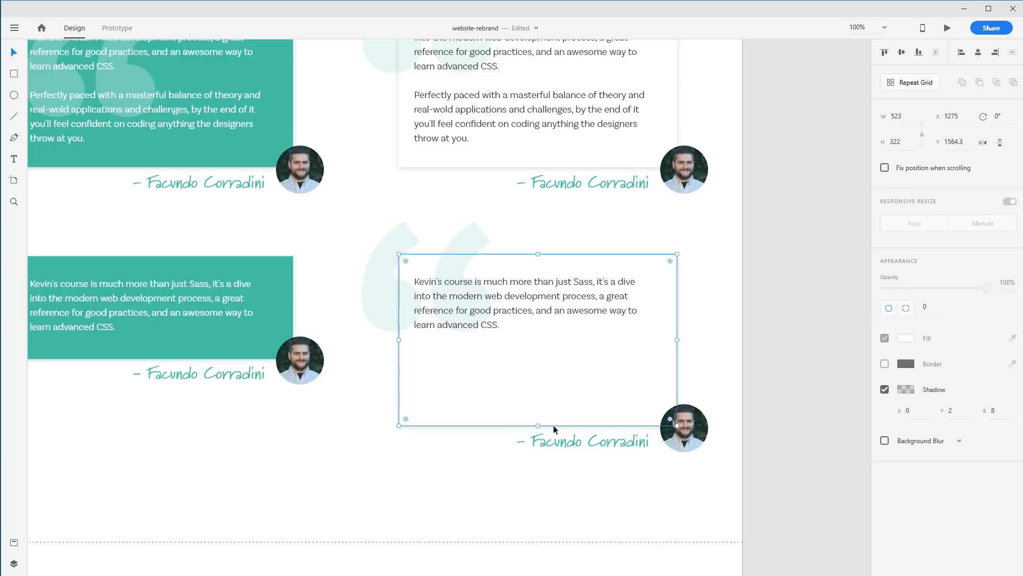
left_click_drag(538, 426, 538, 354)
left_click(687, 445)
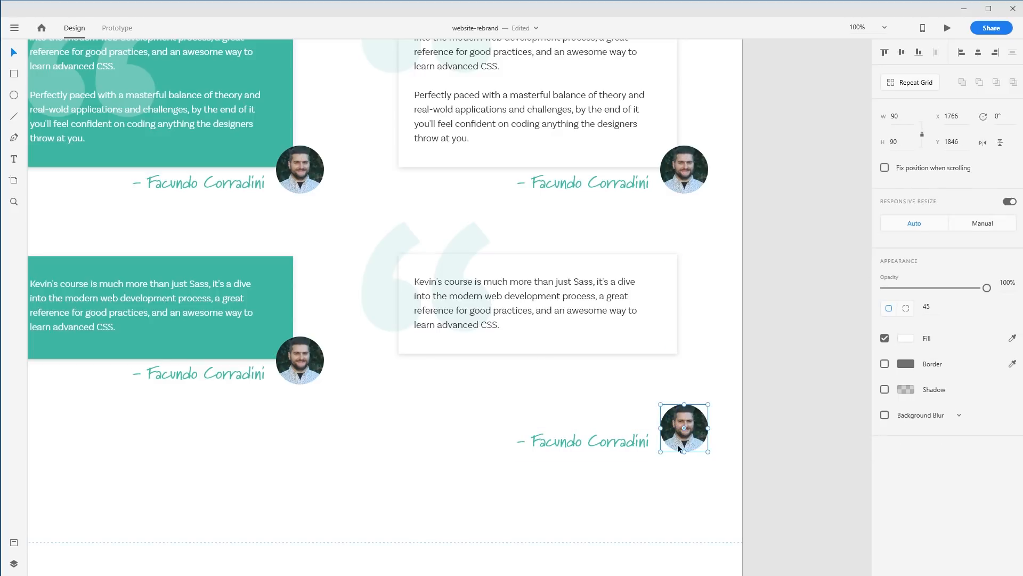
left_click(606, 436, "shift")
left_click_drag(606, 436, 615, 370)
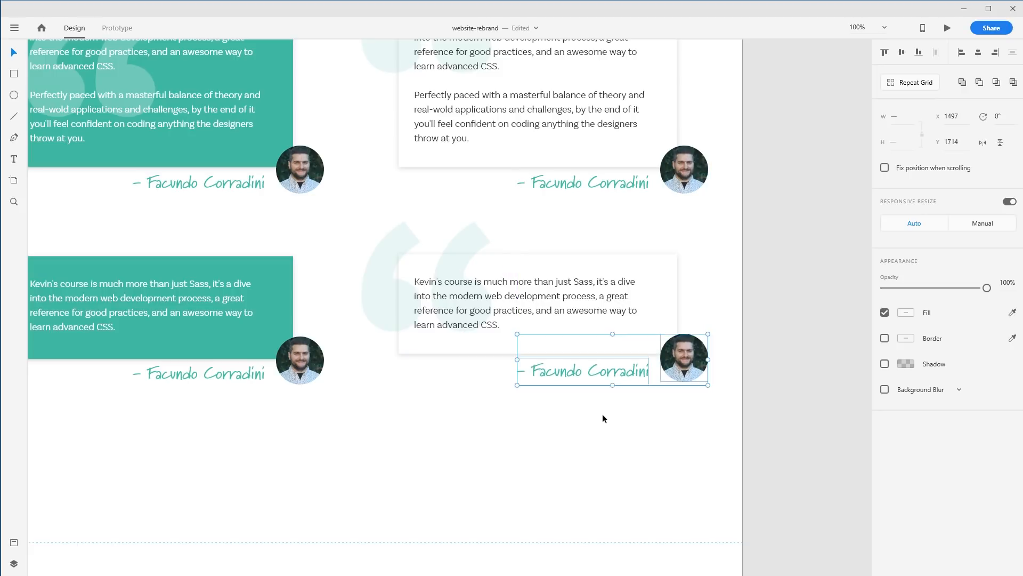
left_click(604, 401)
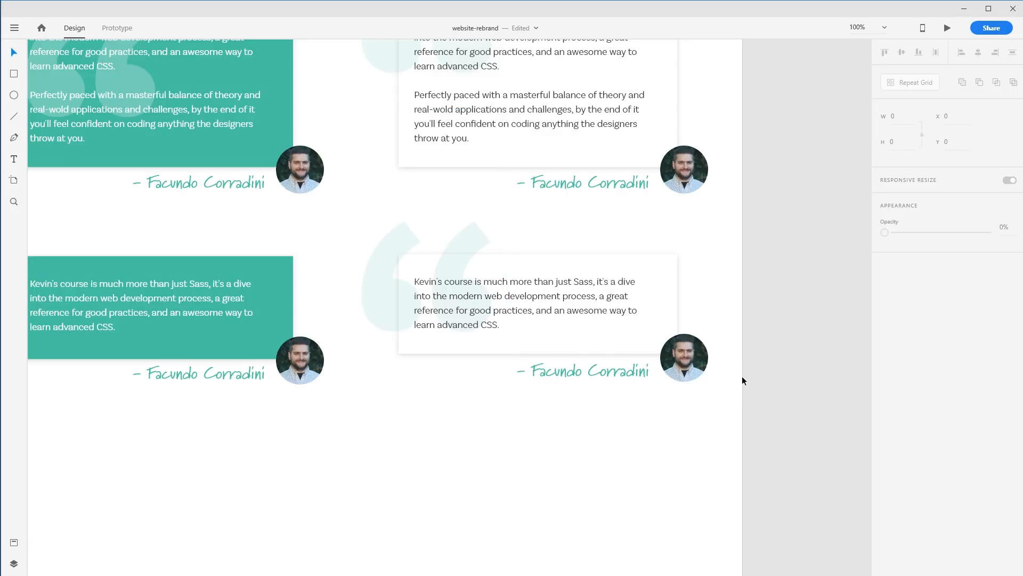
Zoom out over the artboard and rearrange the testimonial variants, deleting the green card versions
scroll(741, 320, "up", 3)
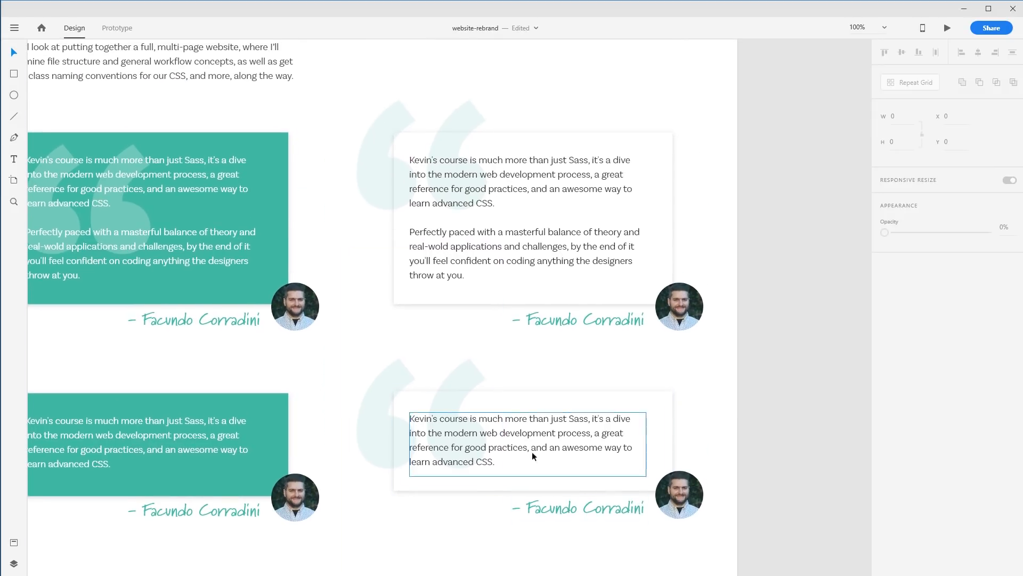
scroll(799, 405, "down", 2)
scroll(618, 466, "left", 3)
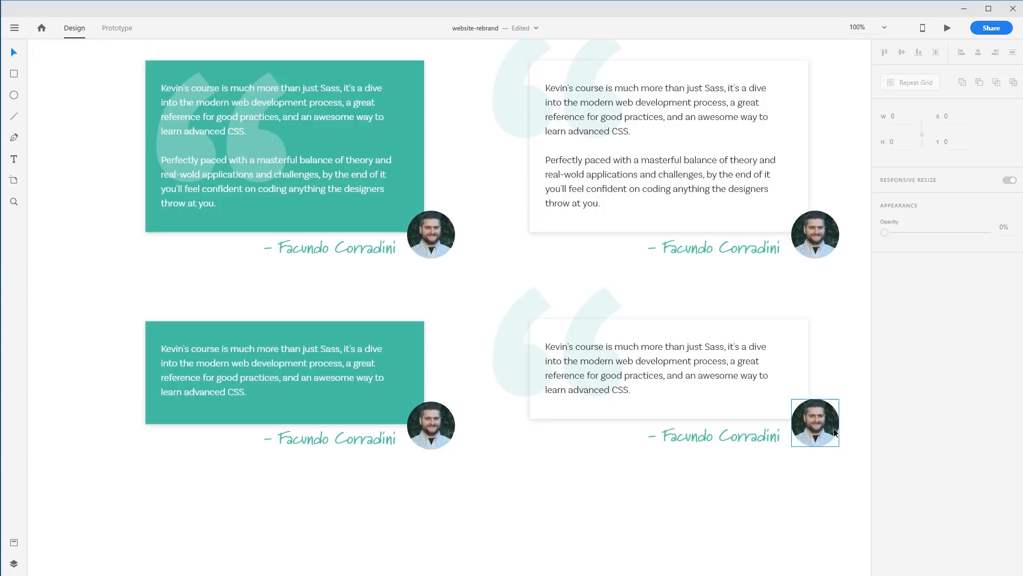
left_click_drag(432, 490, 210, 238)
left_click_drag(506, 288, 213, 341)
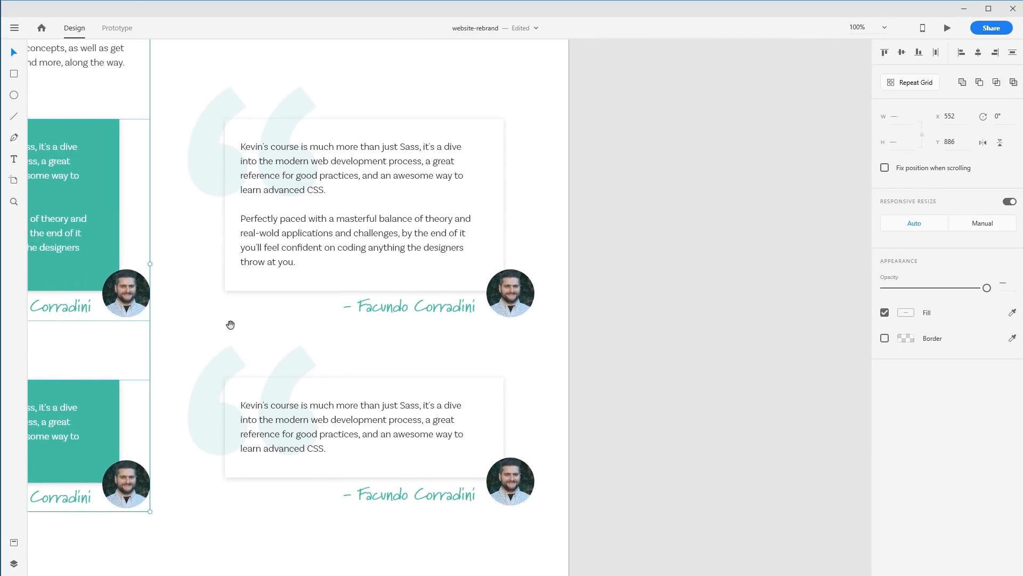
scroll(523, 222, "up", 10)
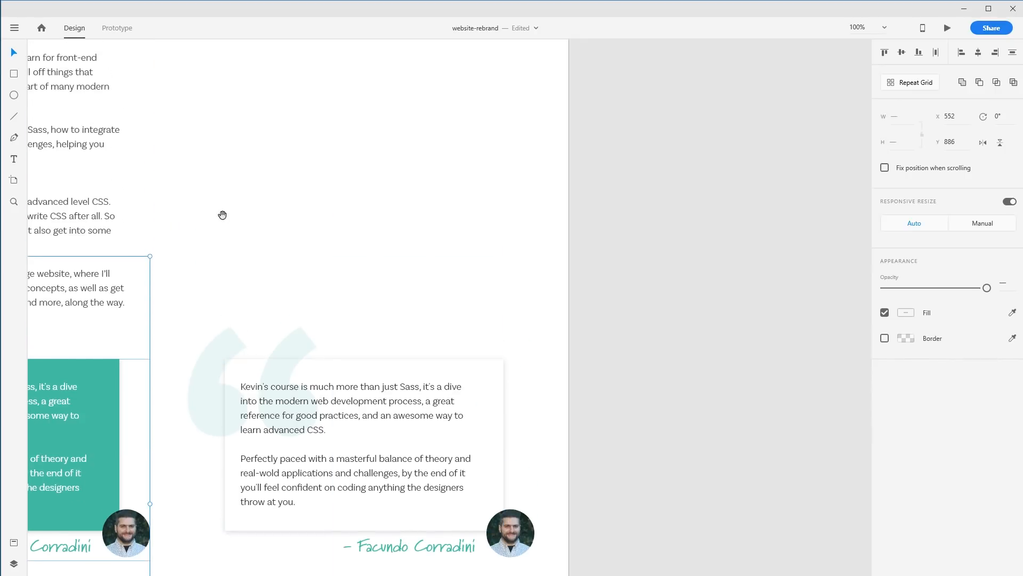
scroll(337, 237, "left", 3)
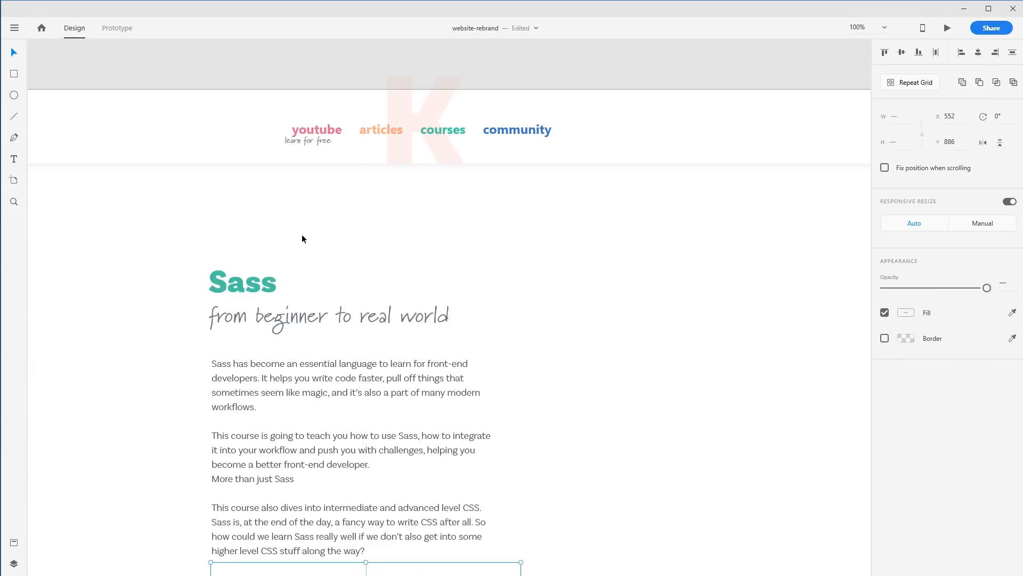
key("ctrl+minus")
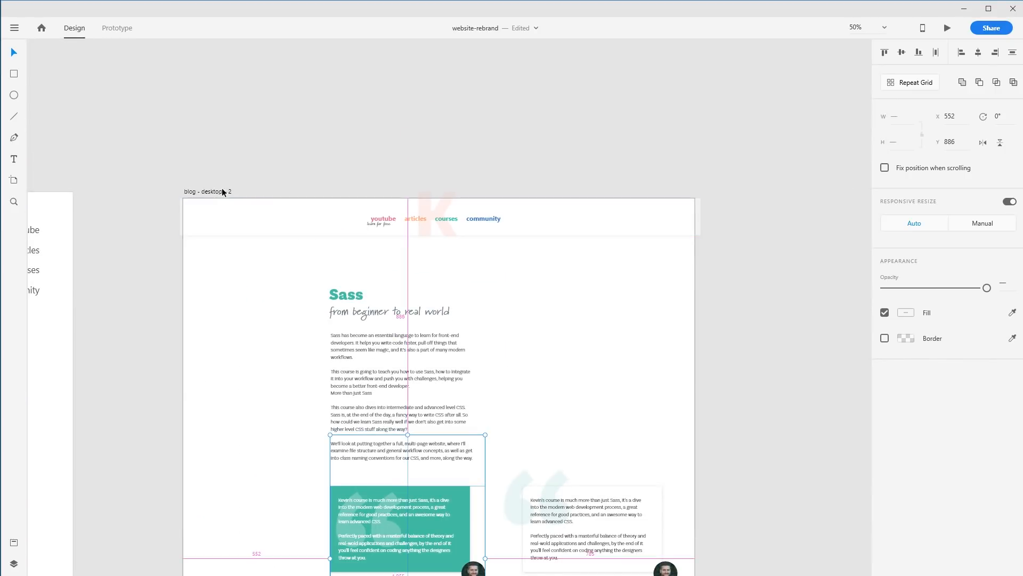
left_click_drag(203, 192, 771, 185)
left_click_drag(786, 351, 343, 265)
left_click_drag(182, 246, 403, 462)
left_click_drag(410, 498, 269, 290)
key("Delete")
Position the two white testimonial cards centred below the course description and clear away leftovers
left_click_drag(165, 327, 212, 324)
left_click_drag(419, 472, 668, 283)
left_click_drag(564, 273, 417, 277)
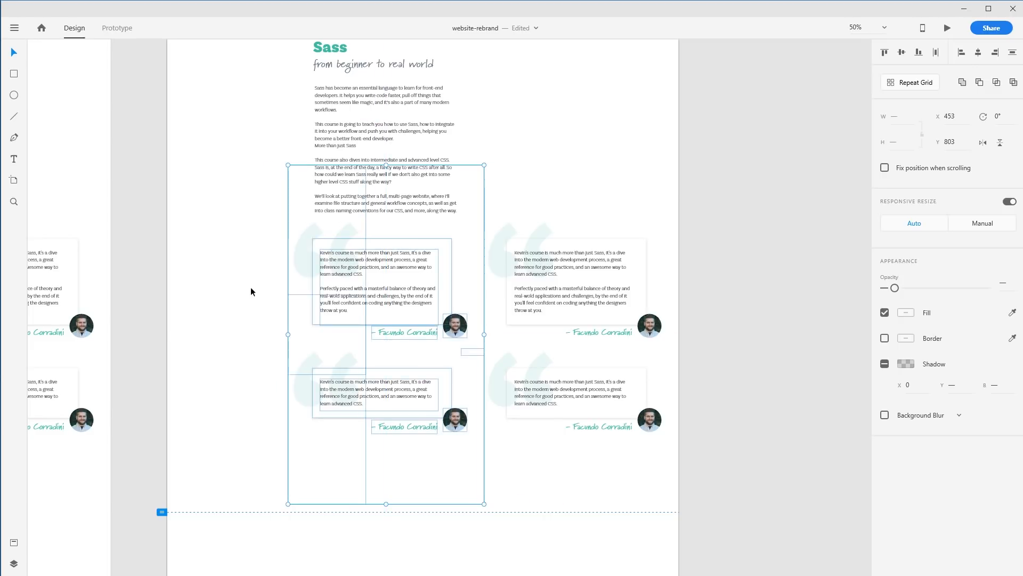
left_click(251, 289)
left_click(556, 223)
left_click_drag(686, 464, 514, 246)
key("Delete")
key("z")
left_click_drag(228, 221, 526, 448)
key("space")
left_click_drag(499, 317, 496, 352)
left_click_drag(170, 445, 600, 556)
left_click_drag(617, 520, 615, 532)
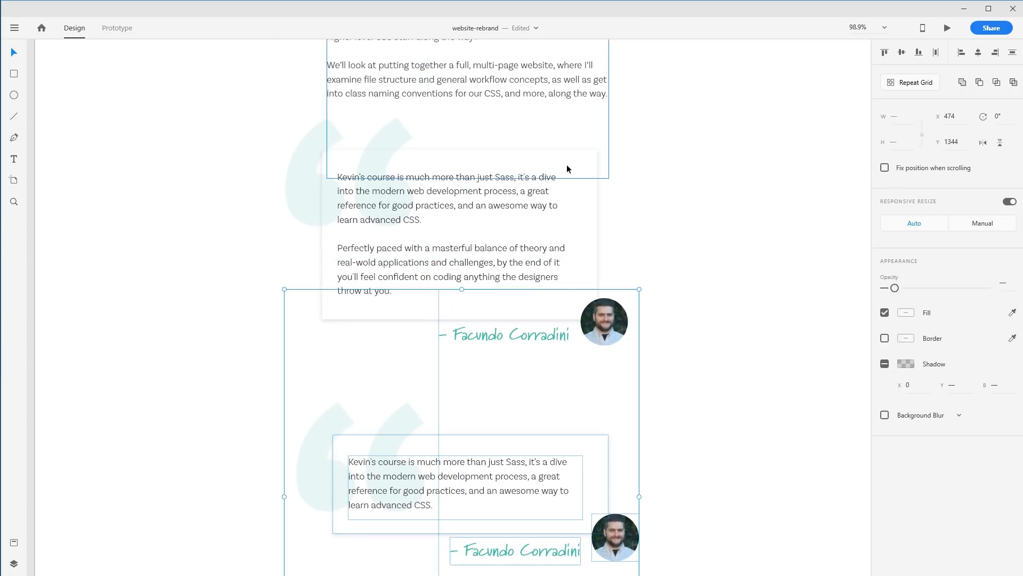
left_click(177, 280)
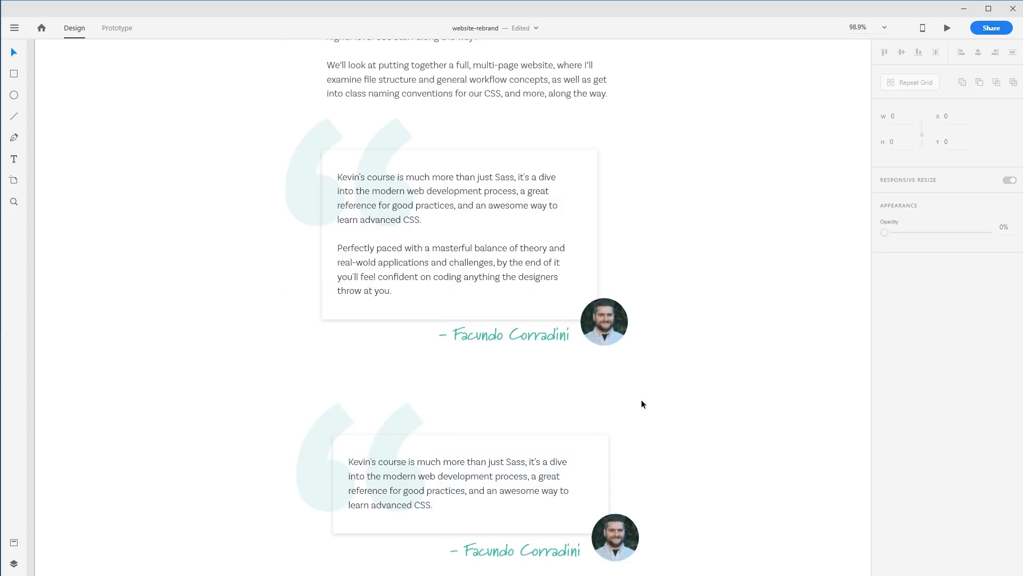
Widen the first white card's quote text box slightly
left_click(363, 200)
left_click_drag(338, 246, 342, 247)
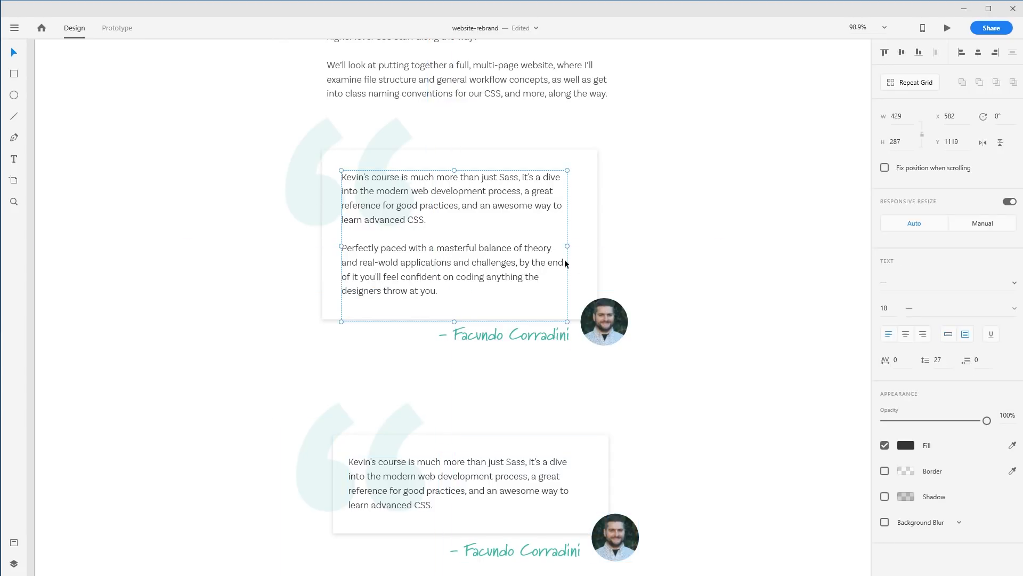
left_click_drag(567, 246, 581, 248)
key("Escape")
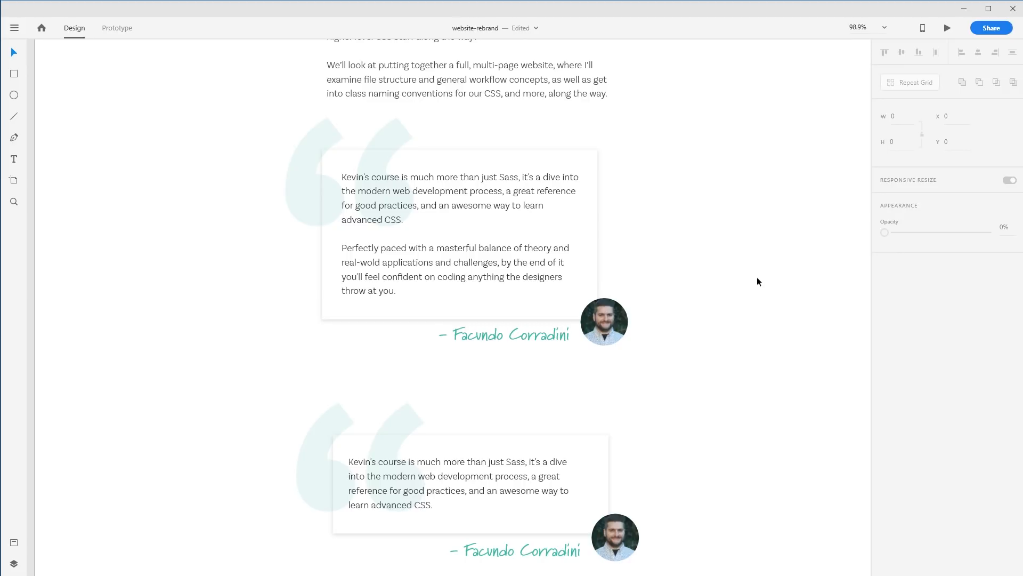
Widen the first white card and shift it left to leave empty space beside the quote
left_click(596, 226)
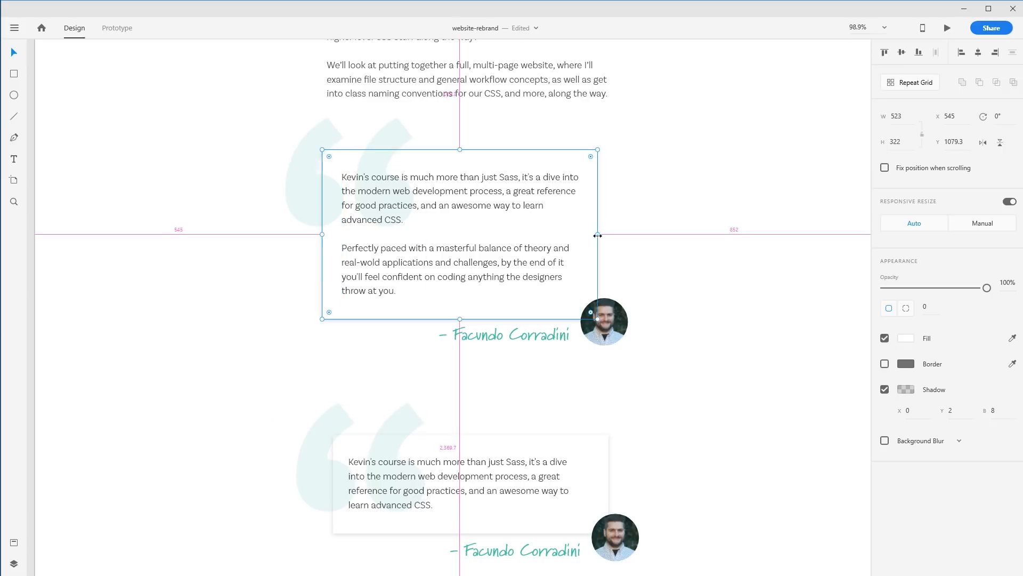
left_click_drag(616, 234, 672, 233)
left_click_drag(512, 200, 437, 197)
left_click_drag(504, 317, 663, 290)
left_click(747, 294)
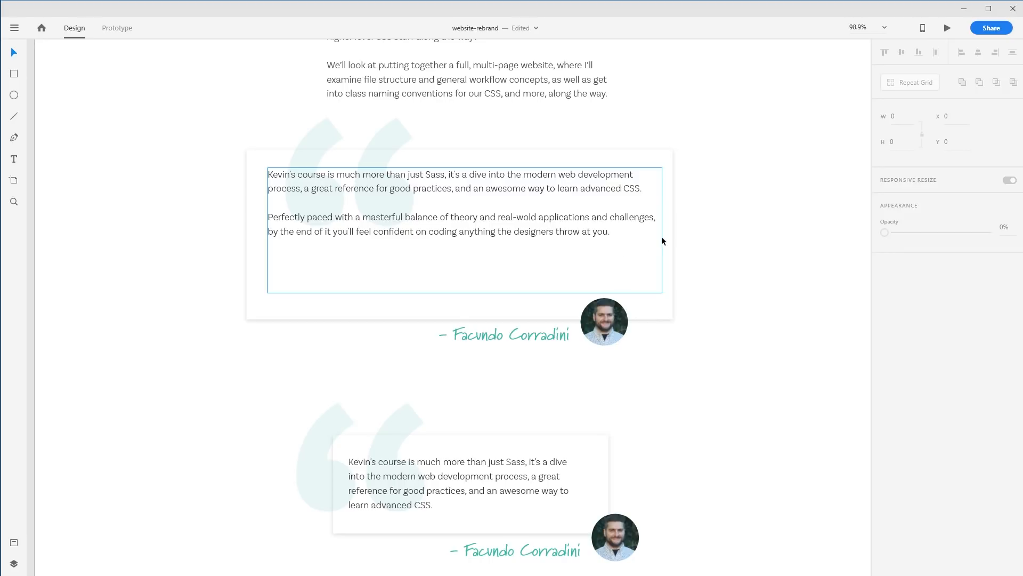
key("ctrl+z")
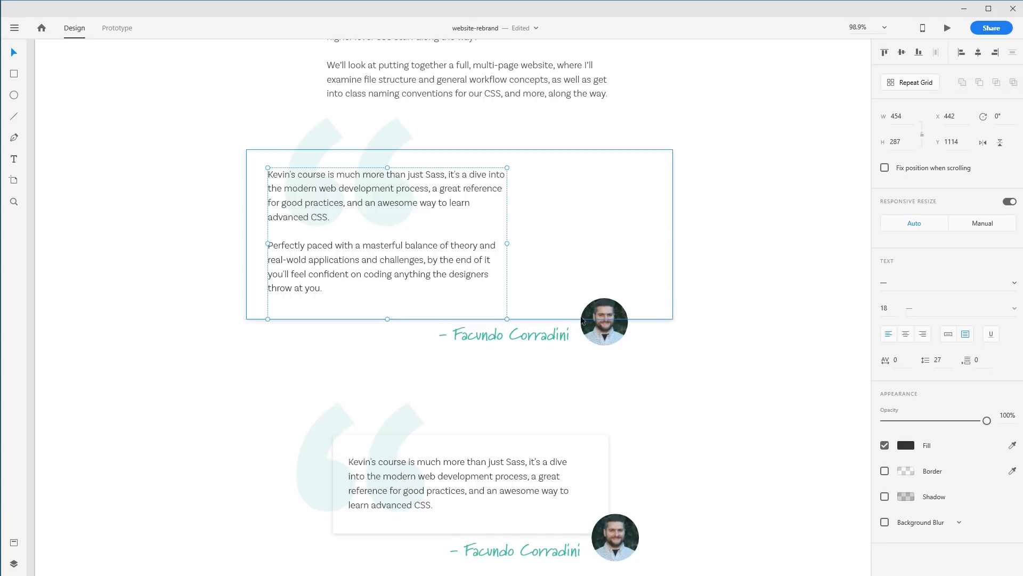
Stack the avatar and the name inside the card's empty right area, name beneath the avatar
left_click(603, 336)
left_click_drag(603, 337, 594, 240)
left_click_drag(516, 334, 611, 263)
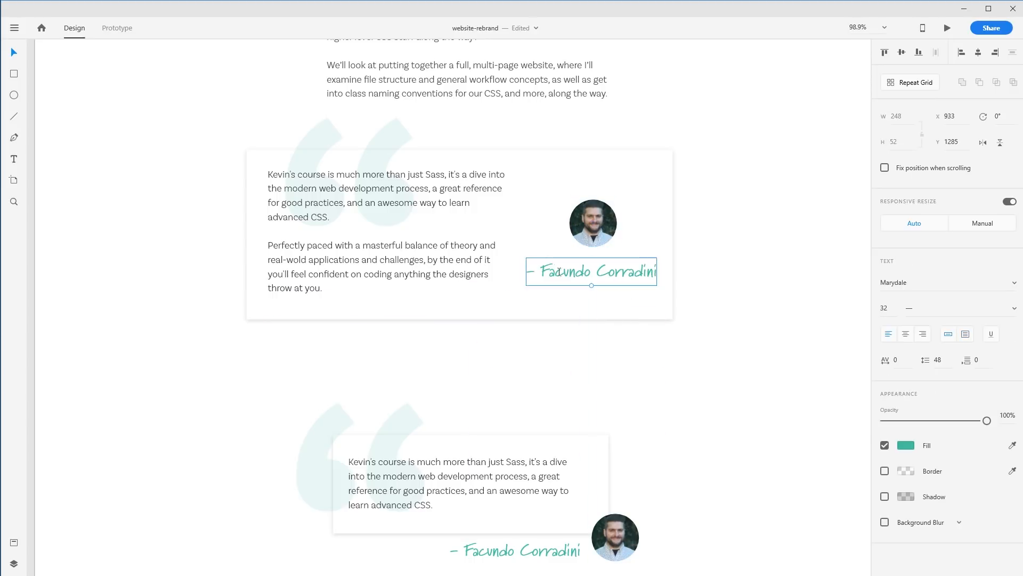
Delete the dash before the name and recentre the name under the avatar
key("t")
left_click_drag(544, 272, 504, 274)
double_click(556, 280)
left_click(536, 274)
key("BackSpace")
key("Escape")
left_click(714, 291)
type("v")
key("BackSpace")
left_click_drag(719, 293, 713, 293)
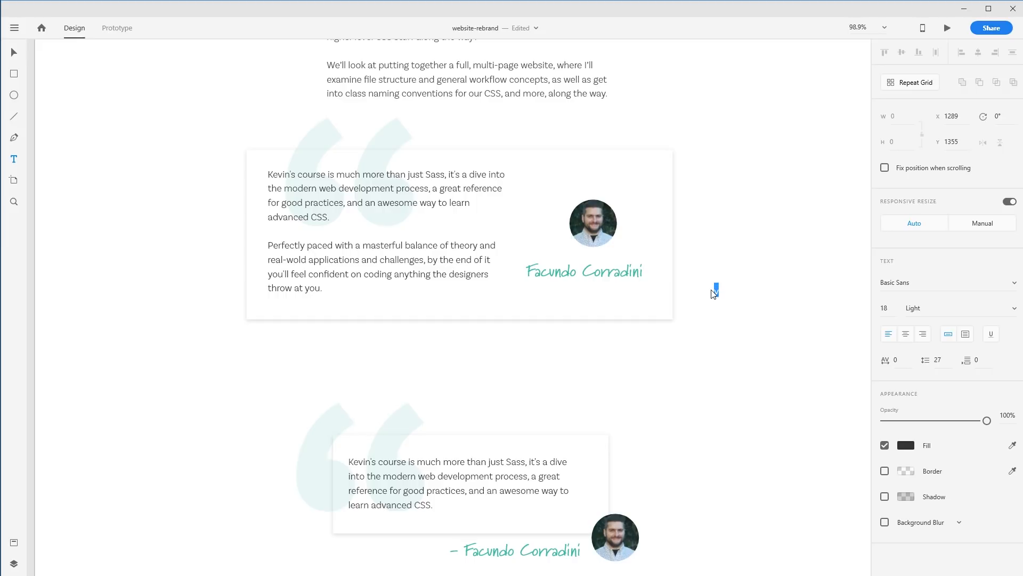
key("ctrl+z")
left_click_drag(616, 277, 623, 275)
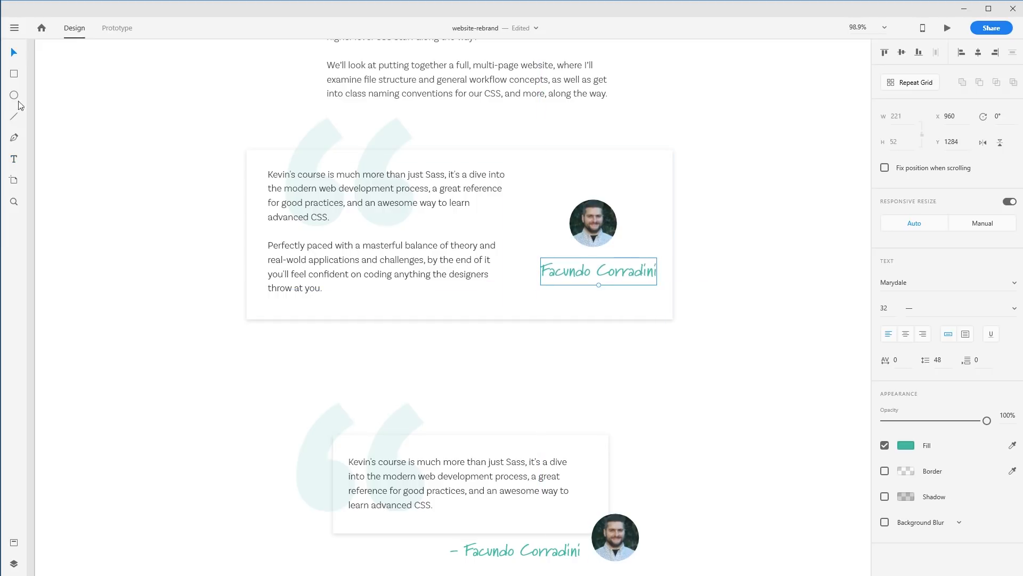
Draw a rectangle about 278 × 322 over the card's right section and keep the avatar and name above it
left_click(15, 75)
mouse_move(678, 320)
left_mouse_down()
mouse_move(584, 442)
mouse_move(512, 149)
mouse_move(538, 151)
mouse_move(527, 151)
left_mouse_up()
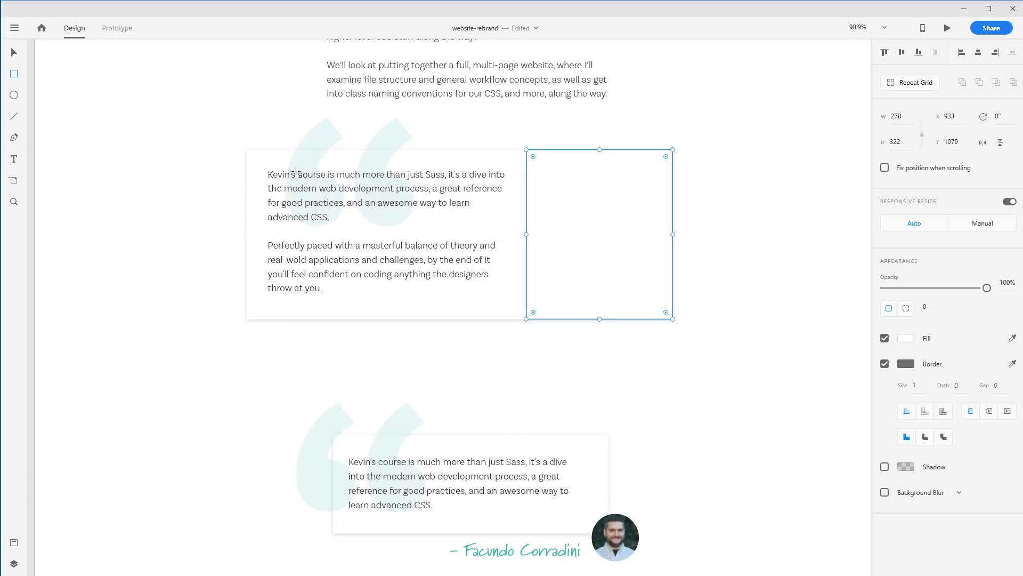
key("ctrl+v")
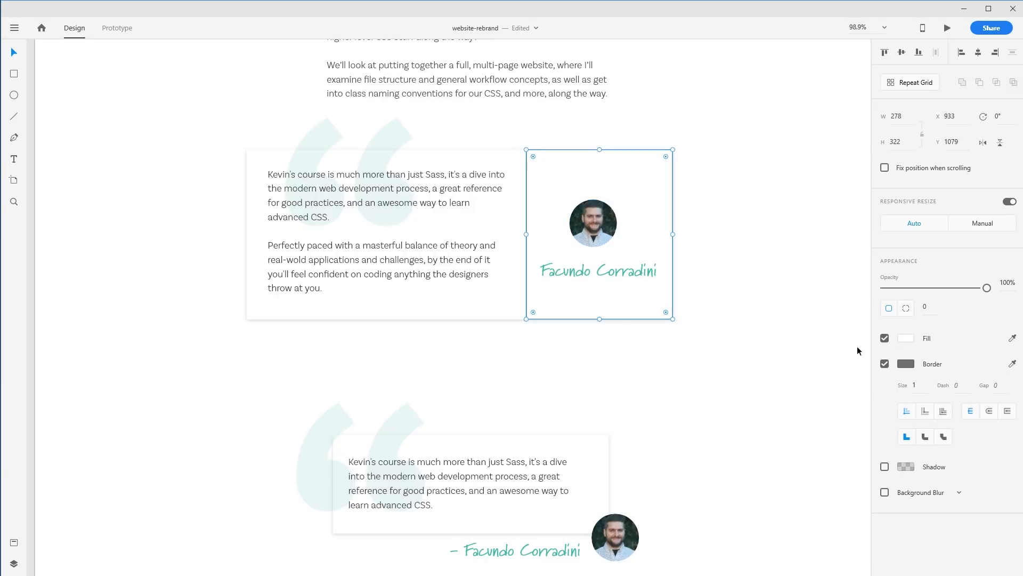
Remove the rectangle's border and fill it with the teal sampled from the name using the eyedropper
left_click(885, 364)
left_click(905, 339)
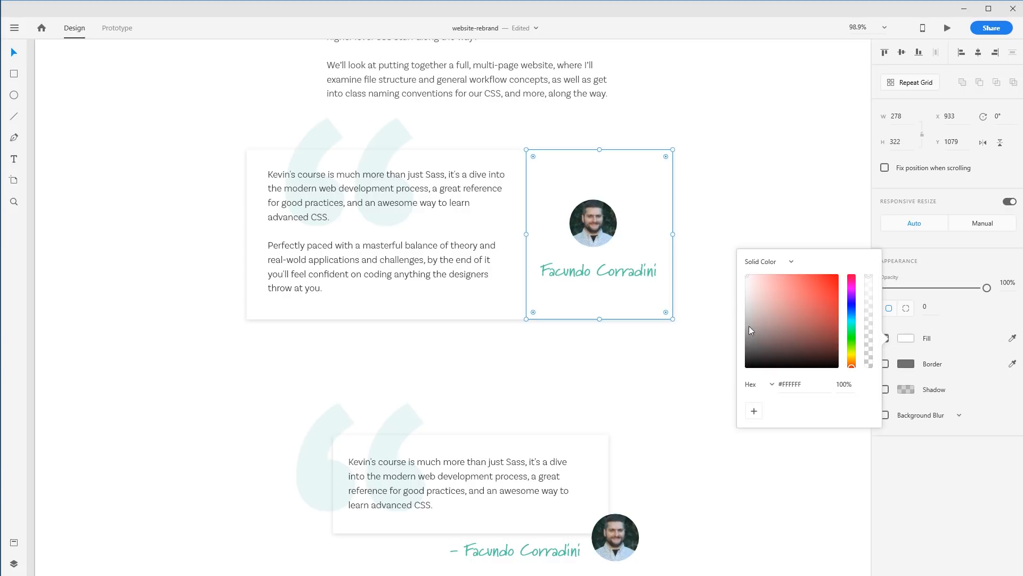
left_click(1012, 338)
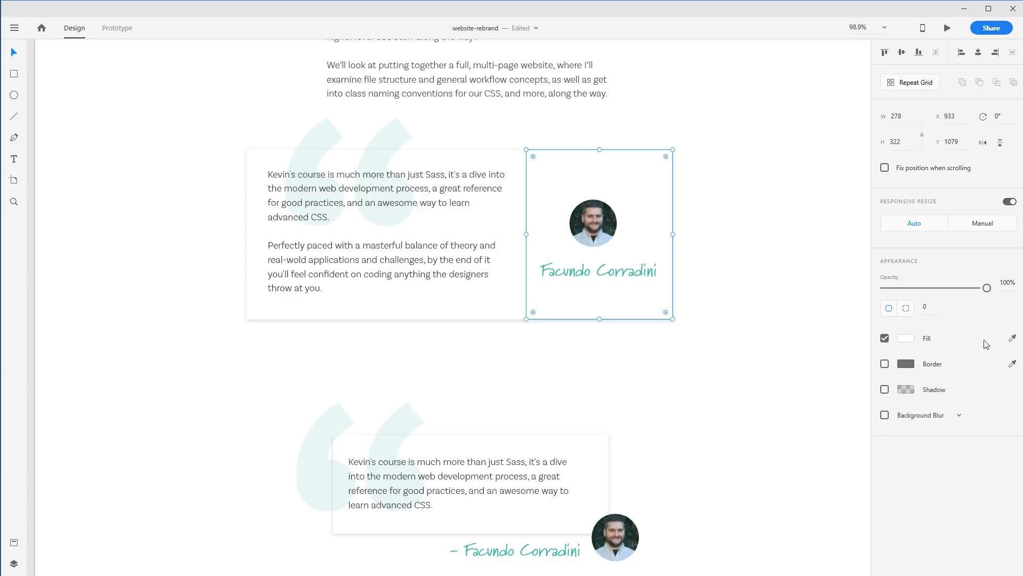
left_click(623, 274)
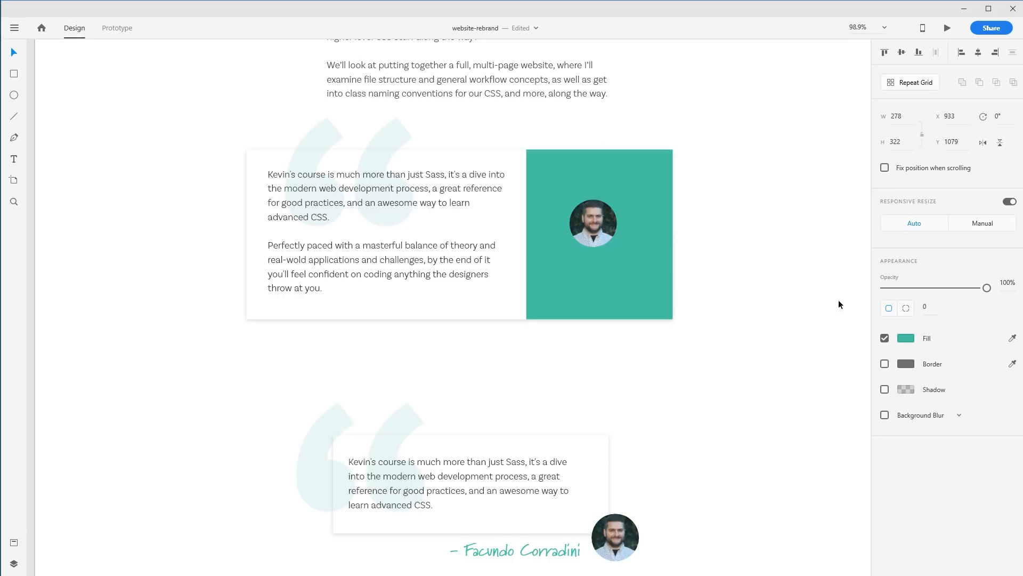
Save the teal as a swatch and lower the rectangle's fill opacity to a pale tint
left_click(906, 337)
left_click(754, 410)
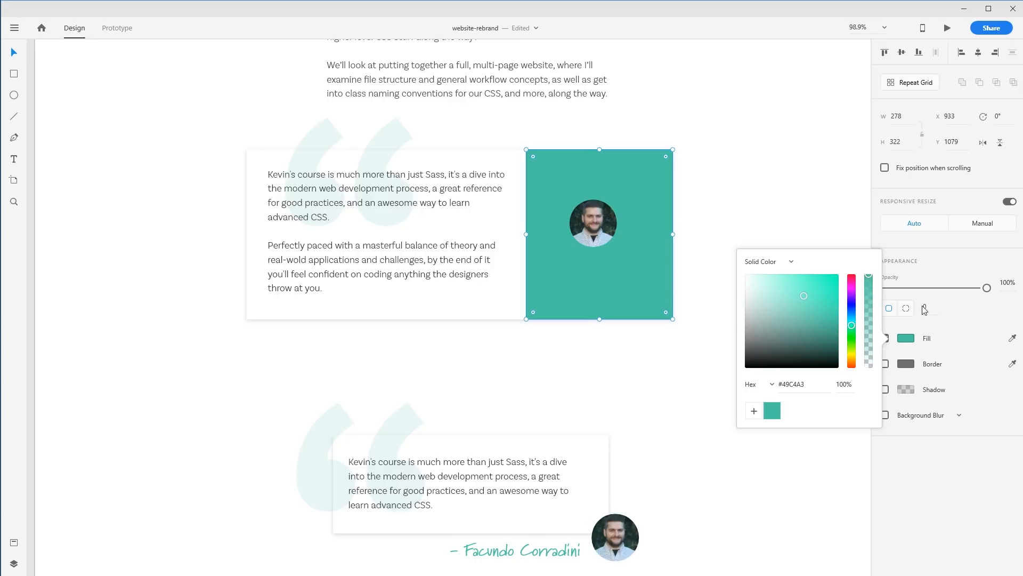
left_click_drag(909, 287, 893, 288)
Move the first card's quote mark further left beside the card
left_click(396, 140)
left_click_drag(397, 139, 320, 138)
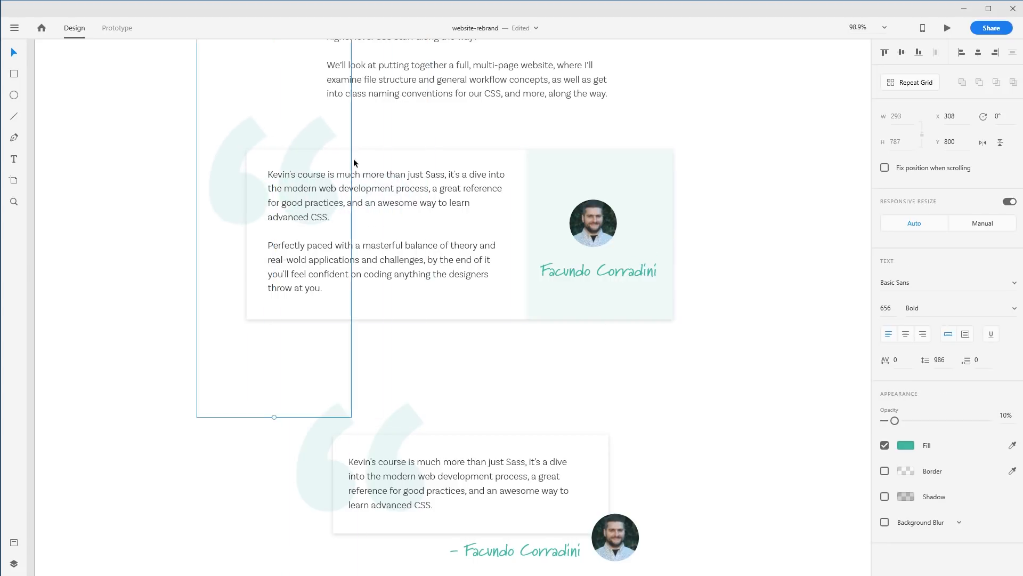
left_click(725, 387)
left_click_drag(647, 379, 683, 397)
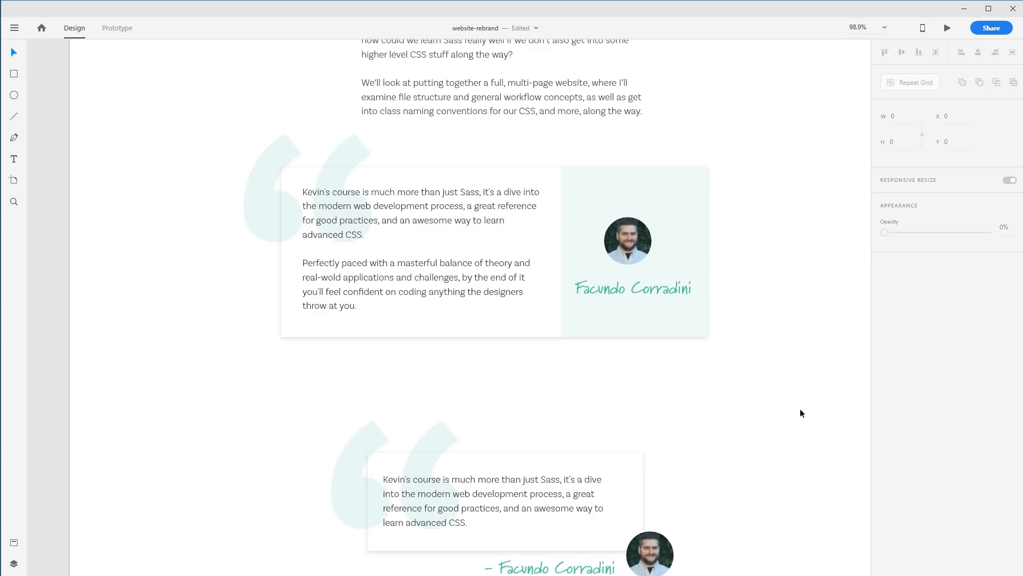
Center the avatar and name horizontally within the card's tinted panel and nudge them slightly upward
left_click(664, 248)
left_click(633, 254)
left_click_drag(631, 251, 639, 242)
left_click(684, 198)
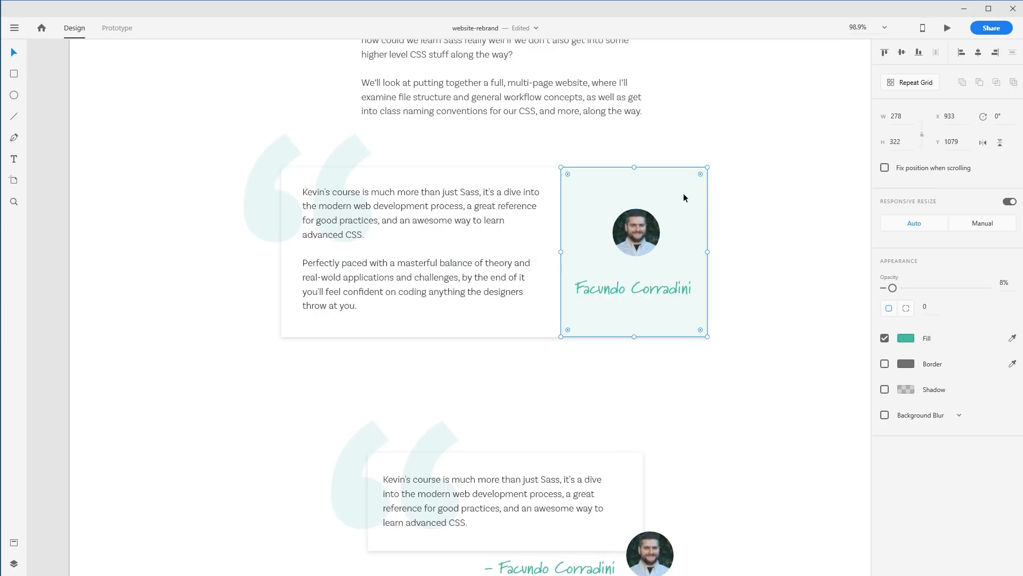
left_click(664, 288, "shift")
left_click(644, 238, "shift")
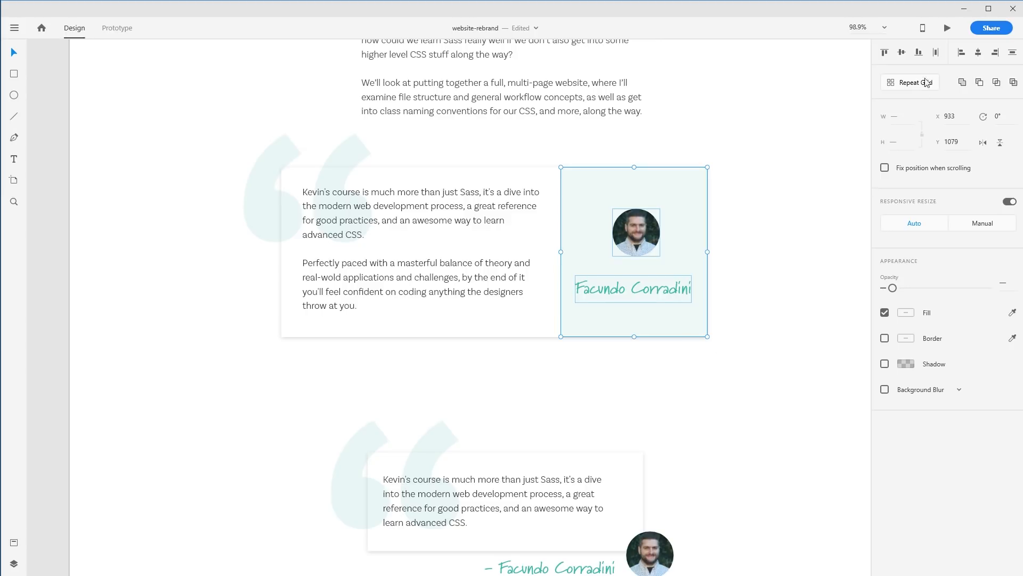
left_click(978, 53)
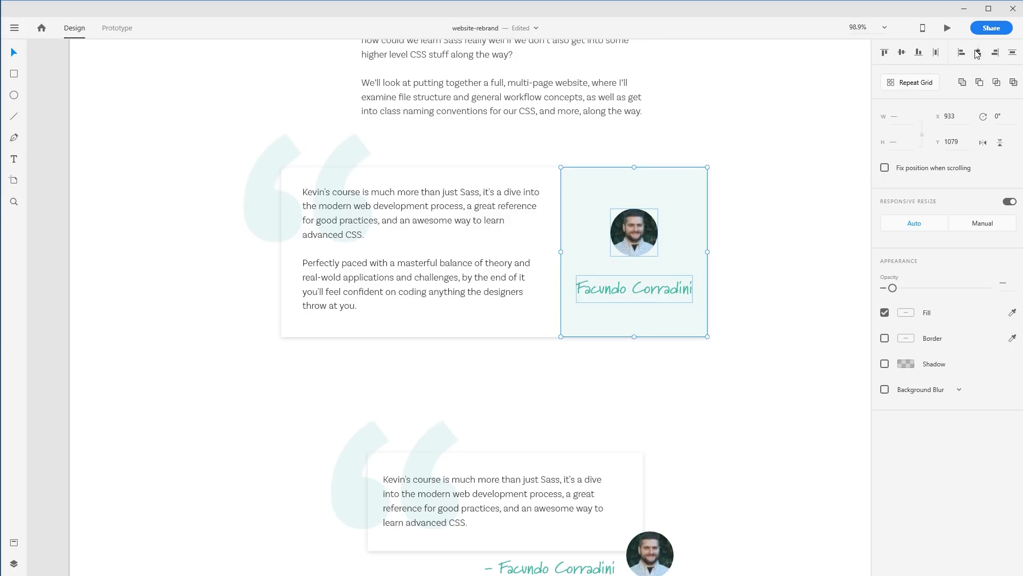
left_click(785, 221)
left_click_drag(675, 296, 676, 286)
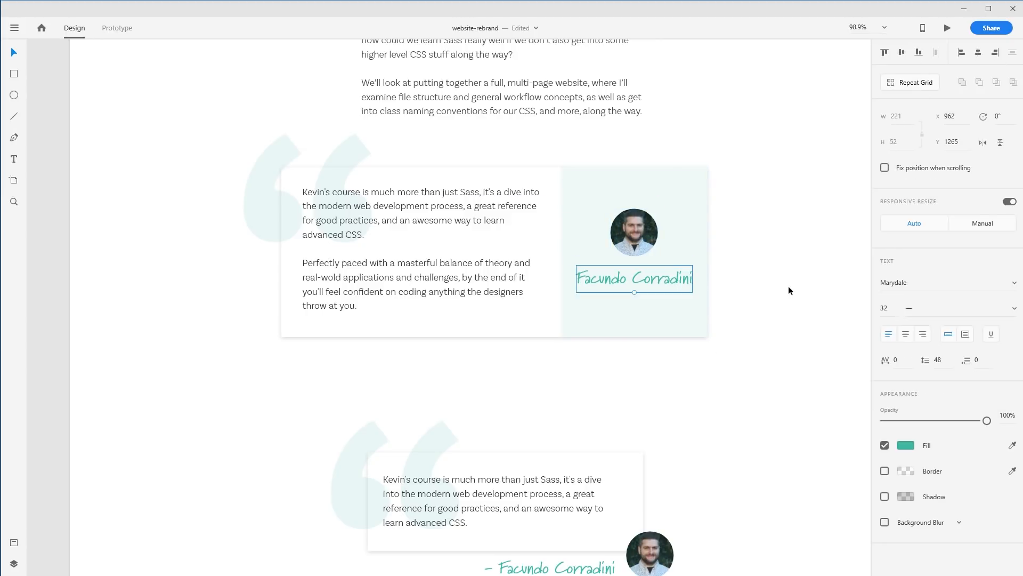
left_click(789, 291)
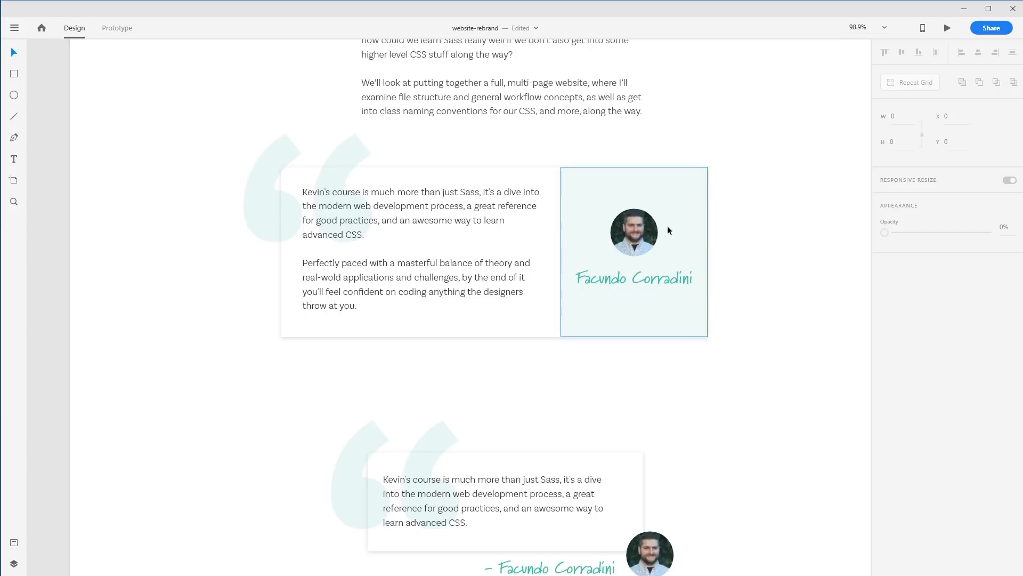
Duplicate the quote text below the name and replace it with the subtitle FRONT-END DEV at auto width
left_click_drag(470, 278, 682, 319)
double_click(682, 320)
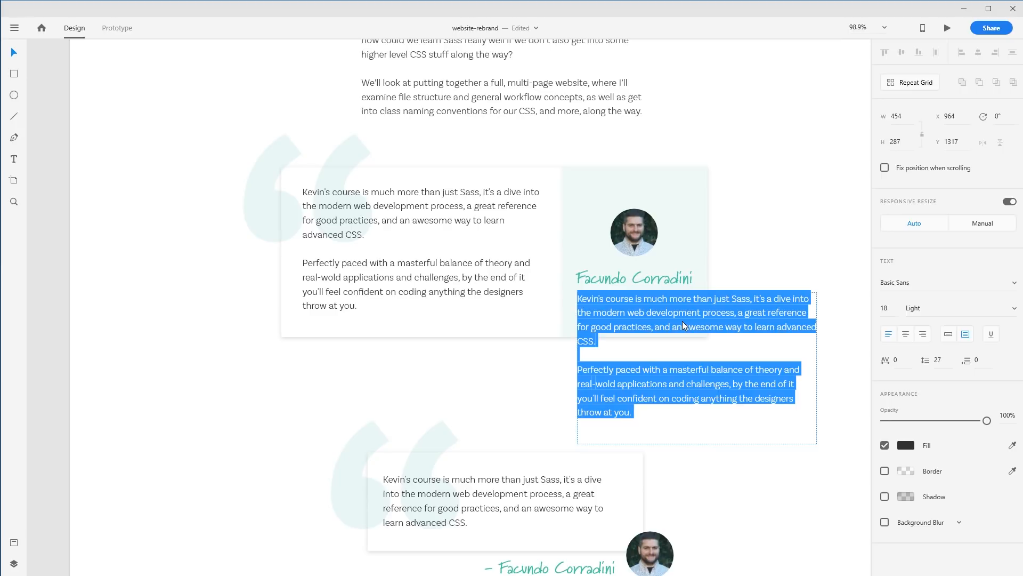
type("front-end dev")
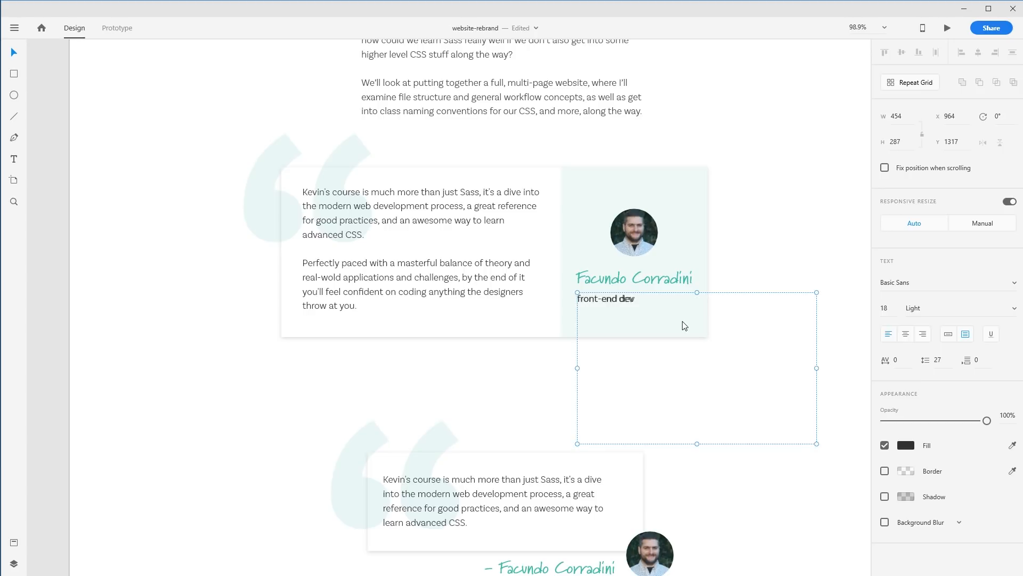
left_click(948, 333)
left_click_drag(627, 301, 654, 294)
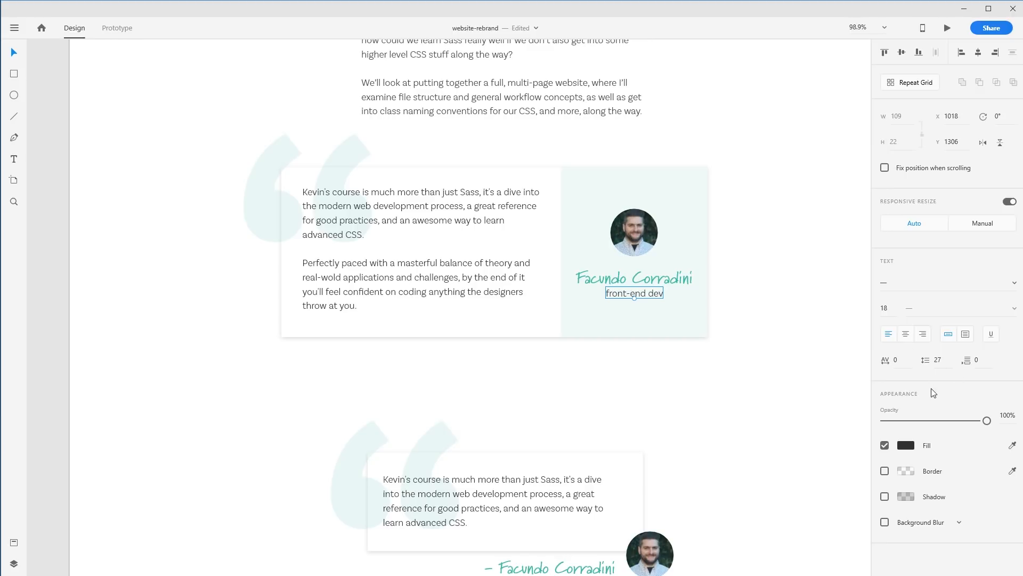
double_click(644, 296)
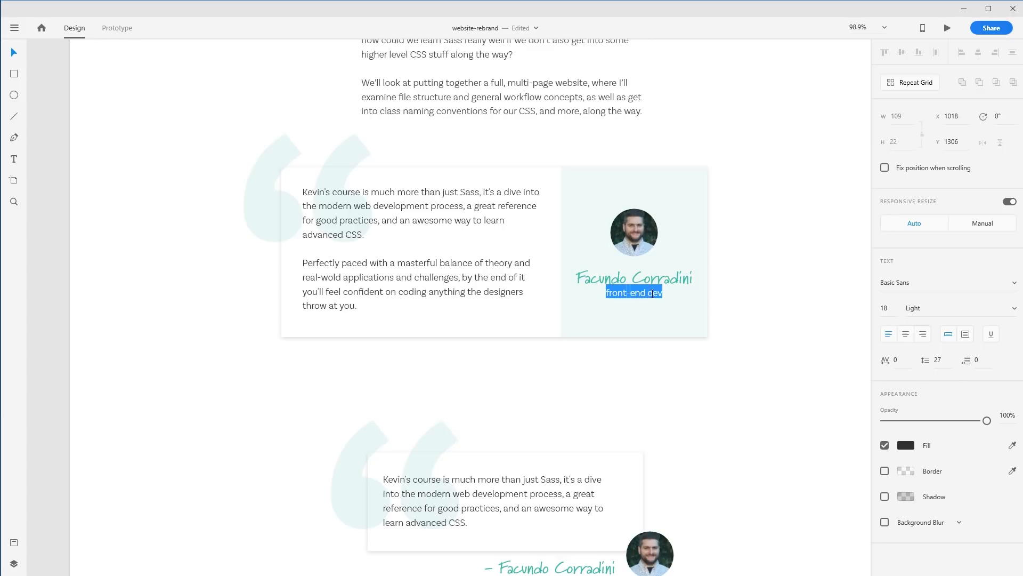
type("F")
type("RONT-0")
key("BackSpace")
type("END DEV")
key("Escape")
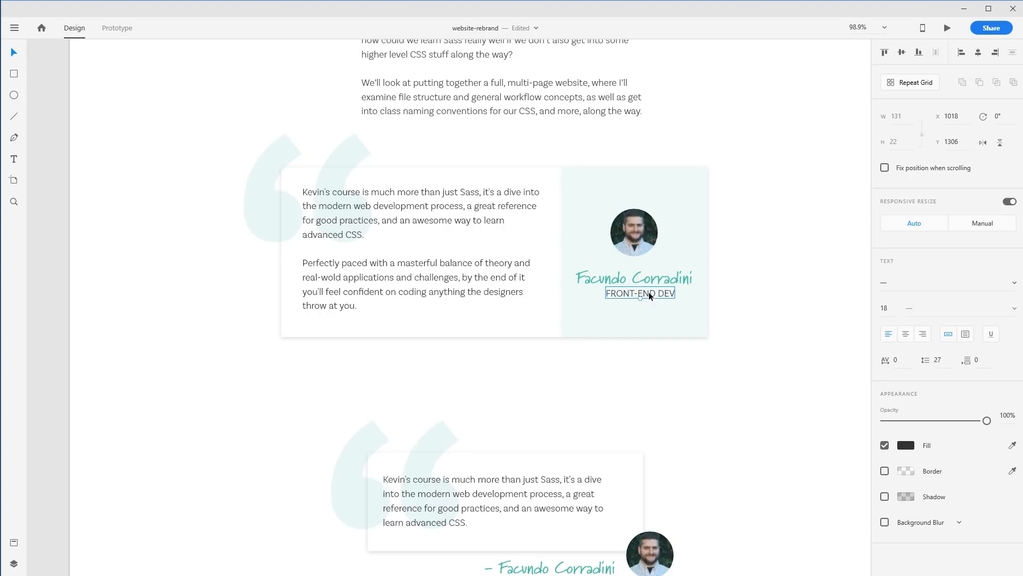
Center the subtitle under the avatar and set its font size to 14
left_click(651, 306, "shift")
left_click(645, 219, "shift")
left_click(978, 52)
left_click(737, 309)
left_click(650, 293)
left_click_drag(886, 306, 879, 309)
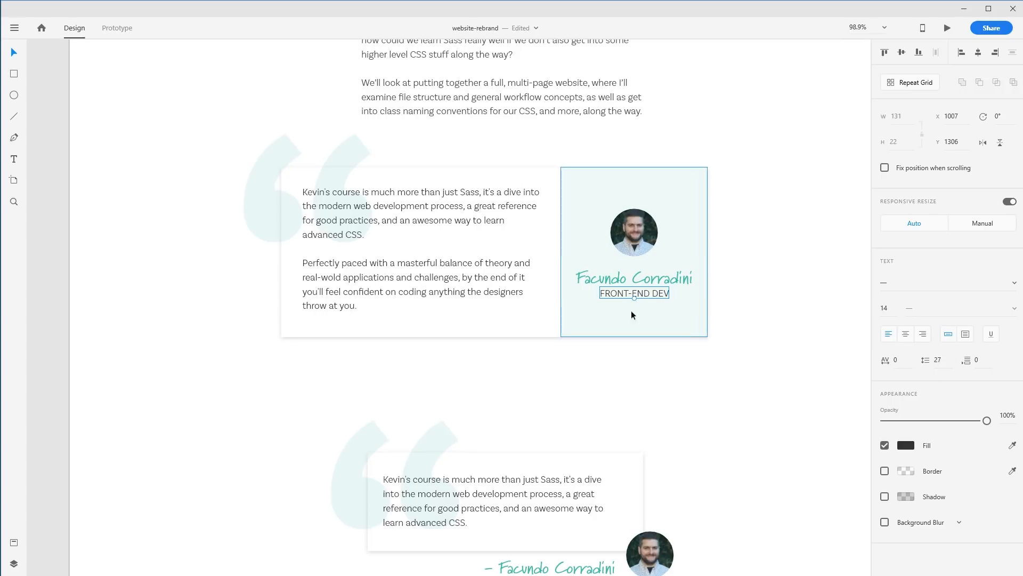
Duplicate the handwritten name below itself and retype the copy as FRONT-END DEV
double_click(659, 293)
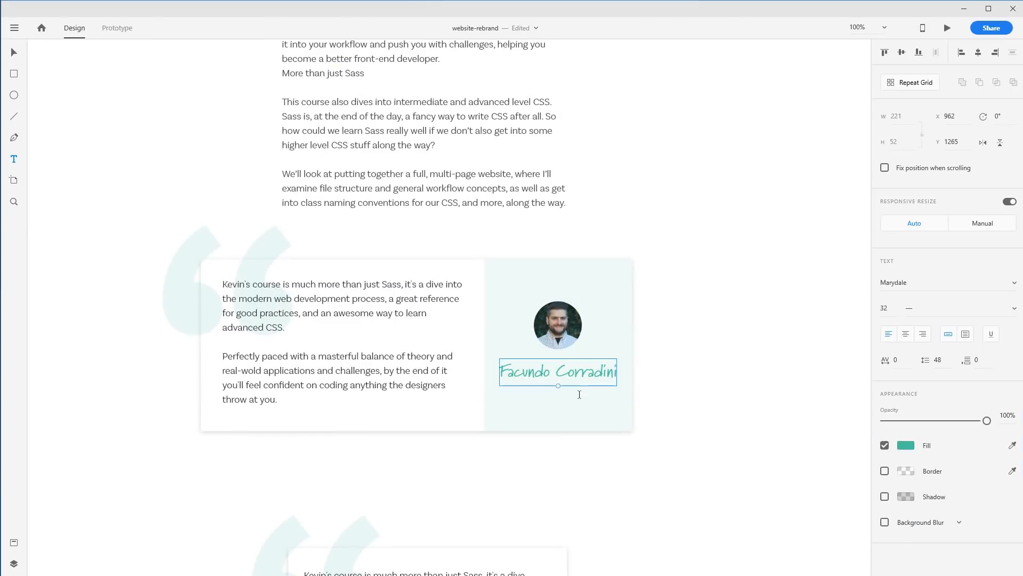
left_click(664, 331)
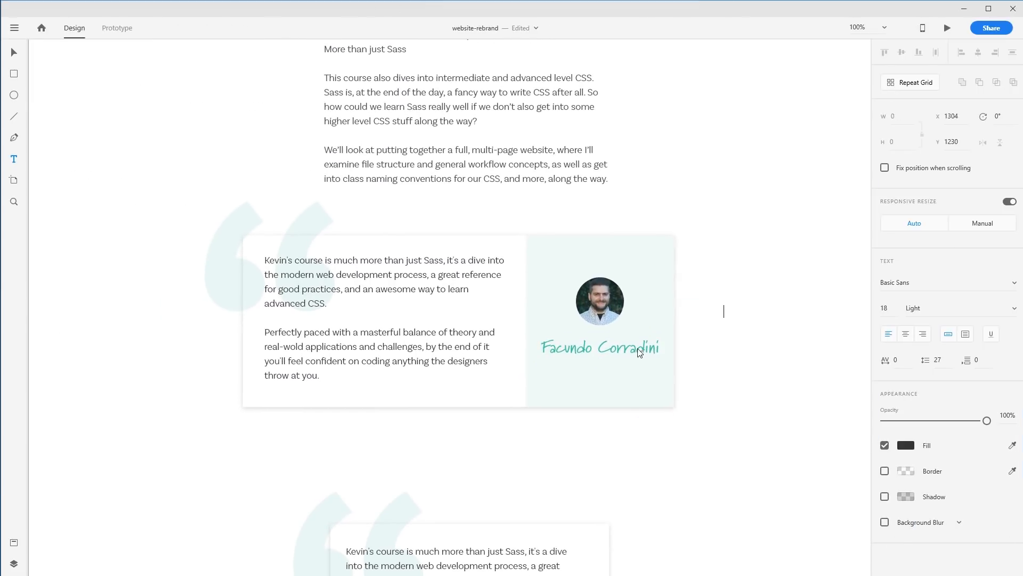
left_click(659, 355)
left_click_drag(626, 347, 623, 373)
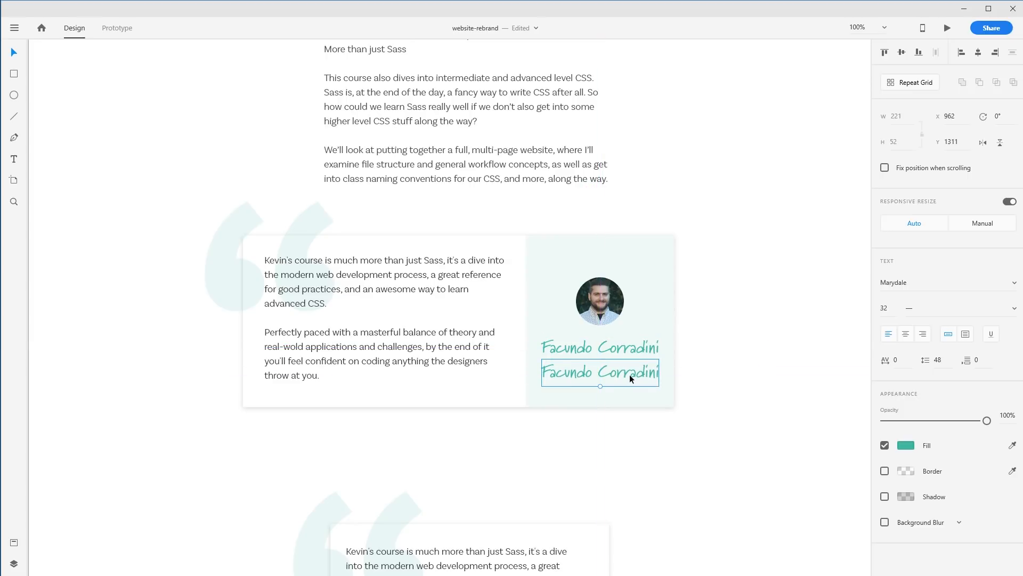
double_click(629, 374)
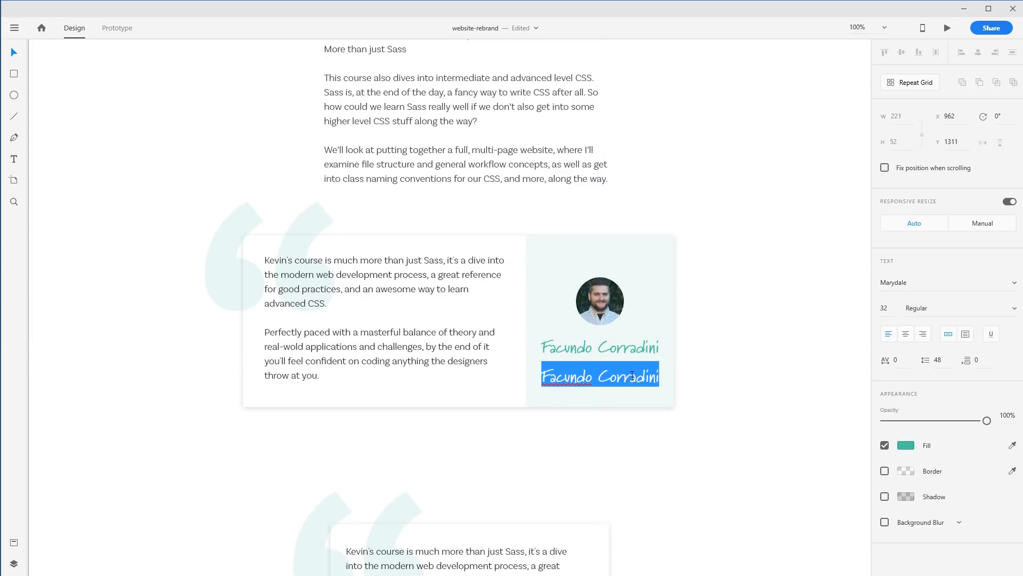
type("FRONT")
type("_EN")
key("BackSpace")
key("BackSpace")
key("BackSpace")
type("-END DEV")
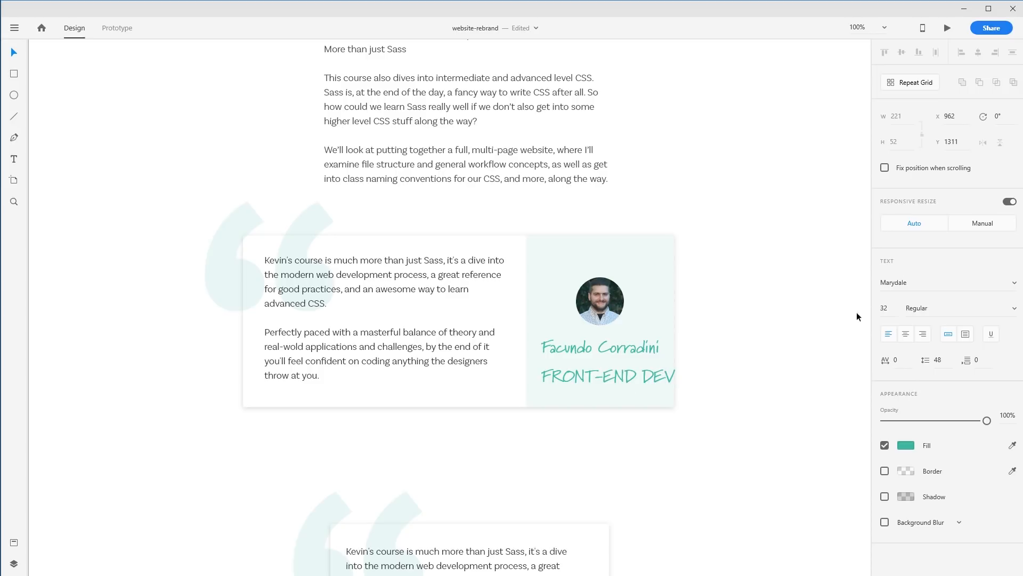
Scale the FRONT-END DEV text down to about 21 pt and try changing its font
left_click(629, 371)
left_click_drag(566, 374, 638, 375)
left_click(648, 382)
key("Escape")
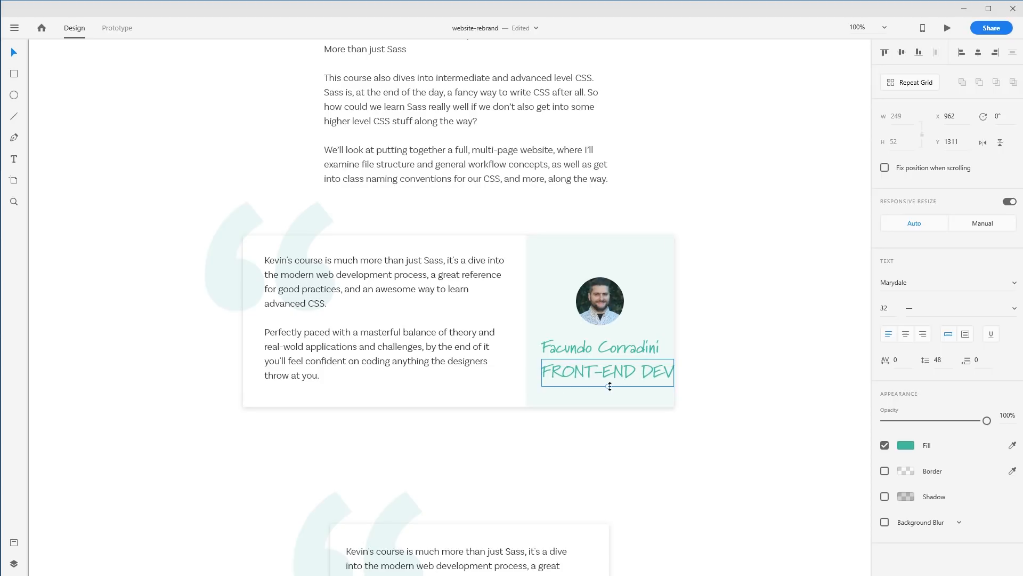
left_click_drag(616, 386, 616, 376)
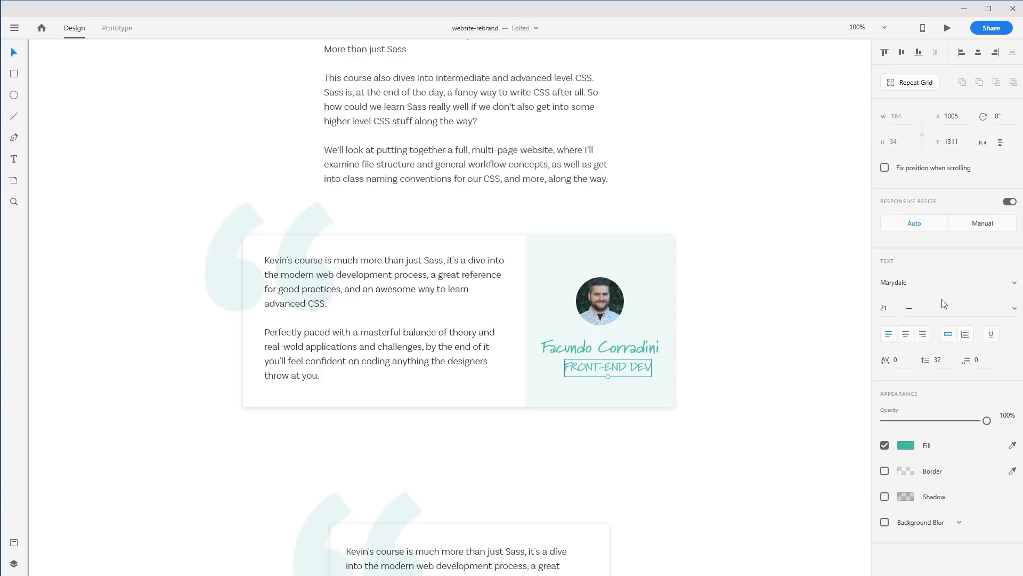
left_click(937, 282)
key("BackSpace")
left_click(809, 301)
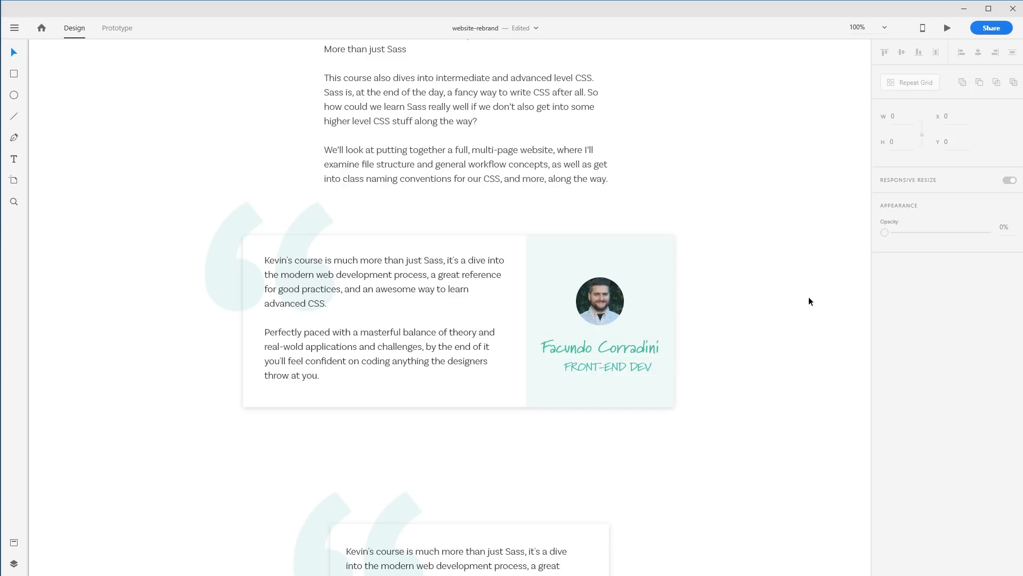
left_click(622, 367)
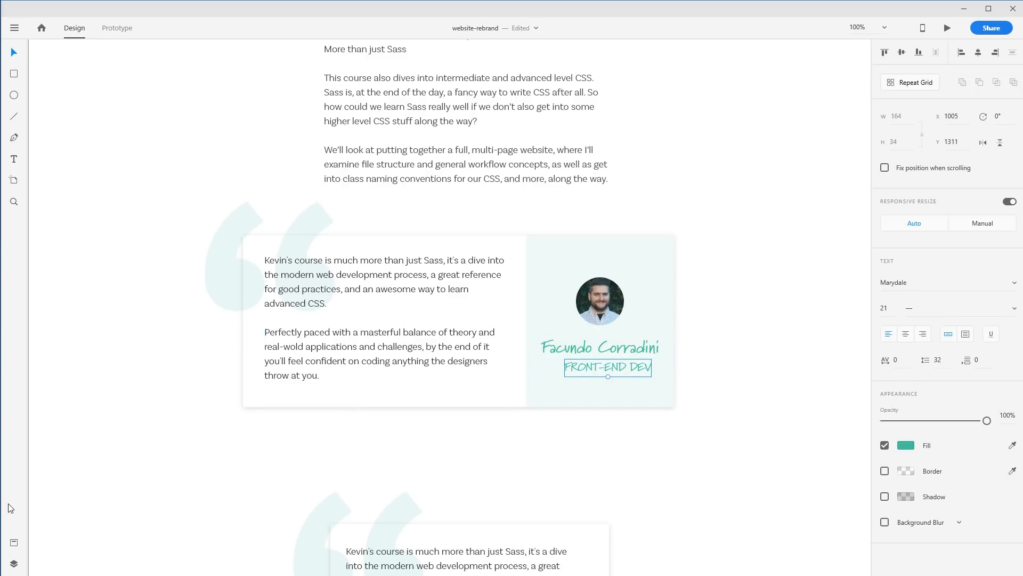
Apply the Basic Sans 16pt character style to the subtitle and set its weight to Bold
left_click(14, 542)
left_click(14, 564)
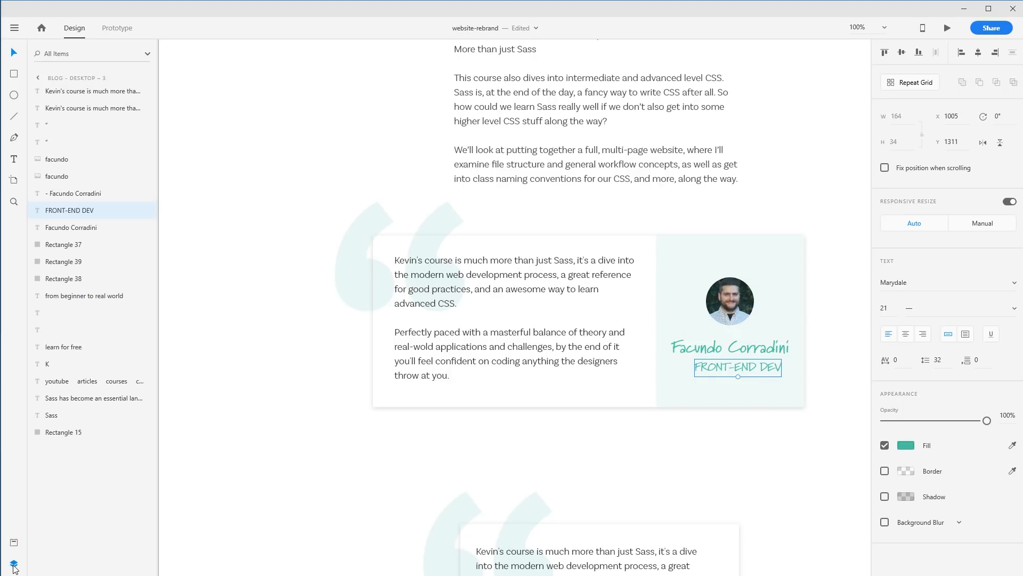
left_click(14, 543)
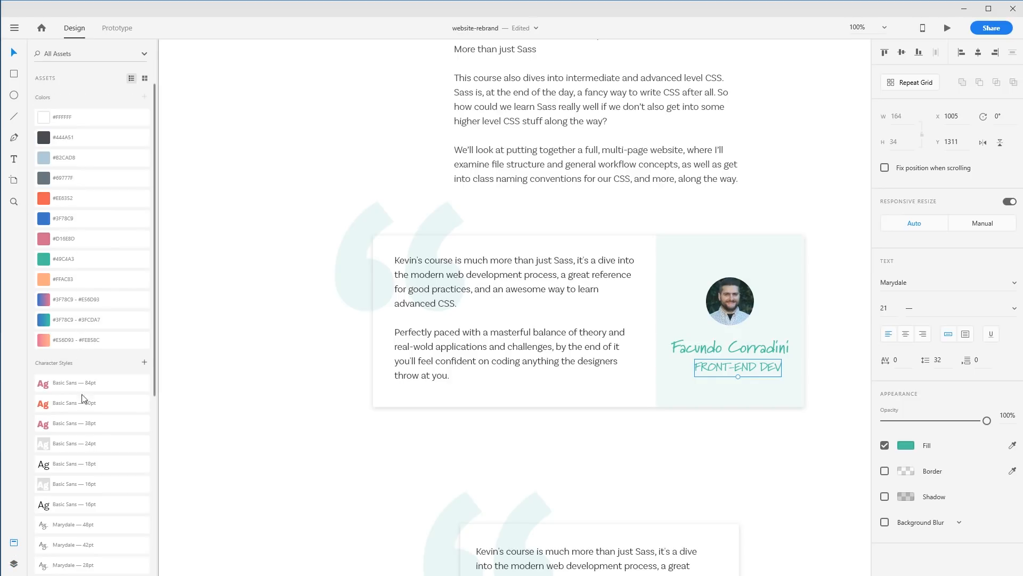
left_click(119, 511)
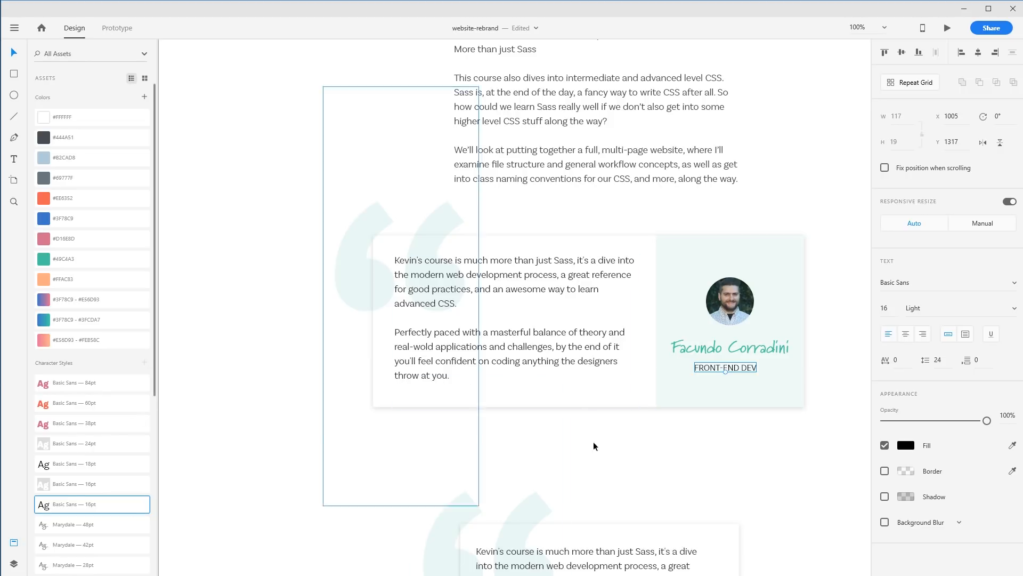
left_click(1016, 308)
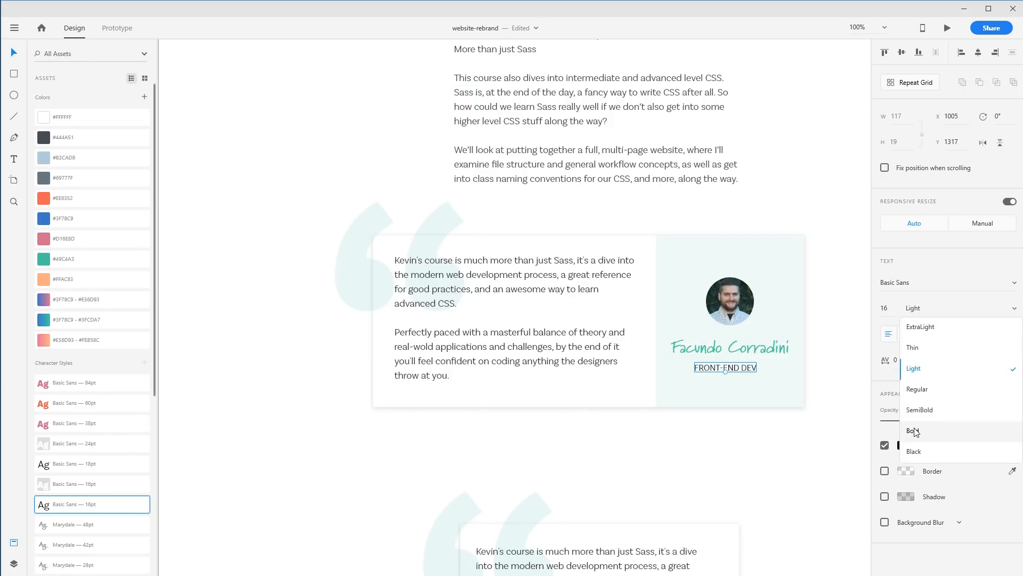
left_click(898, 430)
Scale the subtitle down to 14 pt and lower its opacity so it appears grey
left_click_drag(727, 374, 751, 363)
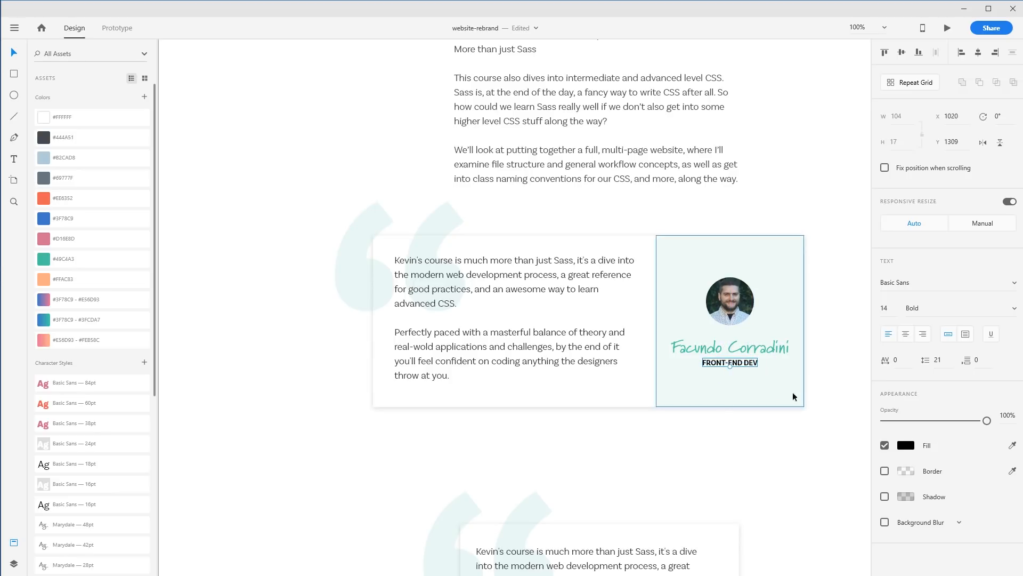
left_click_drag(986, 420, 920, 420)
left_click(843, 422)
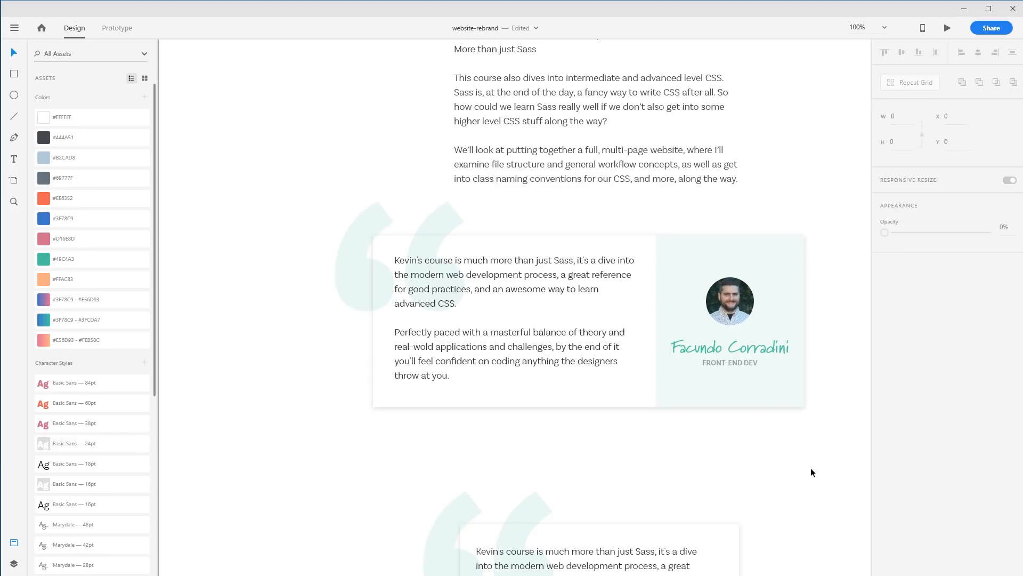
Change the panel rectangle's fill to #333333 and lower its opacity to 0% for a faint grey tint
left_click(797, 252)
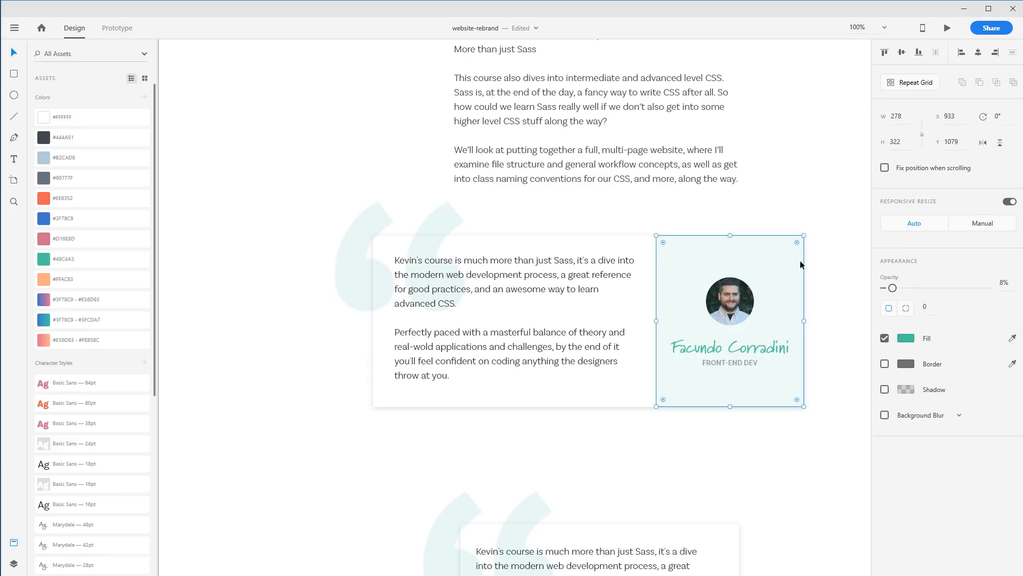
left_click(903, 339)
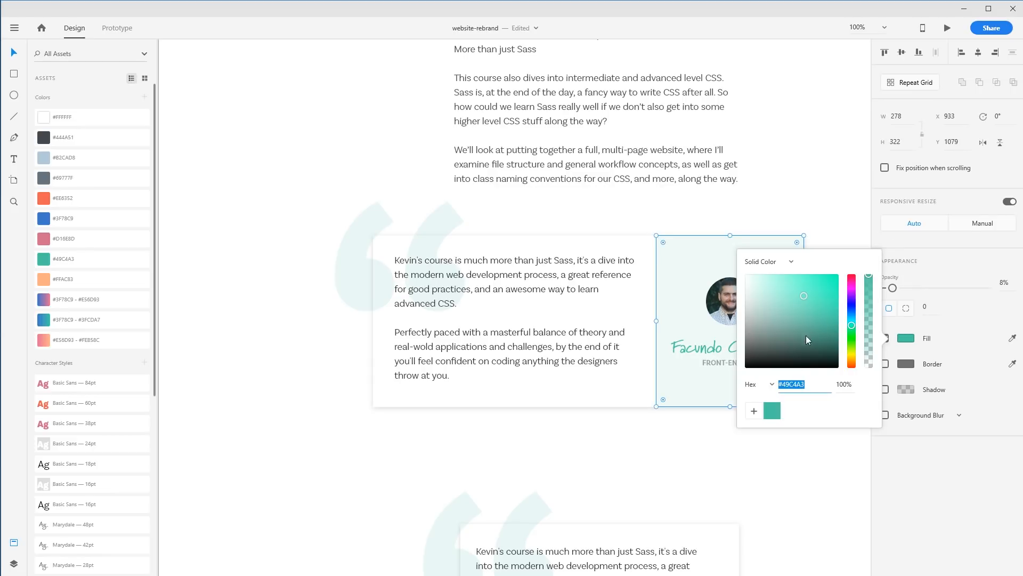
type("333333")
key("Return")
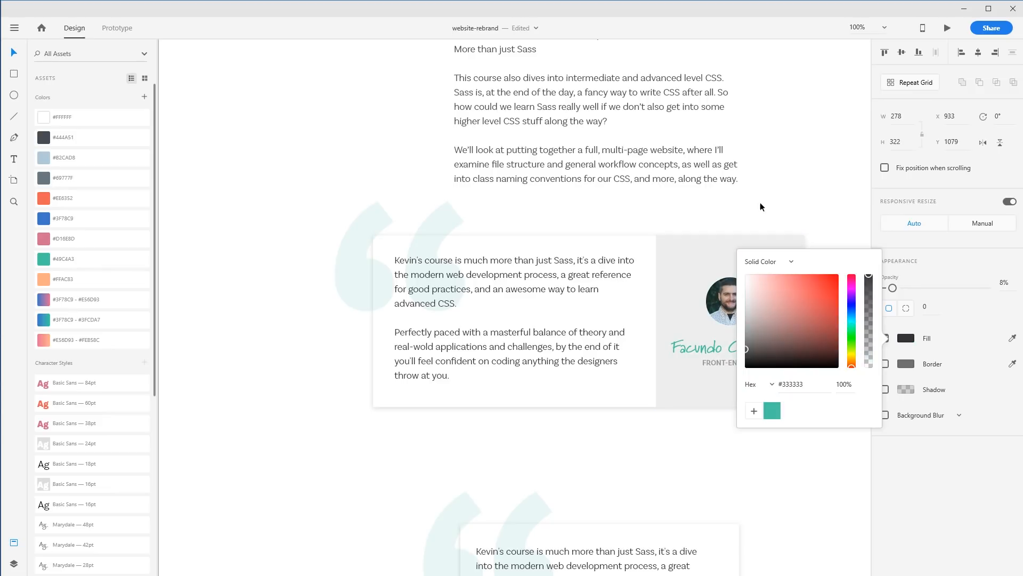
left_click(814, 215)
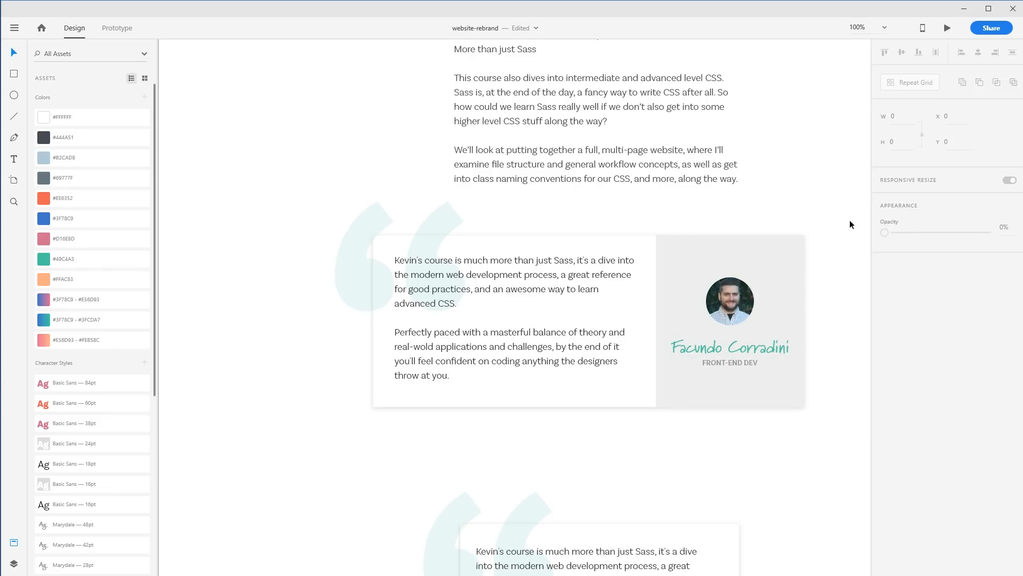
left_click(773, 246)
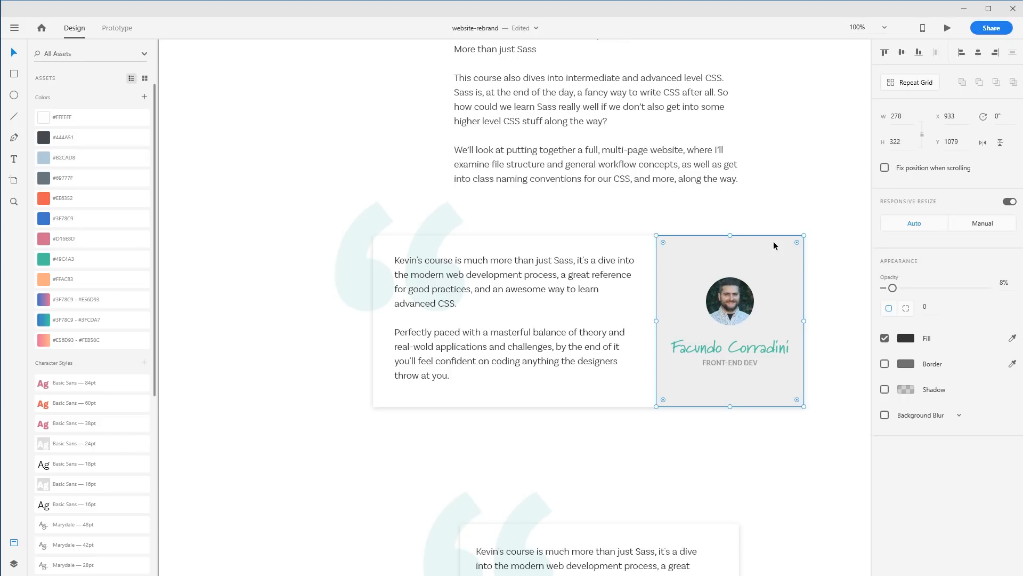
left_click_drag(897, 288, 888, 290)
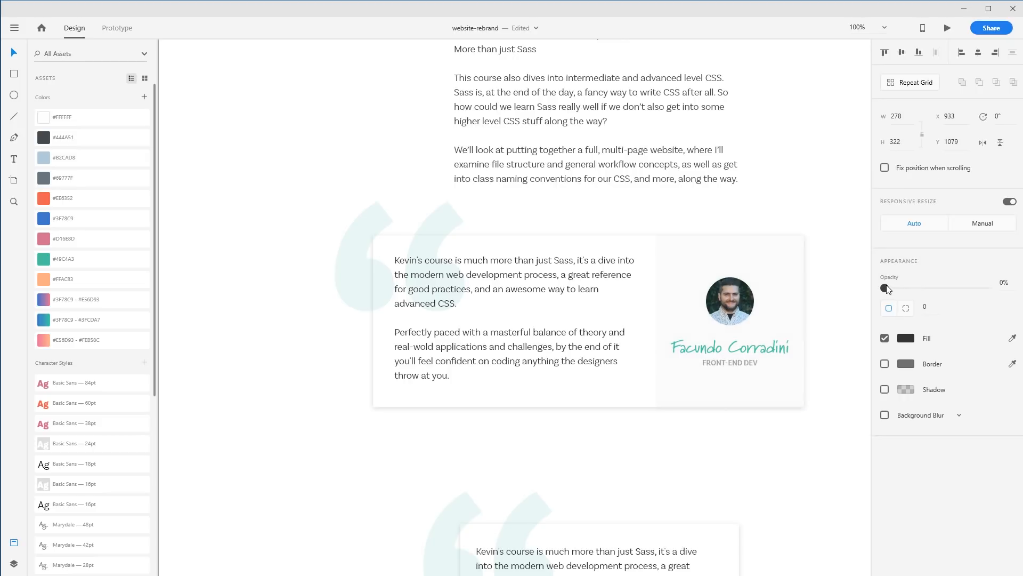
left_click(840, 369)
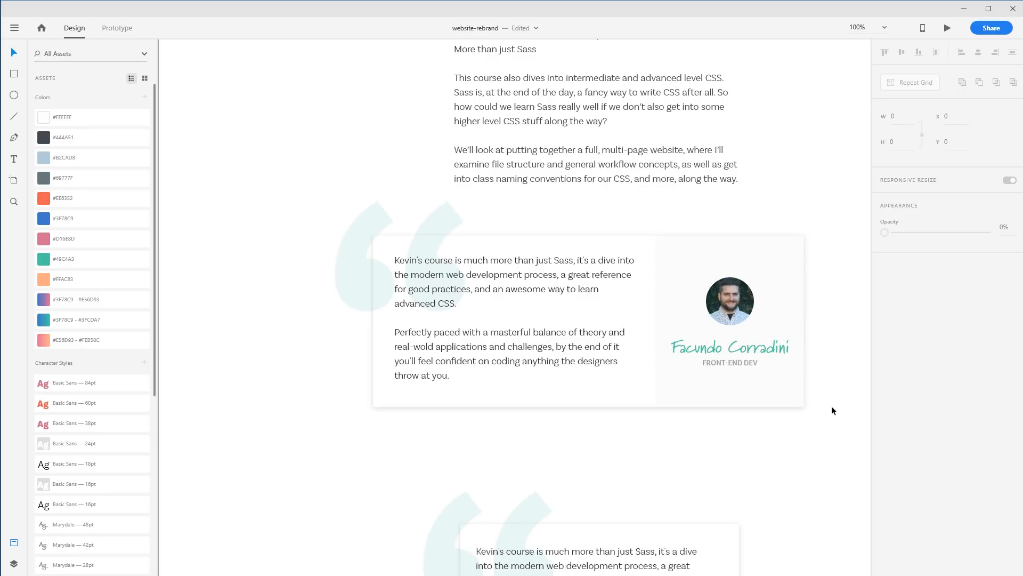
Pan across the artboard to compare the card with the other testimonial designs
left_click_drag(395, 480, 701, 401)
mouse_move(350, 409)
left_mouse_down()
mouse_move(670, 410)
mouse_move(673, 424)
left_mouse_up()
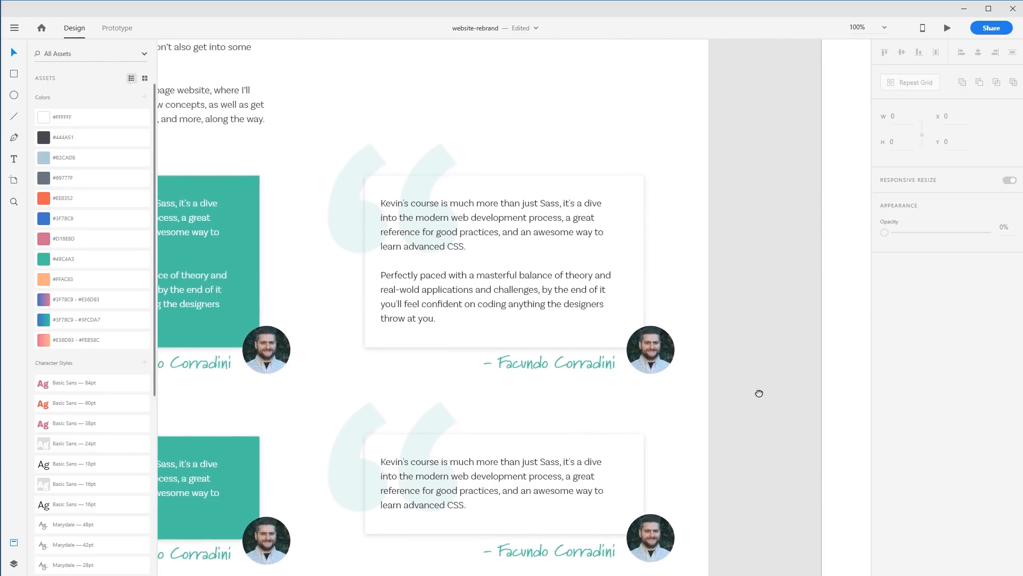
left_click_drag(784, 394, 393, 383)
mouse_move(832, 391)
left_mouse_down()
mouse_move(567, 384)
mouse_move(477, 403)
left_mouse_up()
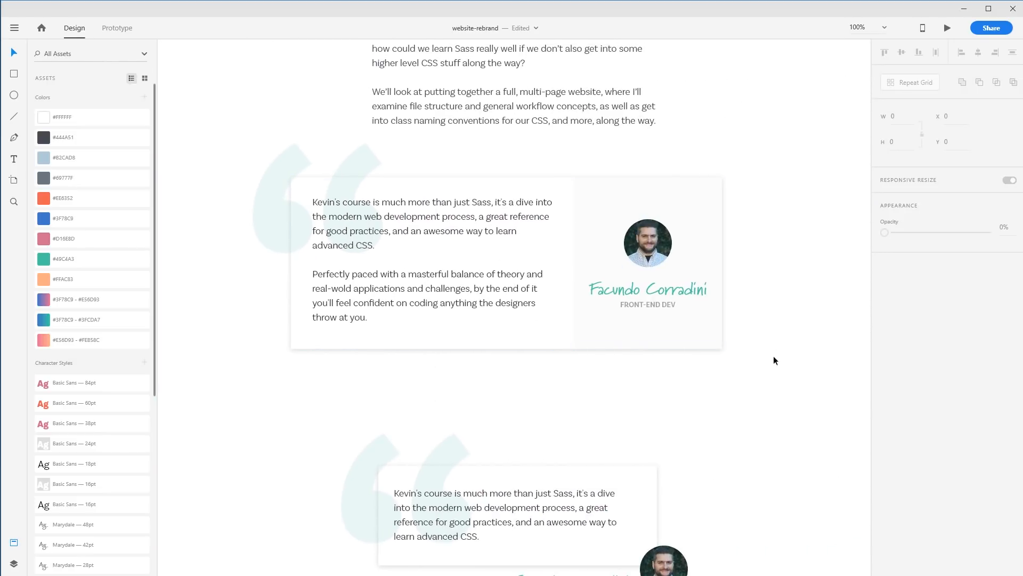
Delete the lower testimonial design's quote card, avatar, name and its large quote marks
scroll(743, 415, "down", 2)
left_click_drag(742, 386, 309, 540)
left_click(801, 409)
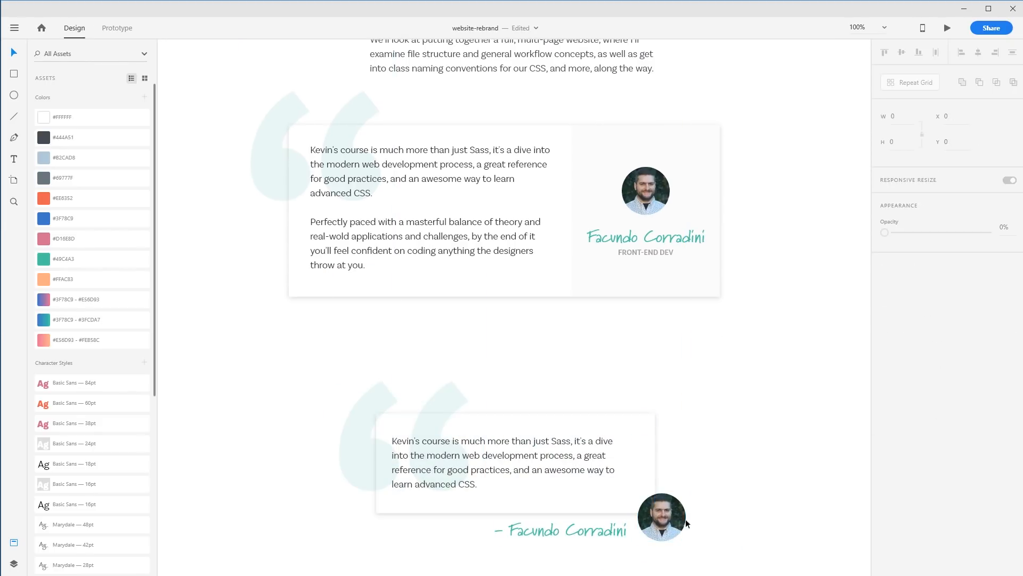
left_click(572, 529)
left_click(609, 465)
key("Delete")
left_click(565, 459)
key("Delete")
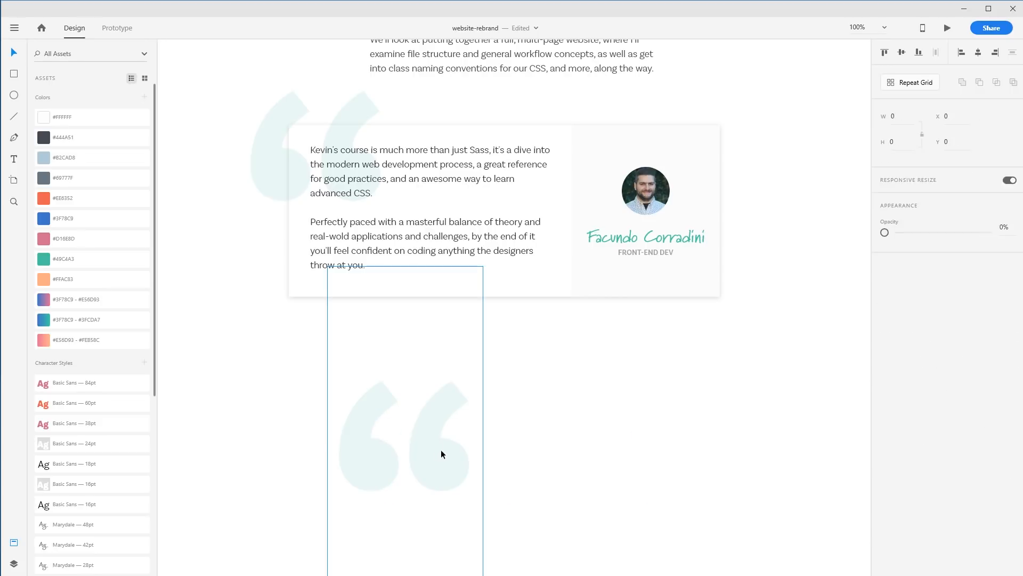
left_click(447, 451)
key("Delete")
Duplicate the side-panel testimonial card and place the copy below the original
left_click_drag(722, 405, 374, 220)
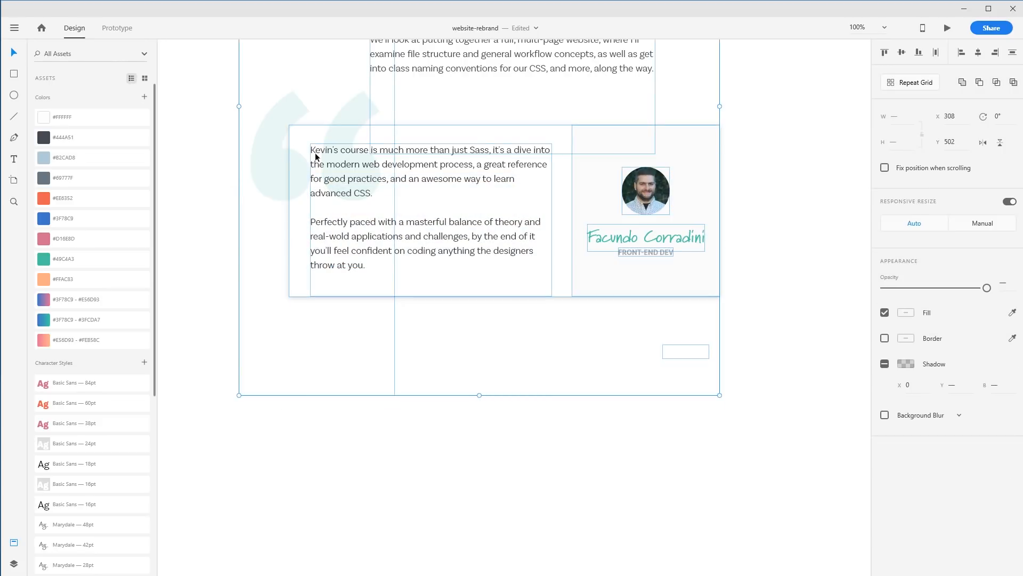
left_click_drag(606, 196, 607, 295)
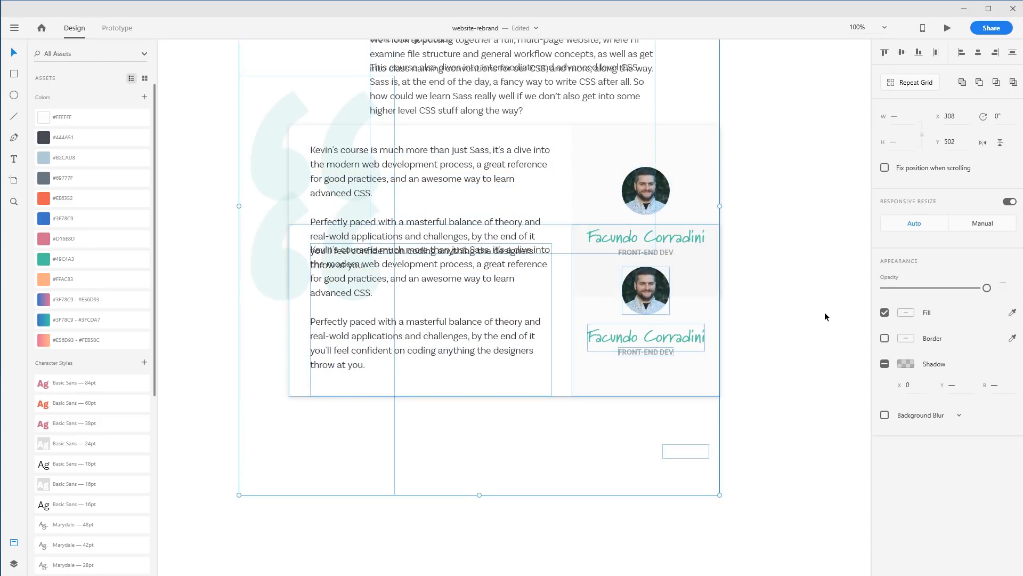
key("Delete")
left_click_drag(765, 378, 342, 469)
scroll(447, 431, "down", 4)
left_click(762, 270)
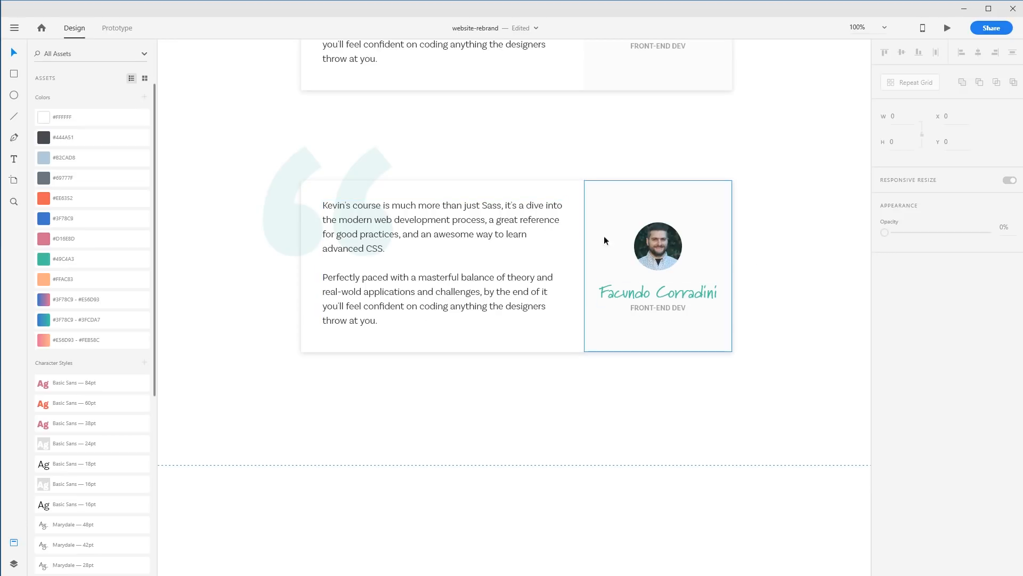
Move the copy's author panel beneath its quote text and resize the card to about 326 × 472
left_click(677, 309)
left_click(696, 292, "shift")
left_click(712, 257, "shift")
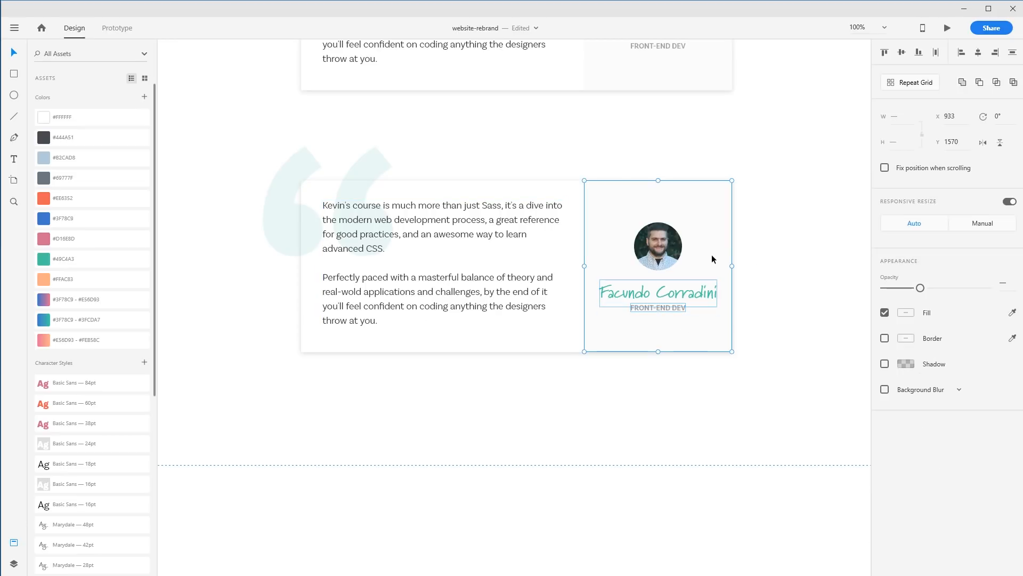
left_click(670, 249, "shift")
left_click_drag(696, 222, 492, 420)
left_click(720, 274)
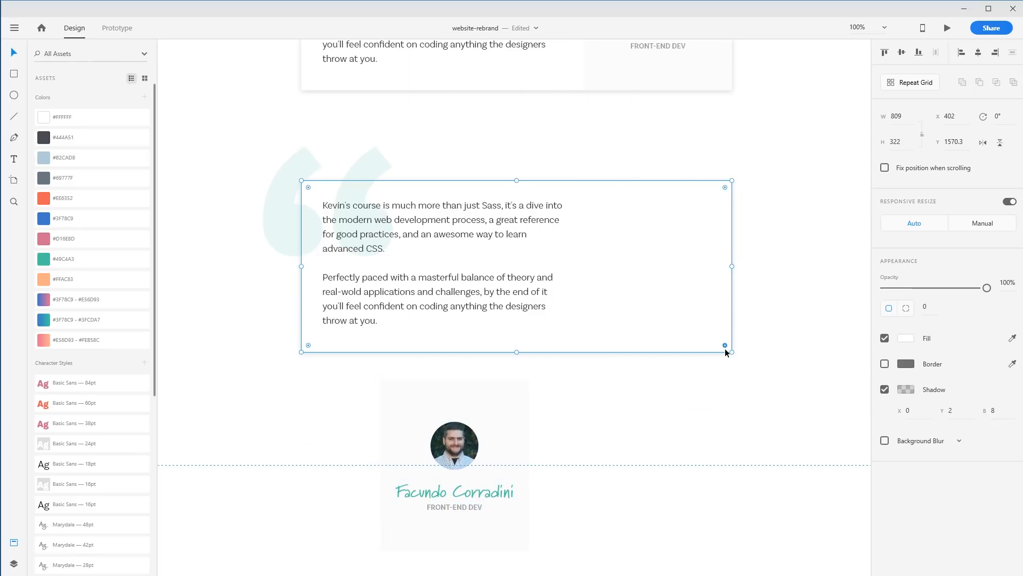
left_click_drag(731, 350, 475, 430)
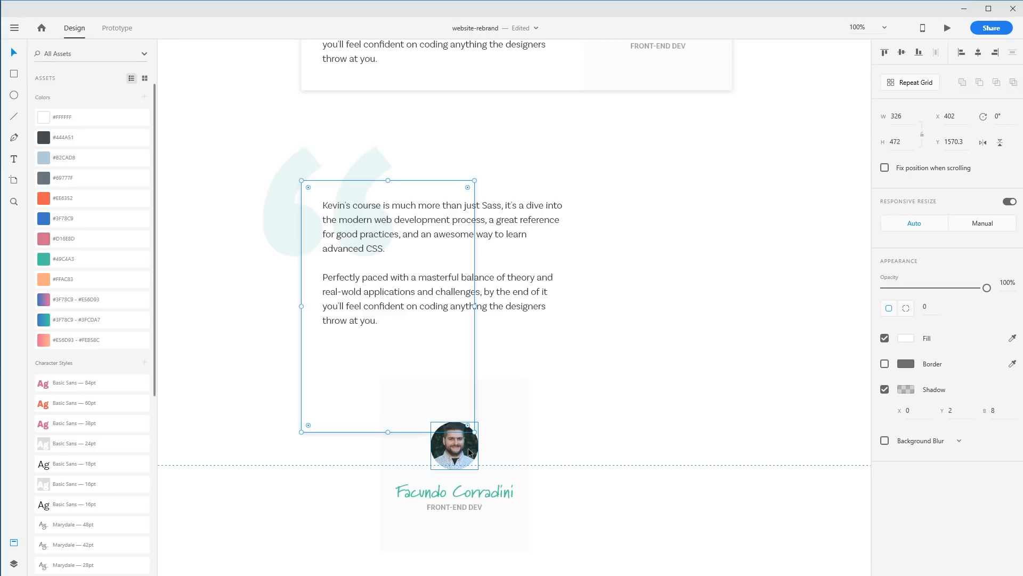
Resize the author panel to the card's width and align it with the card's bottom edge
left_click(496, 442)
left_click(491, 486, "shift")
left_click(466, 509, "shift")
left_click_drag(482, 518, 405, 482)
left_click_drag(448, 514, 474, 431)
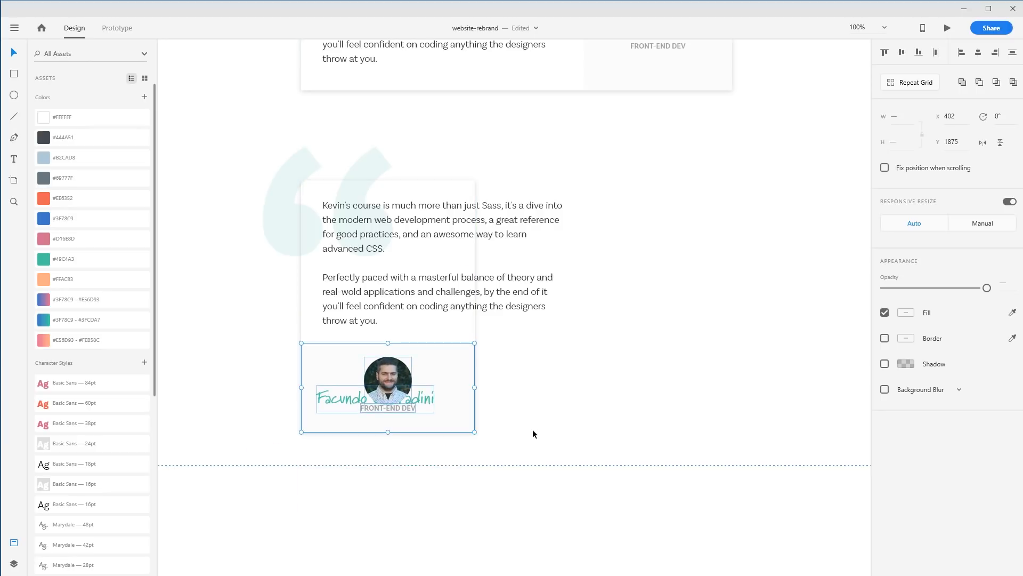
Nudge the large quote mark glyph slightly up and right behind the card
left_click(516, 433)
left_click_drag(406, 380, 385, 385)
key("ctrl+z")
left_click(585, 382)
left_click(406, 380)
left_click(415, 380)
left_click(270, 380)
left_click_drag(270, 380, 283, 355)
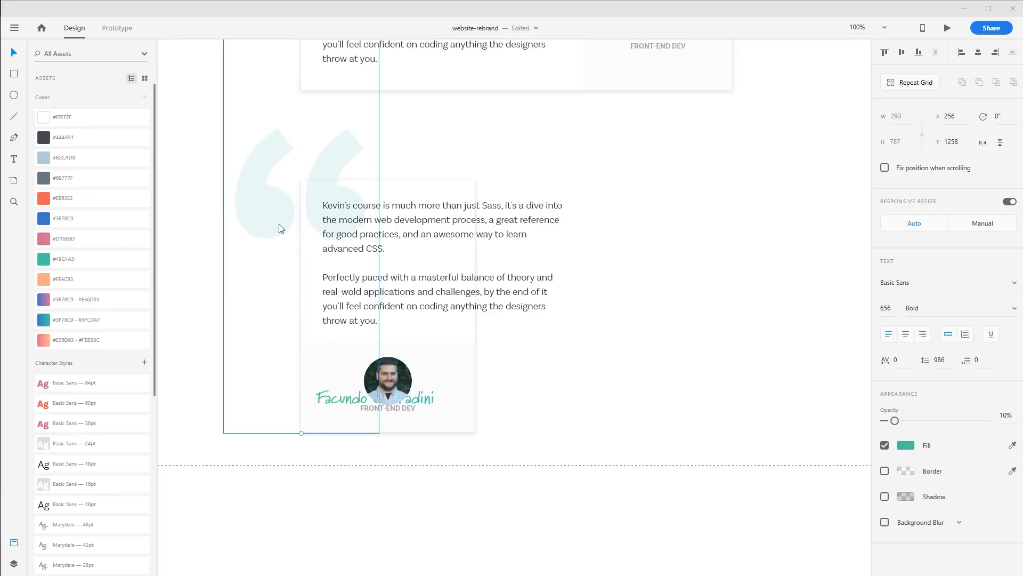
key("ctrl+o")
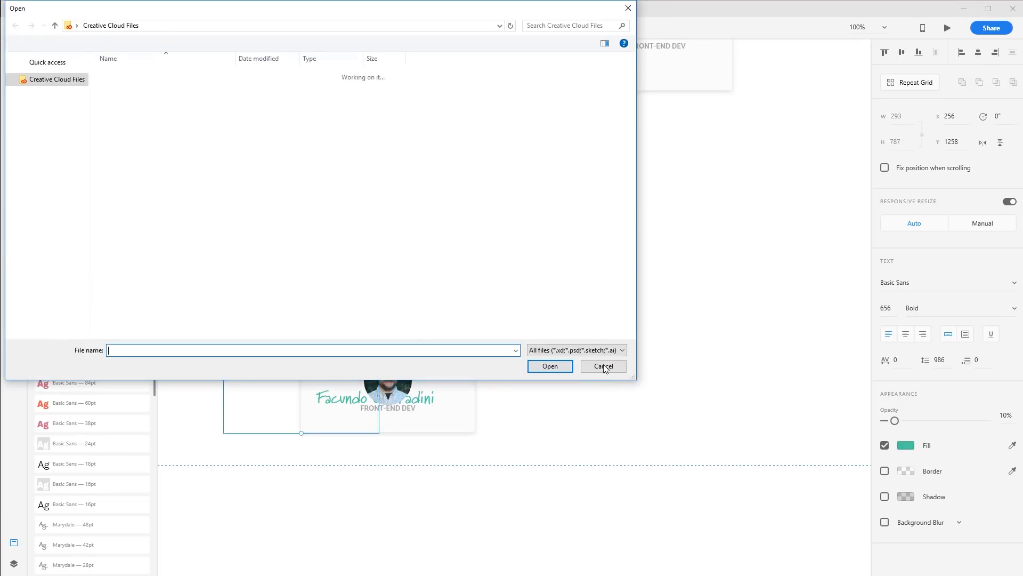
left_click(604, 365)
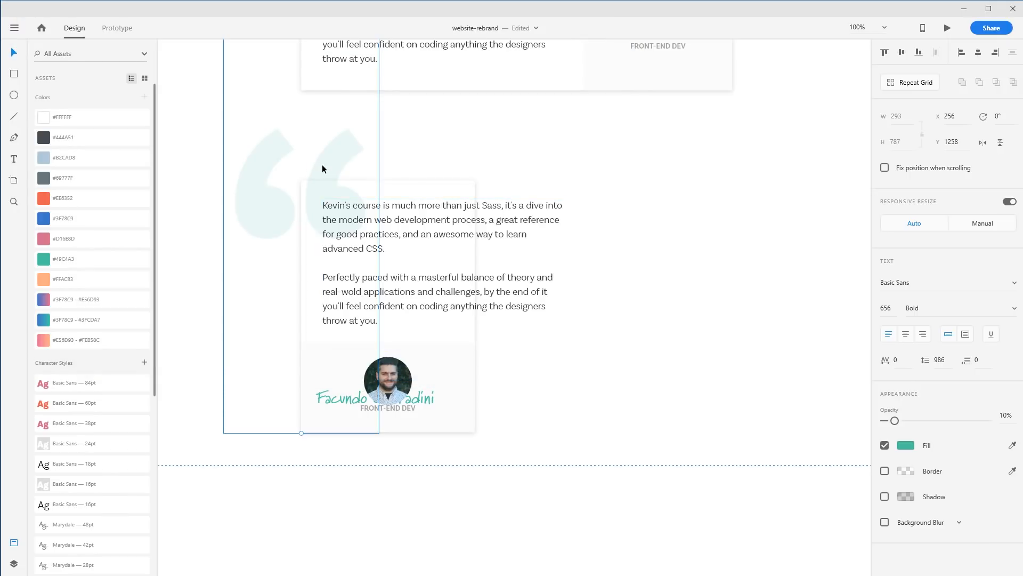
Try to extend the author panel's bottom edge
left_click(534, 435)
left_click(448, 429)
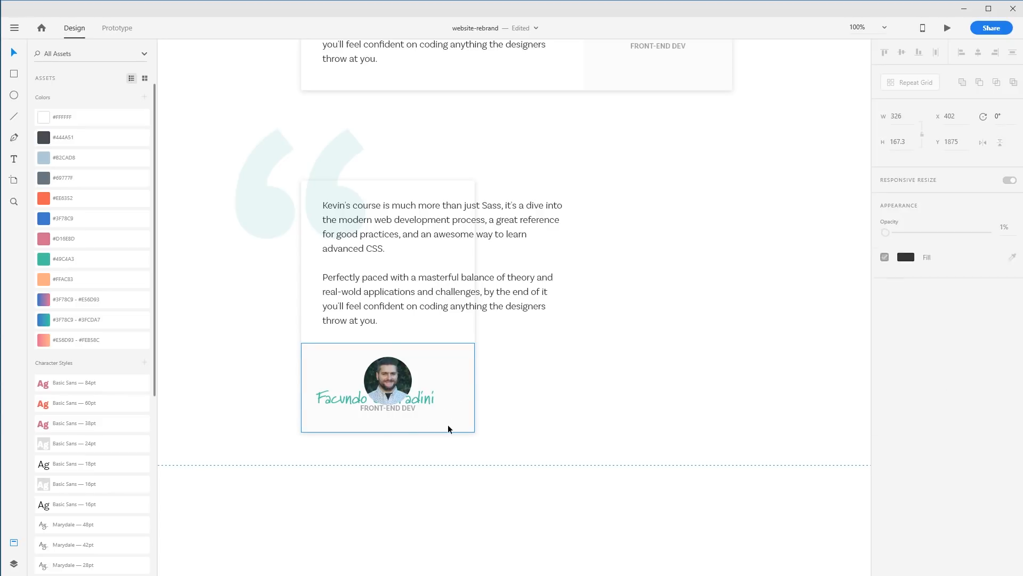
left_click_drag(388, 432, 388, 449)
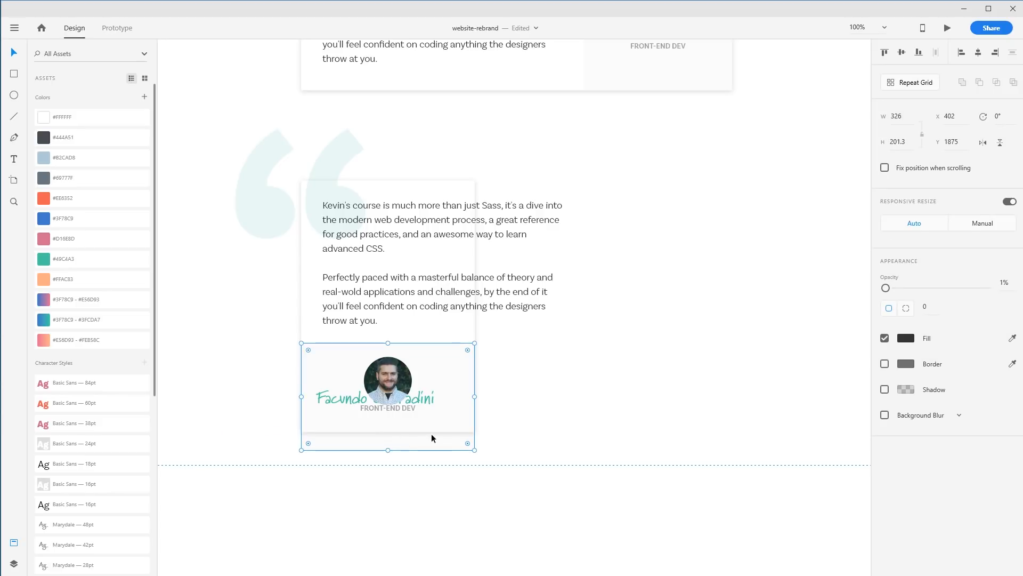
key("ctrl+z")
Reposition the avatar onto the author panel's top edge with name and role beneath, shortening the panel to about 144
left_click(407, 388)
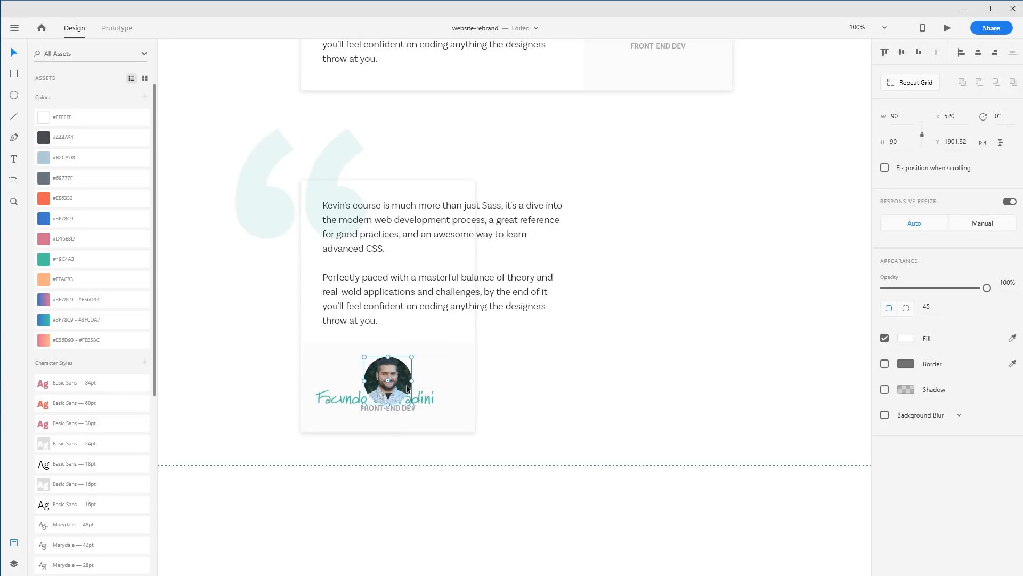
left_click_drag(405, 383, 579, 421)
key("ctrl+z")
left_click_drag(406, 386, 387, 414)
left_click(406, 401, "shift")
left_click_drag(406, 401, 409, 358)
left_click(409, 375)
mouse_move(408, 409)
left_mouse_down()
mouse_move(413, 385)
mouse_move(393, 431)
mouse_move(394, 419)
left_mouse_up()
left_click(396, 421)
left_click(395, 423)
left_click(433, 367)
left_click_drag(388, 331, 390, 344)
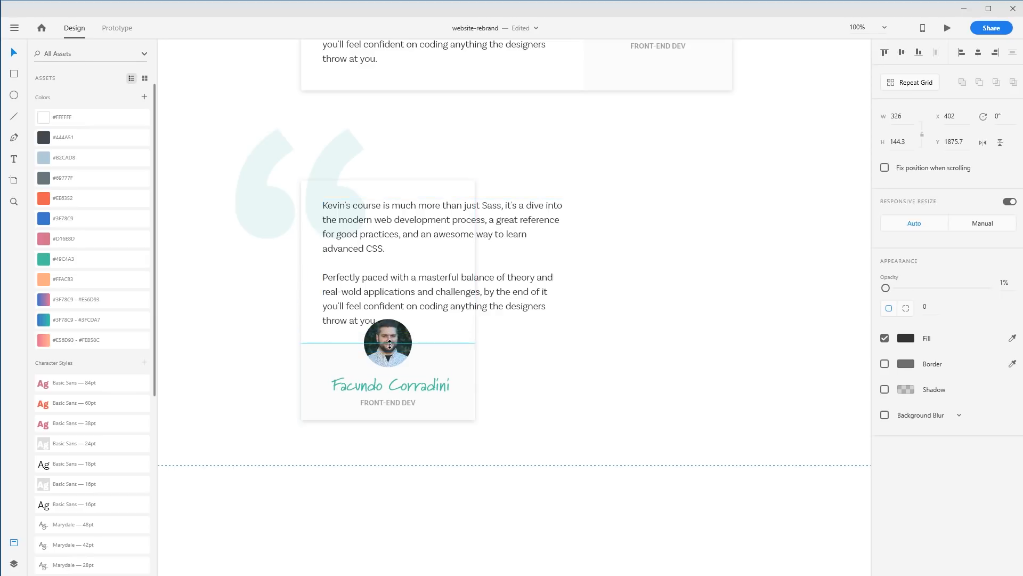
Narrow the quote text box so its text wraps within the card's width
left_click(559, 266)
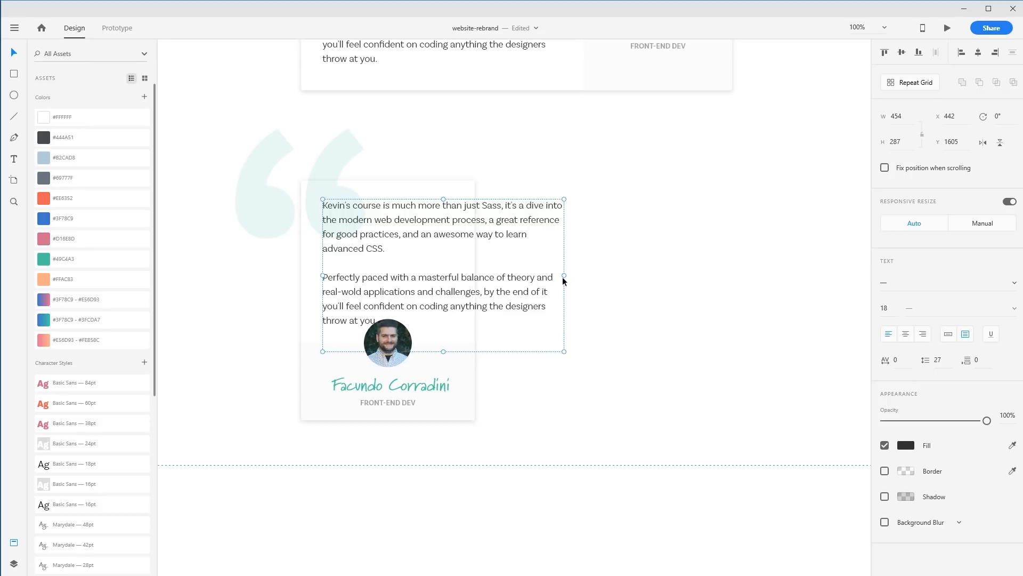
left_click_drag(556, 275, 460, 276)
left_click_drag(394, 351, 408, 309)
left_click(589, 317)
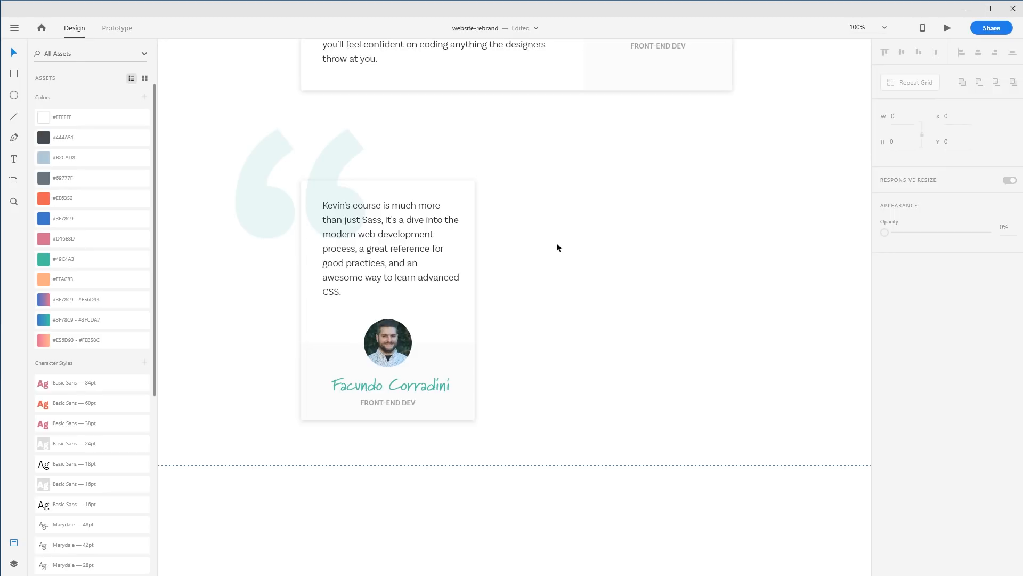
Make the phrase 'a great reference for good practices, and an awesome way to learn advanced CSS' bold
left_click(361, 248)
double_click(384, 222)
left_click(385, 227)
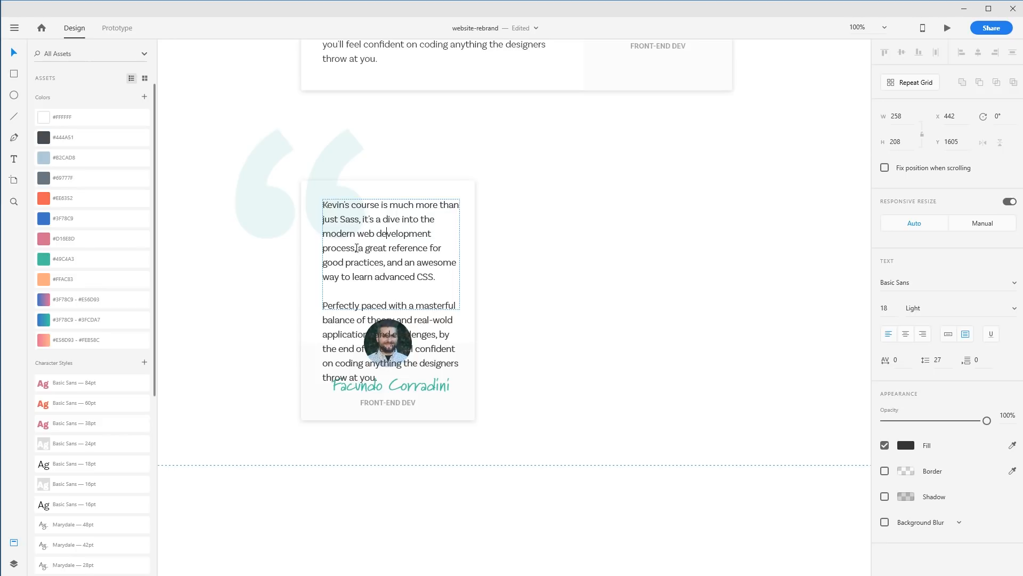
left_click_drag(372, 254, 419, 273)
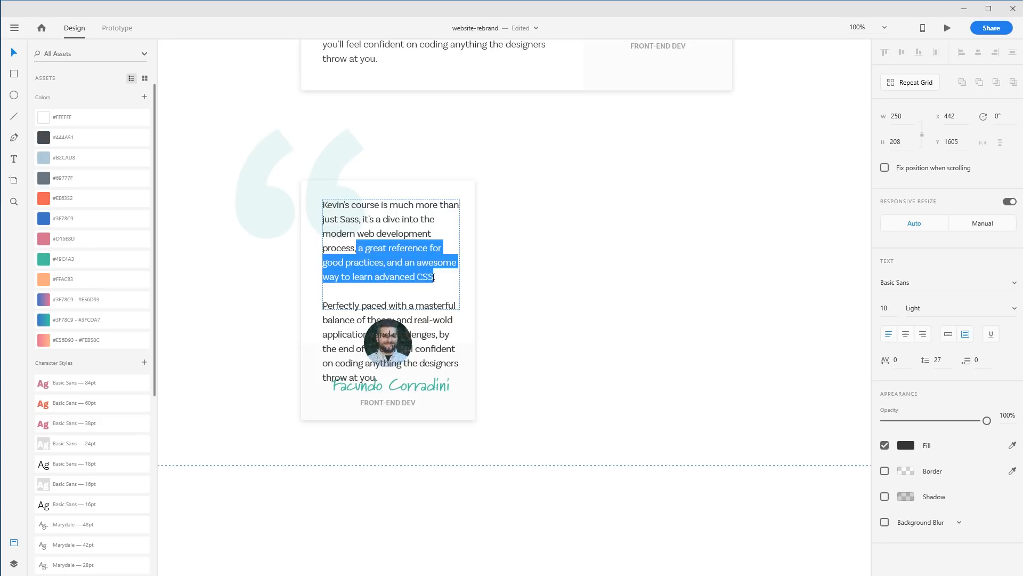
left_click(1015, 311)
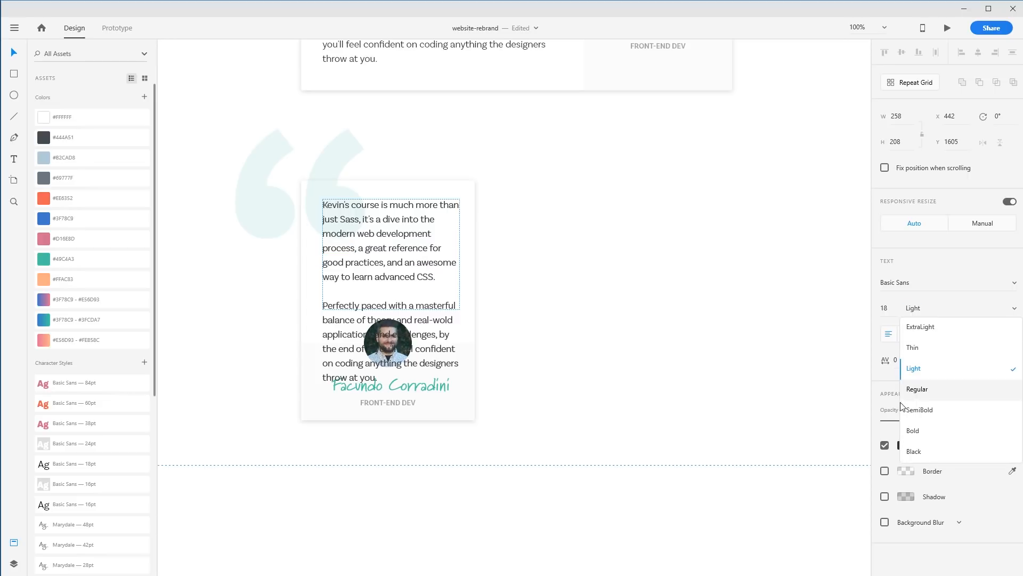
key("Return")
key("Escape")
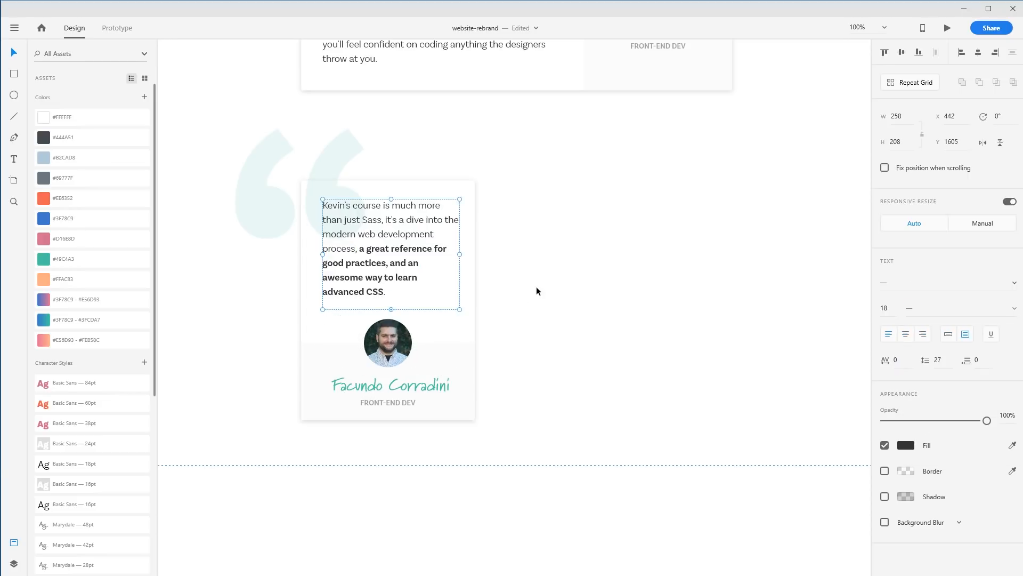
Move the large quote mark glyph to sit behind the card's top-left corner
left_click(266, 104)
left_click(721, 359)
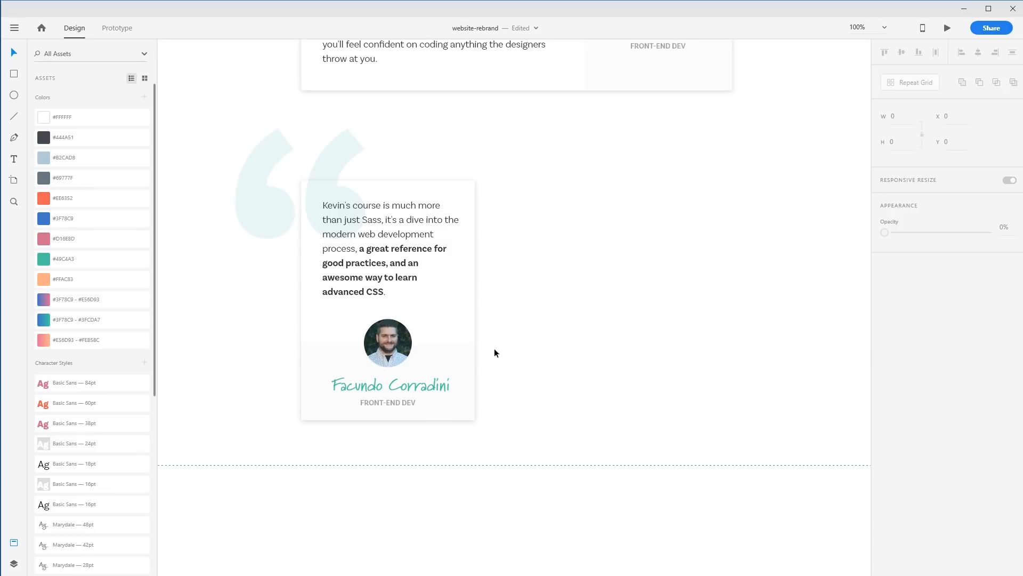
left_click_drag(545, 433, 338, 223)
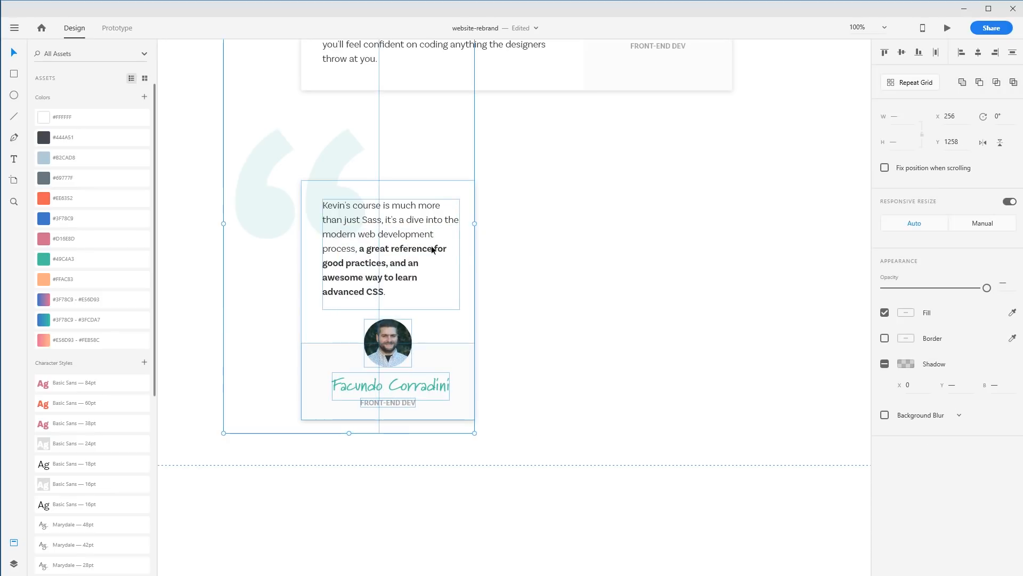
left_click(594, 247)
left_click_drag(264, 195, 302, 220)
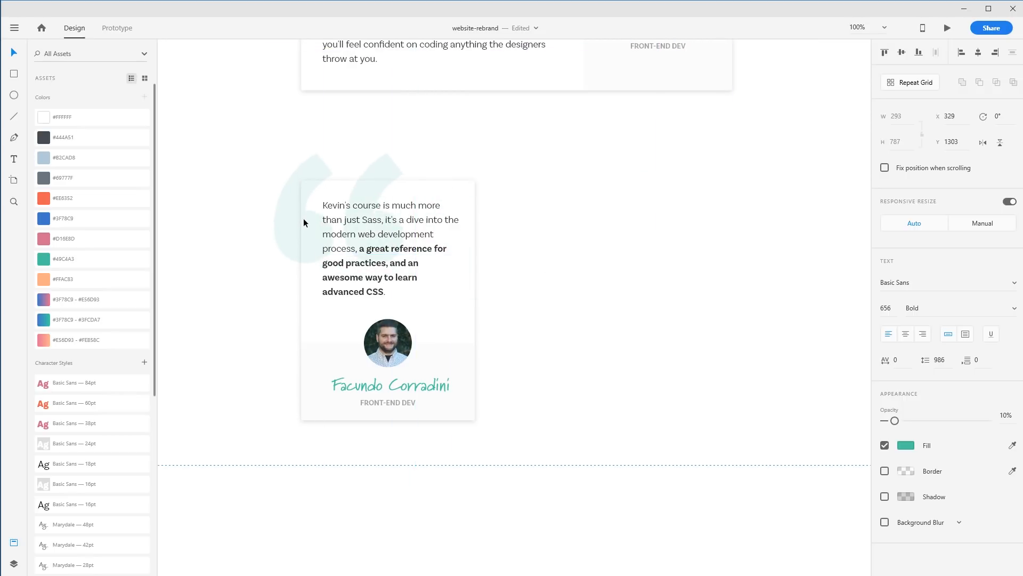
left_click(631, 223)
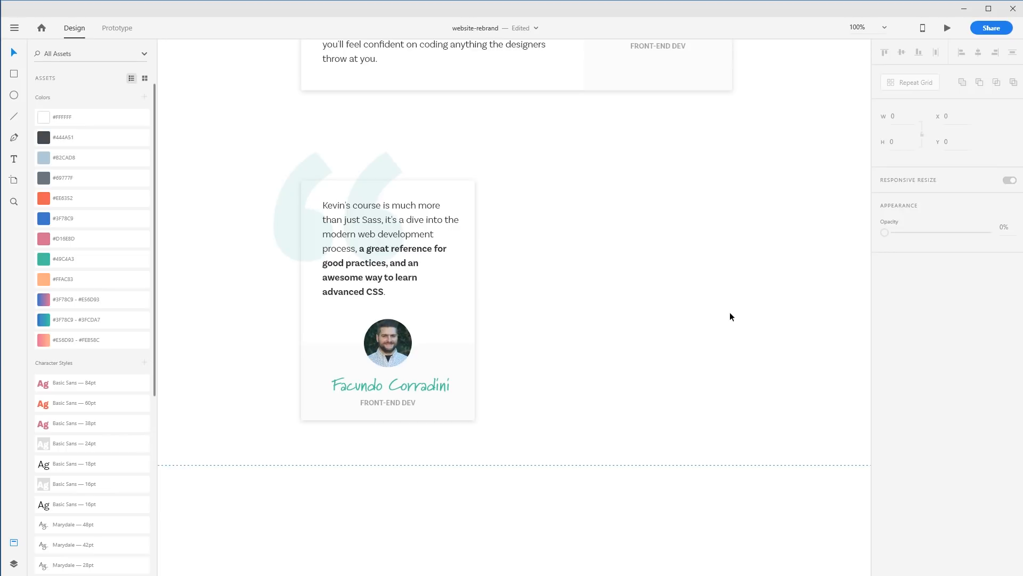
Zoom out to all artboards and locate the Sass course page artboard
left_click_drag(565, 413, 300, 185)
left_click(226, 244)
left_click_drag(227, 227, 497, 397)
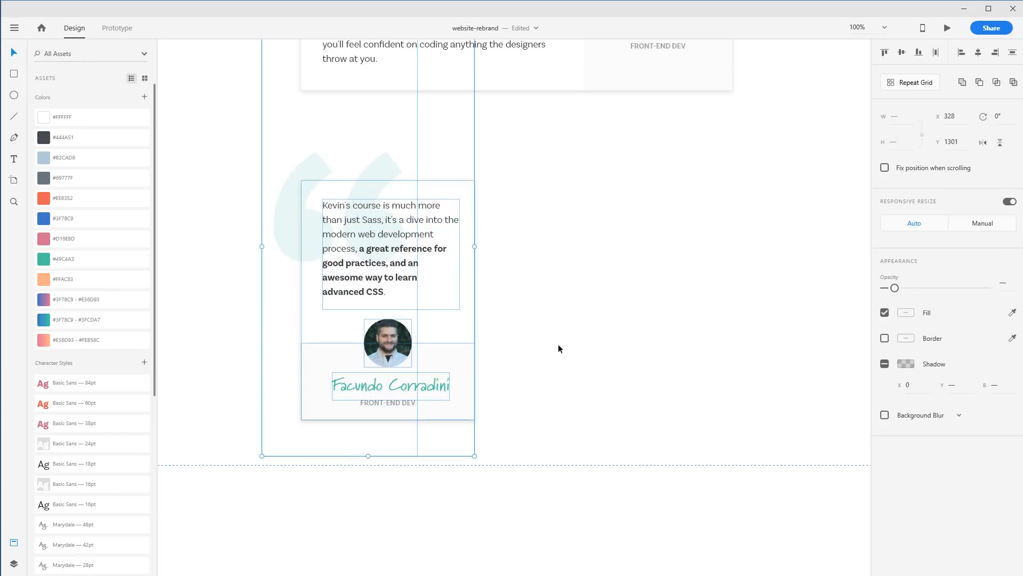
key("ctrl+0")
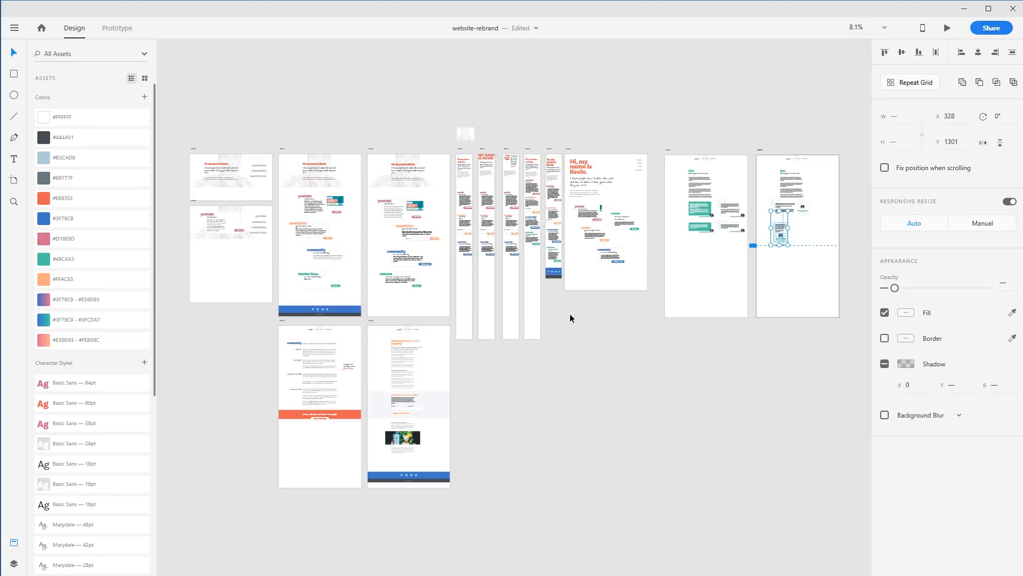
left_click_drag(590, 321, 274, 380)
left_click(469, 155)
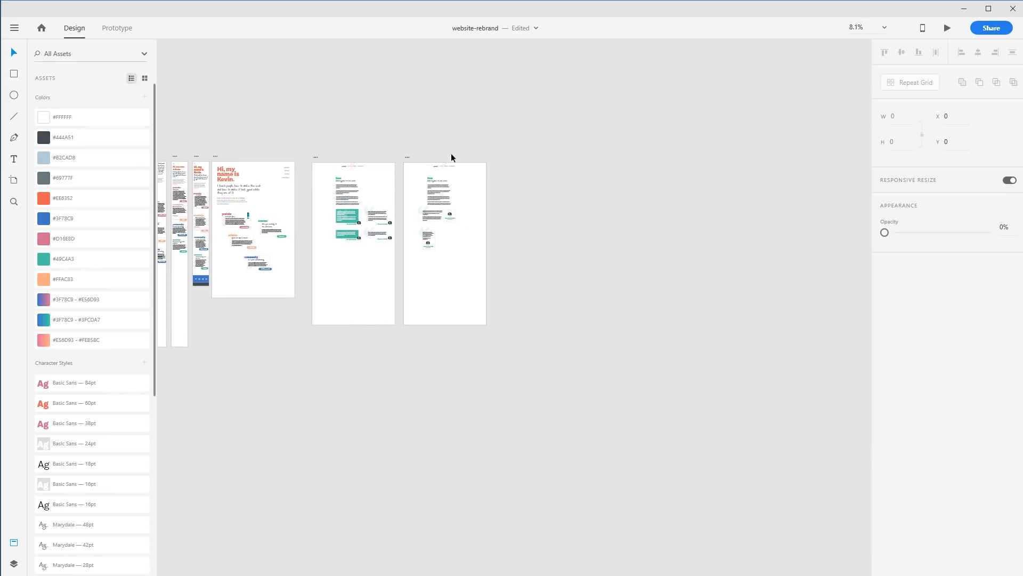
left_click_drag(407, 156, 515, 156)
Delete leftover stray elements around the testimonial on the Sass course artboard
left_click_drag(565, 221, 523, 209)
key("Delete")
left_click_drag(581, 178, 532, 237)
key("ctrl+3")
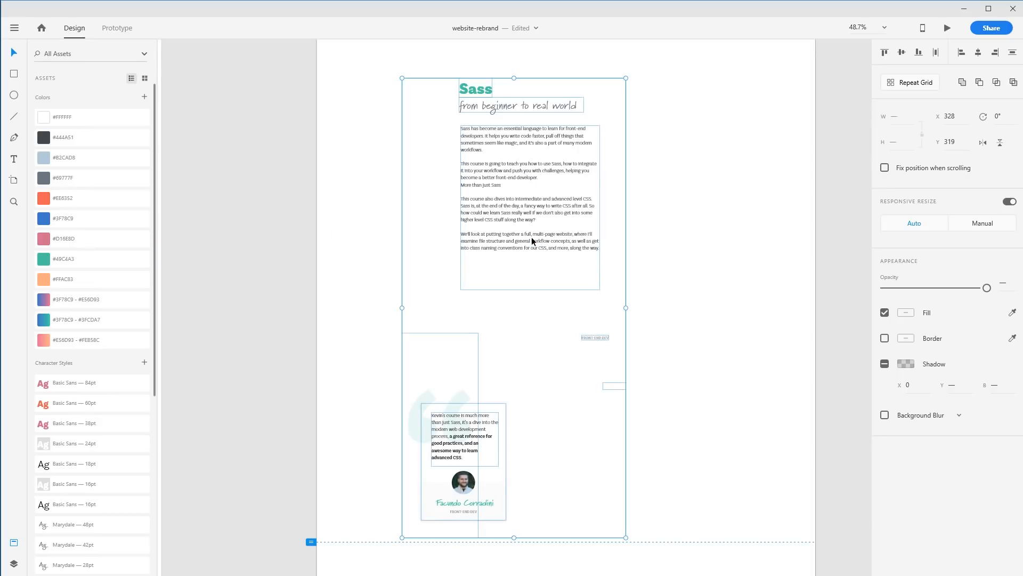
left_click(666, 362)
left_click_drag(657, 336, 580, 390)
key("Delete")
left_click_drag(684, 310, 561, 400)
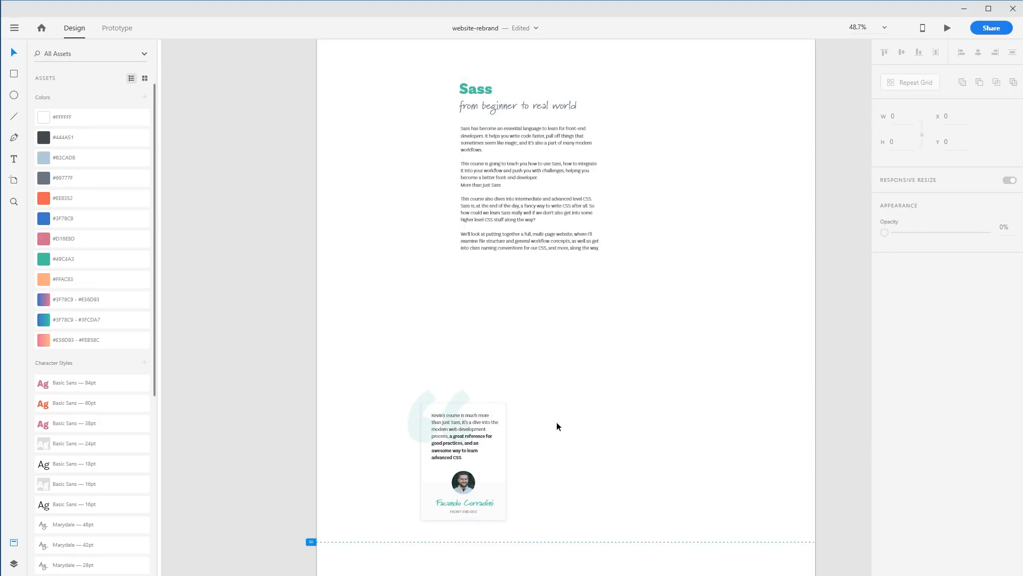
Group the testimonial card, author panel and quote marks together
left_click_drag(459, 422, 570, 240)
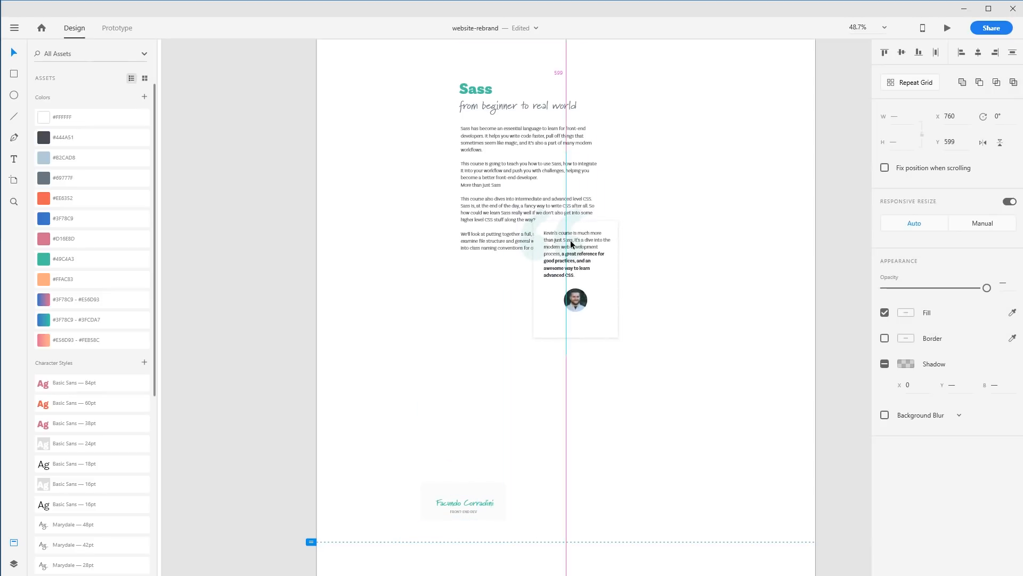
key("ctrl+z")
left_click_drag(537, 519, 388, 388)
key("ctrl+g")
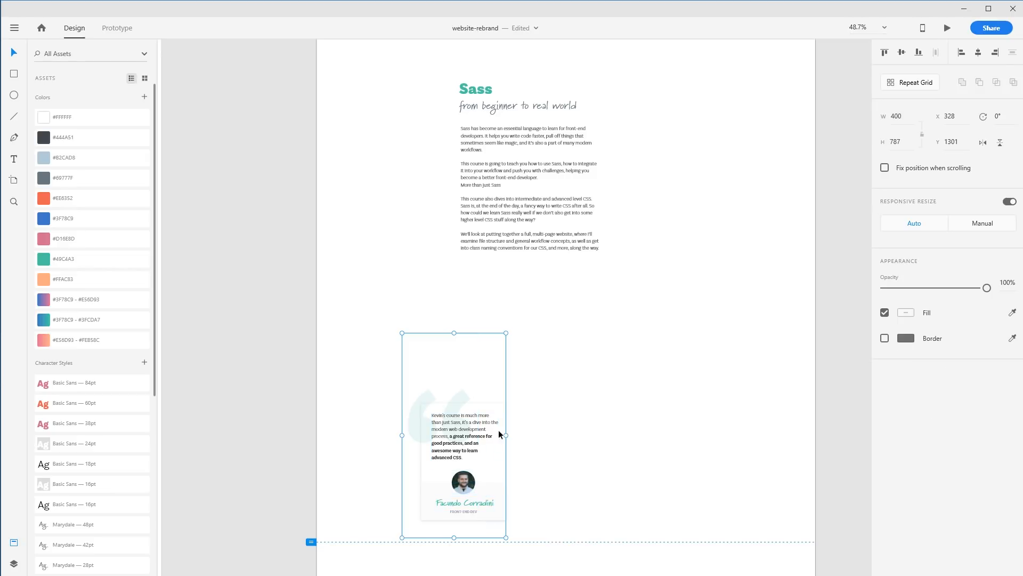
Move the grouped testimonial beside the course description text near the top of the page
left_click_drag(490, 427, 597, 228)
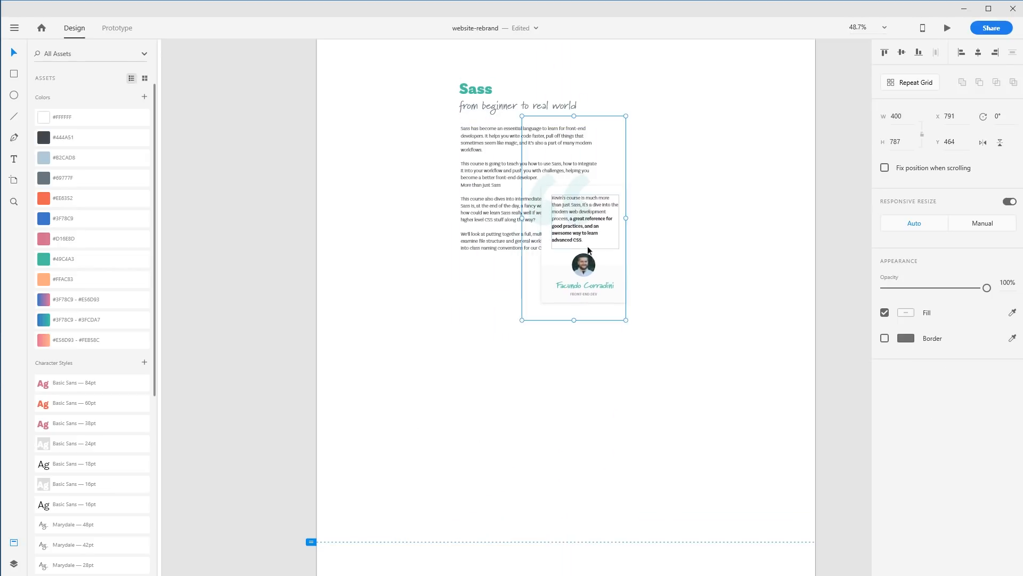
left_click(484, 228)
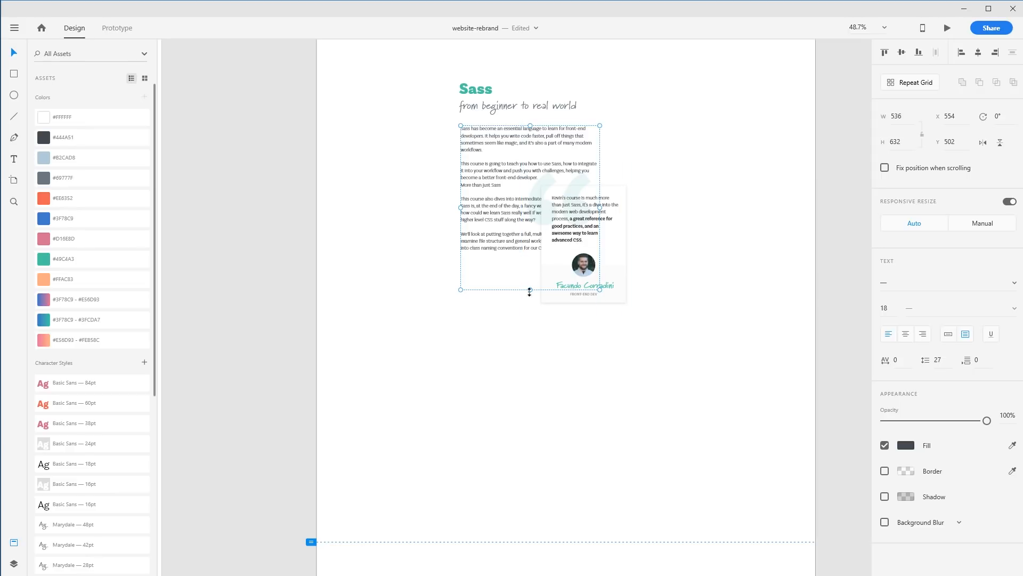
Shorten the course description text box so it ends above the testimonial's level
left_click_drag(531, 290, 580, 205)
left_click(666, 228)
left_click(570, 196)
left_click(662, 208)
left_click(580, 149)
left_click(674, 222)
left_click(542, 153)
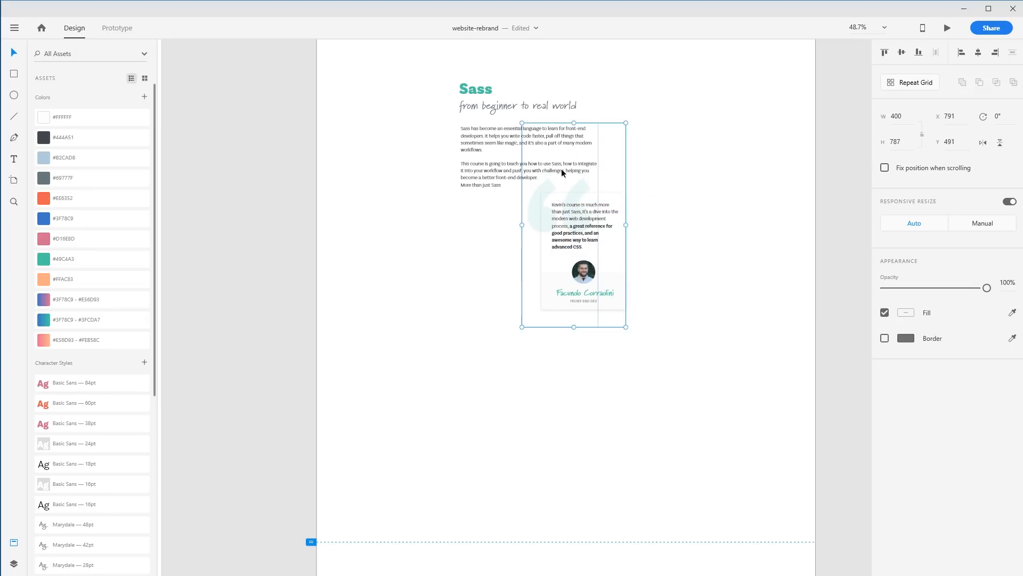
Duplicate the description text into narrow 268-wide text boxes stacked in the column beside the testimonial
left_click(500, 160)
left_click_drag(500, 159, 503, 226)
left_click_drag(598, 272, 531, 292)
left_click_drag(491, 243, 489, 353)
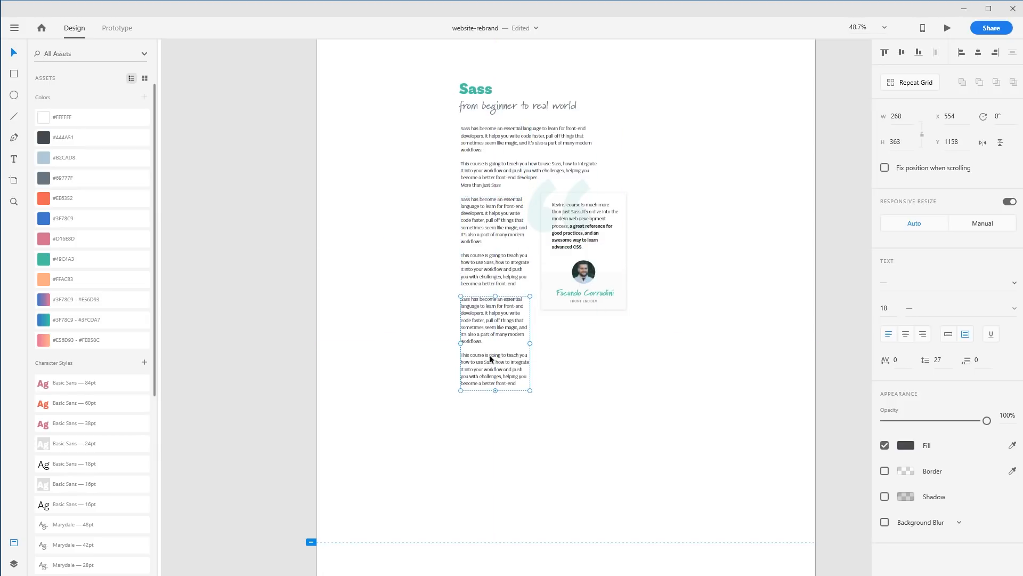
Resize and reposition the stacked text boxes so paragraphs flow beside the testimonial and continue full width below it
mouse_move(495, 392)
left_mouse_down()
mouse_move(497, 347)
mouse_move(510, 396)
left_mouse_up()
left_click(509, 169)
left_click(504, 327)
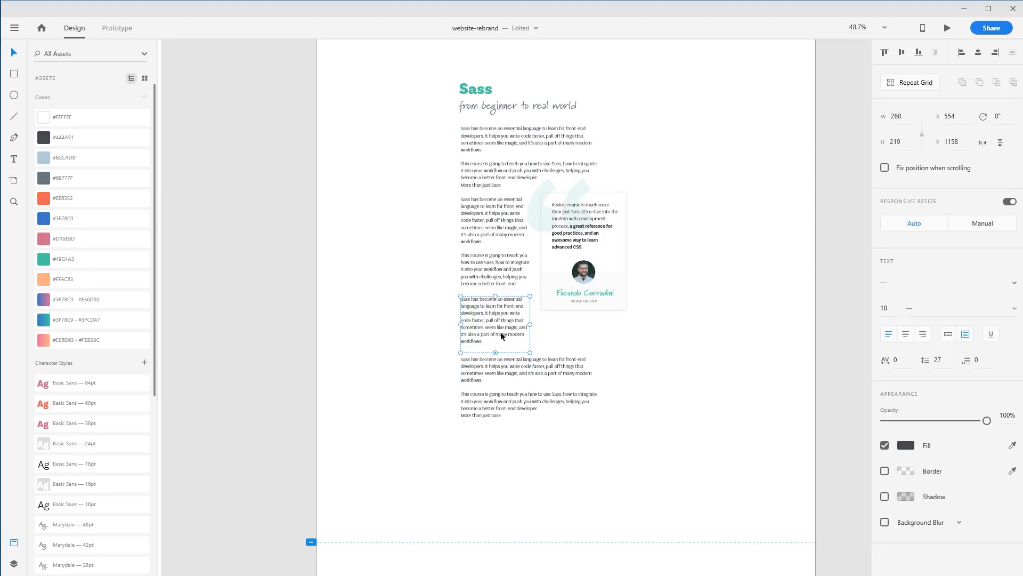
left_click_drag(496, 352, 500, 333)
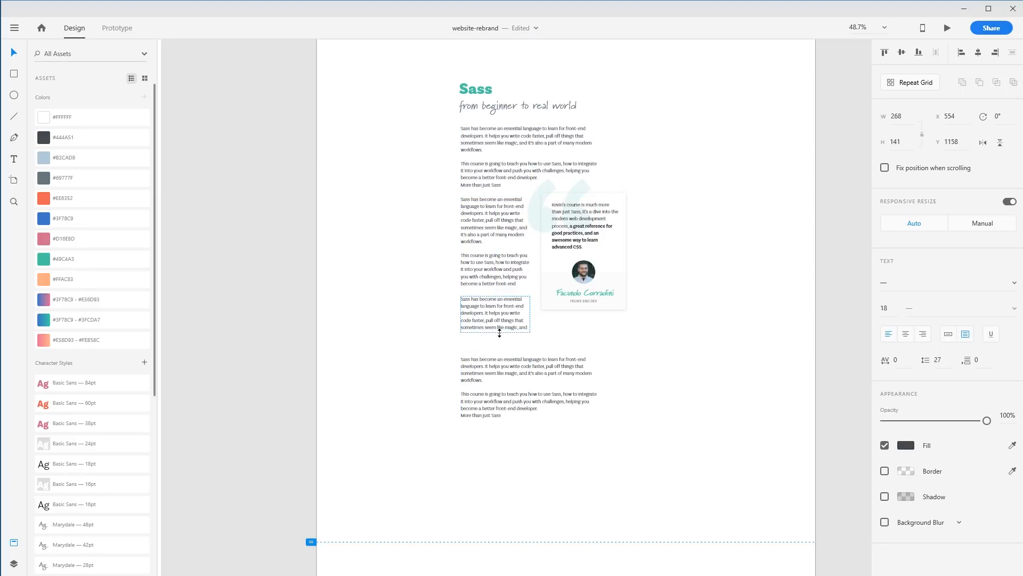
left_click_drag(504, 374, 508, 347)
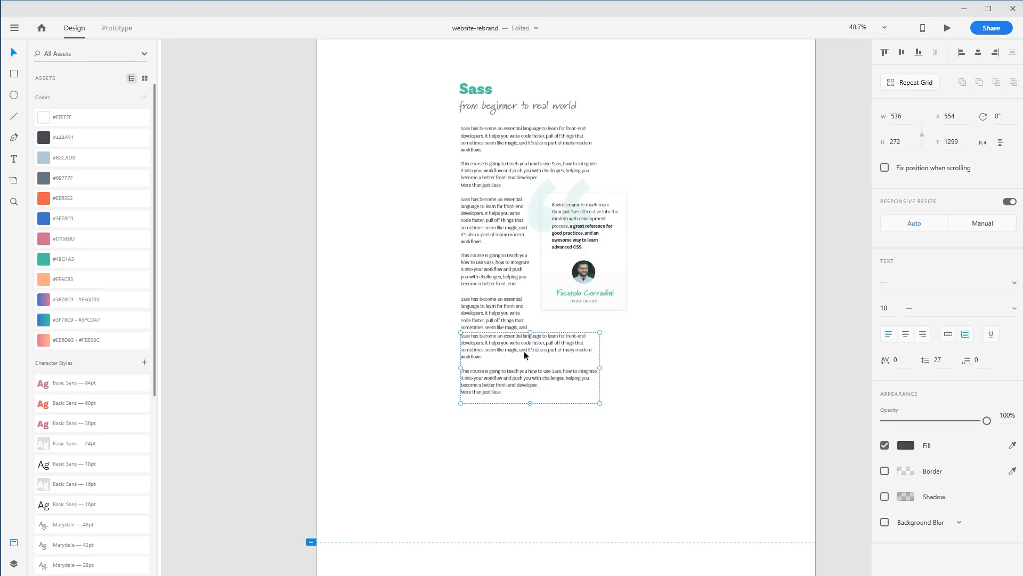
left_click_drag(531, 404, 530, 451)
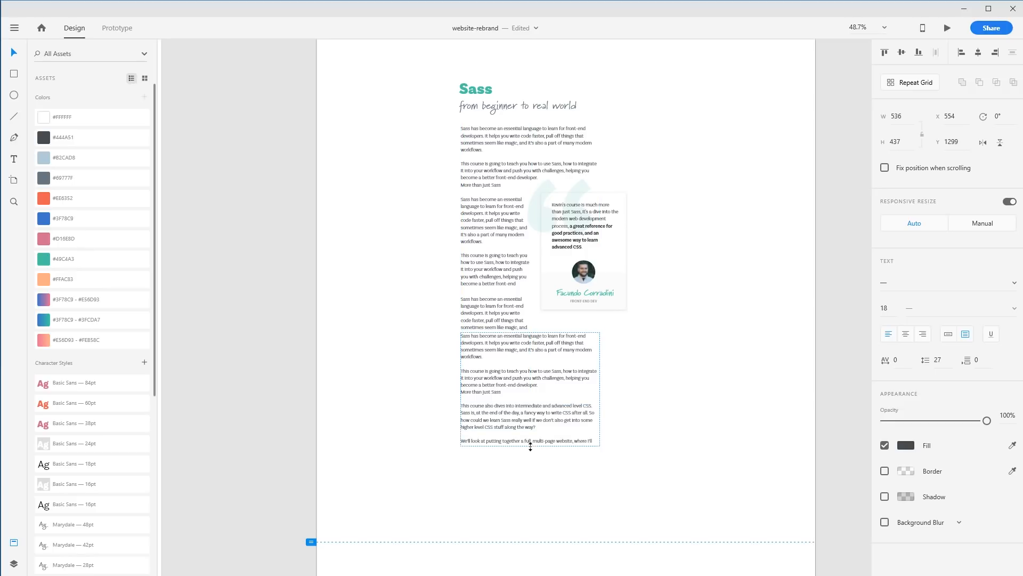
left_click(720, 449)
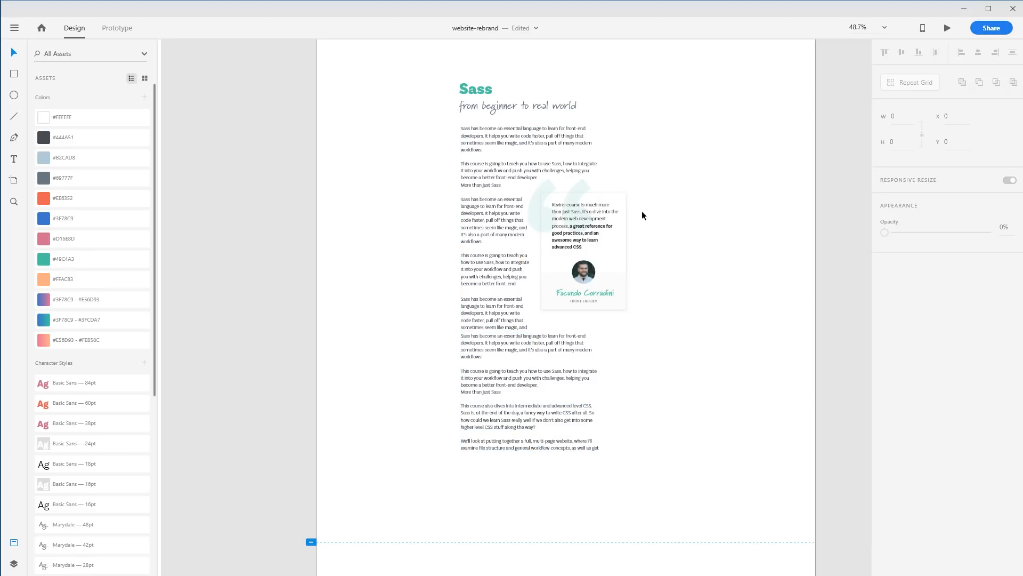
Duplicate the testimonial to the lower left of the text and undo the duplicate
left_click(582, 283)
key("alt")
left_click_drag(581, 276, 510, 466)
left_click(460, 451)
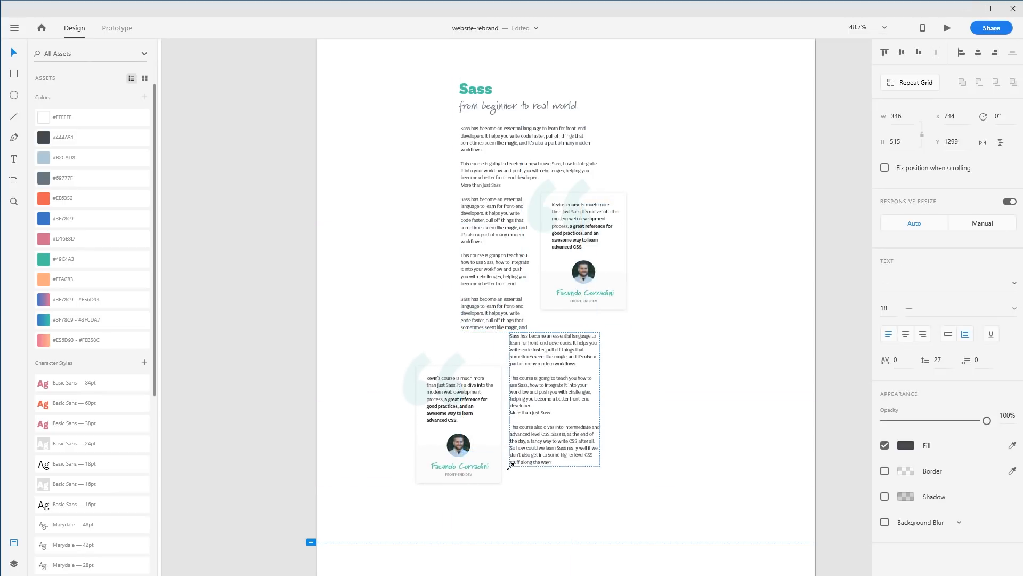
key("ctrl+z")
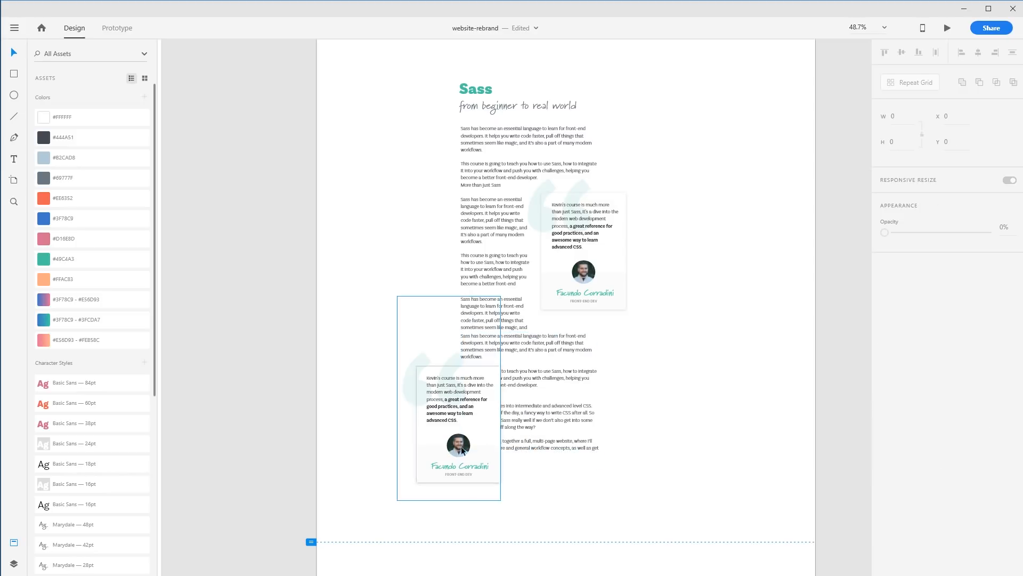
left_click(415, 382)
left_click_drag(458, 405, 459, 422)
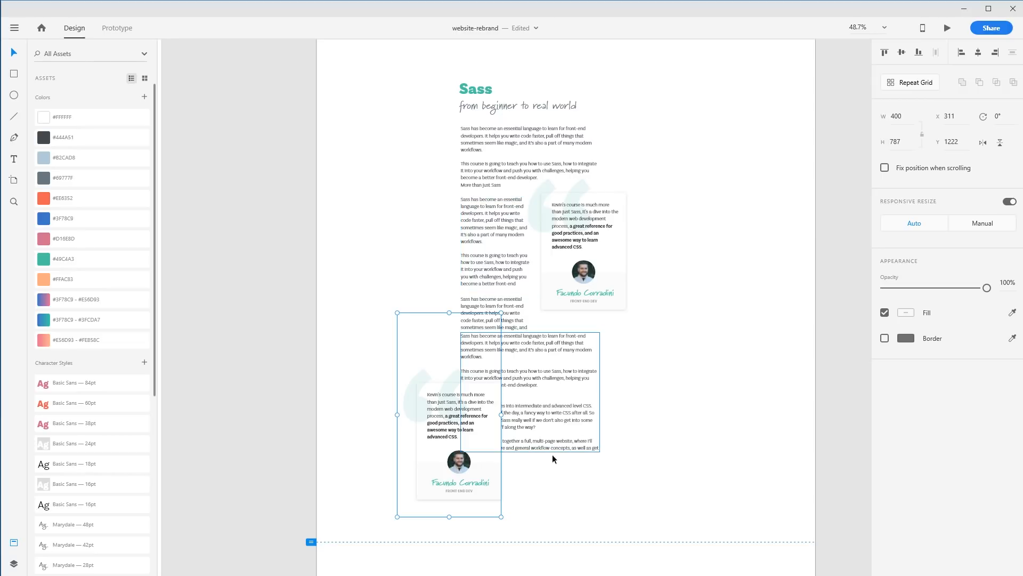
left_click(714, 456)
key("ctrl+z")
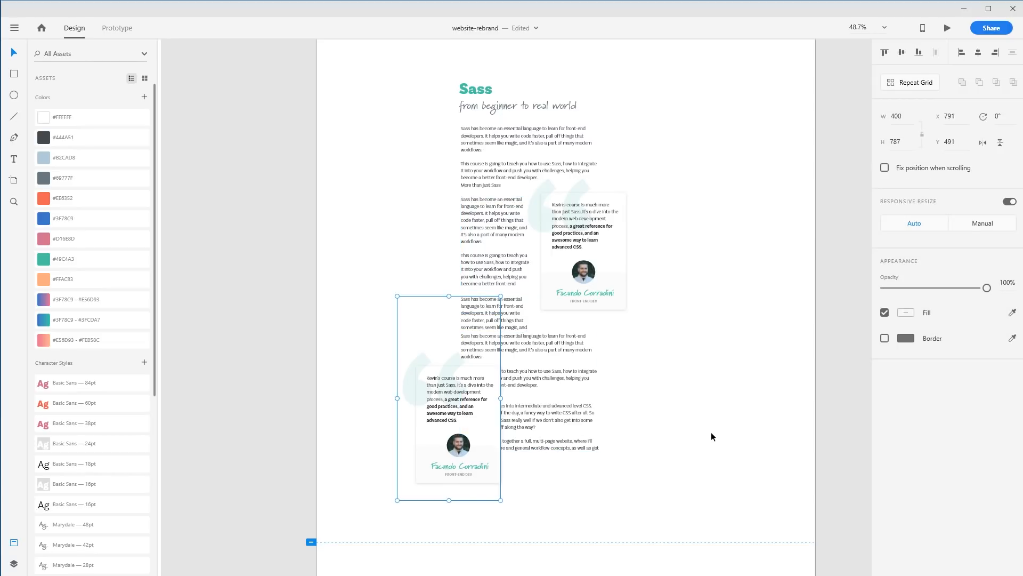
key("ctrl+z")
Zoom in on the testimonial, move it further right and widen the narrow text columns beside it
left_click(718, 415)
left_click_drag(444, 91, 646, 283)
left_click_drag(627, 227, 677, 277)
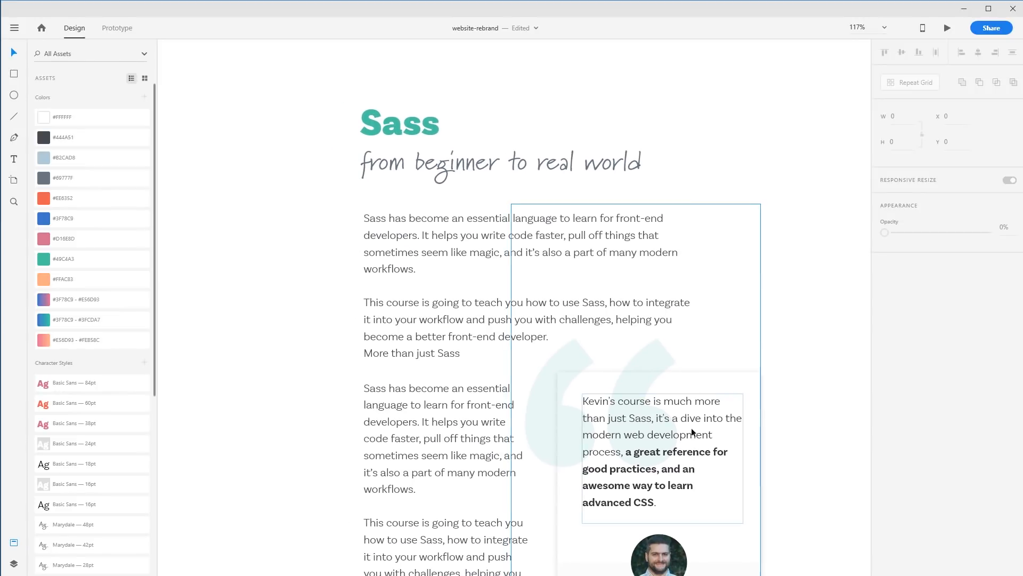
scroll(714, 413, "up", 4)
scroll(743, 362, "down", 5)
scroll(755, 323, "down", 5)
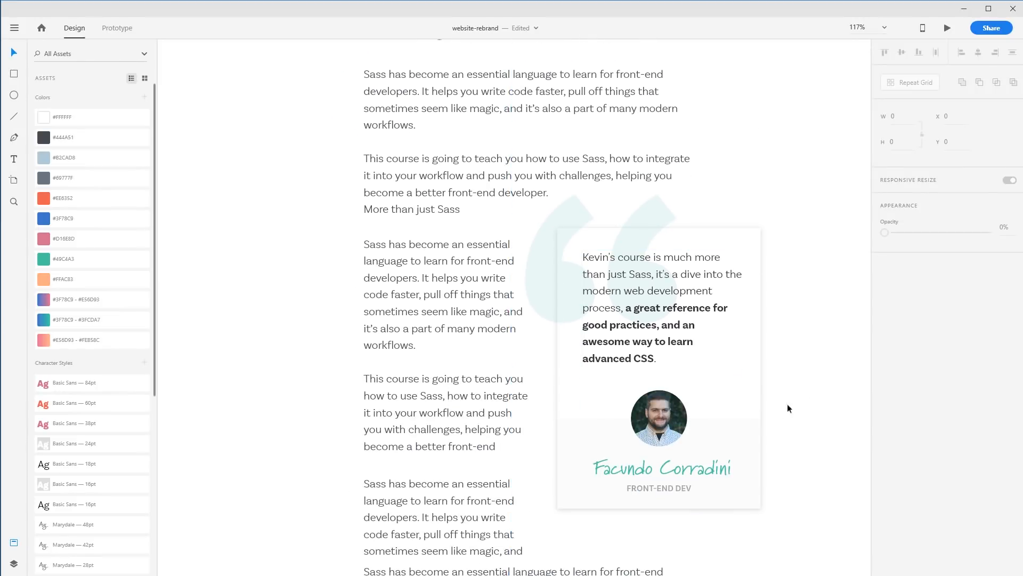
left_click(664, 290)
left_click_drag(645, 229, 694, 233)
left_click(458, 315)
left_click(486, 501, "shift")
left_click_drag(530, 398, 582, 404)
left_click(257, 388)
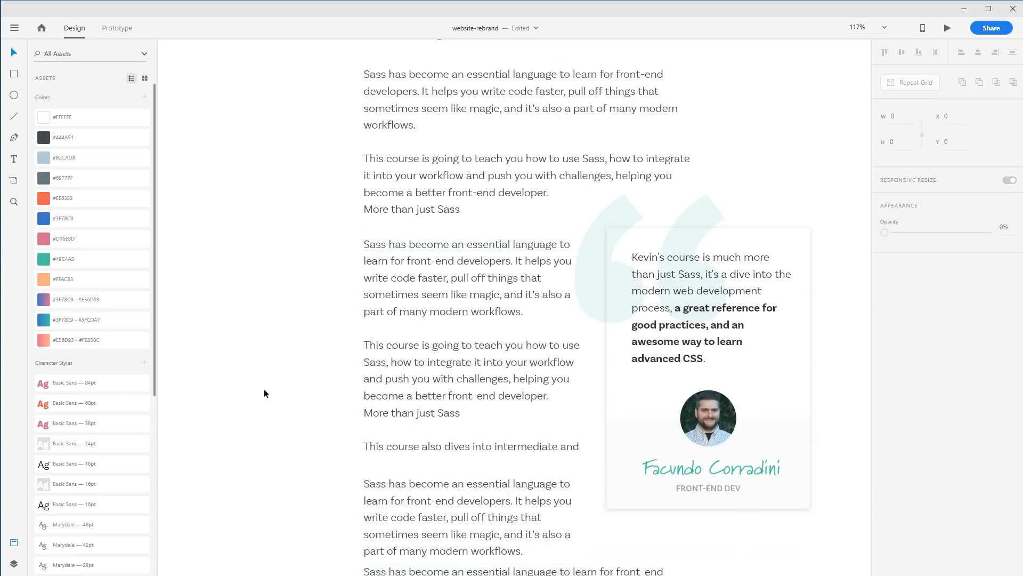
scroll(712, 340, "right", 3)
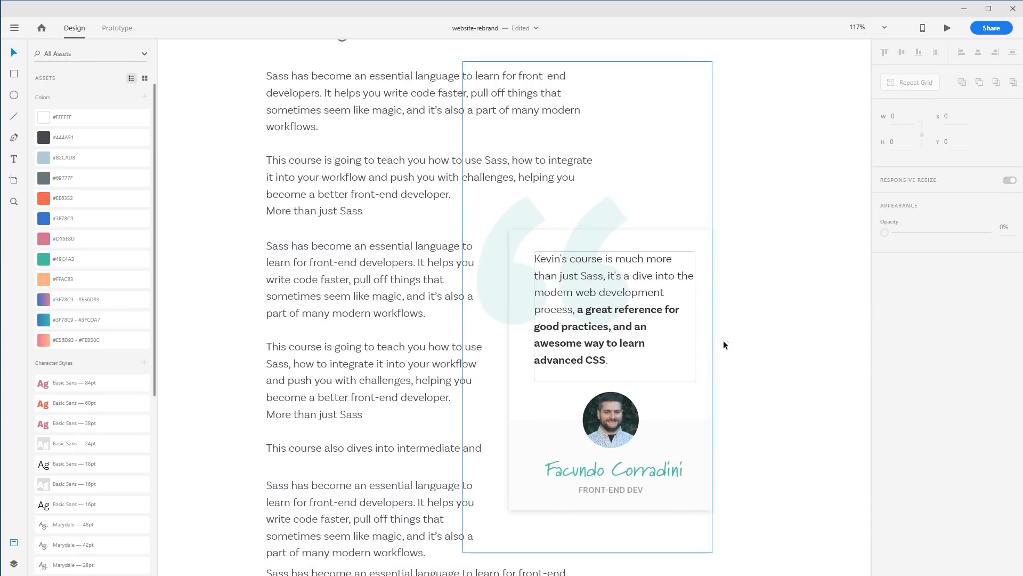
scroll(695, 336, "left", 2)
left_click(567, 291)
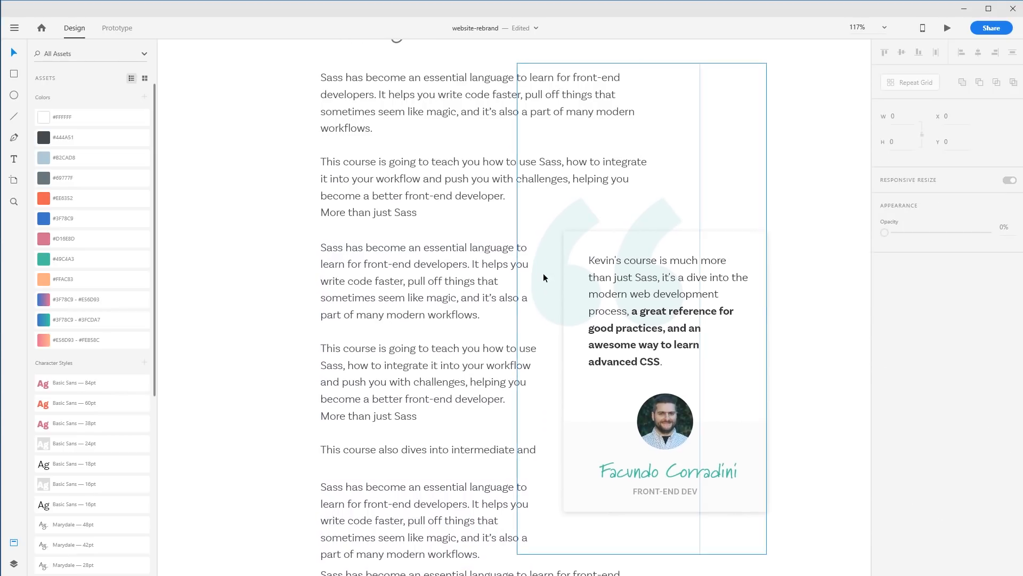
key("Delete")
key("ctrl+z")
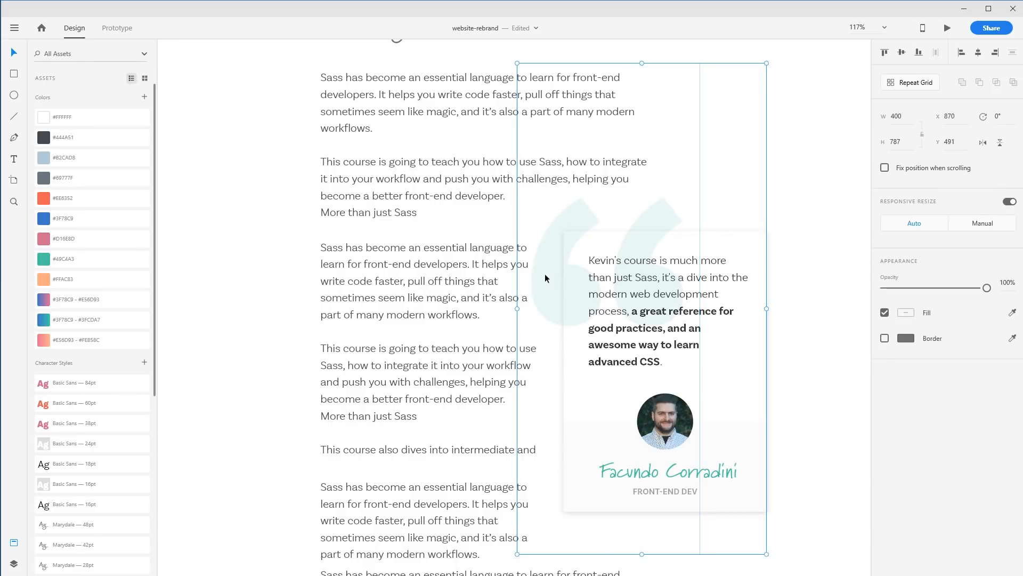
Inside the testimonial group, shrink the quote marks' text box and reposition the quote marks at the card's top-left
double_click(546, 275)
left_click_drag(558, 278, 606, 334)
left_click_drag(757, 473, 729, 397)
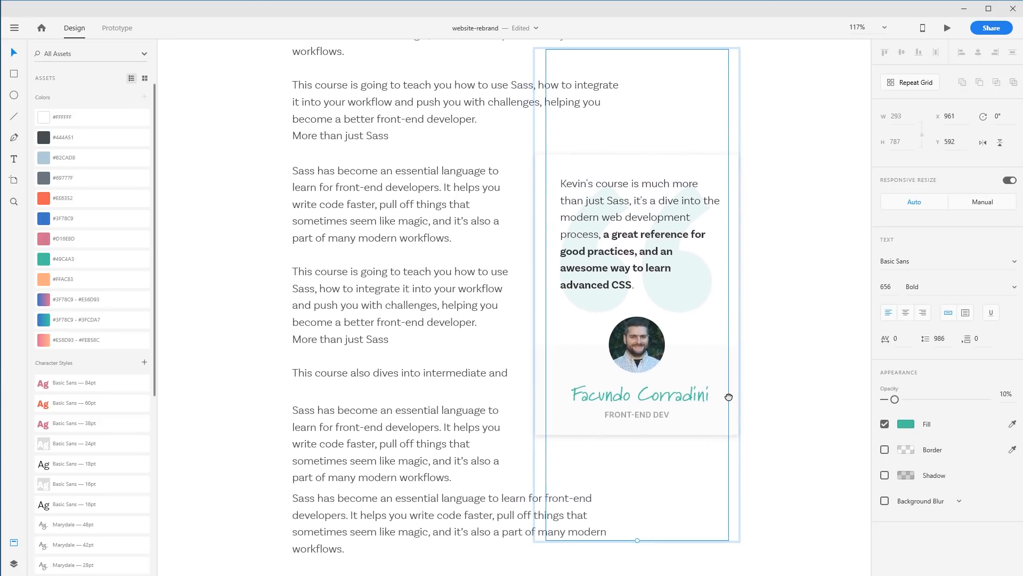
left_click_drag(639, 541, 645, 309)
left_click_drag(653, 158, 577, 172)
left_click(783, 306)
left_click_drag(762, 365, 800, 381)
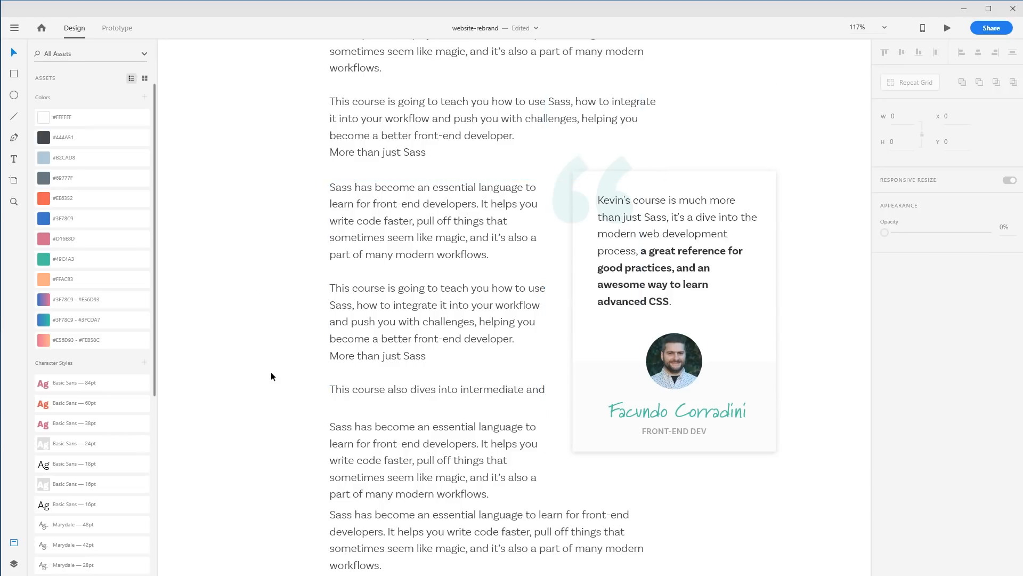
Shorten the testimonial quote text box's height to fit its text
left_click(683, 219)
left_click(465, 226)
left_click(287, 233)
left_click(677, 267)
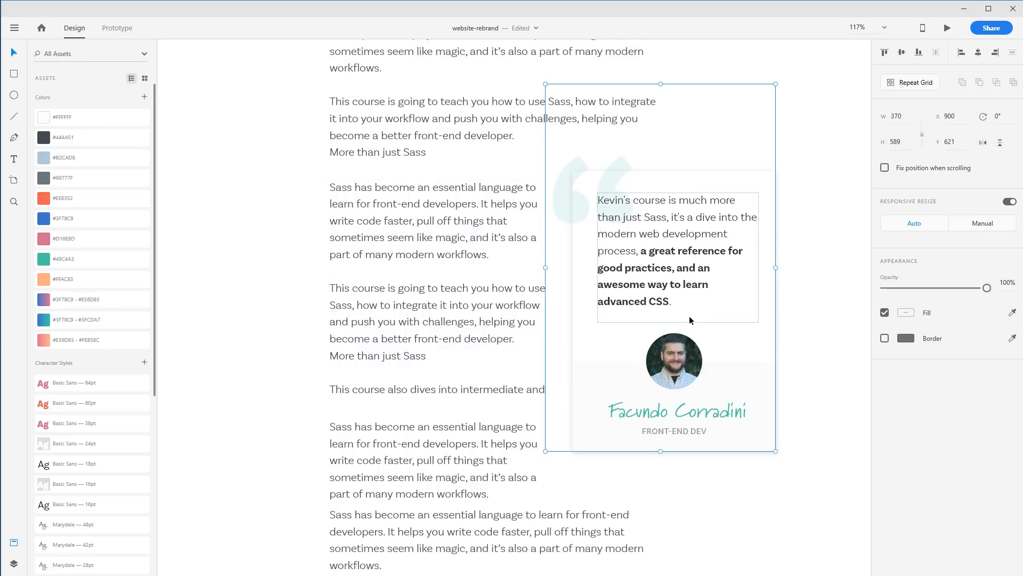
double_click(688, 283)
left_click_drag(678, 323, 678, 308)
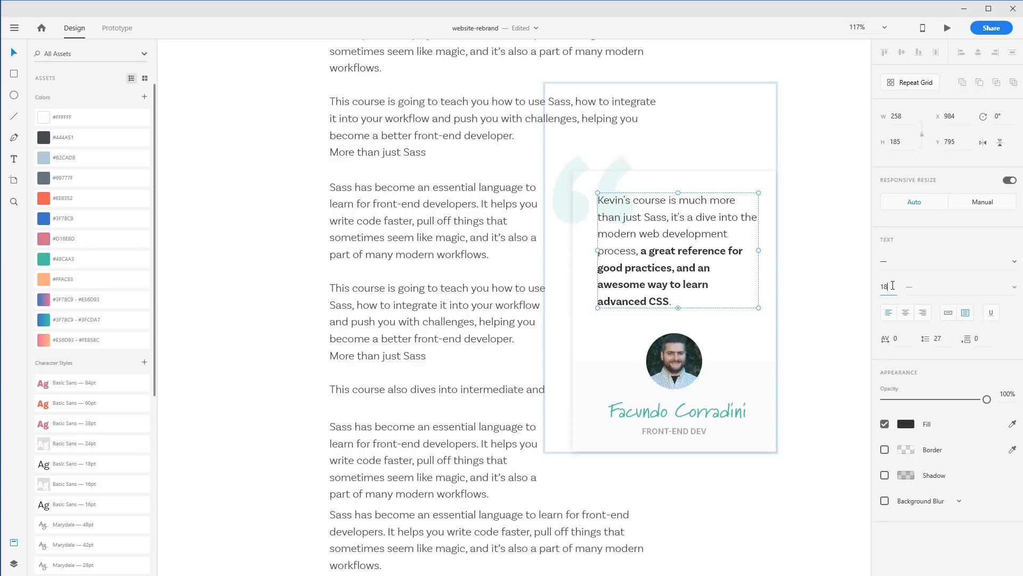
left_click(805, 292)
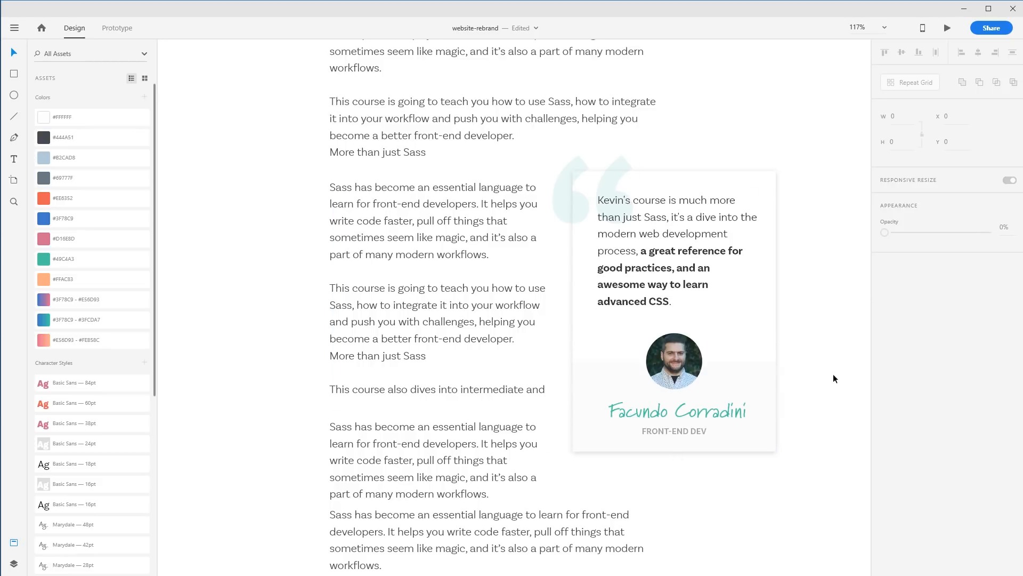
key("ctrl+0")
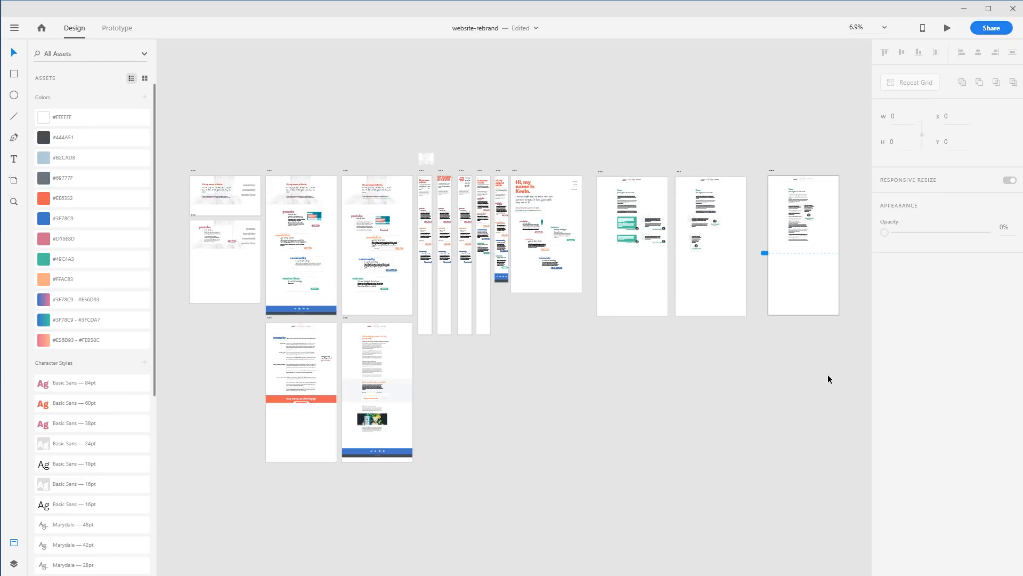
left_click_drag(581, 163, 740, 302)
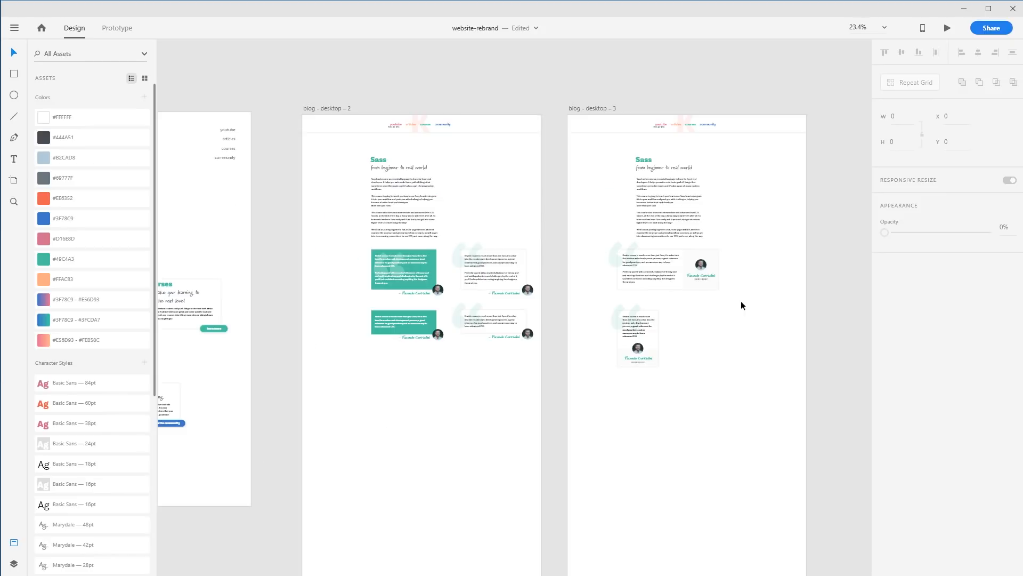
left_click_drag(312, 197, 324, 212)
left_click_drag(743, 344, 494, 344)
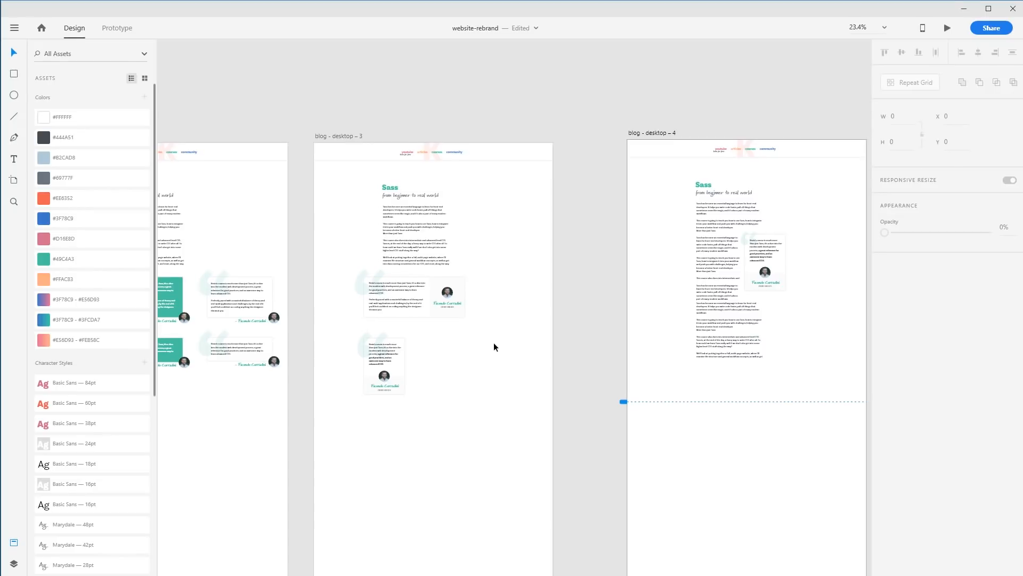
left_click_drag(432, 417, 368, 336)
left_click(459, 351)
left_click_drag(391, 378, 485, 383)
left_click(574, 396)
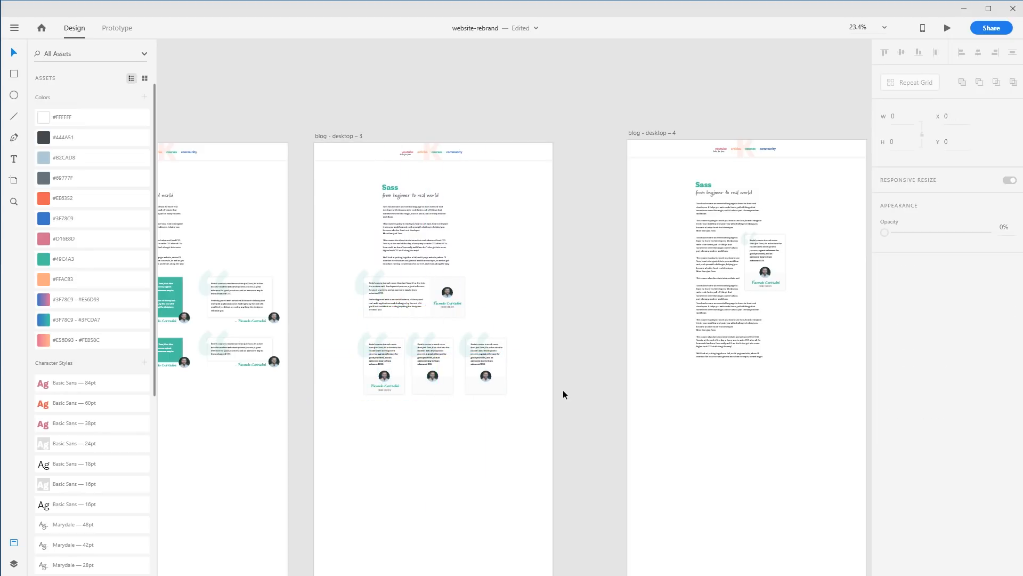
Delete the narrow testimonial cards below the wide testimonial on blog - desktop - 3
left_click_drag(537, 364, 555, 401)
key("Delete")
key("Delete")
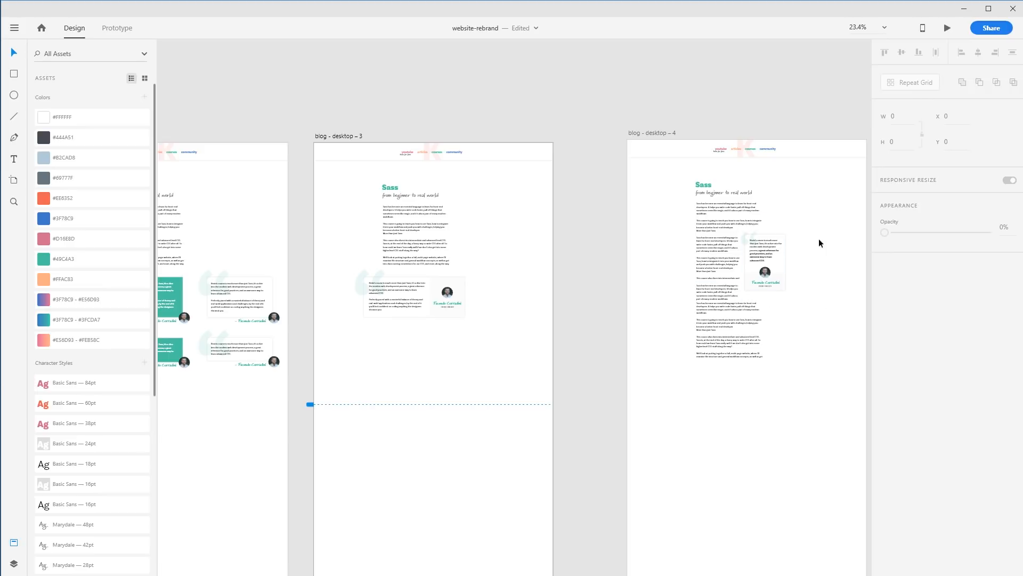
Duplicate the wide testimonial card and place the copy below the original
left_click_drag(813, 220, 759, 275)
left_click(597, 326)
left_click_drag(322, 204, 617, 361)
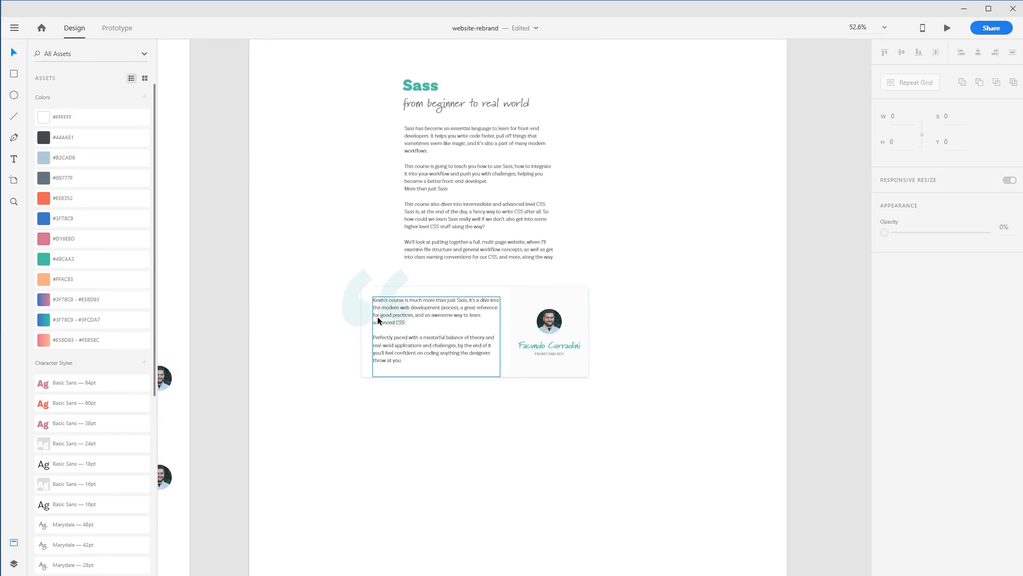
scroll(479, 378, "down", 2)
left_click_drag(628, 378, 339, 222)
left_click(463, 193, "shift")
left_click_drag(457, 267, 449, 404)
left_click_drag(260, 318, 248, 189)
left_click_drag(338, 256, 624, 381)
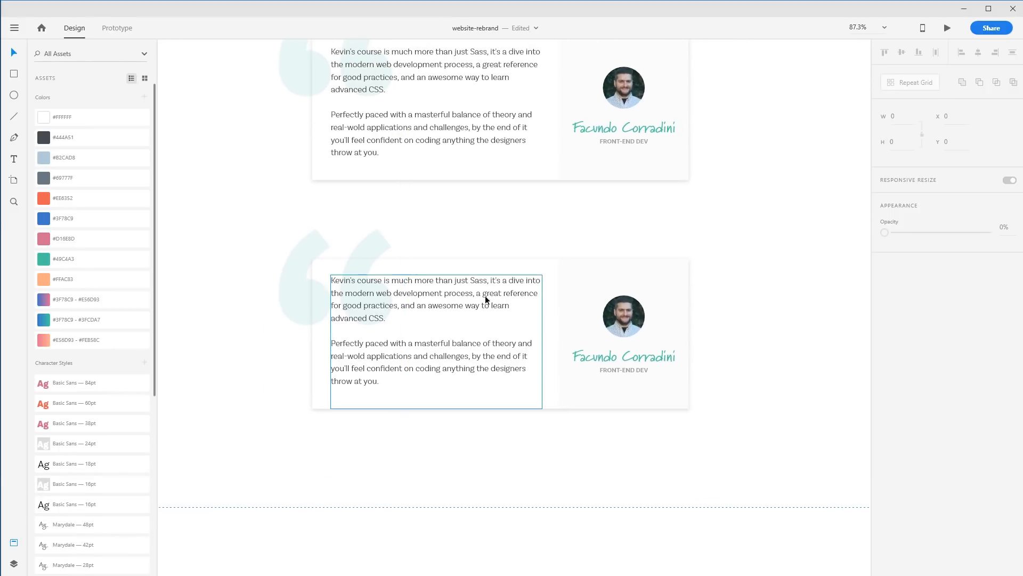
Fill the copied card's background with the #49CAA3 teal colour
left_click(484, 264)
left_click(90, 262)
Inside the copied card, fill the photo panel white and set its opacity to 16%
double_click(646, 267)
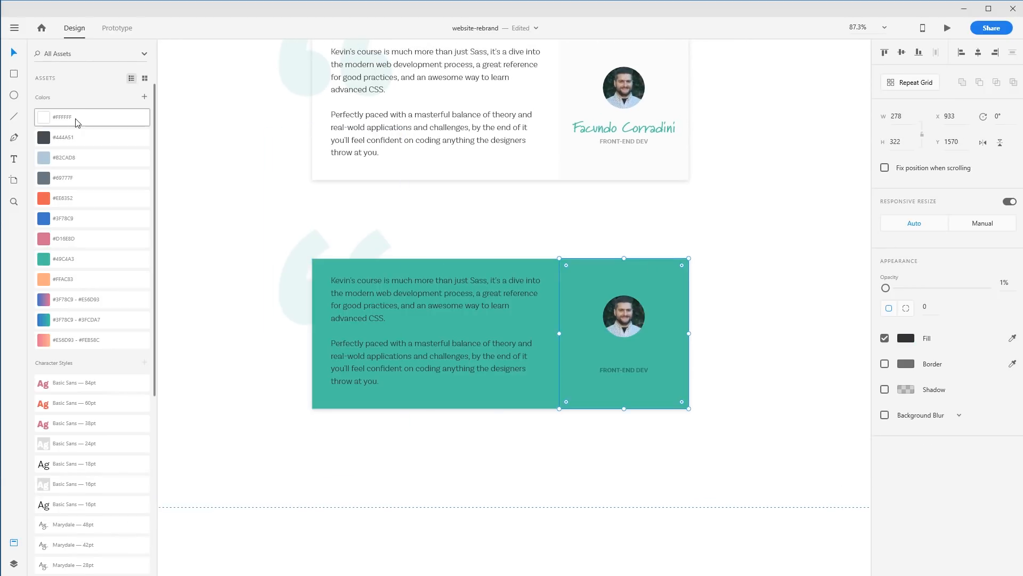
left_click(696, 339)
left_click(661, 288)
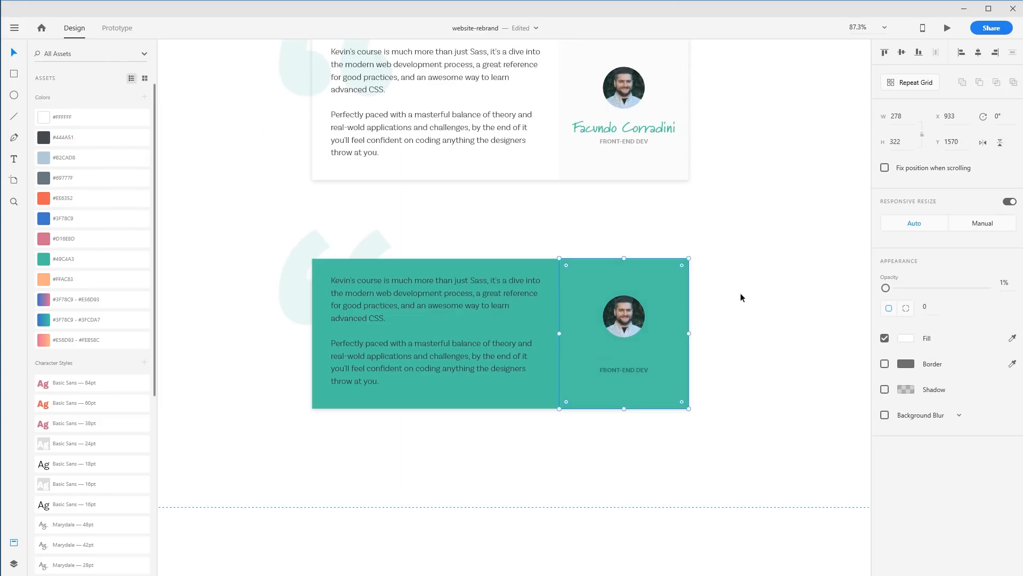
left_click_drag(885, 288, 899, 289)
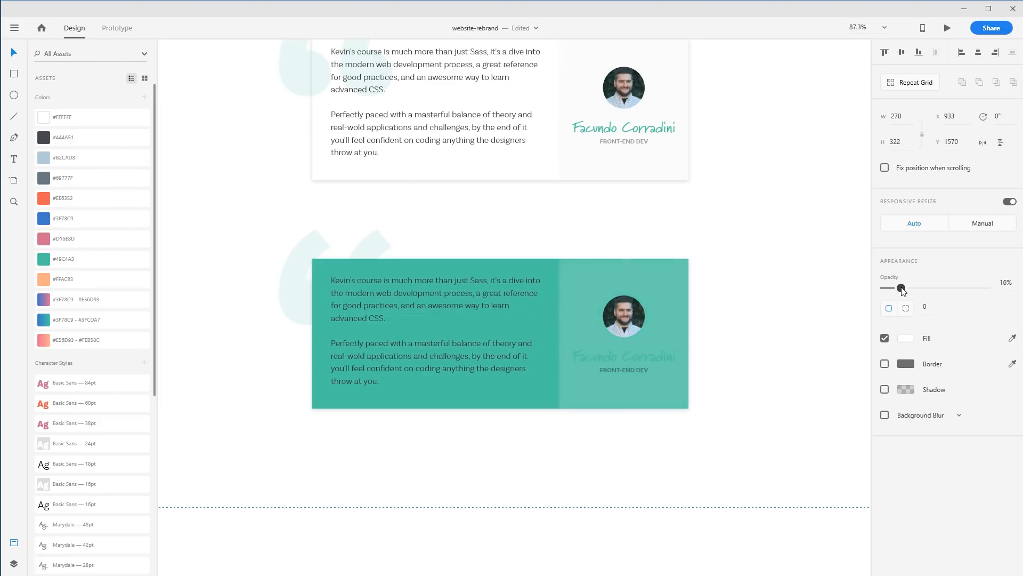
Colour the copied card's author name and quote text white with the #FFFFFF swatch
left_click(657, 361)
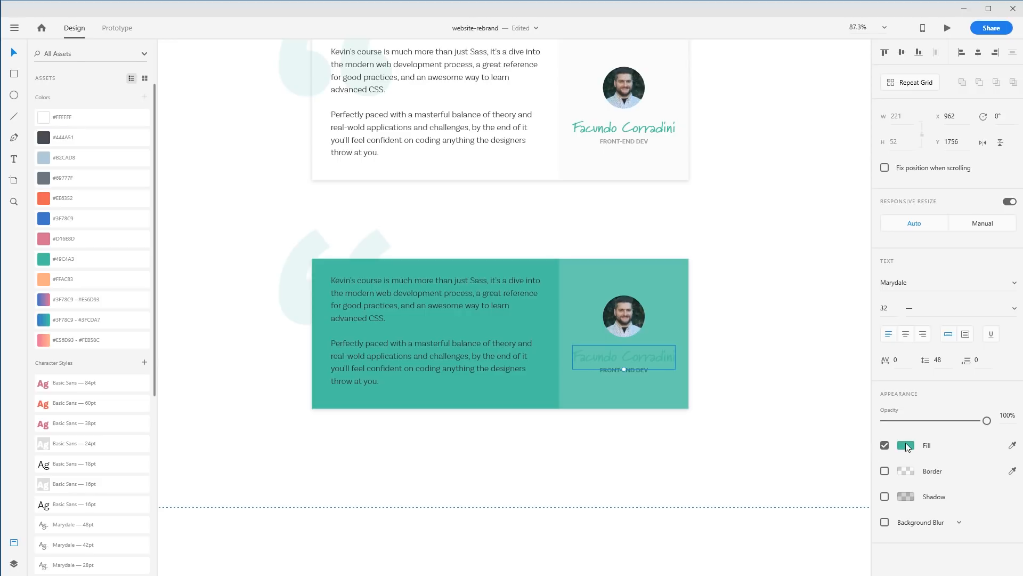
left_click(107, 118)
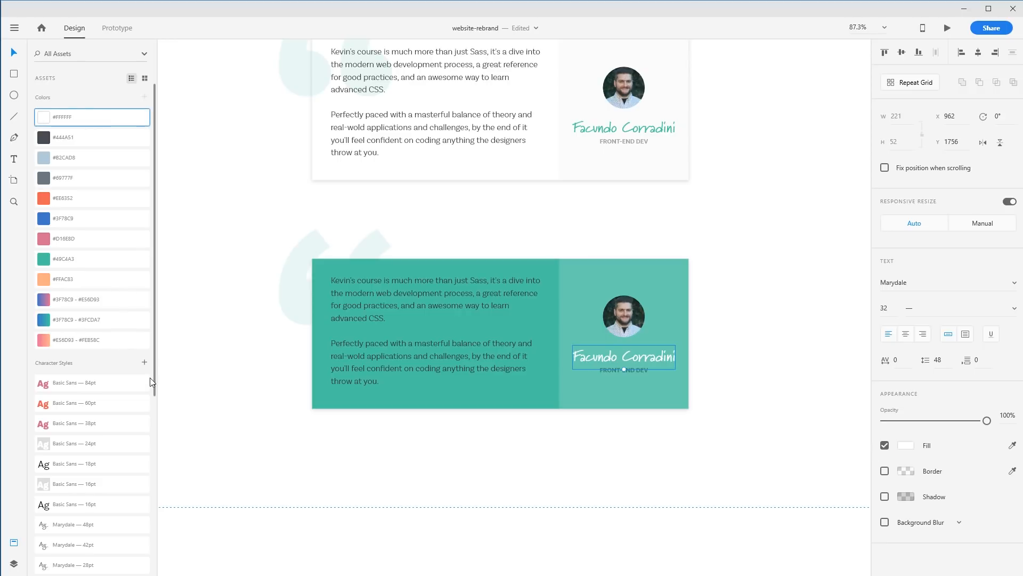
left_click(673, 443)
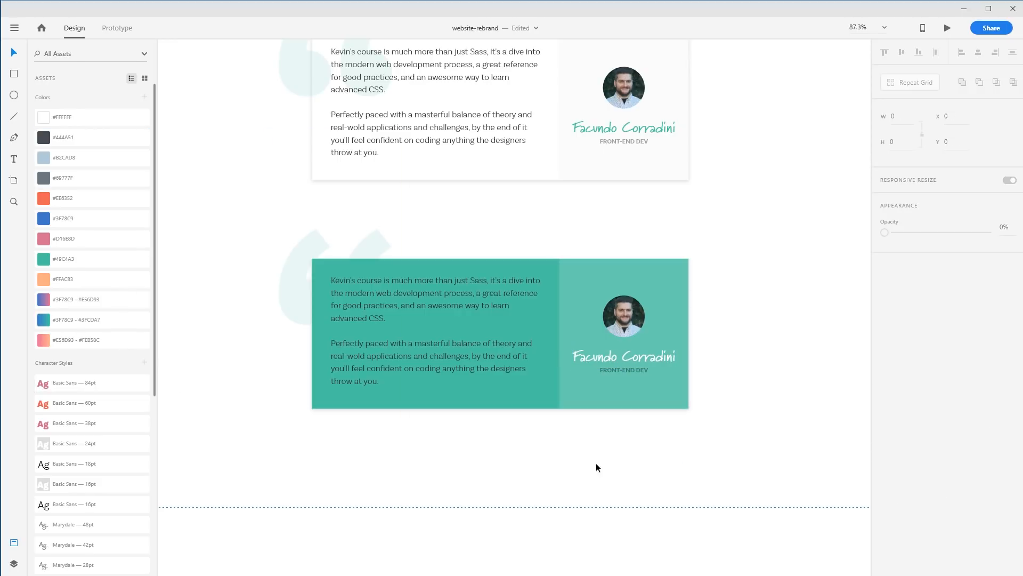
left_click(463, 345)
left_click(70, 118)
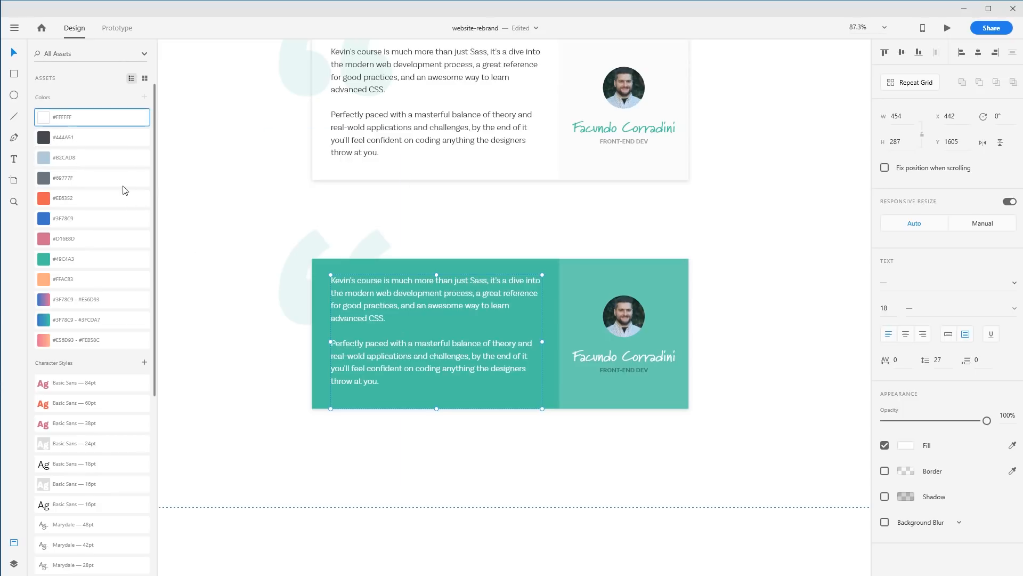
left_click(190, 322)
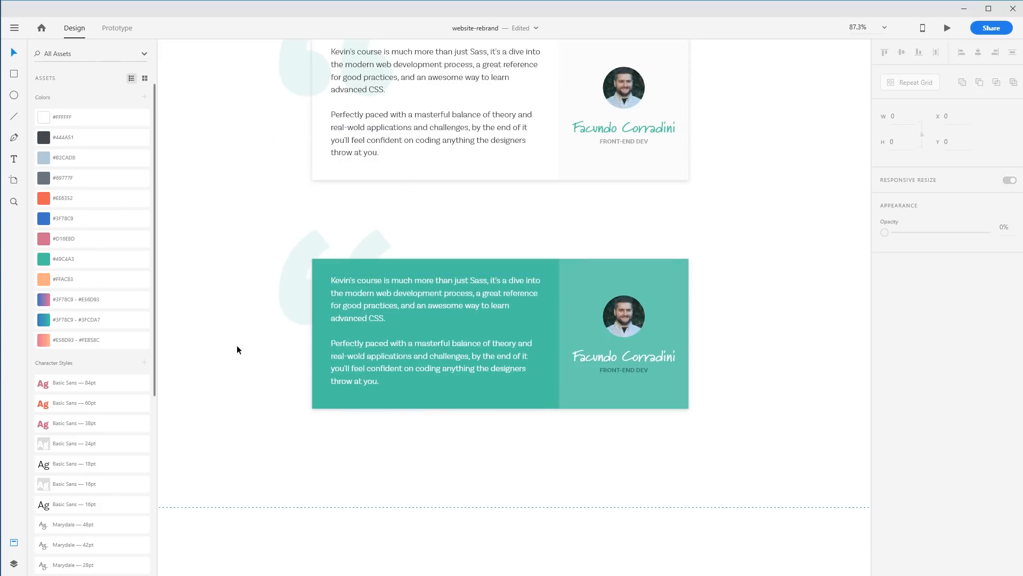
Recolour the copied card's quote marks with the #69777F grey
left_click(304, 310)
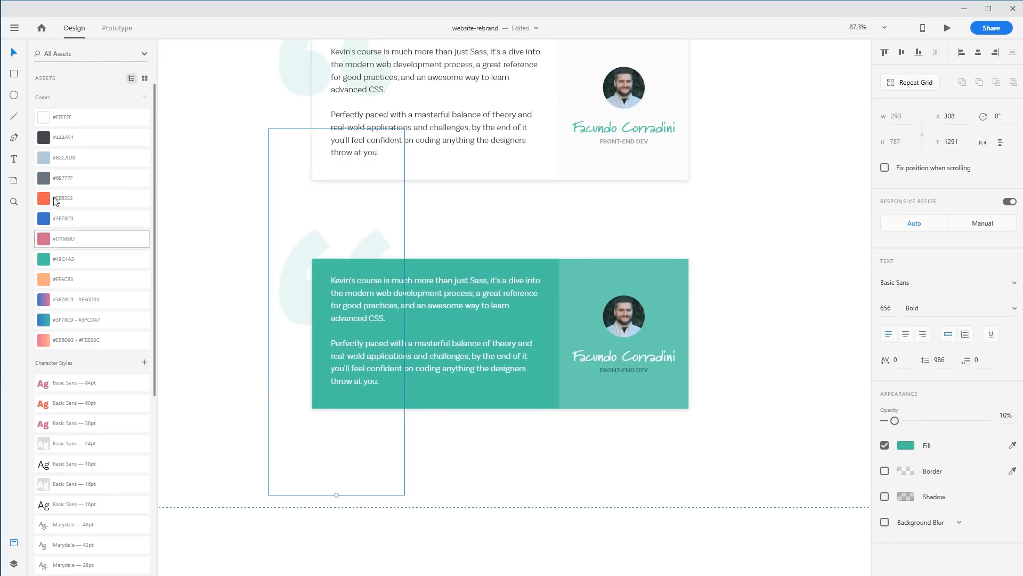
left_click(65, 136)
left_click(80, 177)
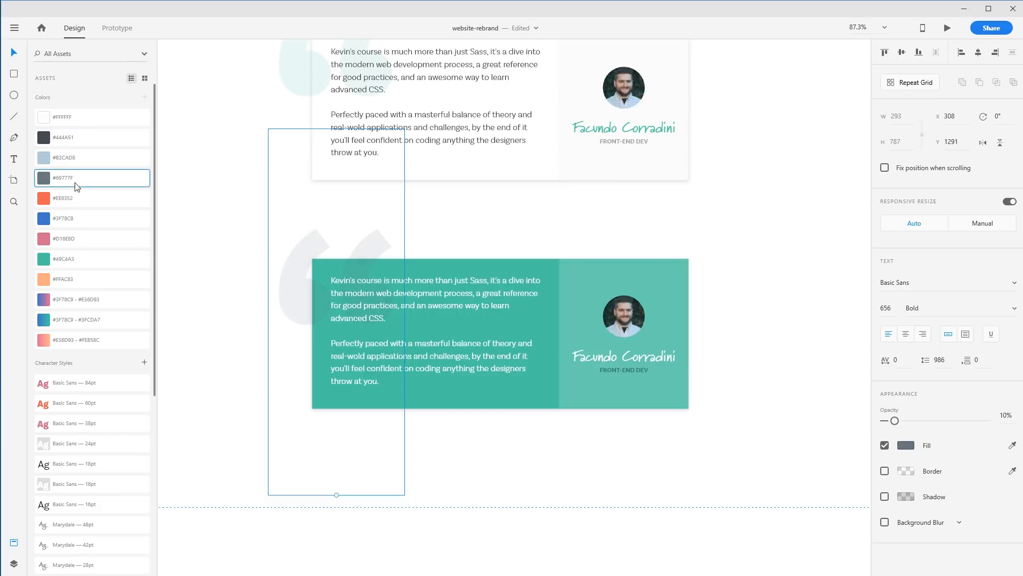
left_click(246, 206)
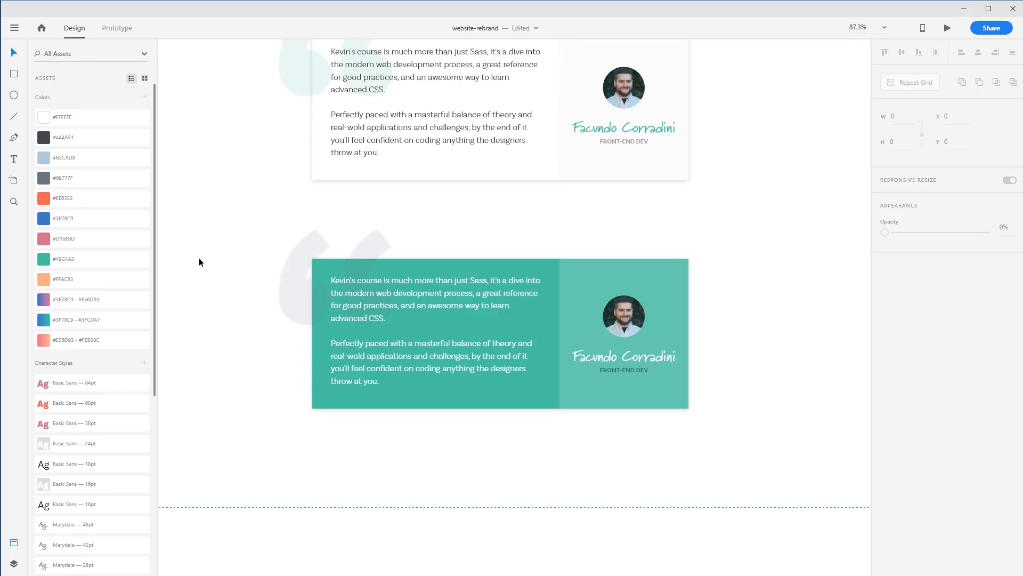
Scroll between the original and teal testimonial cards to compare them
scroll(685, 277, "up", 3)
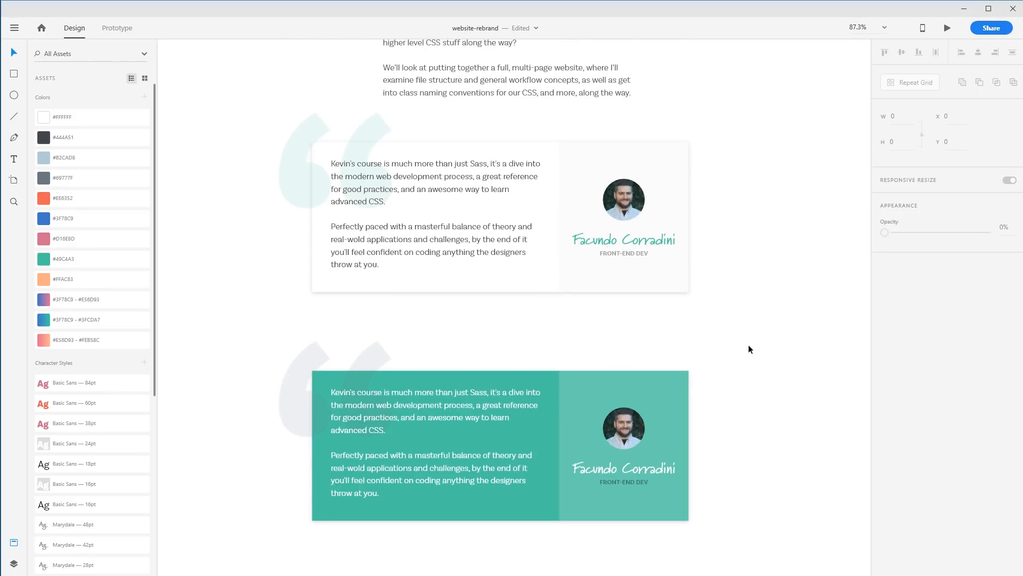
scroll(749, 346, "down", 1)
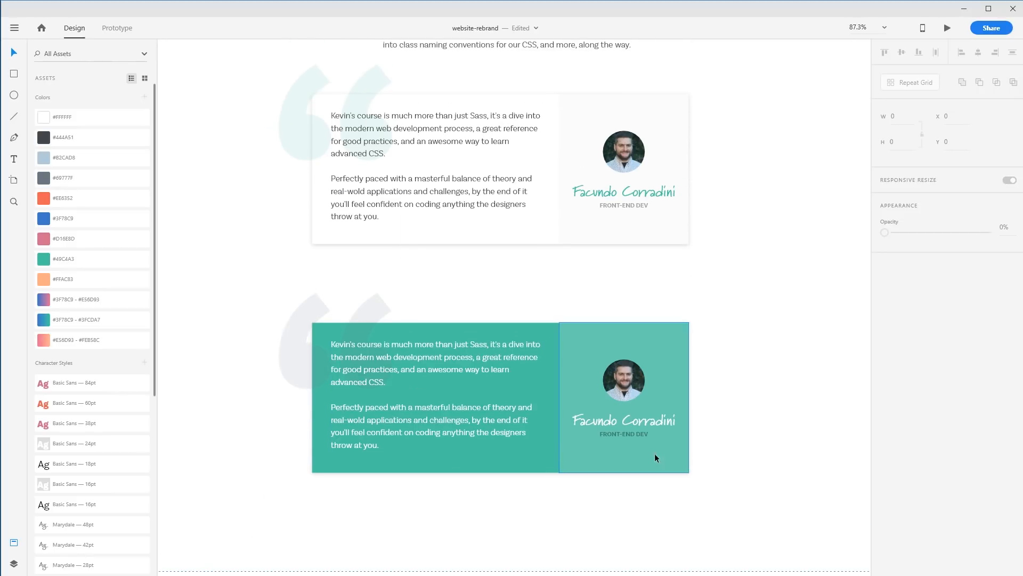
scroll(772, 449, "up", 4)
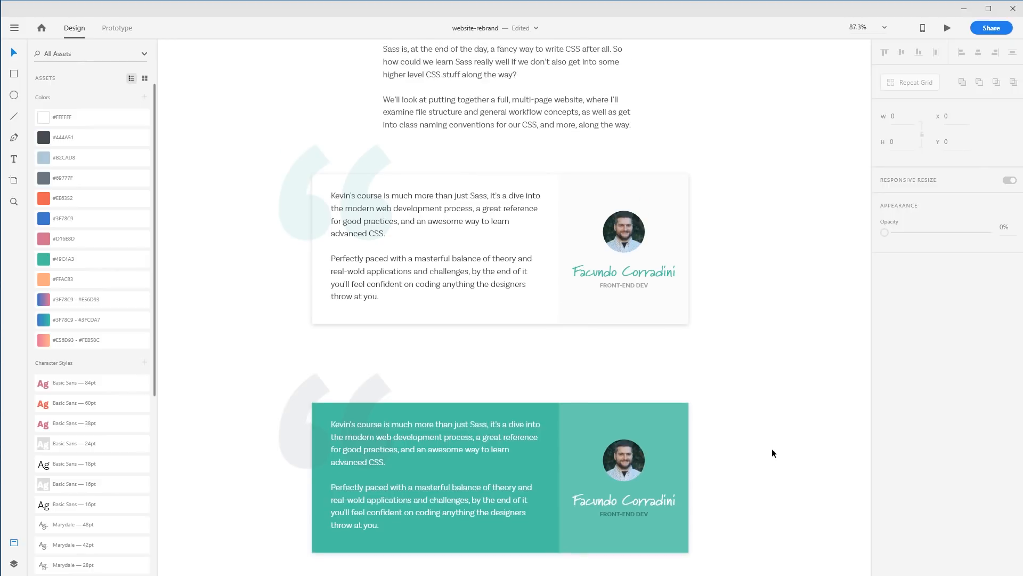
scroll(772, 449, "down", 4)
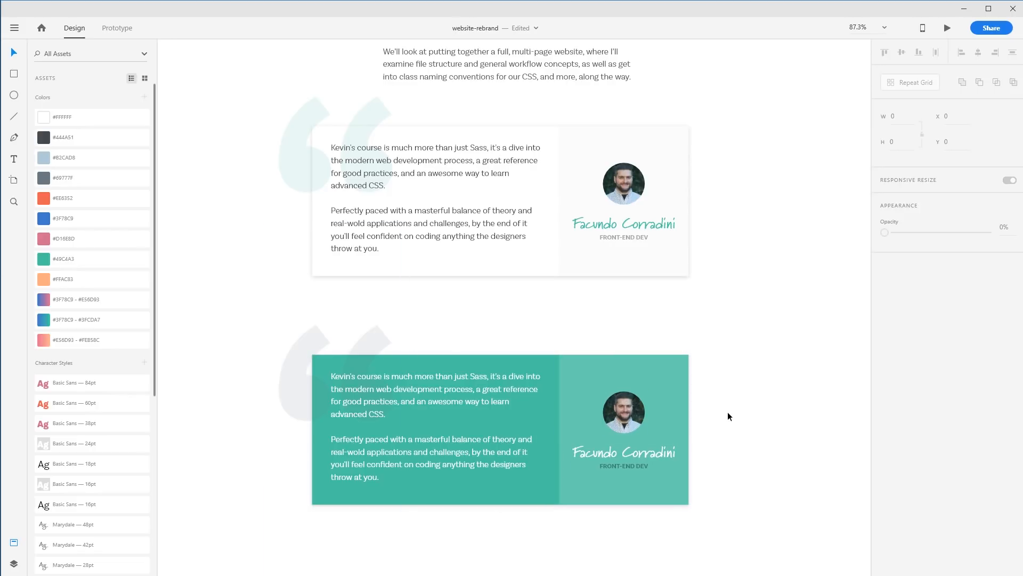
scroll(720, 418, "down", 2)
scroll(712, 423, "up", 4)
scroll(710, 424, "down", 3)
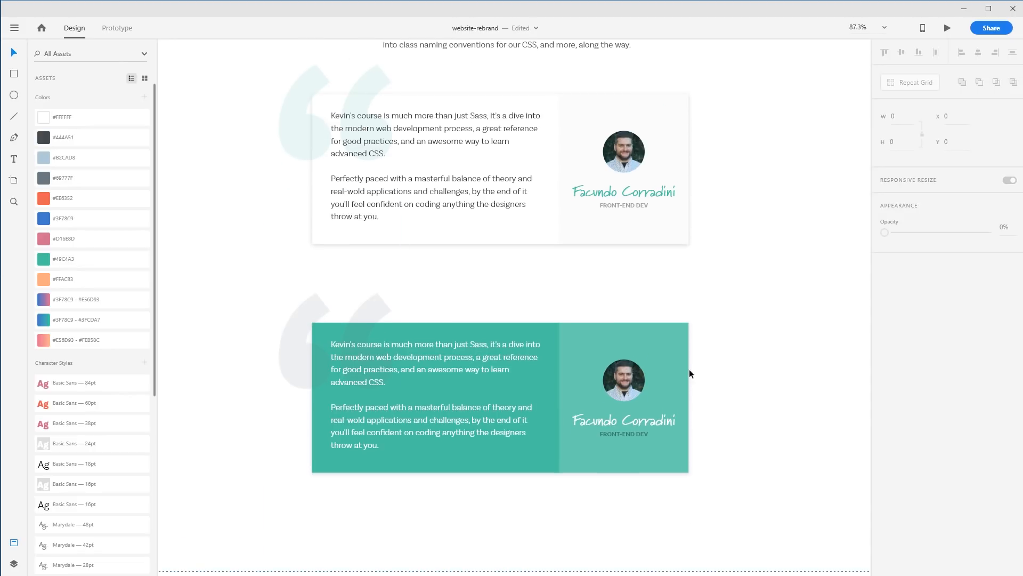
left_click(639, 380)
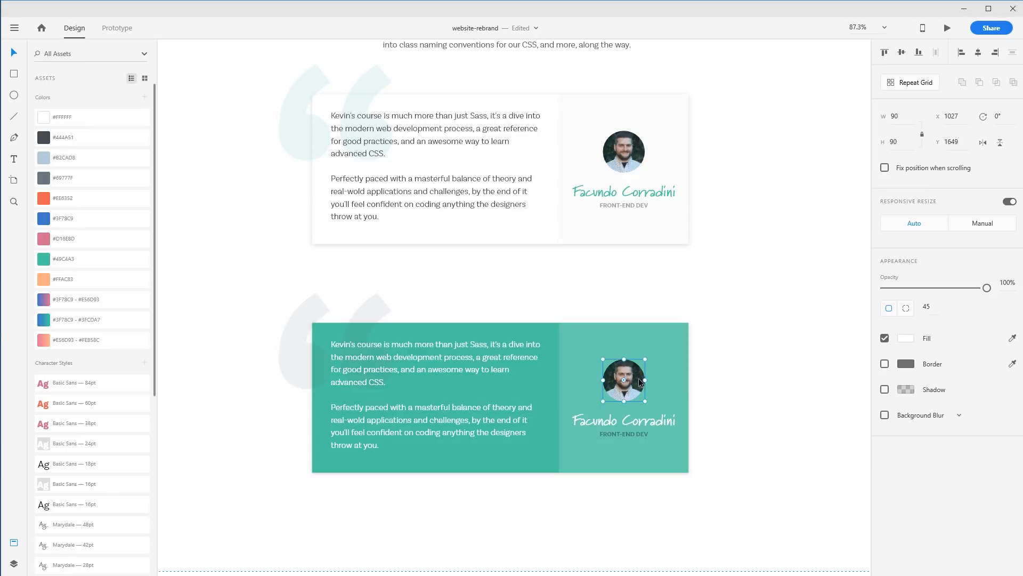
left_click_drag(750, 431, 708, 288)
left_click_drag(693, 383, 287, 199)
left_click_drag(631, 189, 664, 265)
left_click(709, 247)
left_click_drag(709, 199, 695, 372)
left_click_drag(743, 257, 737, 219)
key("ctrl+0")
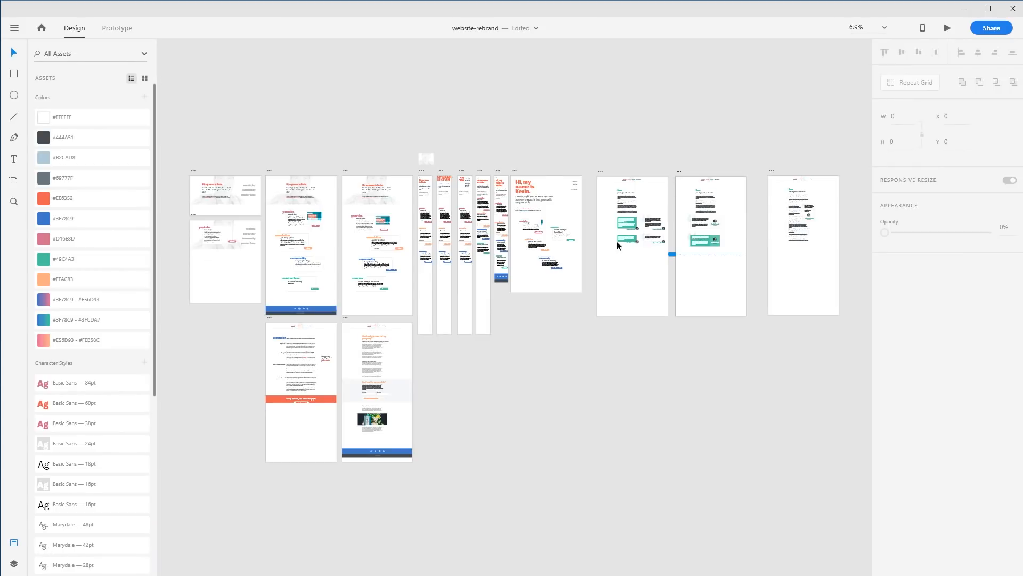
left_click_drag(682, 215, 715, 299)
key("ctrl+3")
left_click_drag(367, 177, 687, 408)
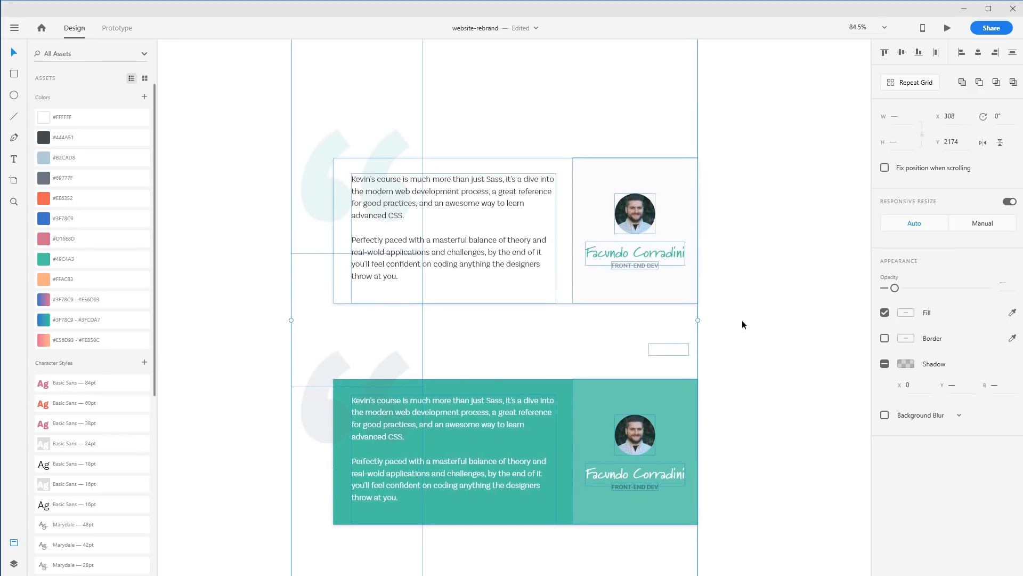
left_click(735, 320)
left_click(686, 191)
left_click_drag(698, 158, 696, 169)
key("ctrl+z")
left_click(643, 213)
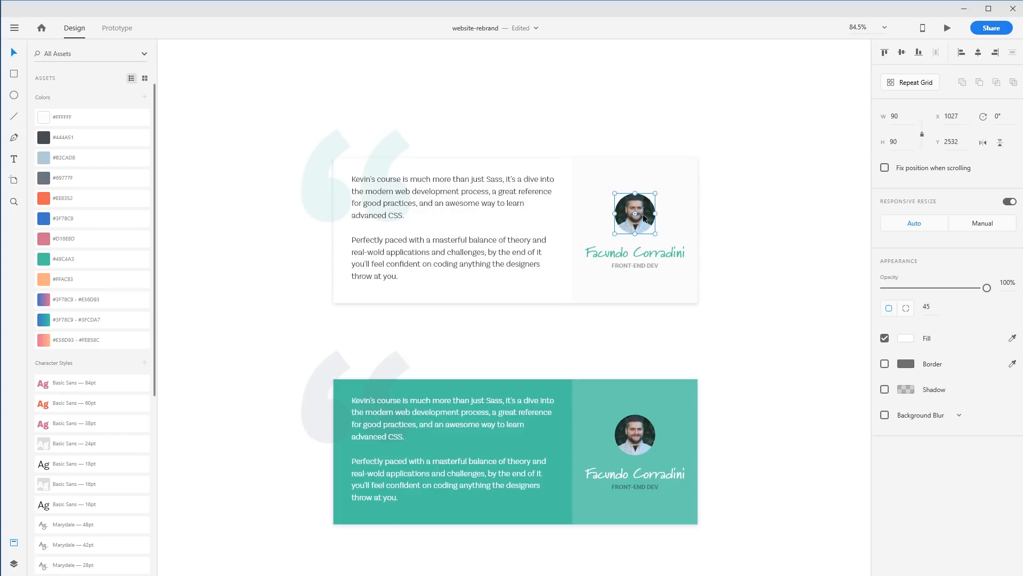
mouse_move(646, 215)
left_mouse_down()
mouse_move(654, 209)
mouse_move(648, 218)
left_mouse_up()
key("l")
mouse_move(658, 379)
left_mouse_down()
mouse_move(660, 187)
mouse_move(697, 216)
left_mouse_up()
key("ctrl+z")
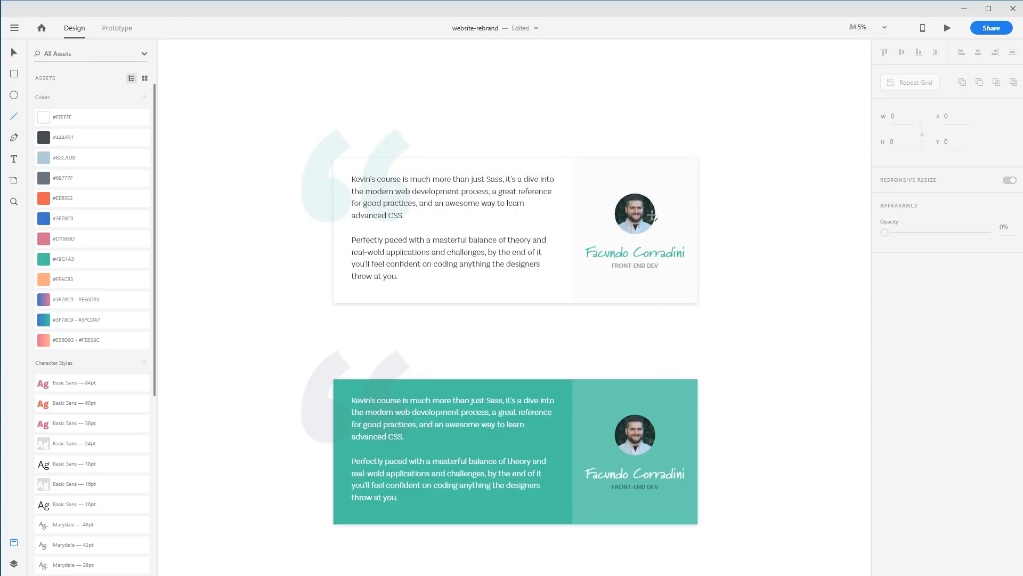
Draw a 90 × 90 circle over the author photo in the original testimonial card
left_click(13, 96)
left_click_drag(611, 194, 662, 235)
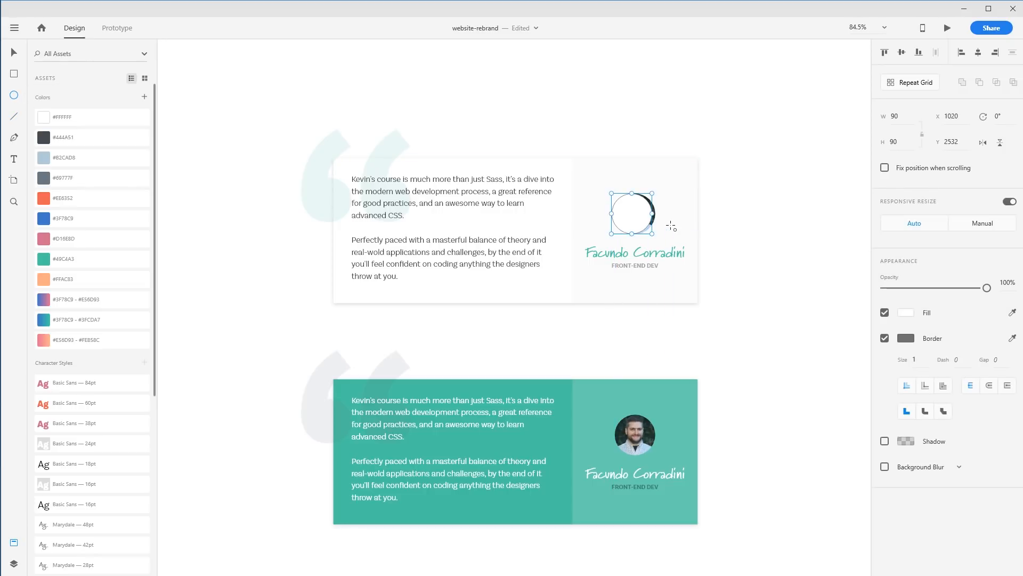
key("ctrl+z")
left_click_drag(623, 201, 653, 233)
key("ctrl+z")
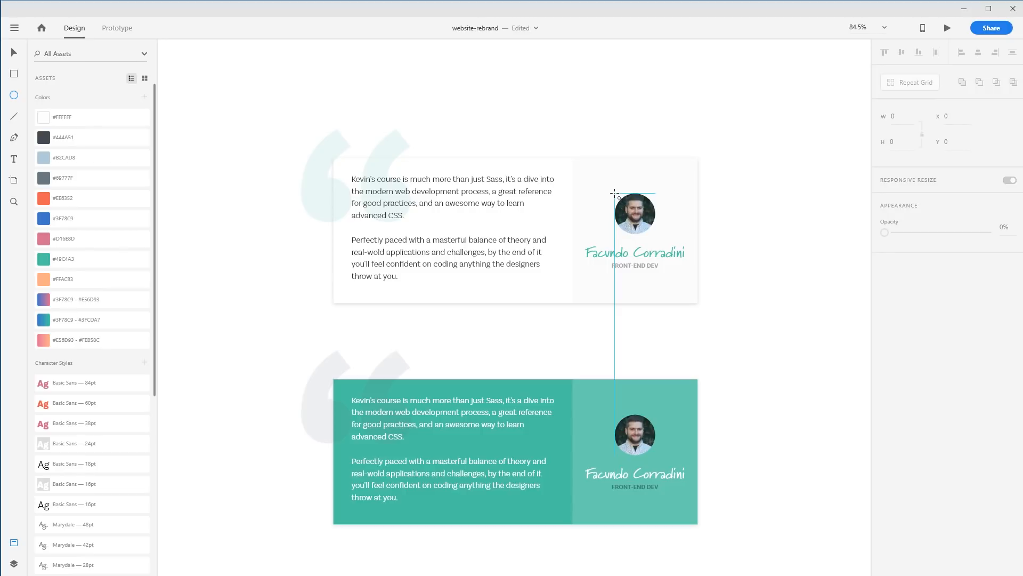
left_click_drag(614, 192, 655, 234)
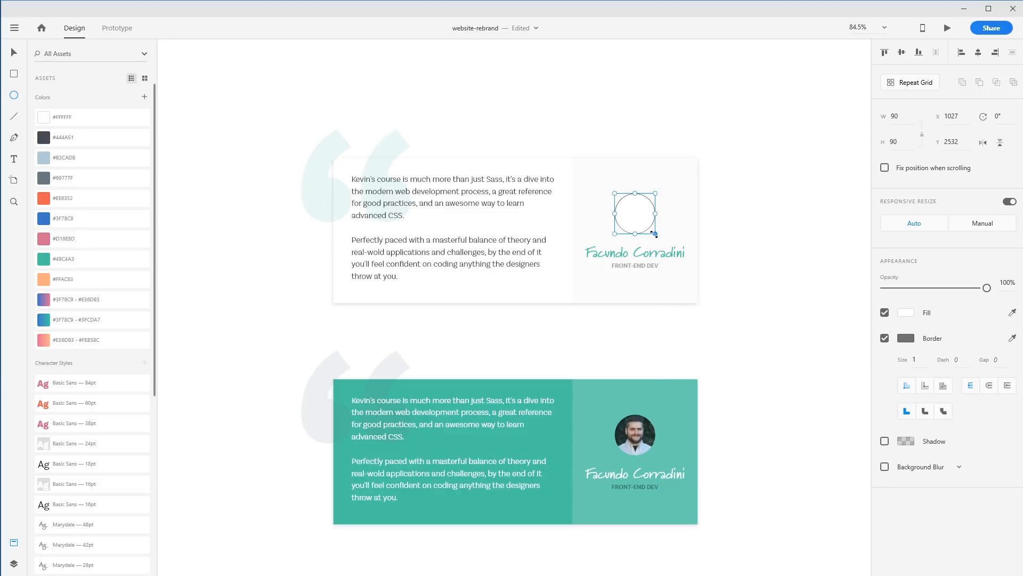
Remove the circle's border, fill it with #49CAA3 and send it behind the photo
left_click(884, 338)
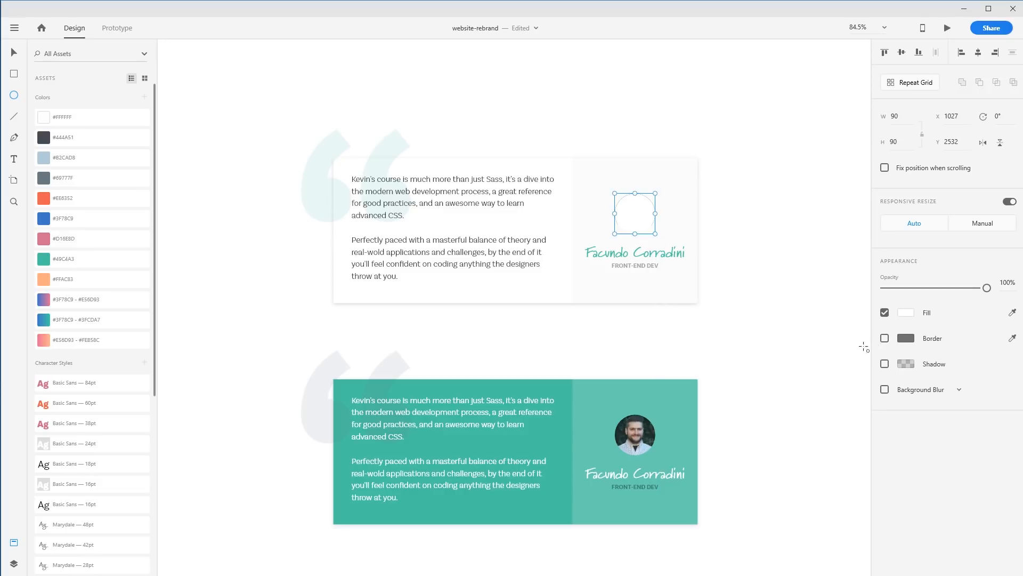
left_click(51, 259)
key("v")
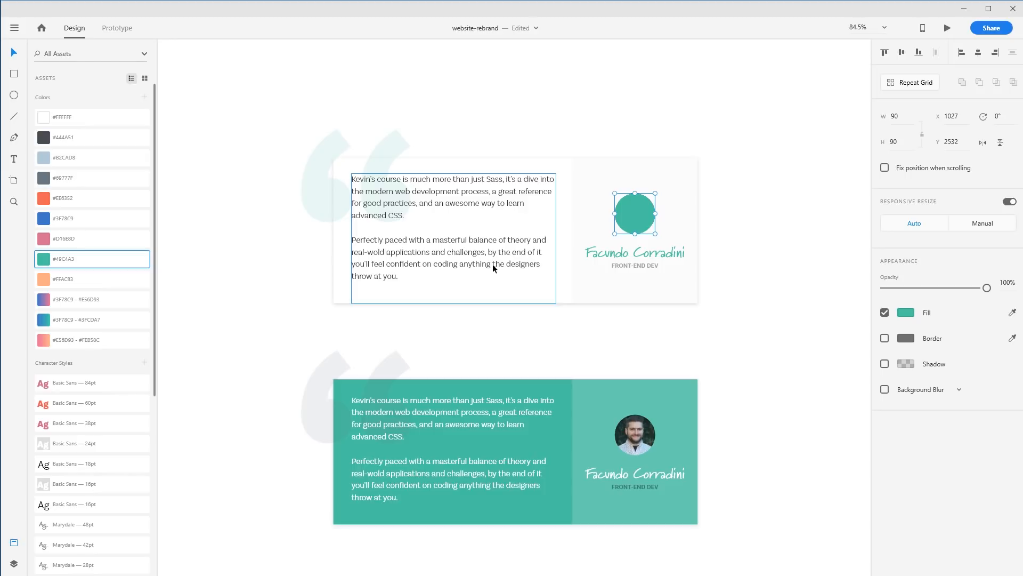
key("ctrl+[")
Nudge the teal circle about 30 px right and 30 px down to offset it from the photo
key("Right")
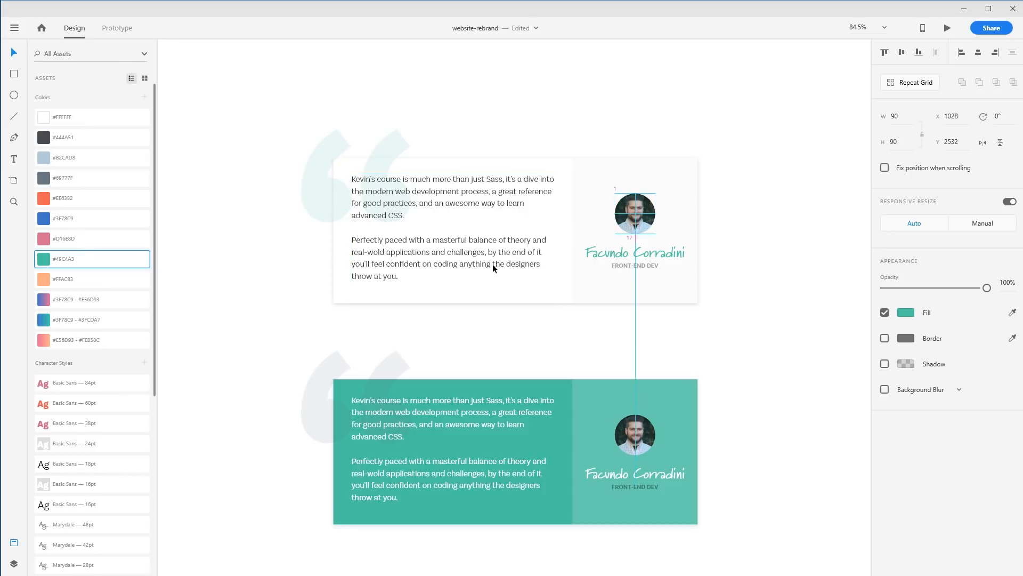
key("shift+Right")
key("shift+Right")
key("shift+Right")
key("shift+Down")
key("shift+Down")
key("shift+Down")
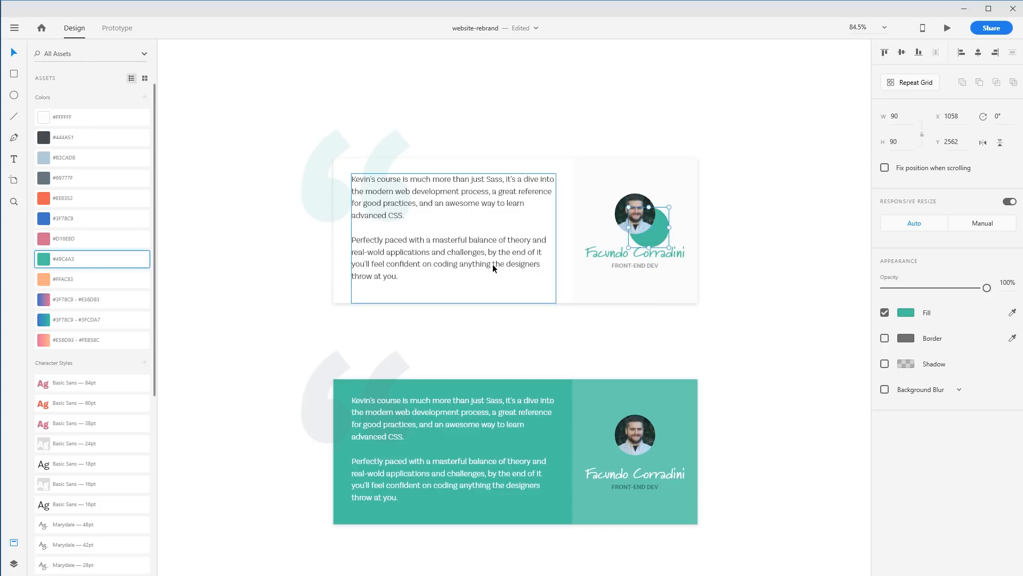
Nudge the teal circle around behind the author photo to fine-tune its offset
key("Left")
key("Left")
key("Left")
key("shift+Up")
key("Up")
key("Up")
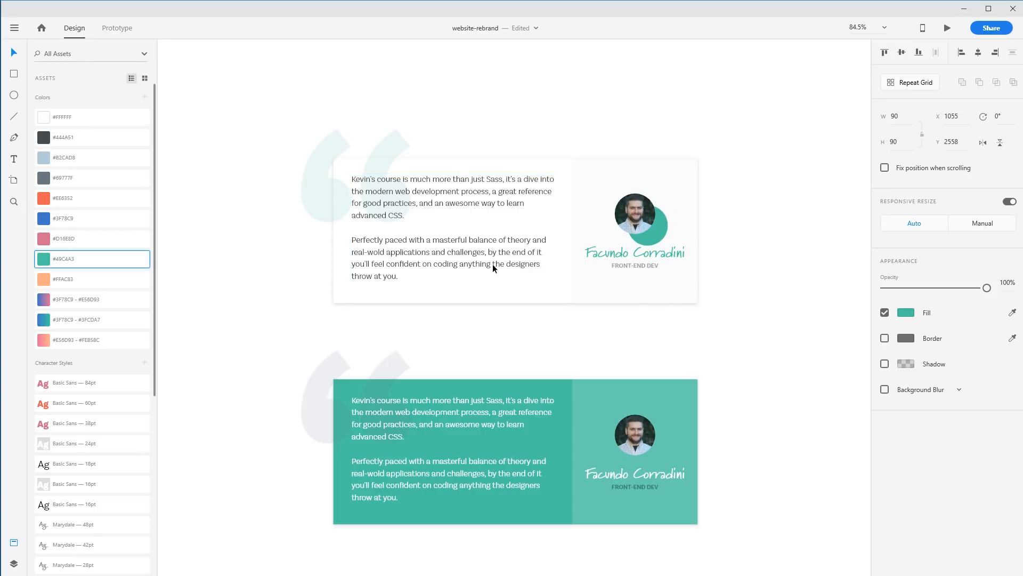
key("shift+Left")
key("Left")
key("Up")
key("Up")
key("Up")
key("Up")
key("Up")
key("Up")
key("Up")
key("Up")
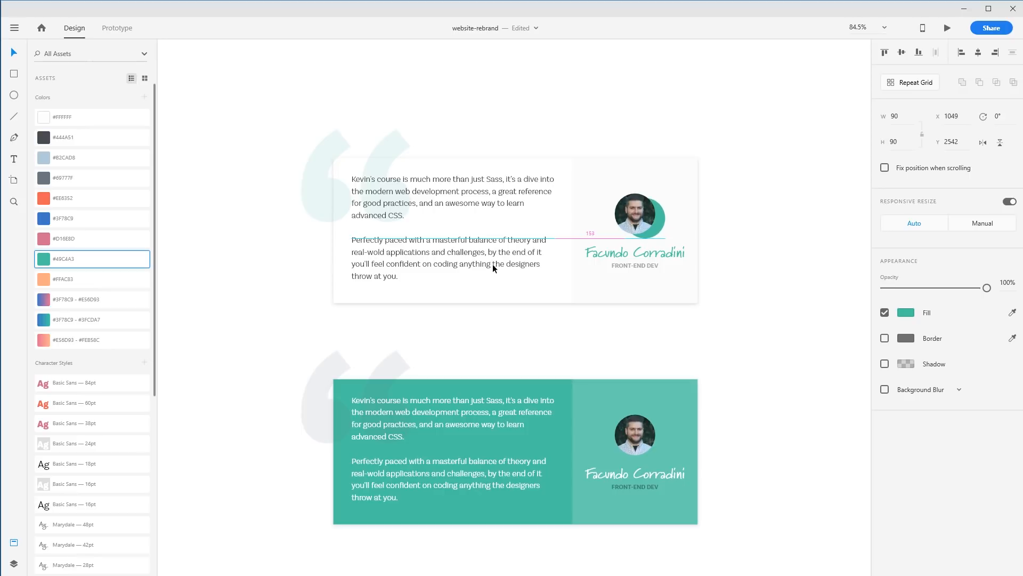
key("Left")
key("Left")
key("Left")
key("Left")
key("Left")
key("Left")
key("Left")
key("Left")
key("Up")
key("Up")
key("Up")
key("Up")
key("Up")
key("Up")
key("Up")
key("Up")
key("Right")
key("Right")
key("Down")
key("Down")
key("Down")
key("Down")
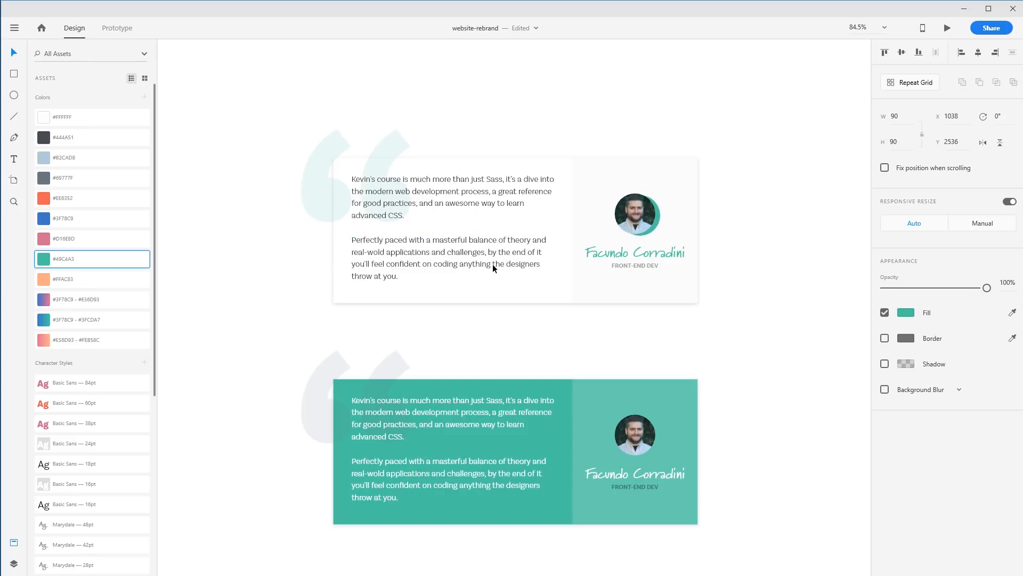
key("Down")
key("Down")
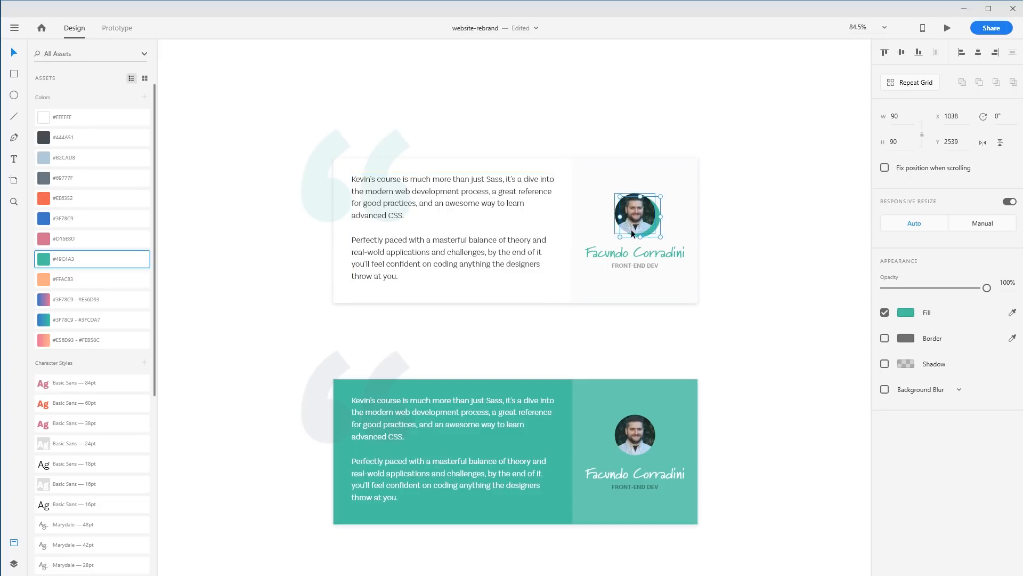
Move the author photo group, then undo that move and the recent circle nudges
left_click(635, 226)
left_click(661, 223)
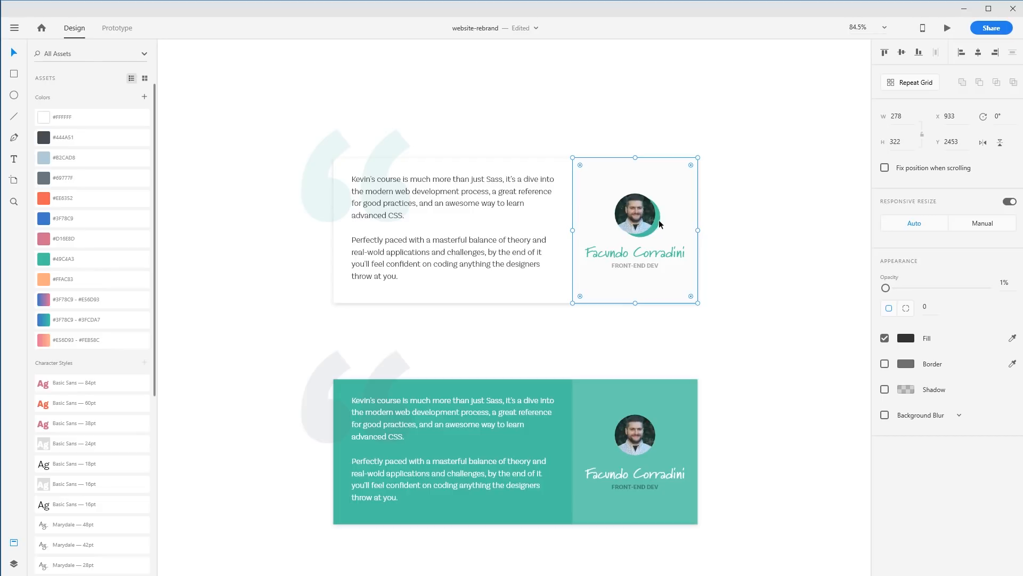
left_click_drag(659, 222, 696, 214)
key("ctrl+z")
key("ctrl+z")
key("ctrl+z")
key("ctrl+z")
key("ctrl+z")
key("ctrl+z")
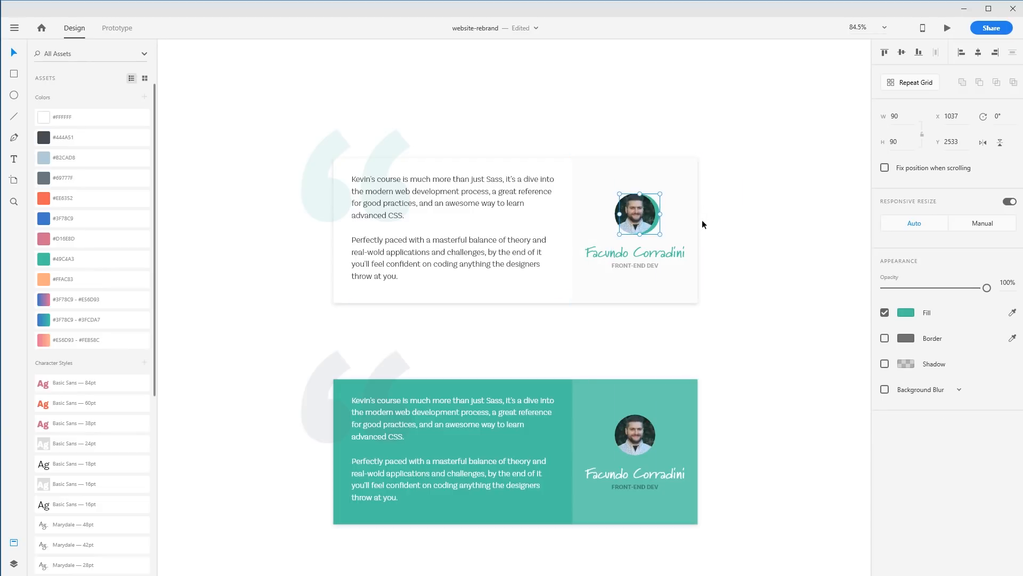
key("ctrl+z")
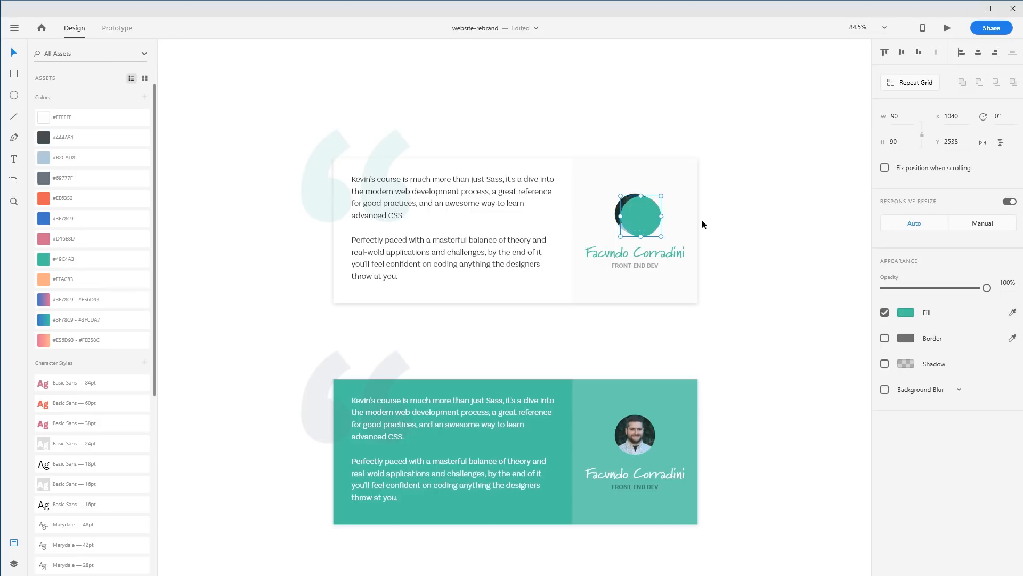
Shift the teal circle slightly and enable Background Blur on it, leaving border and shadow off
left_click_drag(644, 221, 643, 228)
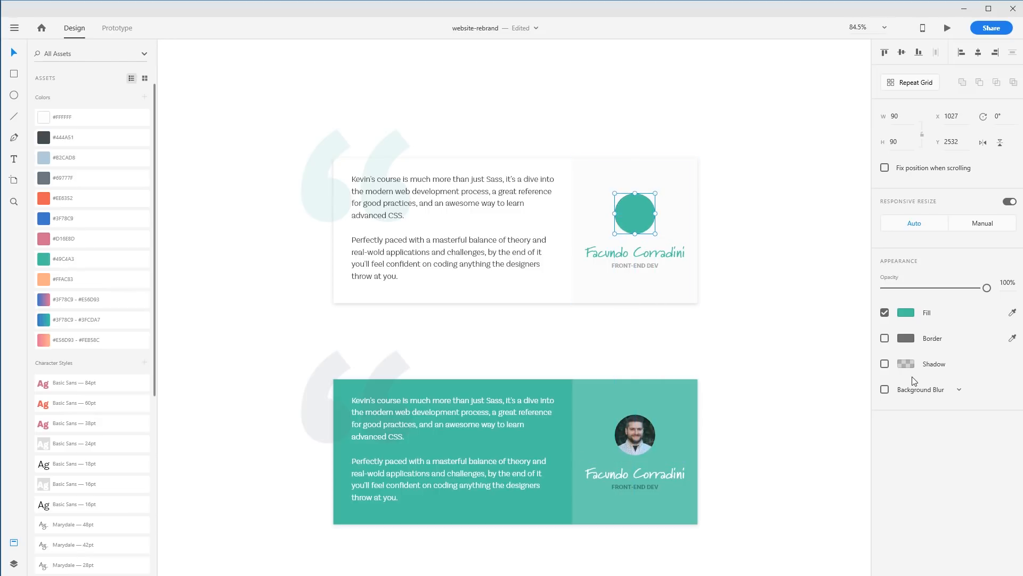
left_click(885, 338)
left_click(884, 337)
left_click(885, 363)
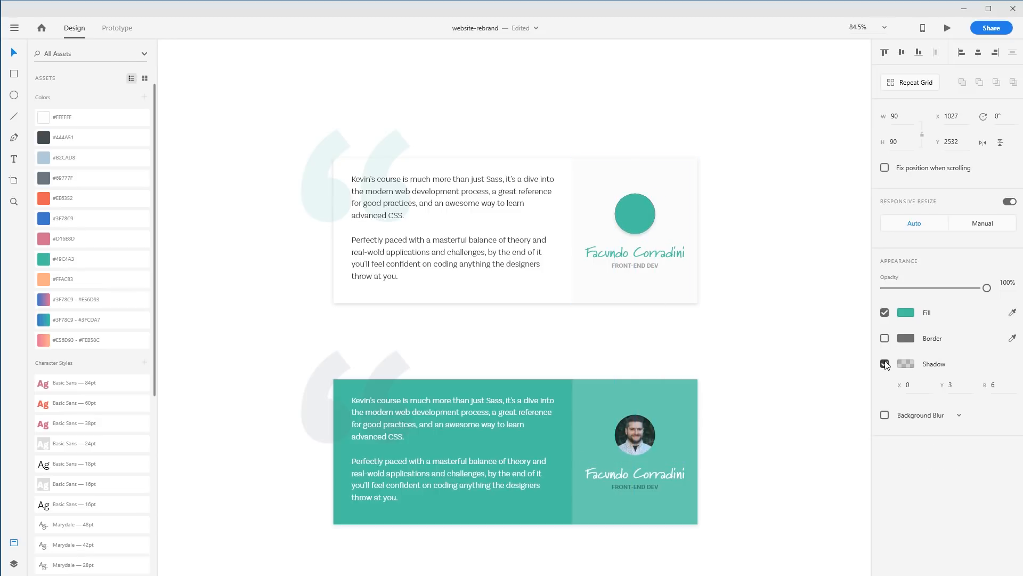
left_click(885, 364)
left_click(885, 389)
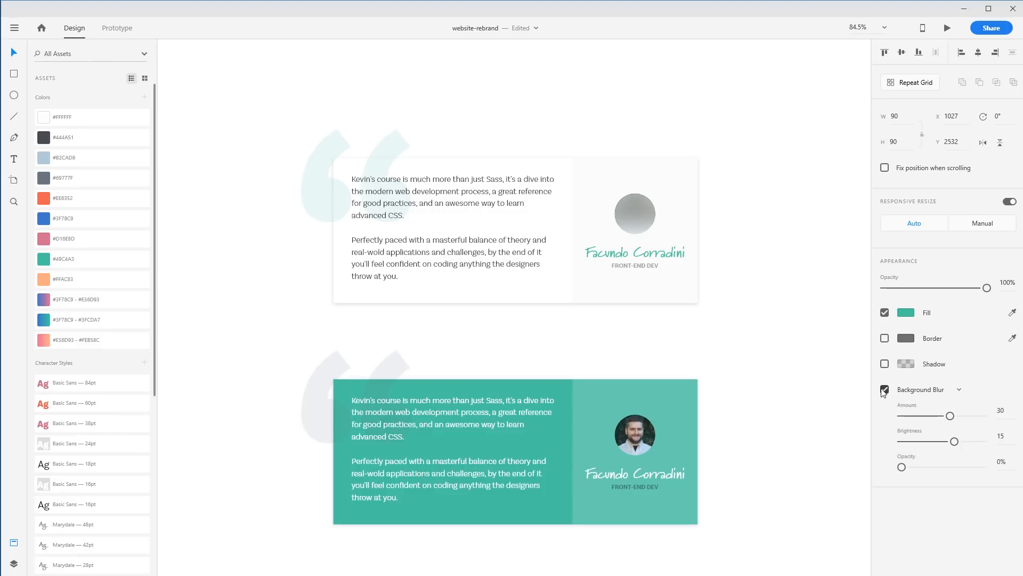
Set the circle's background blur amount to 0 and brightness to -2
left_click_drag(903, 466, 832, 461)
left_click(730, 337)
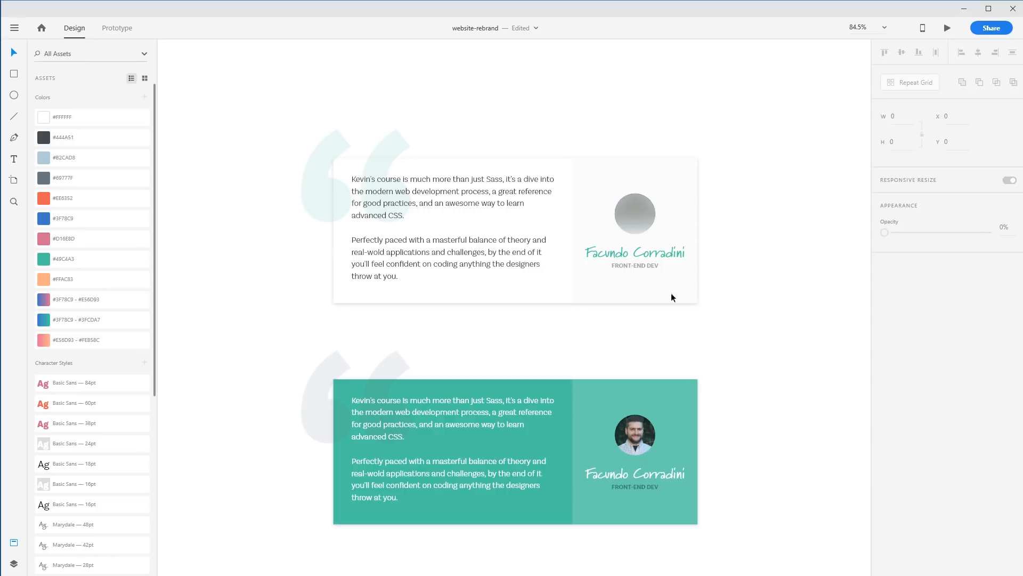
mouse_move(635, 207)
left_mouse_down()
mouse_move(687, 231)
mouse_move(635, 209)
left_mouse_up()
left_click_drag(949, 415, 875, 415)
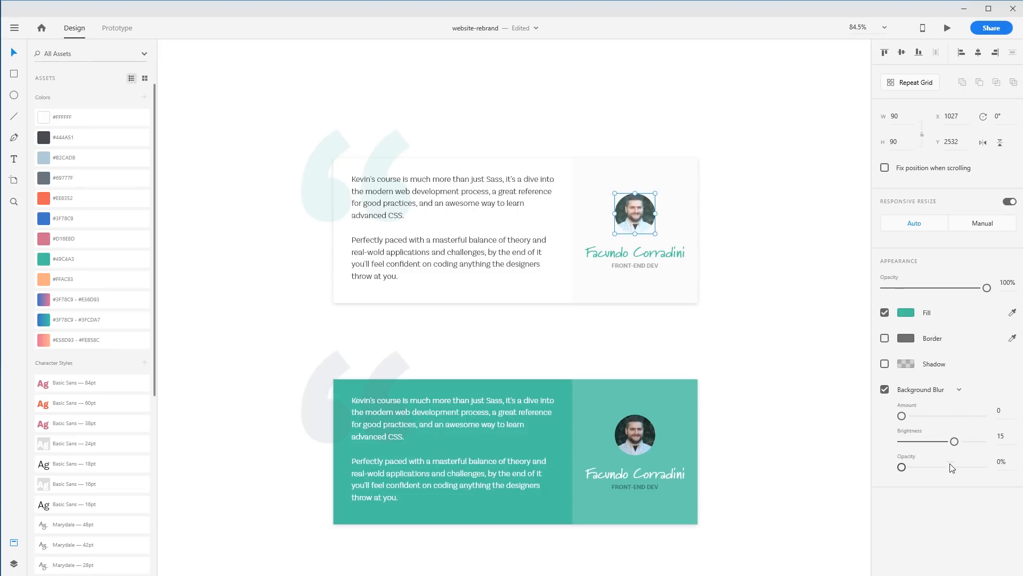
left_click_drag(955, 442, 806, 466)
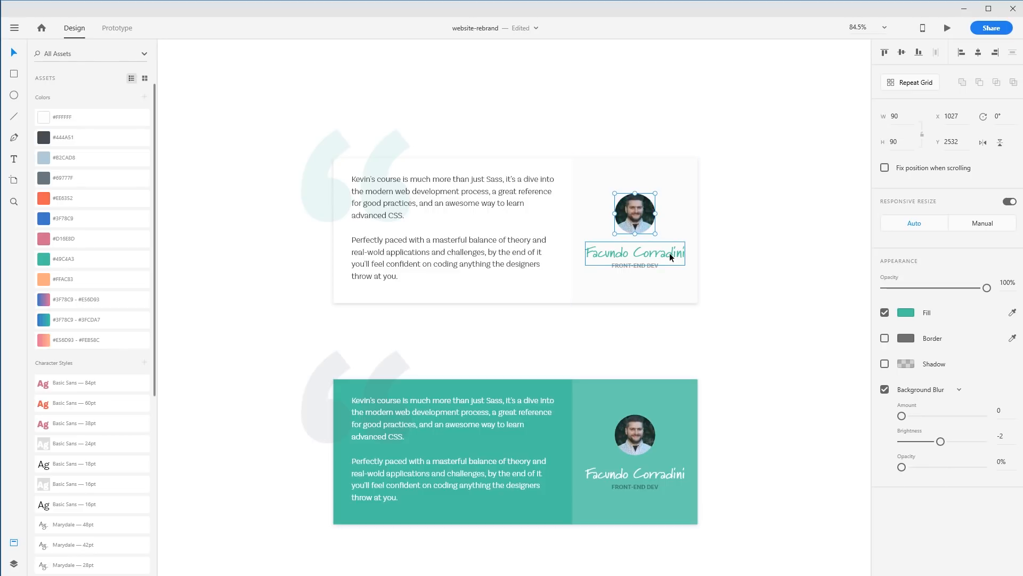
Delete the teal circle and remove the rounding from the author photo so it is square
key("Delete")
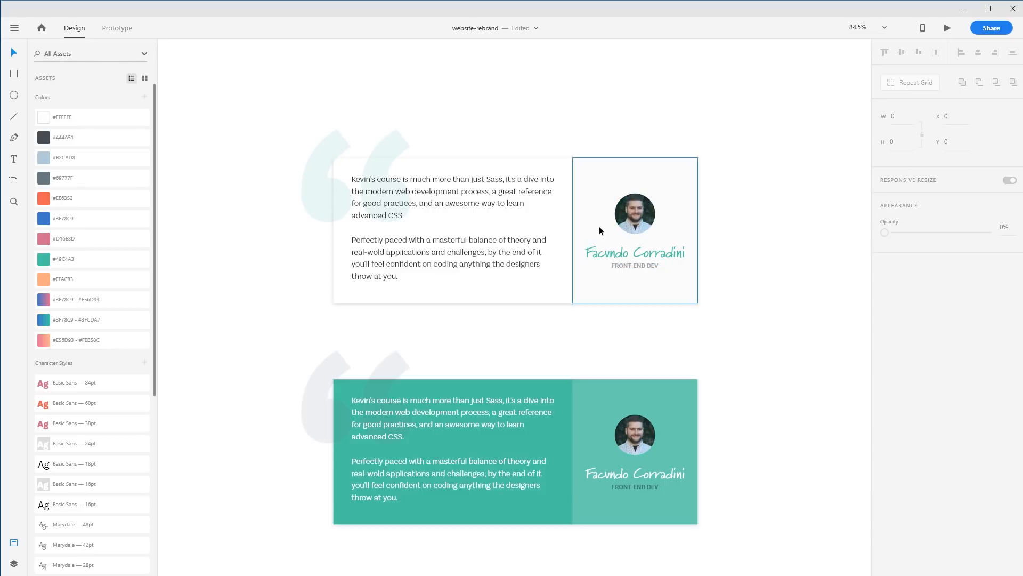
left_click(635, 219)
left_click_drag(636, 215, 606, 190)
left_click(782, 263)
key("ctrl+z")
left_click(757, 245)
Draw a 96 × 96 rectangle behind the author photo, removing its border and filling it #49CAA3
left_click(14, 74)
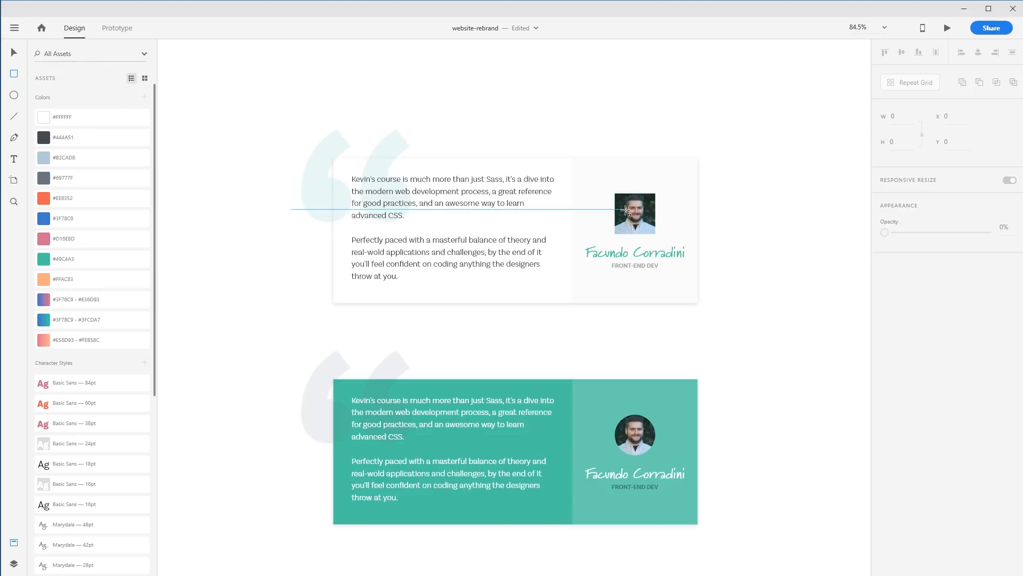
left_click_drag(620, 198, 671, 241)
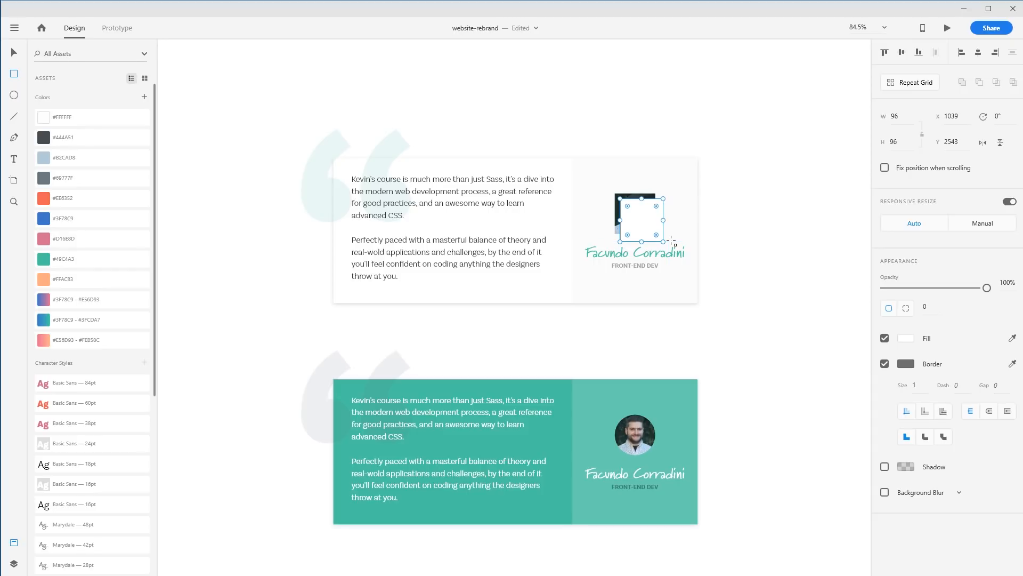
key("ctrl+shift+[")
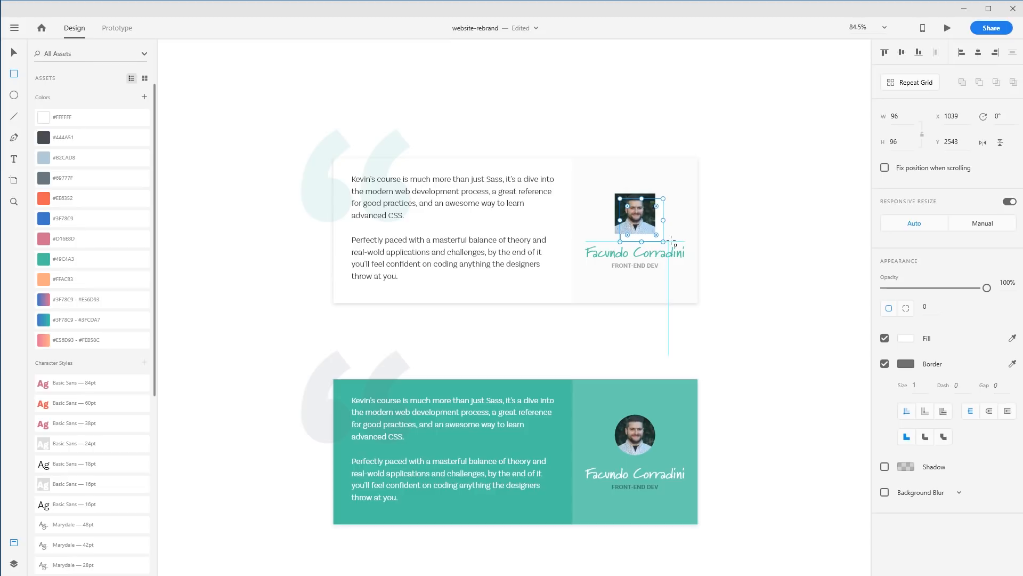
left_click(884, 364)
left_click(80, 259)
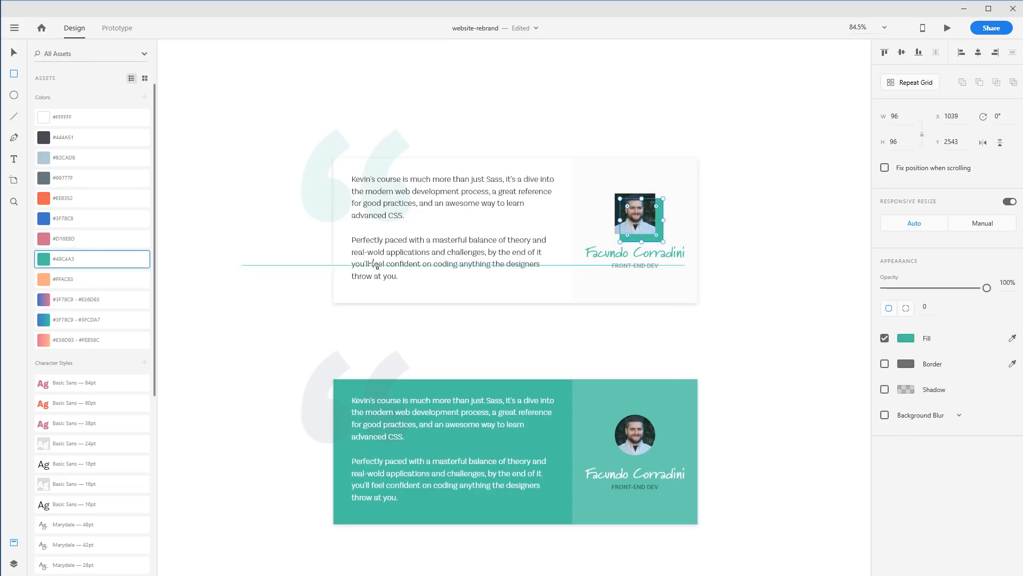
Nudge the teal square about 6 px left and 6 px up
left_click(724, 262)
key("Left")
key("Left")
key("Left")
key("Up")
key("Up")
key("Up")
key("Up")
key("Left")
key("Right")
key("Up")
key("Left")
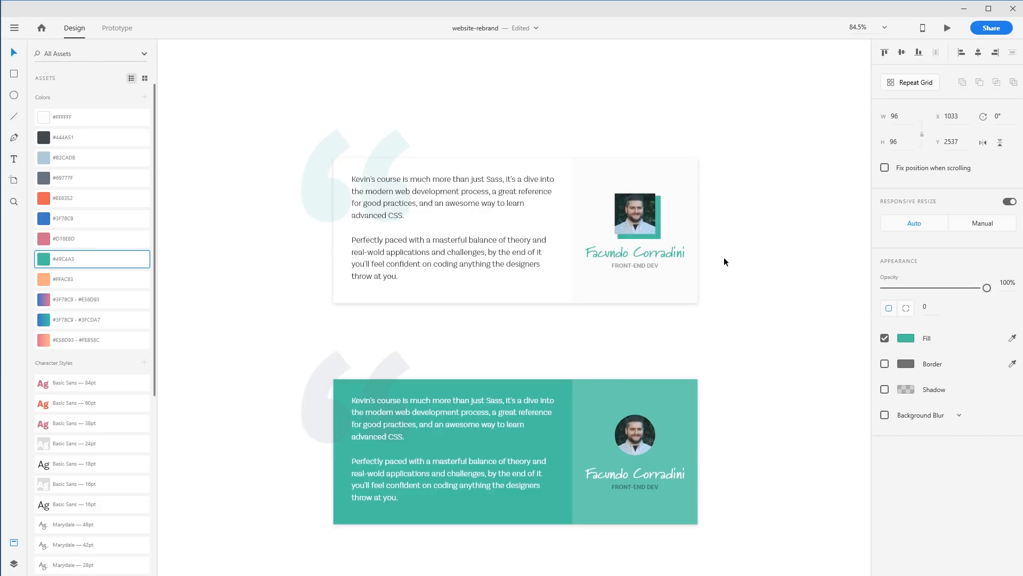
Shrink the teal square to 78 × 78 from its top-left corner
left_click(723, 257)
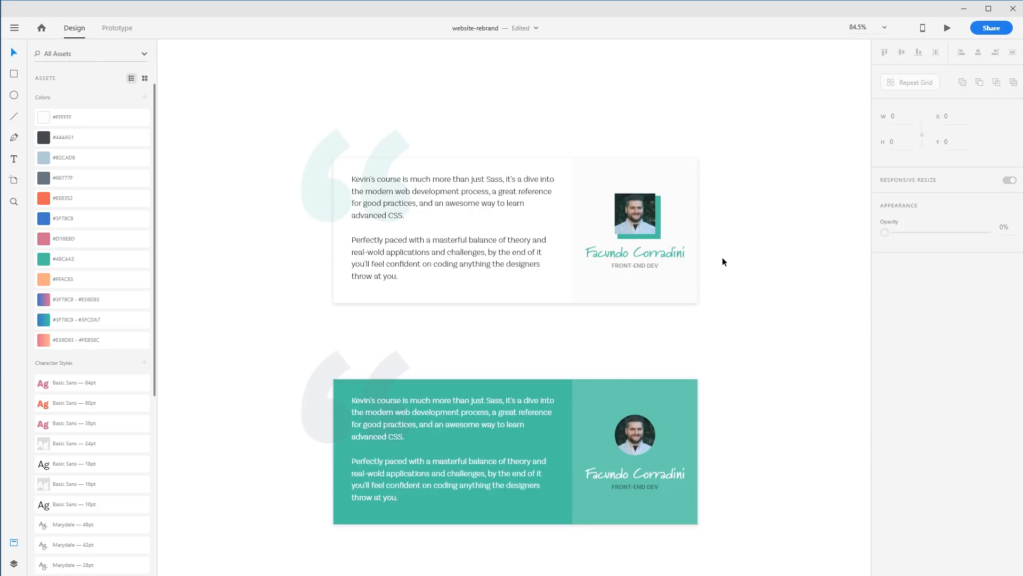
left_click(659, 237)
left_click_drag(618, 196, 626, 204)
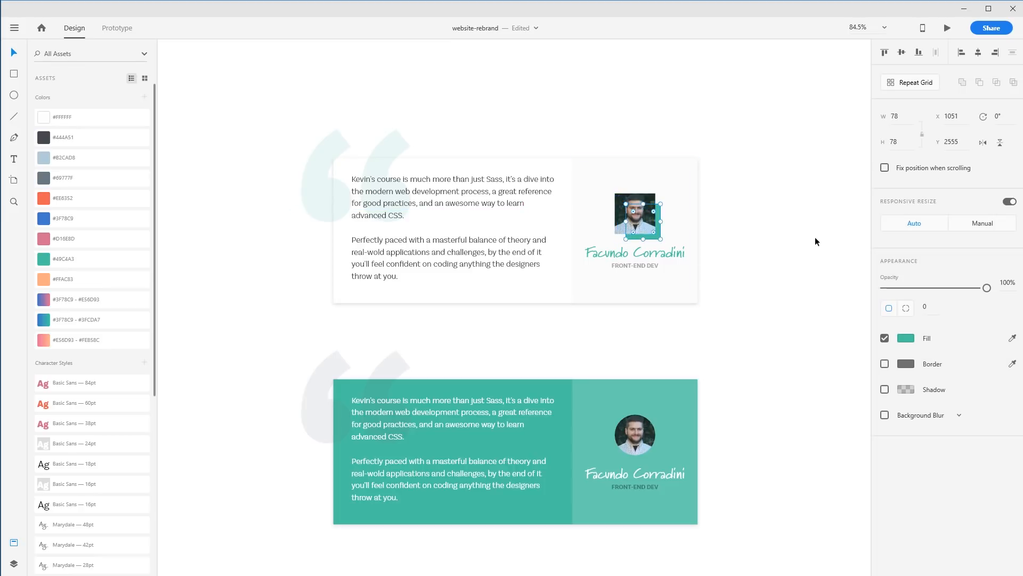
left_click(811, 240)
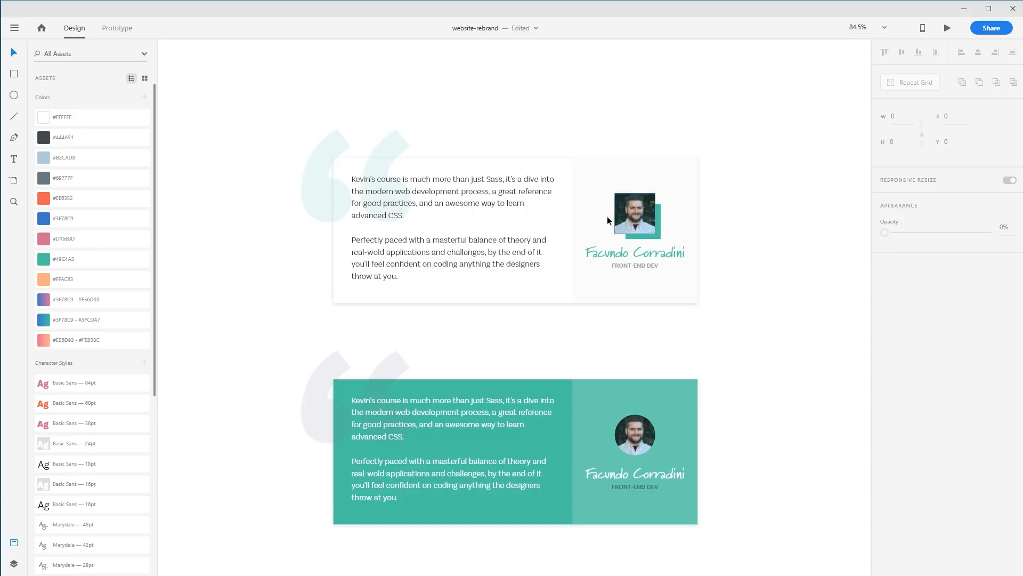
Delete the teal testimonial card variant
left_click_drag(732, 362, 308, 499)
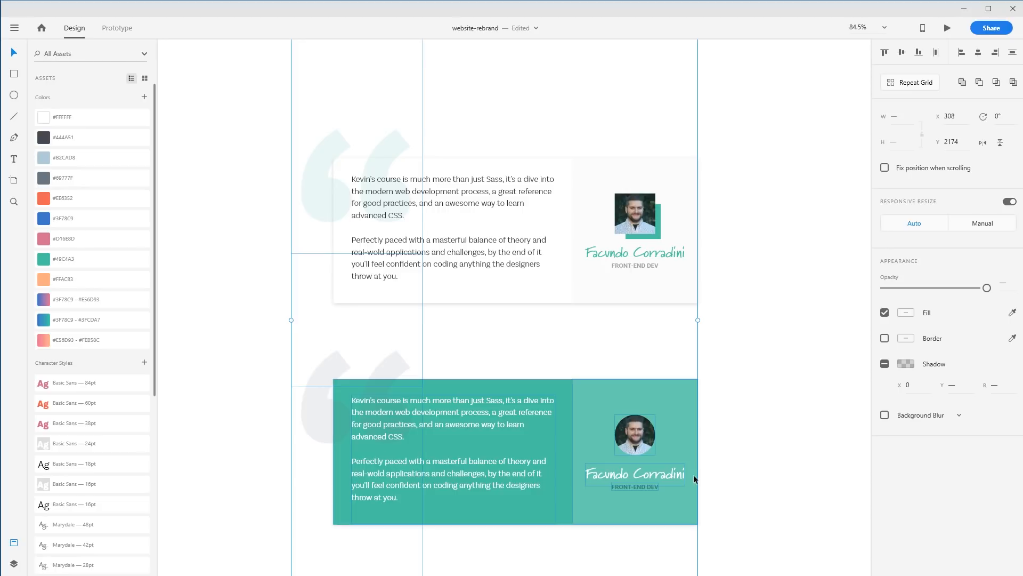
key("Delete")
key("ctrl+z")
left_click(309, 225, "shift")
key("Delete")
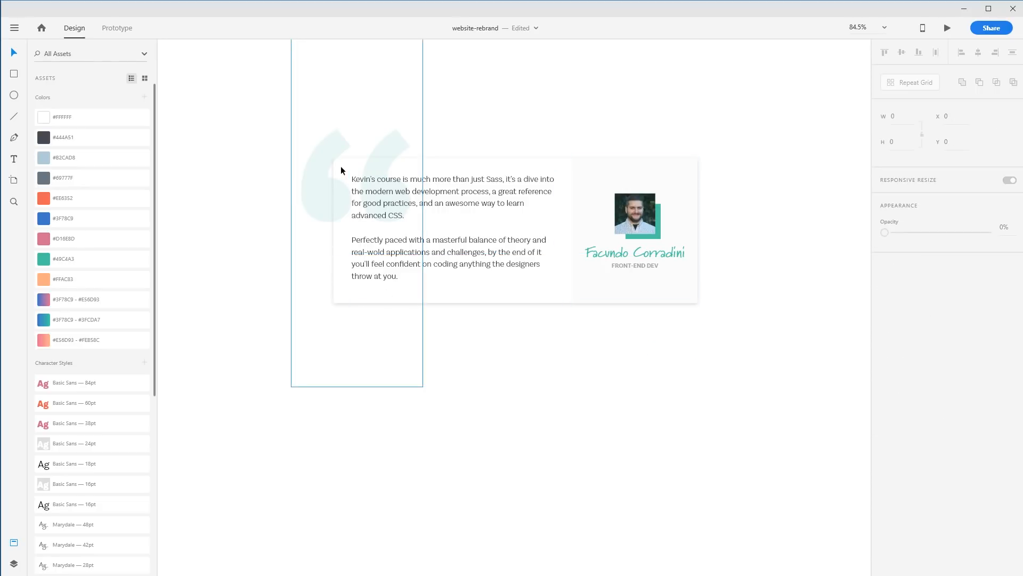
Duplicate the original testimonial card into the space below it
left_click_drag(731, 358, 372, 372)
left_click_drag(463, 361, 458, 170)
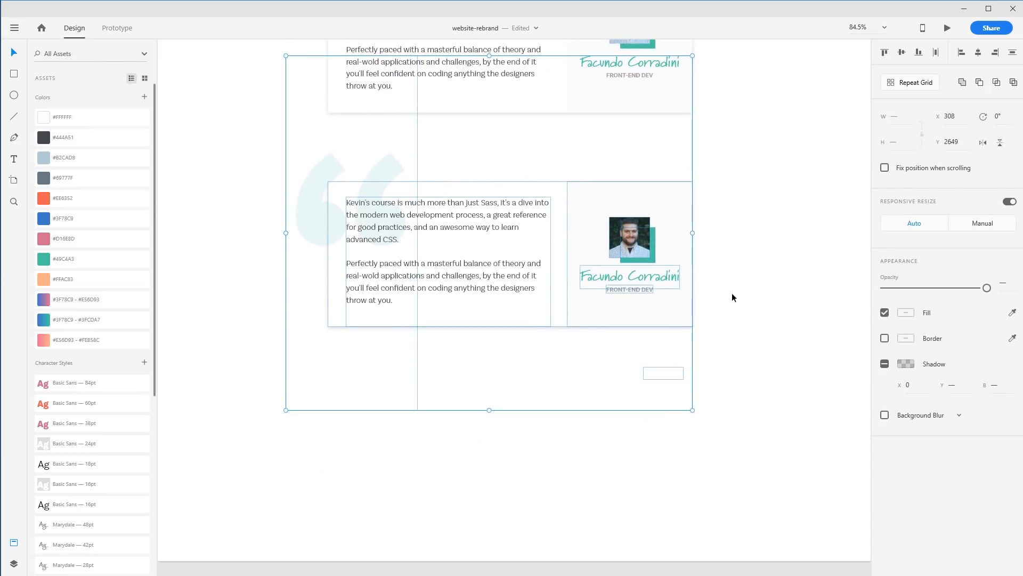
left_click(731, 293)
Enlarge the copied teal square to about 273 × 320 behind the author panel and send it to the back
left_click_drag(655, 254, 576, 333)
key("ctrl+shift+bracketleft")
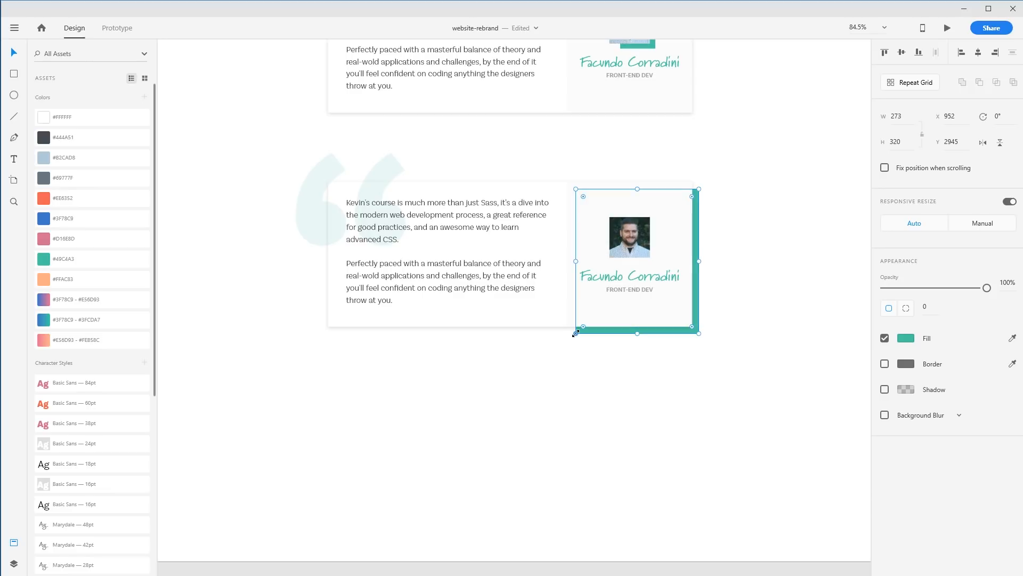
Stretch the teal rectangle to about 794 wide behind the whole second card
left_click(580, 363)
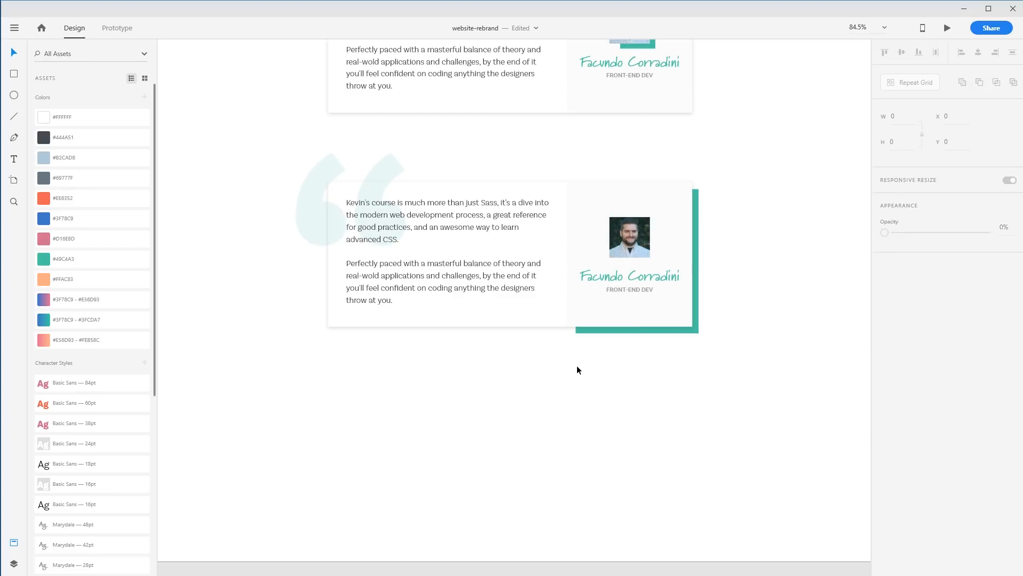
left_click_drag(578, 364, 586, 381)
left_click(594, 349)
left_click_drag(584, 279, 351, 295)
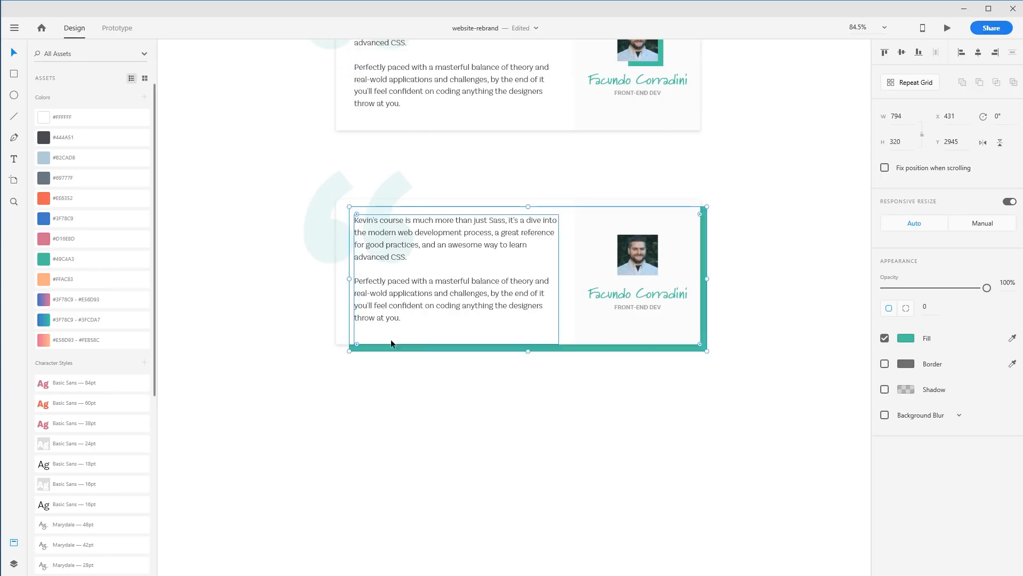
left_click(507, 447)
left_click_drag(508, 451, 522, 478)
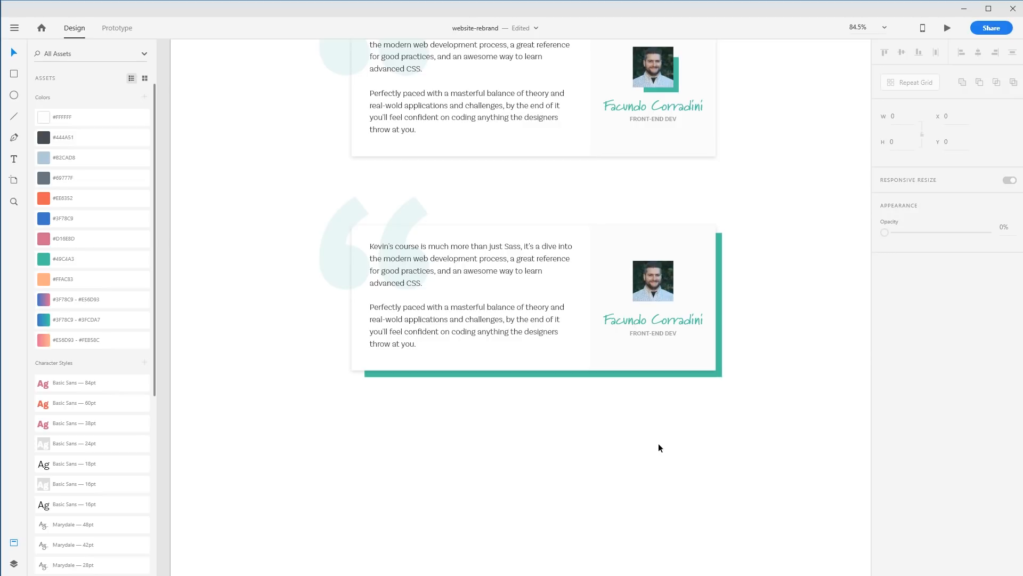
Rearrange the teal backing into accents at the second card's top-left and bottom-right corners
left_click(721, 374)
left_click_drag(365, 233, 381, 255)
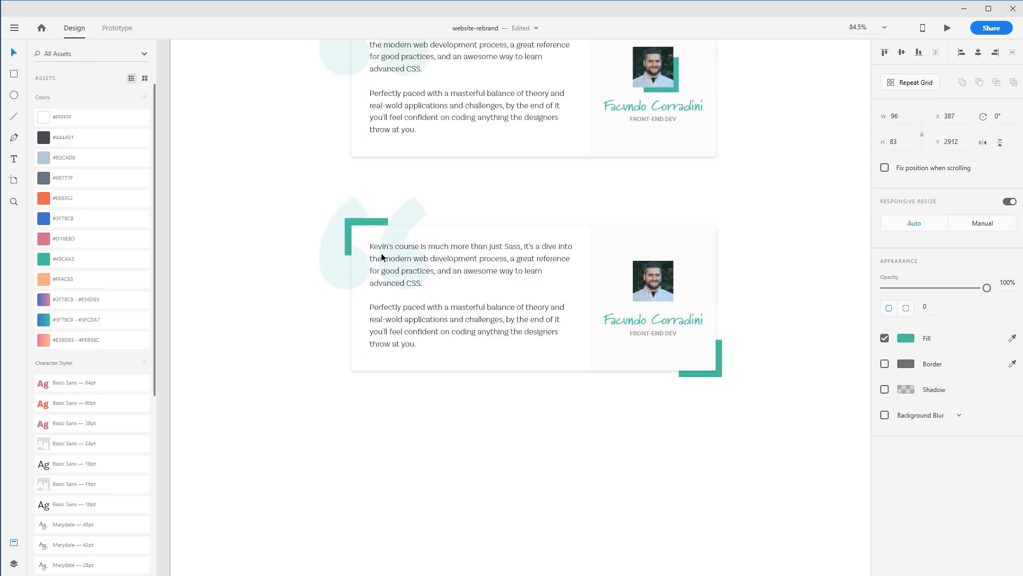
Shrink the decorative quote mark to size 283 and move it into the card's top-left corner
left_click_drag(413, 203, 451, 241)
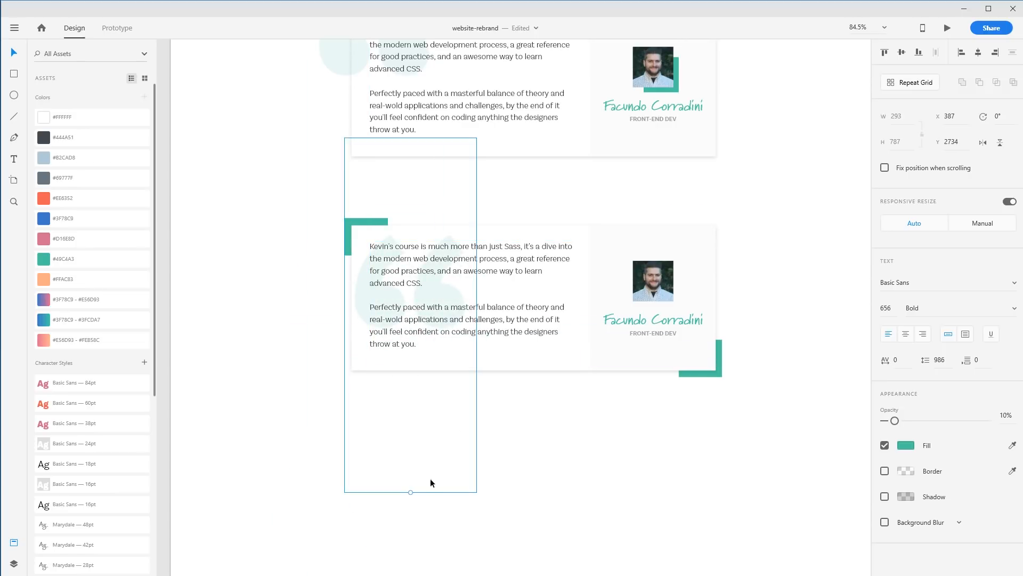
left_click_drag(410, 491, 420, 290)
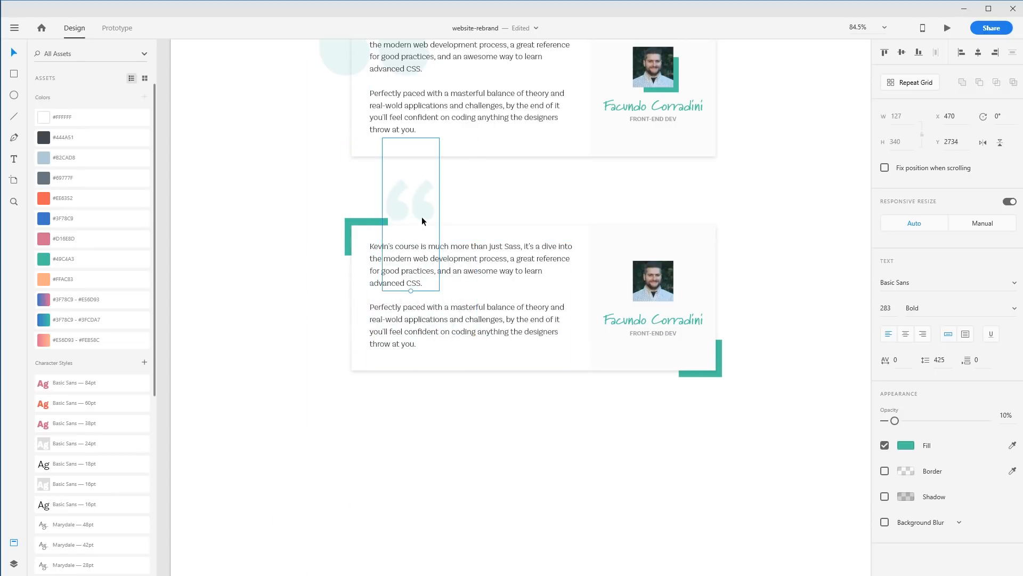
left_click_drag(422, 219, 391, 282)
left_click(355, 436)
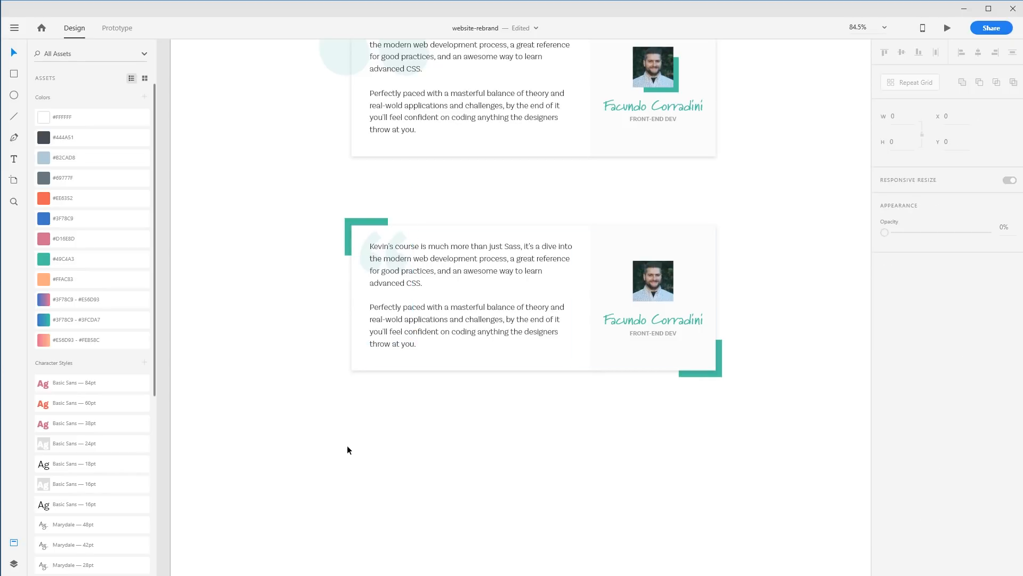
Move the teal accent from the card's top-left corner onto the author photo, then aside below the card's right end
left_click_drag(344, 253, 663, 305)
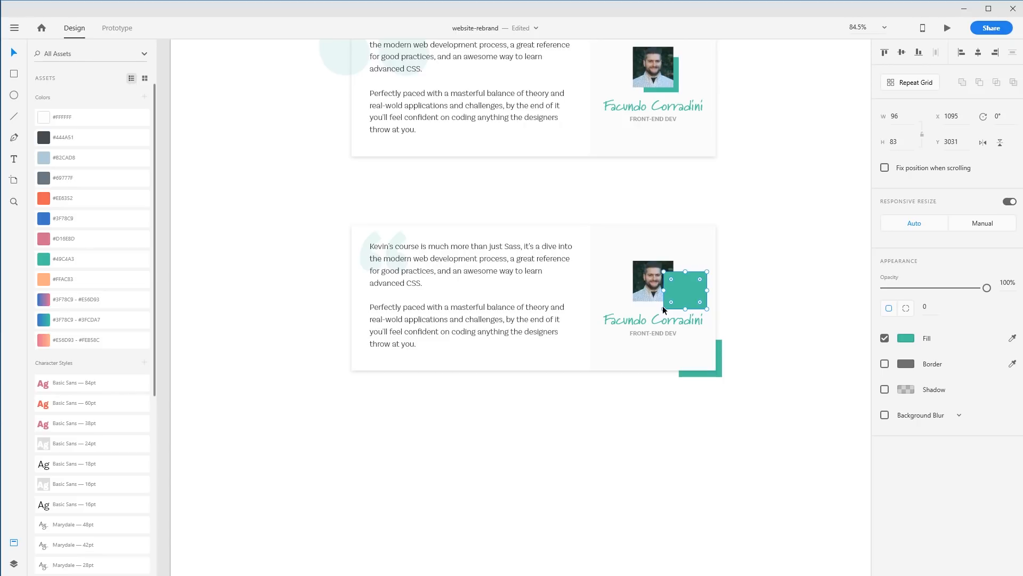
key("ctrl+shift+]")
left_click_drag(692, 287, 664, 283)
left_click(794, 344)
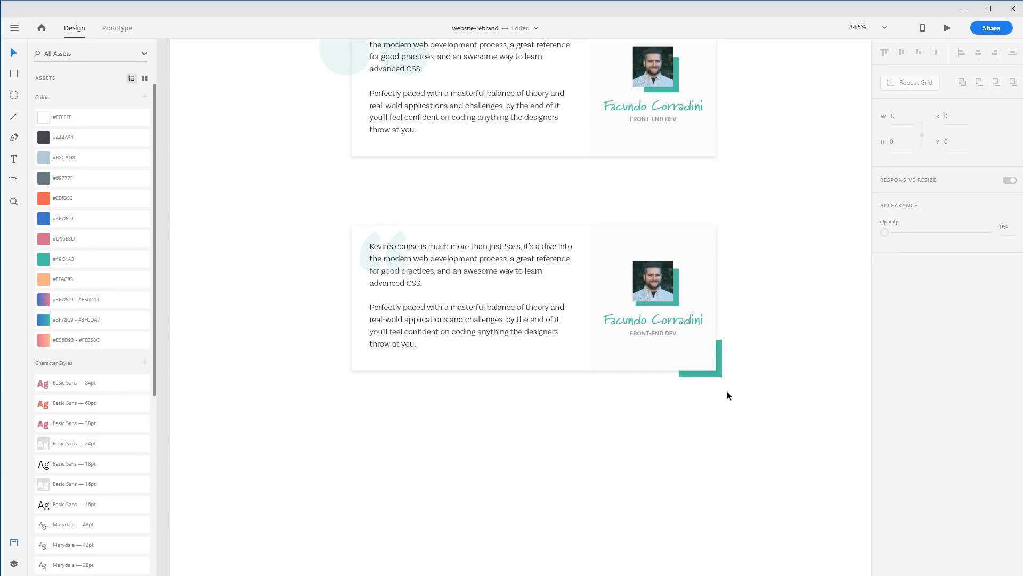
key("ctrl+z")
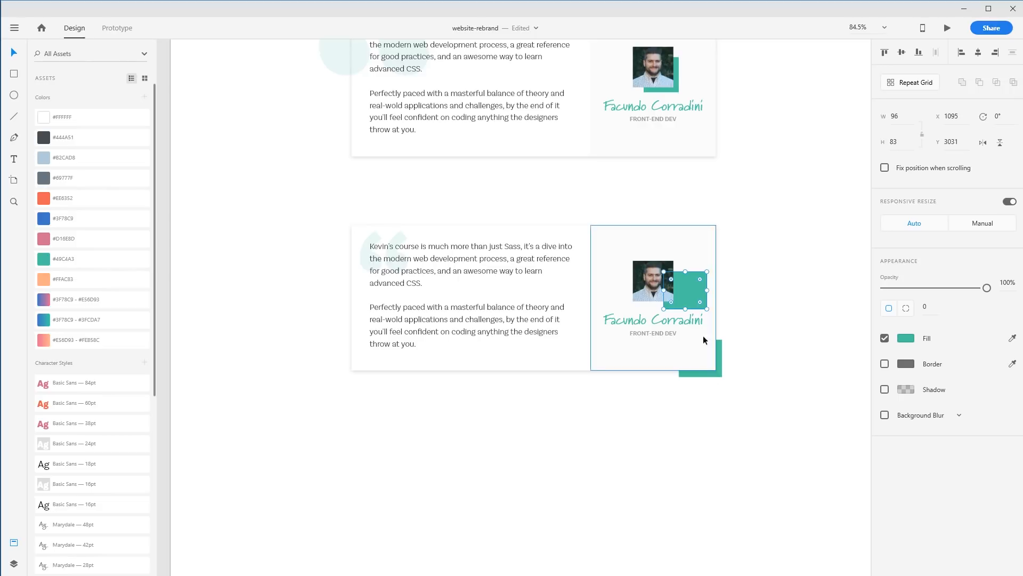
left_click_drag(693, 288, 799, 403)
left_click_drag(698, 375, 696, 372)
left_click_drag(676, 336, 346, 220)
left_click(622, 434)
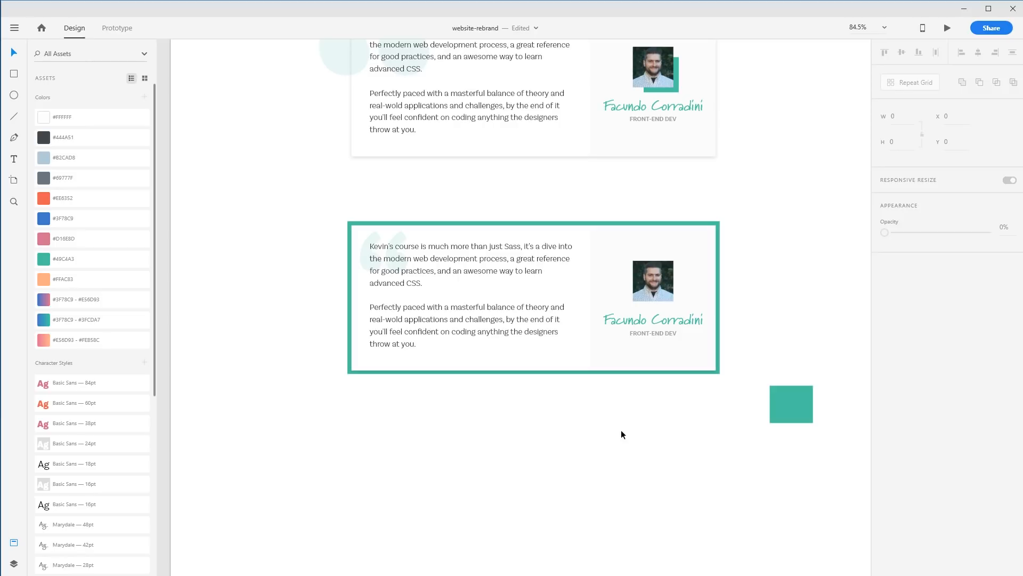
key("ctrl+z")
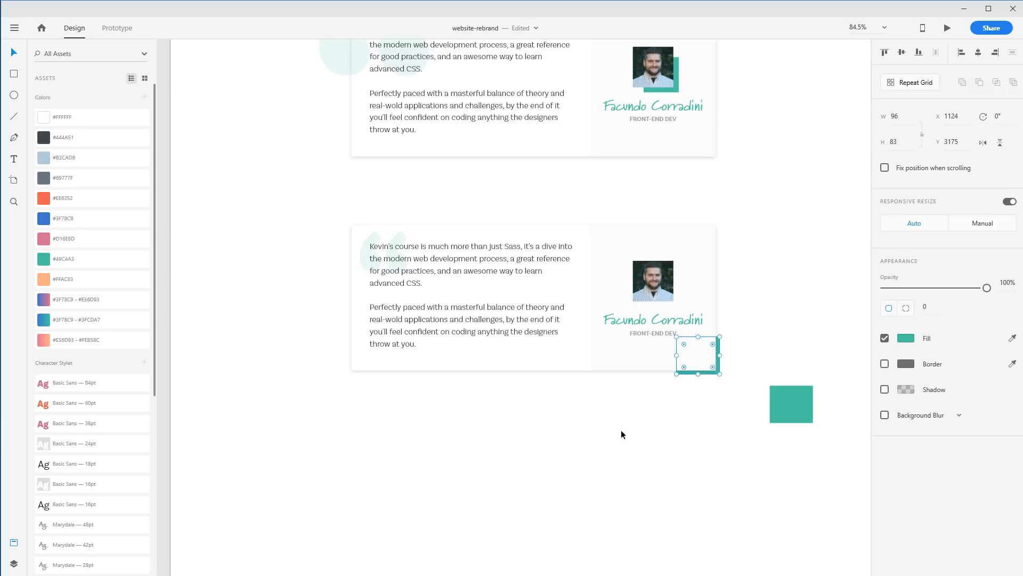
left_click(622, 430)
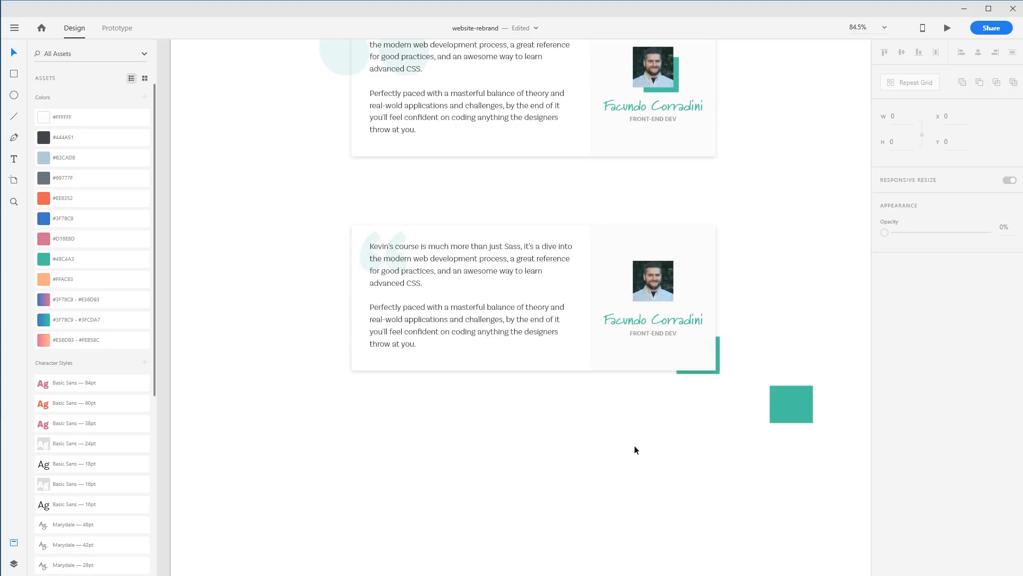
double_click(659, 332)
left_click_drag(663, 332, 676, 449)
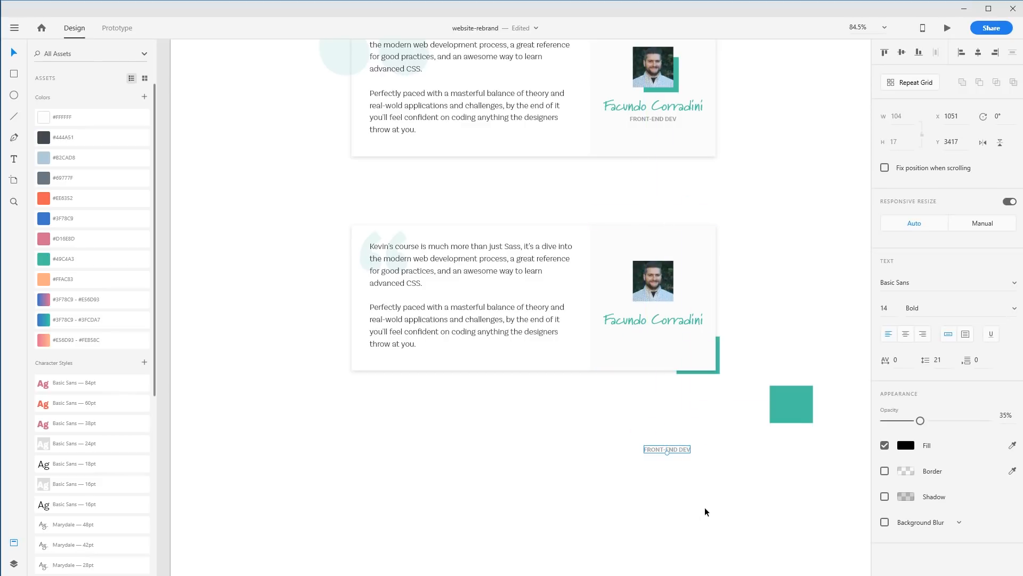
key("ctrl+z")
Enlarge the bottom-right corner accent to about 100 × 90
left_click(715, 372)
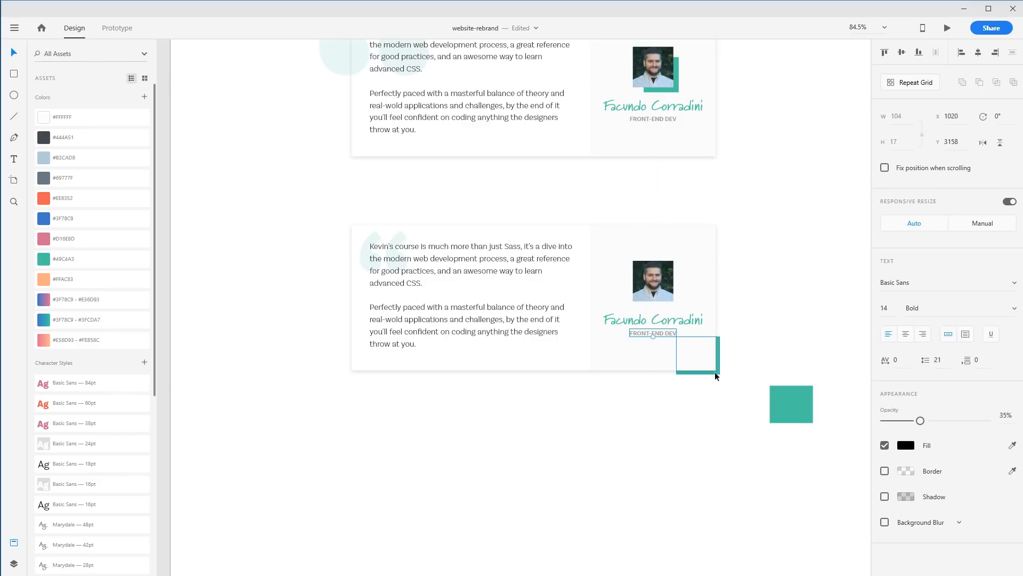
left_click_drag(719, 374, 721, 378)
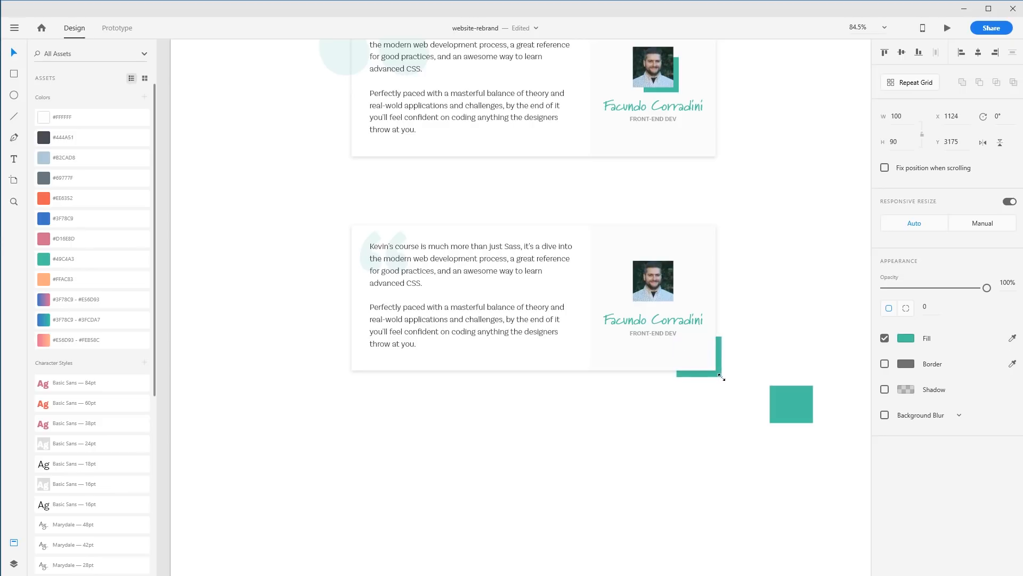
left_click(739, 421)
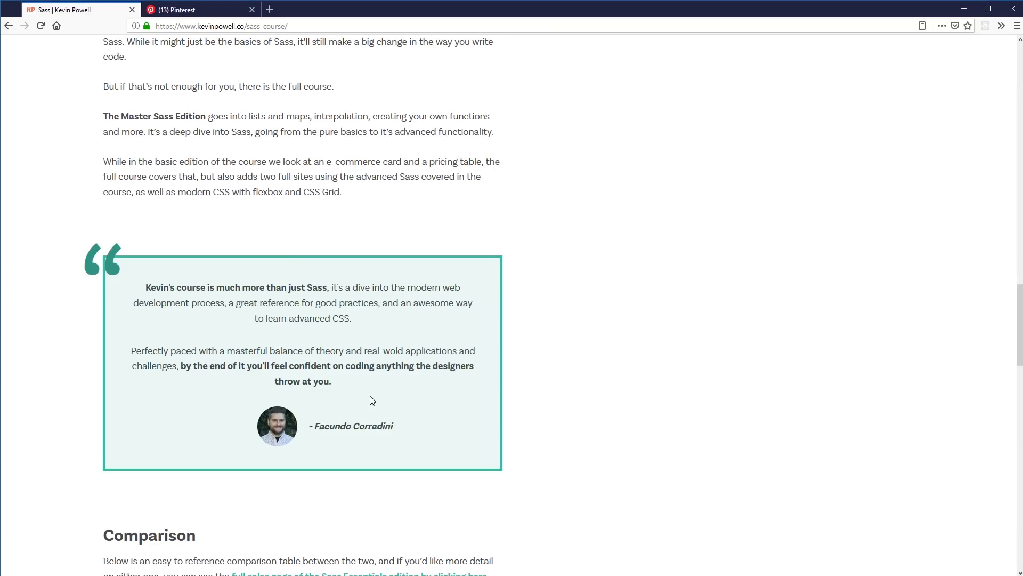
In the browser, scroll through the testimonial boxes on the live Sass course page, then return to the design
scroll(261, 415, "up", 5)
scroll(261, 414, "down", 9)
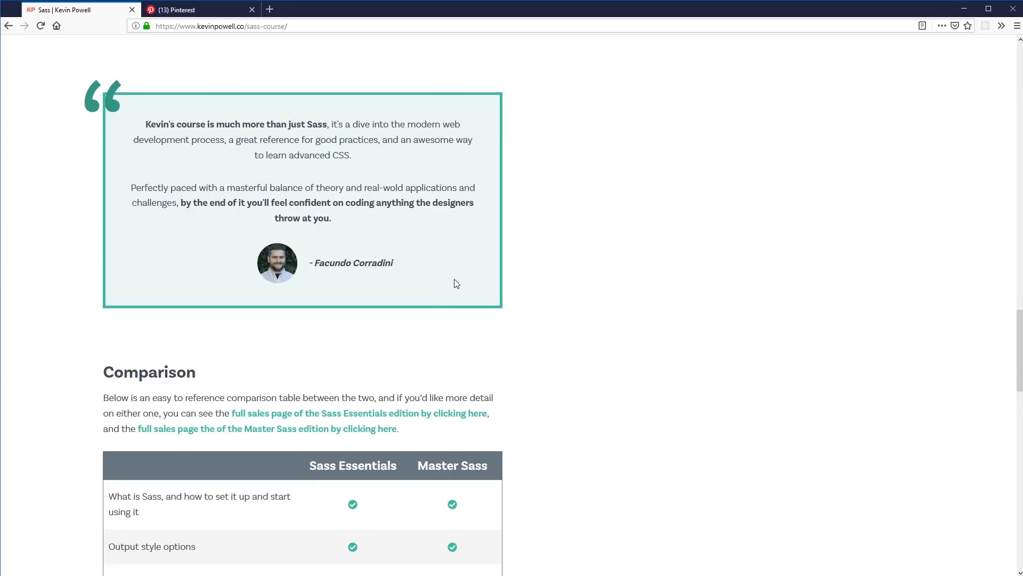
scroll(404, 349, "down", 2)
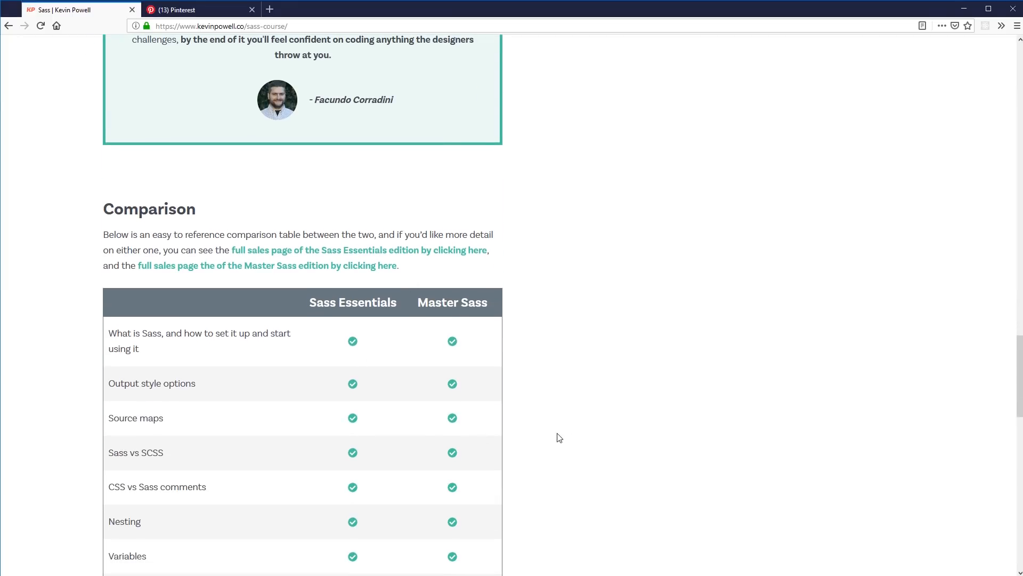
scroll(505, 434, "up", 8)
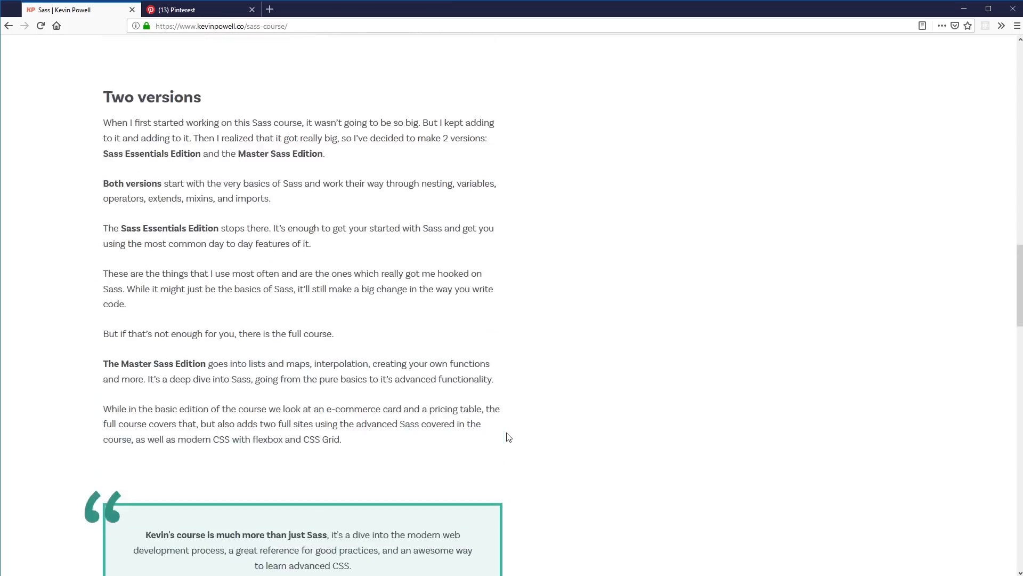
scroll(507, 438, "up", 14)
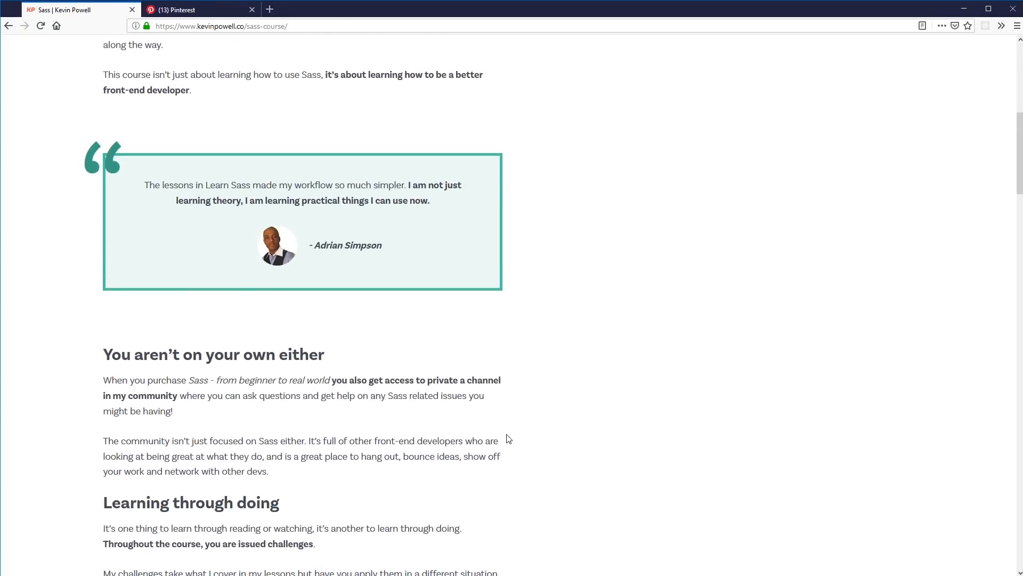
scroll(508, 438, "up", 2)
scroll(508, 438, "down", 7)
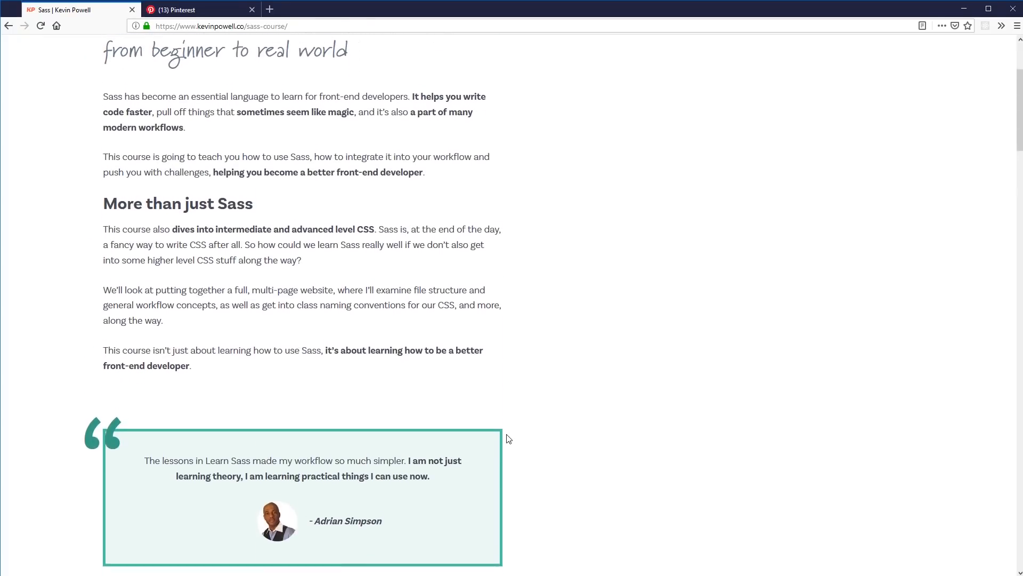
scroll(507, 438, "down", 2)
scroll(508, 438, "up", 2)
scroll(302, 248, "down", 20)
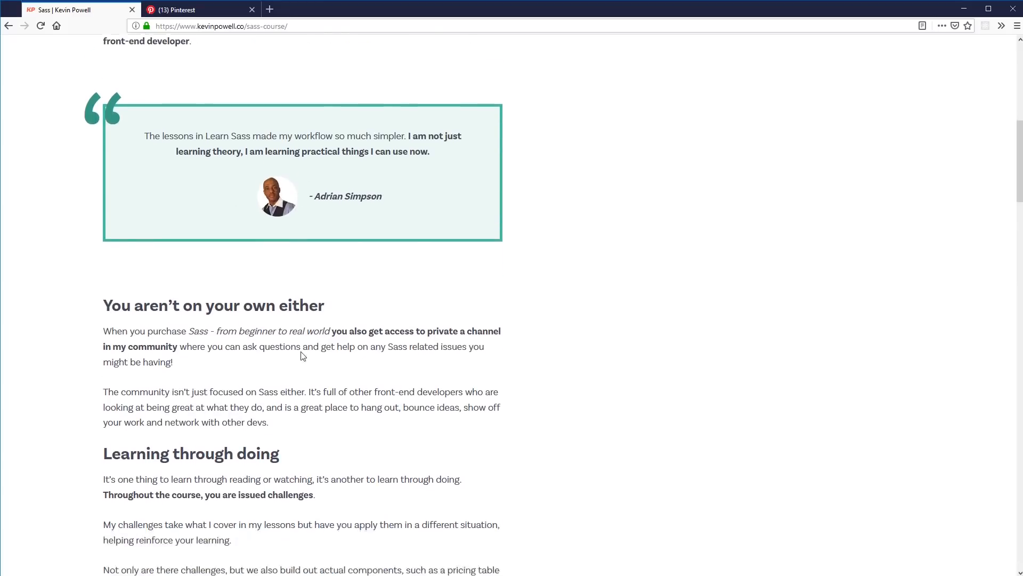
scroll(305, 372, "down", 2)
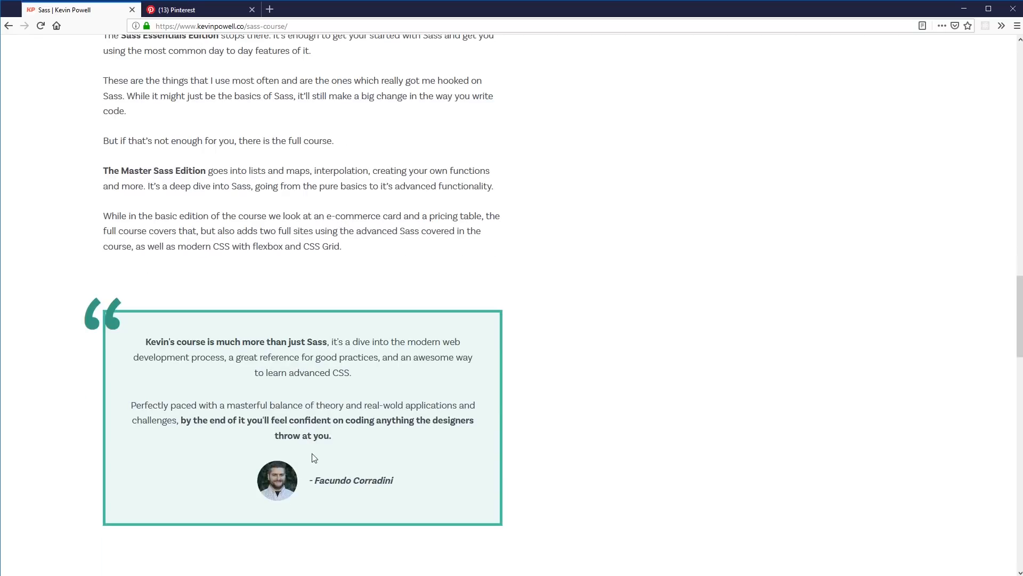
scroll(314, 457, "up", 16)
scroll(332, 439, "up", 4)
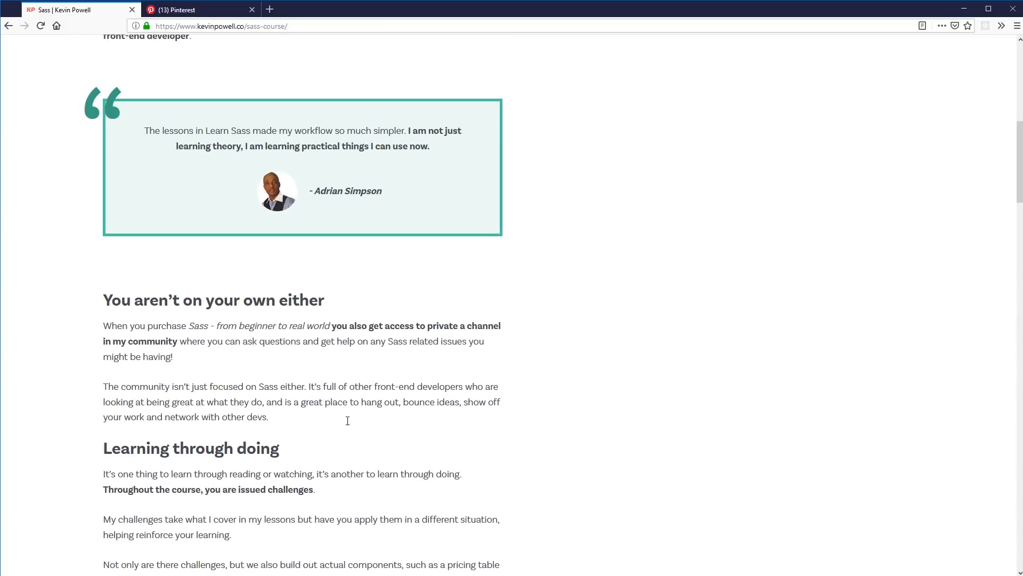
key("alt+Tab")
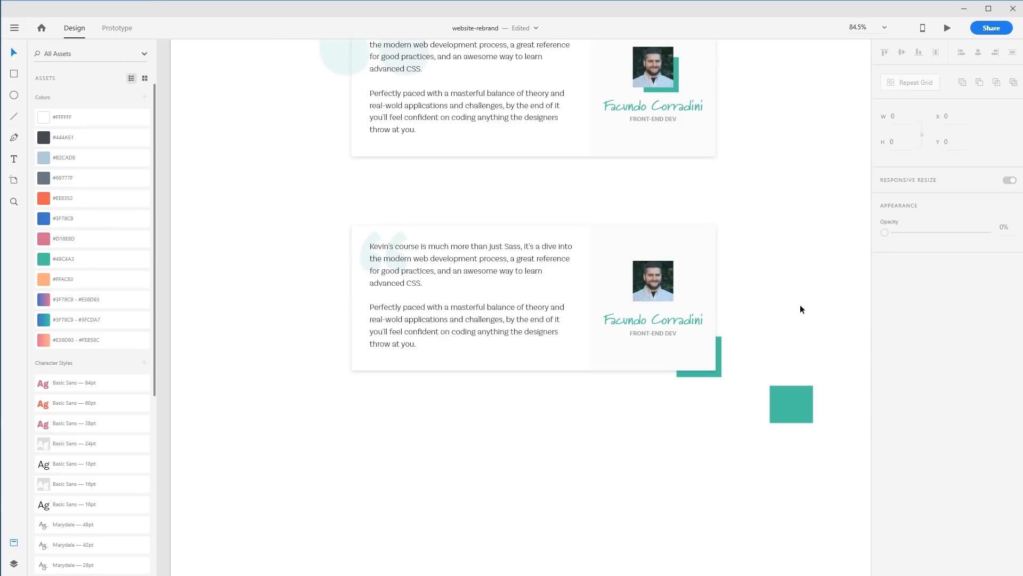
Round the author photo's corners into a circle
left_click(667, 291)
left_click_drag(665, 293, 653, 281)
left_click(831, 385)
scroll(822, 370, "up", 3)
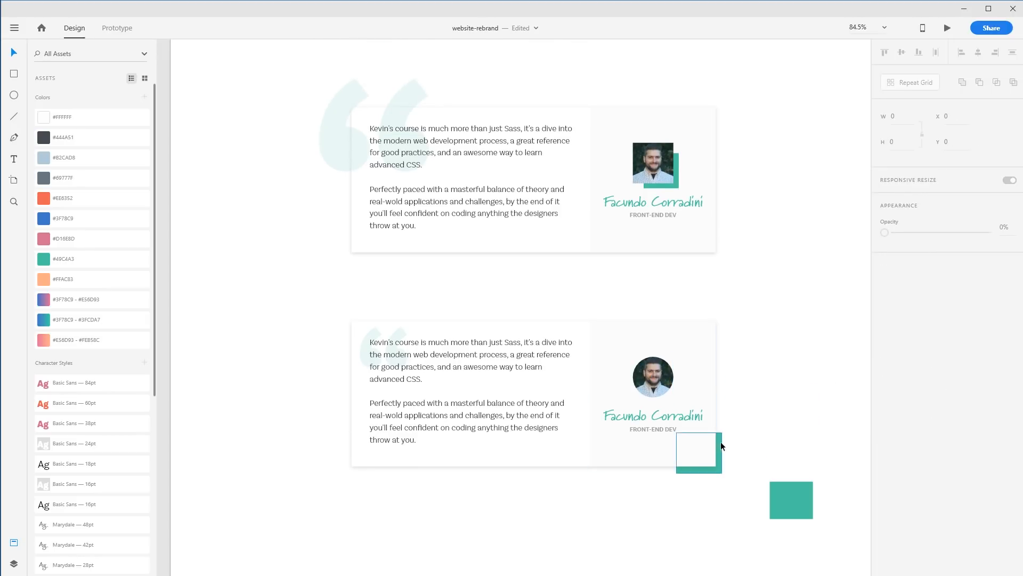
Try rounding the corners of the bottom-right teal accent
left_click(720, 467)
left_click_drag(714, 466, 708, 462)
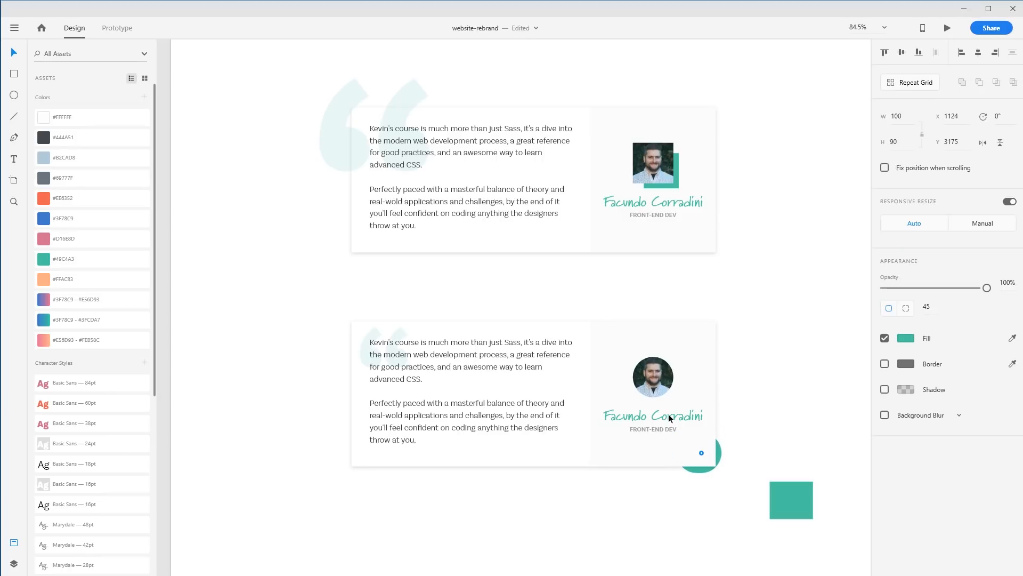
left_click_drag(668, 413, 668, 414)
key("ctrl+z")
Try rounding the corners of the author panel
left_click(696, 331)
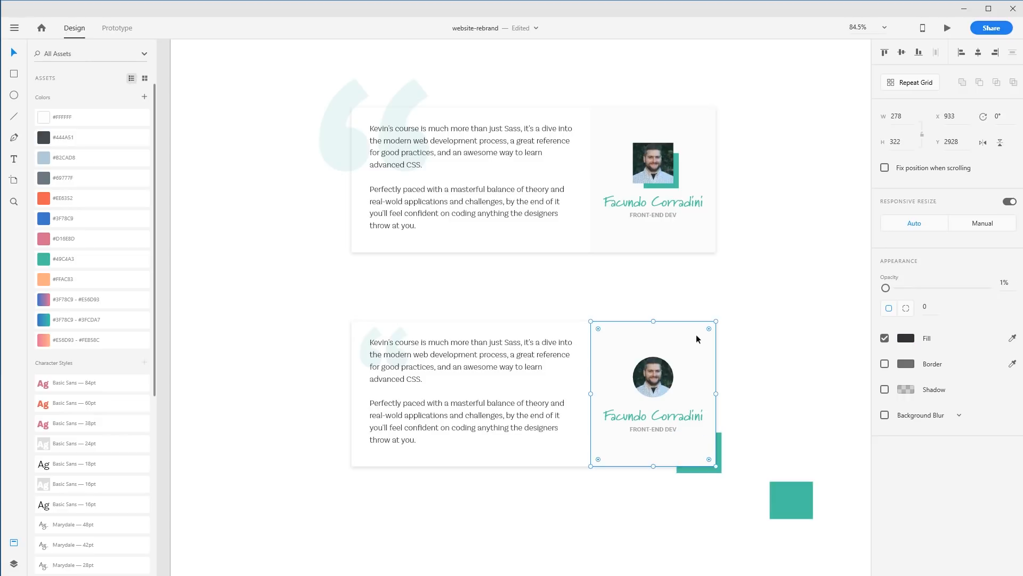
left_click_drag(705, 457, 663, 427)
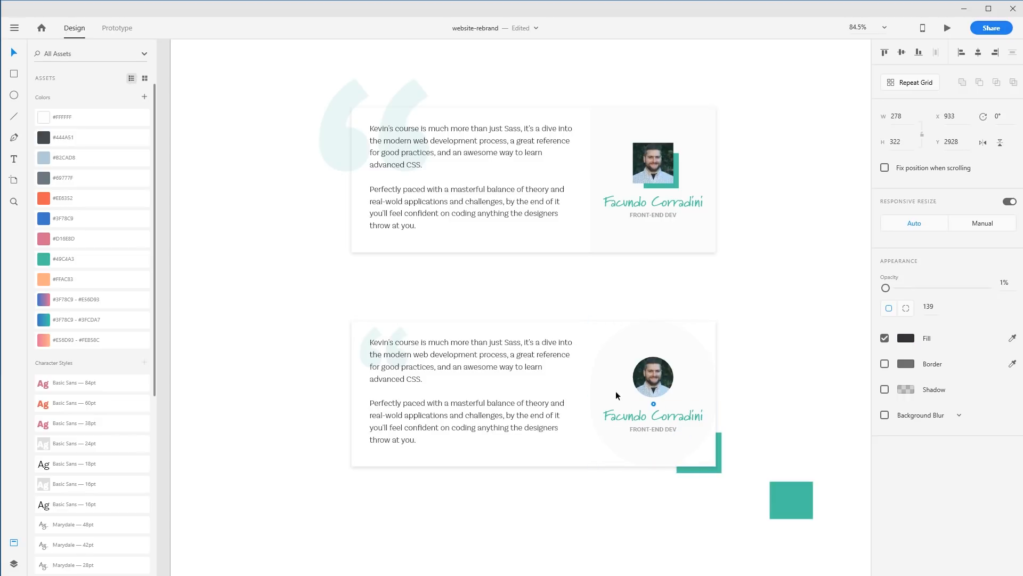
key("ctrl+z")
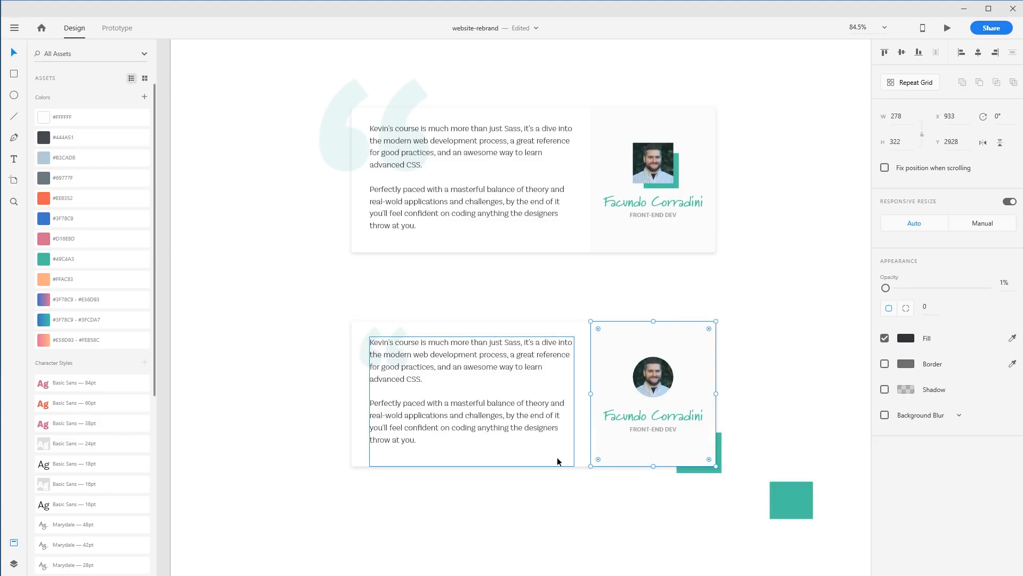
Try rounding the corners of the whole second card
left_click(546, 465)
left_click(354, 457)
left_click_drag(710, 462, 640, 429)
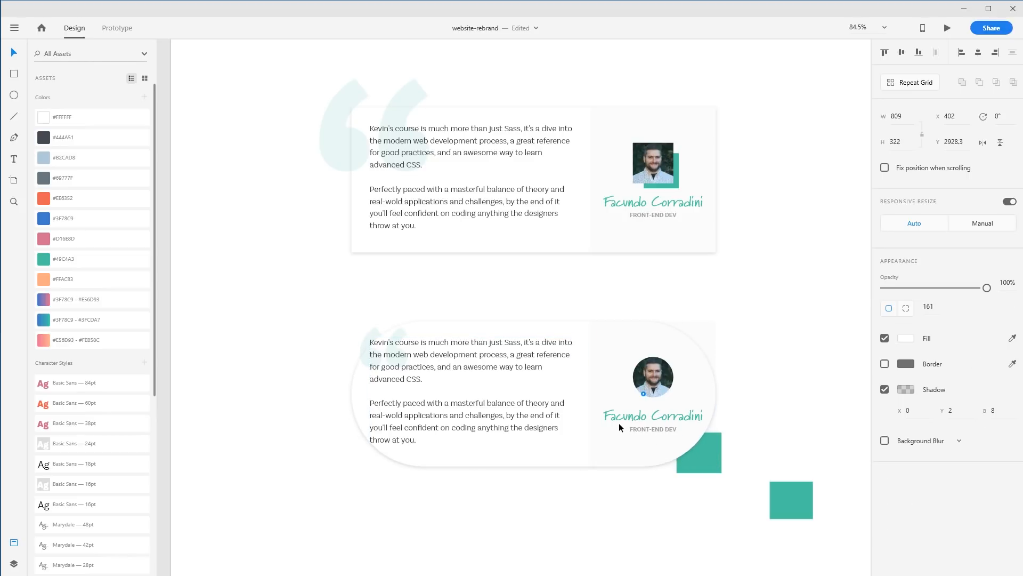
left_click_drag(631, 430, 877, 518)
left_click(772, 432)
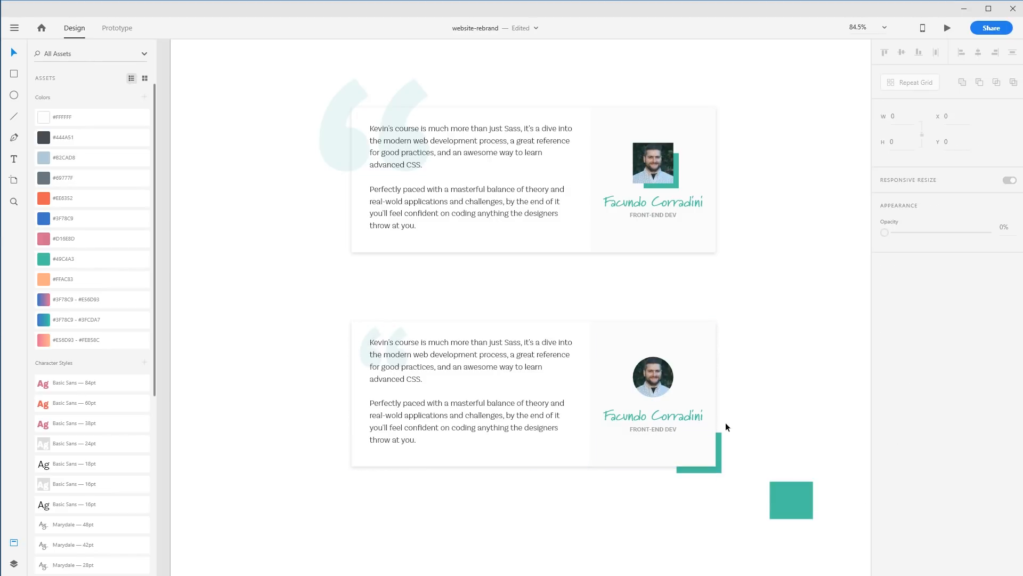
left_click(671, 404)
key("ctrl+z")
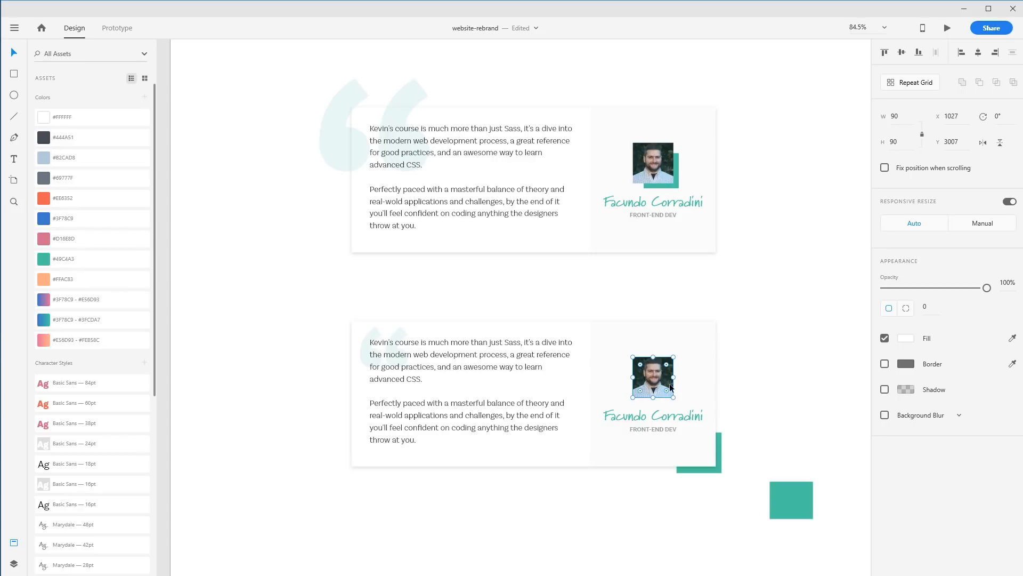
left_click(754, 451)
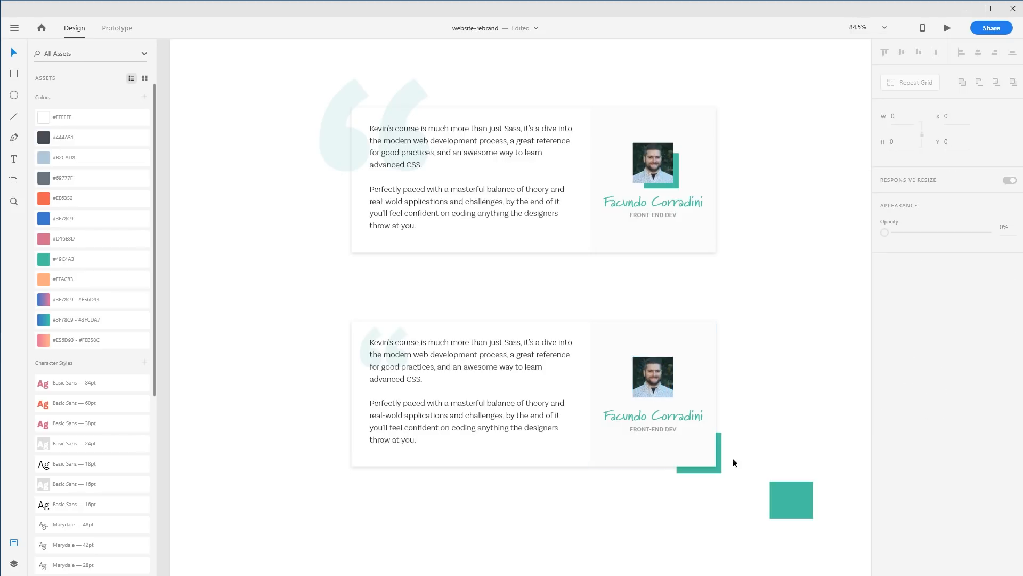
Move the spare teal square further down beside the card
left_click(669, 386)
left_click(801, 378)
left_click_drag(788, 495, 809, 535)
left_click(662, 383)
left_click_drag(654, 378, 715, 419)
left_click(801, 411)
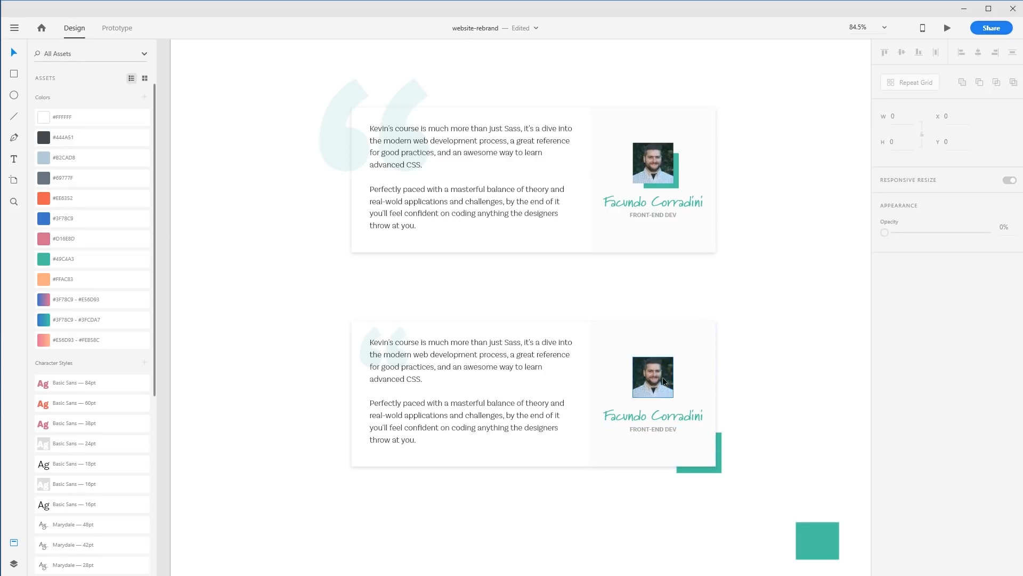
Try moving and stretching the second card's background and author panel
scroll(753, 394, "up", 1)
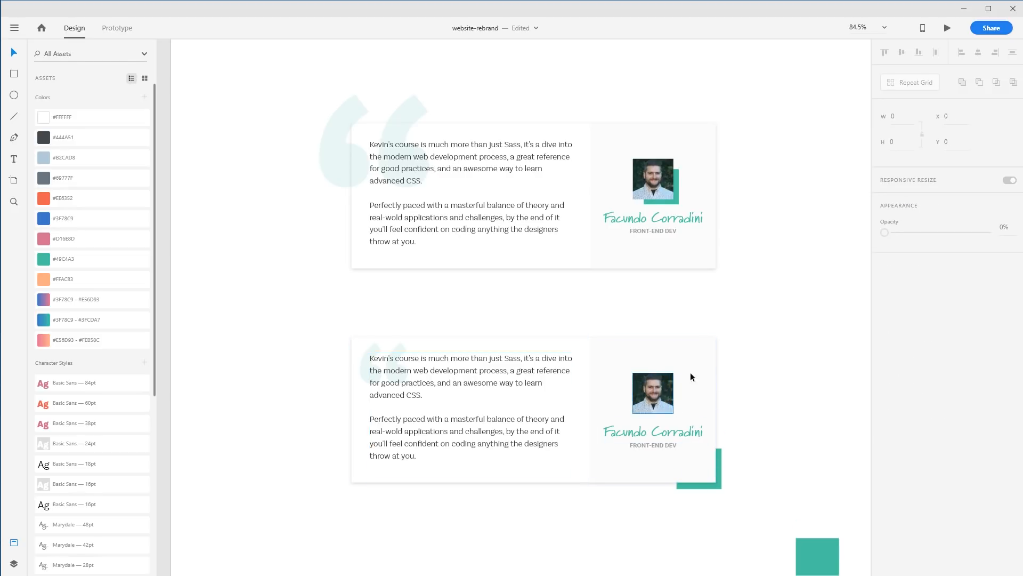
left_click_drag(766, 419, 768, 304)
left_click_drag(719, 403, 665, 289)
left_click_drag(643, 248, 495, 405)
left_click_drag(204, 379, 336, 302)
key("ctrl+z")
left_click_drag(314, 412, 320, 415)
key("ctrl+z")
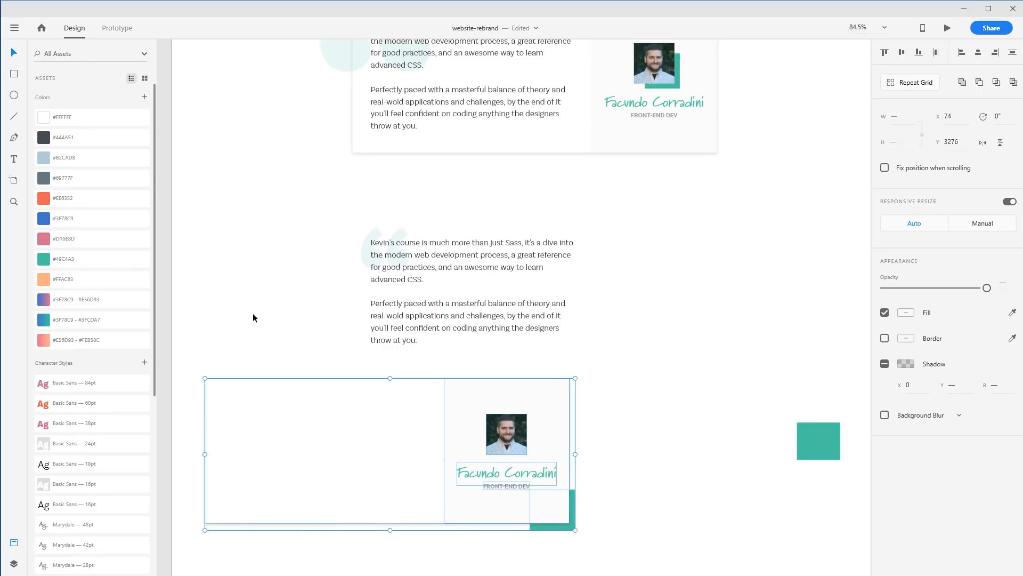
left_click(252, 316)
double_click(241, 431)
left_click_drag(205, 379, 441, 196)
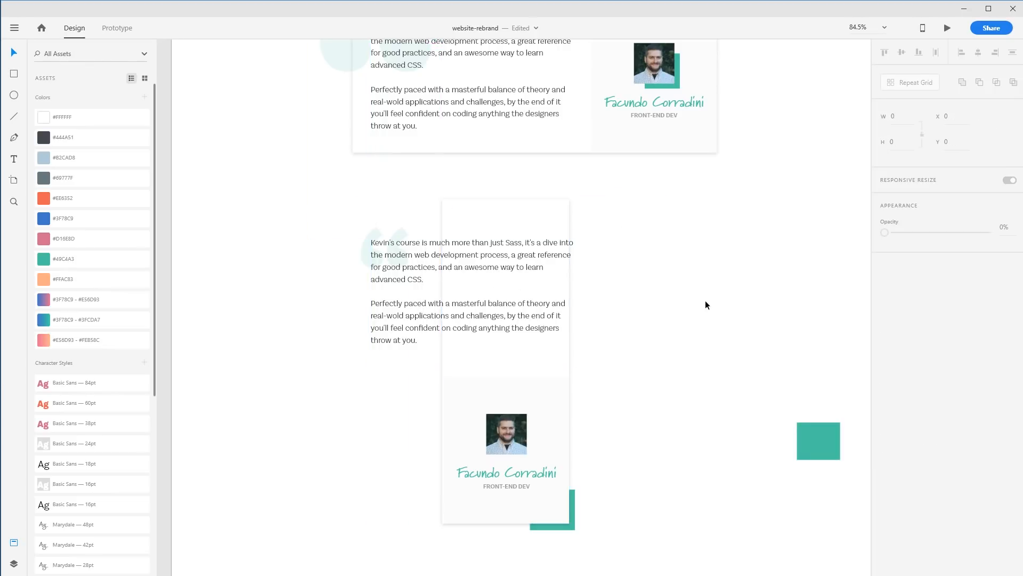
key("ctrl+z")
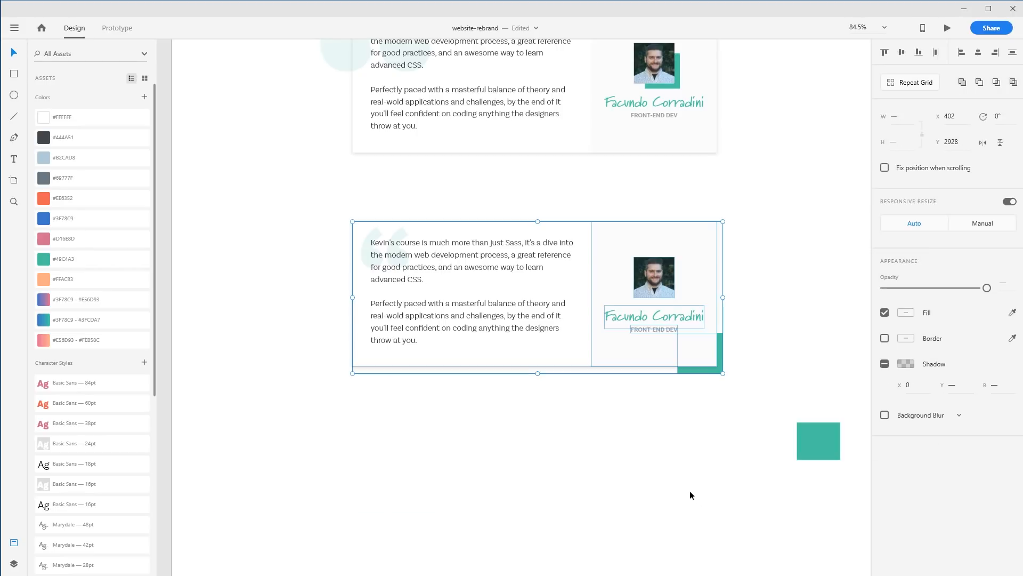
Delete the spare teal square beside the second card
left_click(738, 389)
left_click_drag(722, 368, 667, 445)
key("ctrl+z")
left_click(799, 438)
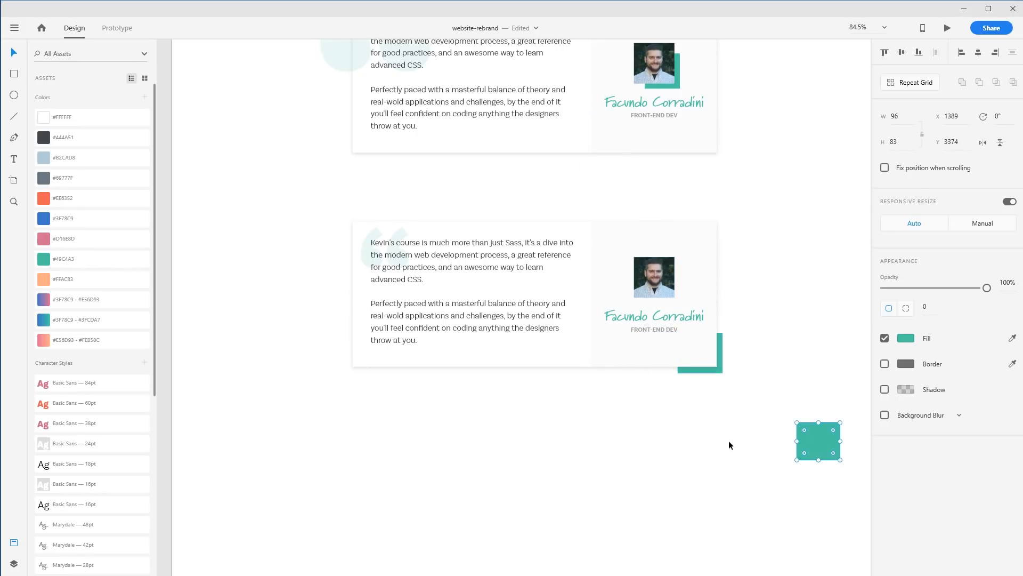
key("Delete")
Select the second card with its accents and drag a copy below it
left_click_drag(268, 436, 748, 193)
left_click_drag(654, 315, 654, 562)
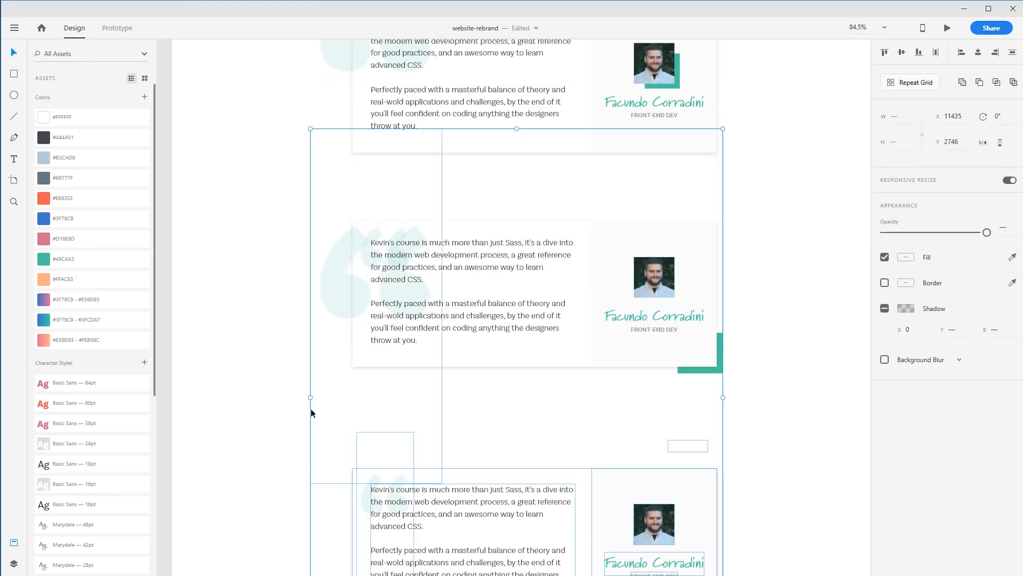
Delete a stray element and move the card copy up beneath the second card
left_click(238, 328)
left_click(331, 285)
key("Delete")
left_click_drag(660, 457, 637, 234)
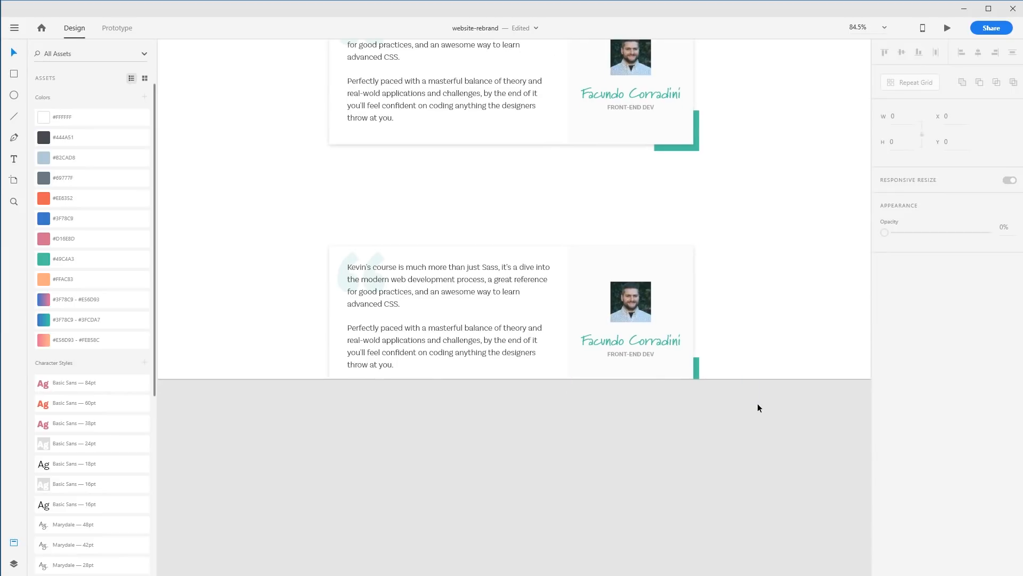
Extend the artboard's height downward to make room for the card variants
key("ctrl+0")
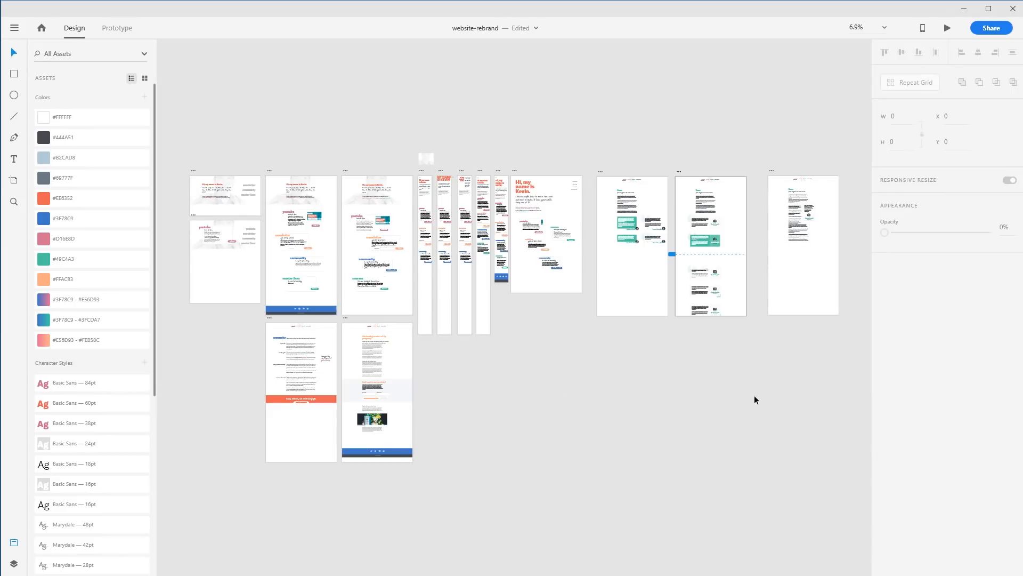
left_click(680, 171)
left_click_drag(712, 317, 705, 512)
left_click(775, 427)
left_click_drag(594, 258, 263, 242)
left_click_drag(418, 245, 562, 384)
left_click_drag(404, 316, 502, 338)
left_click_drag(403, 232, 468, 263)
left_click_drag(447, 255, 748, 426)
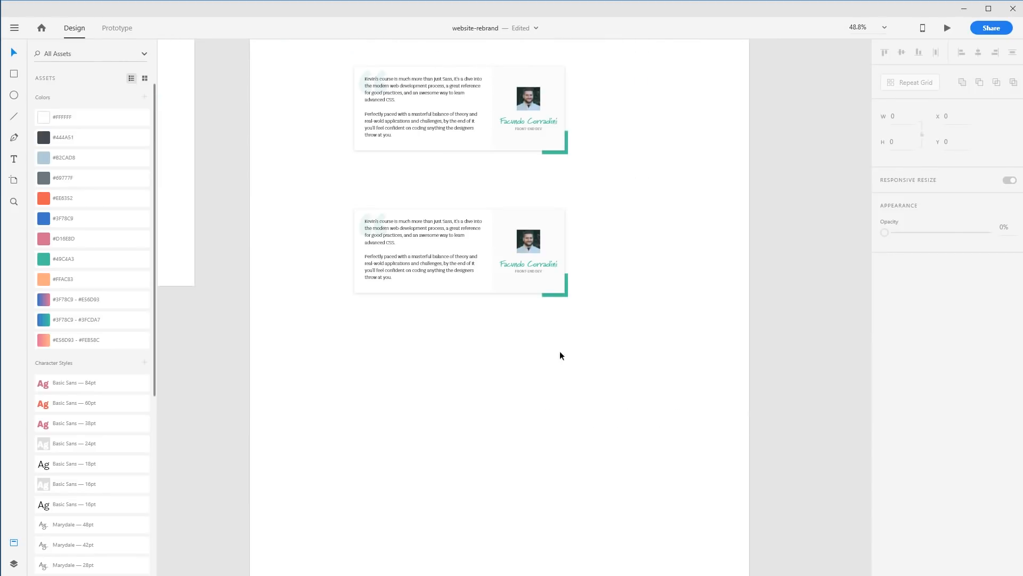
left_click_drag(305, 197, 443, 267)
left_click_drag(395, 229, 738, 442)
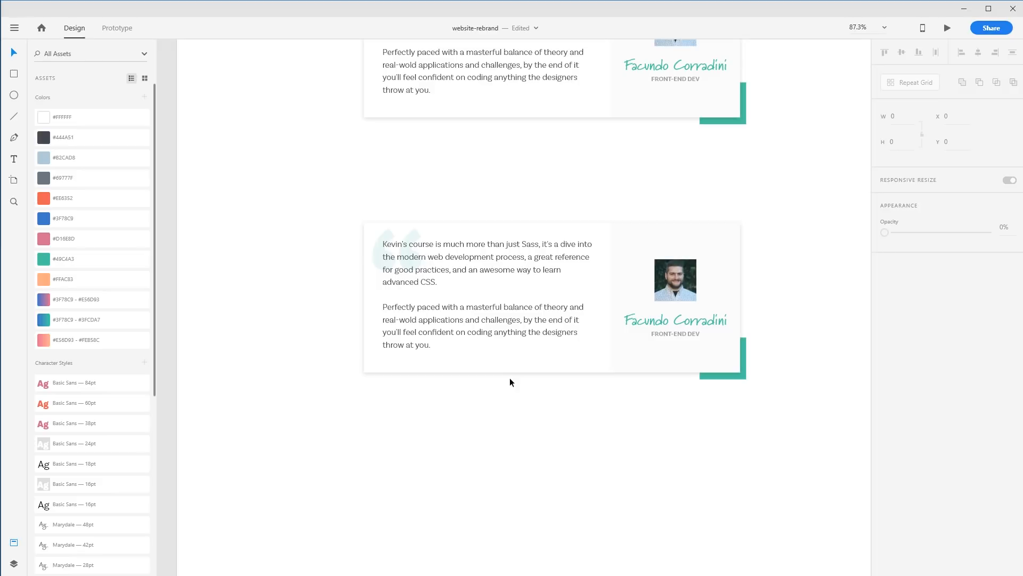
Reshape the third card's teal corner accent into a wide bar about 872 by 144 behind the card
left_click_drag(742, 375, 720, 380)
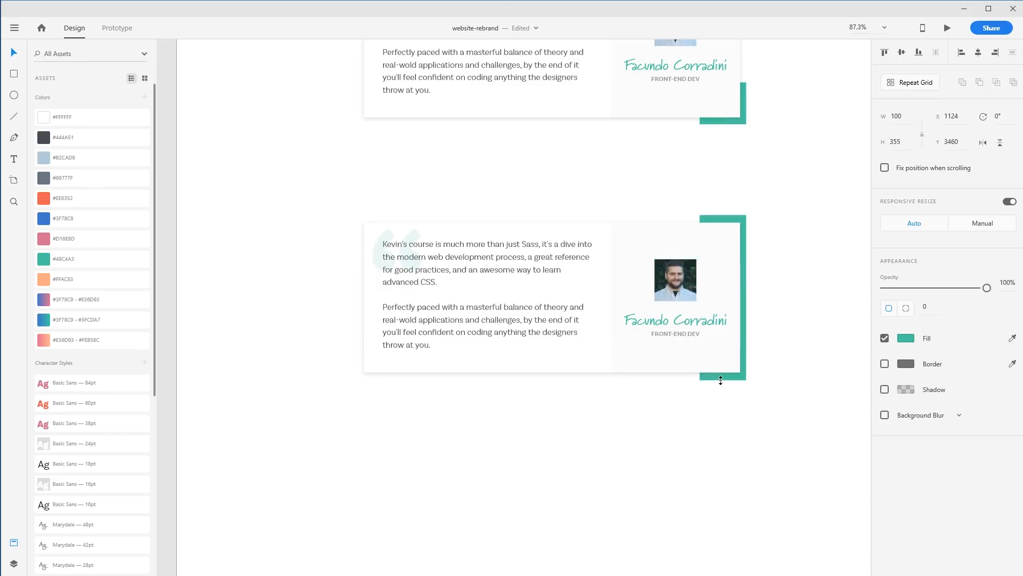
left_click(790, 444)
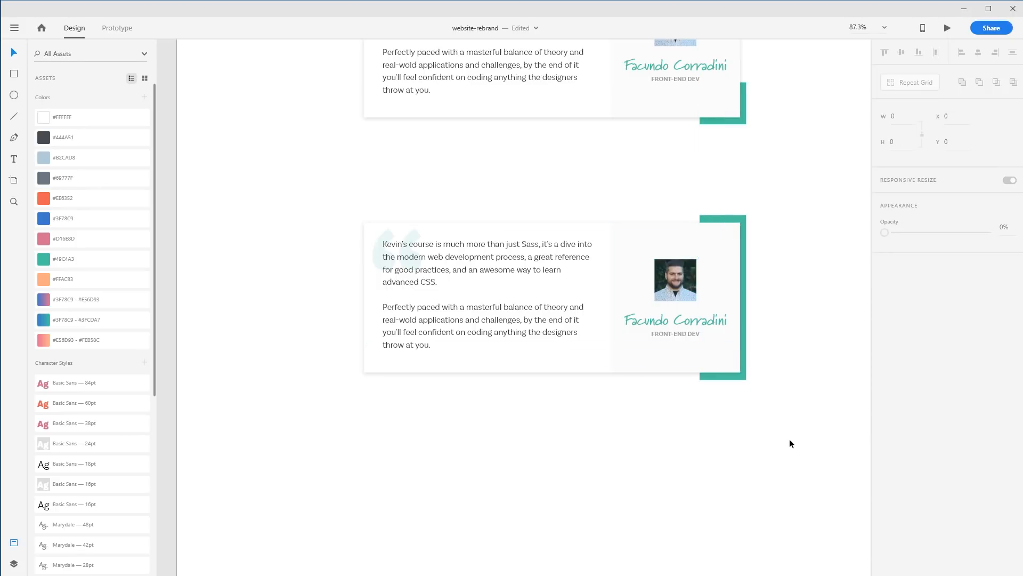
left_click(743, 270)
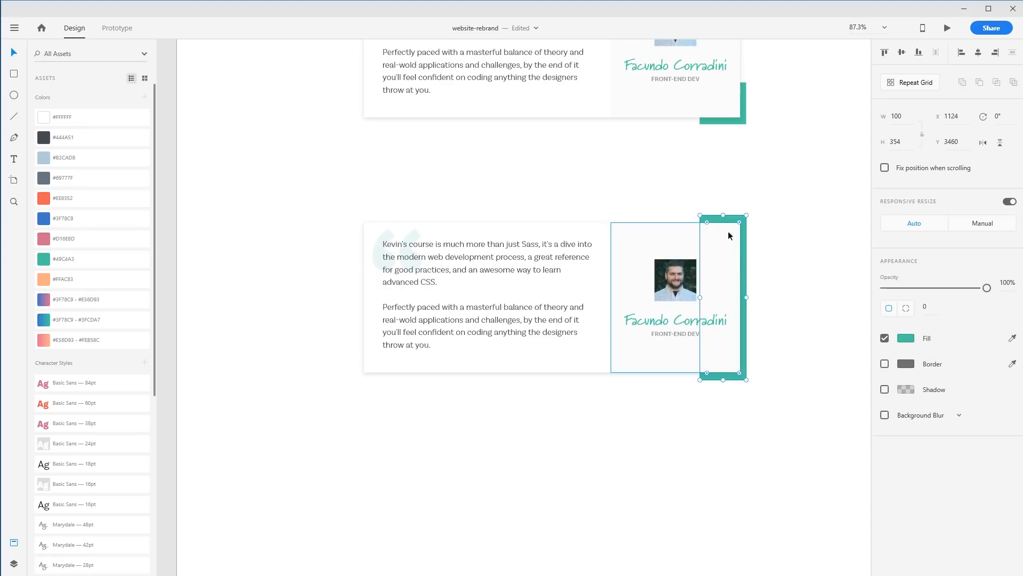
left_click_drag(724, 216, 723, 239)
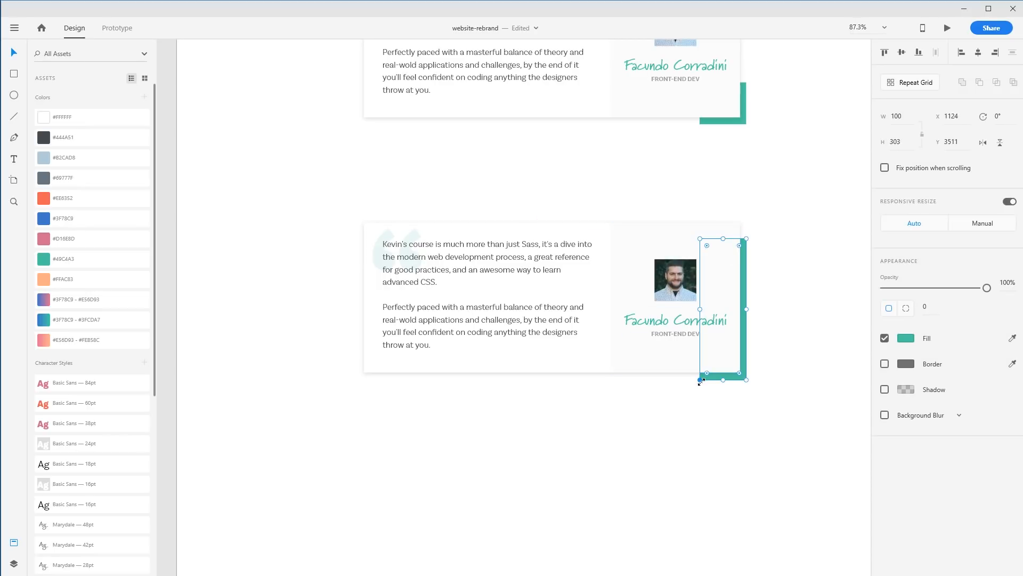
left_click_drag(699, 378, 341, 305)
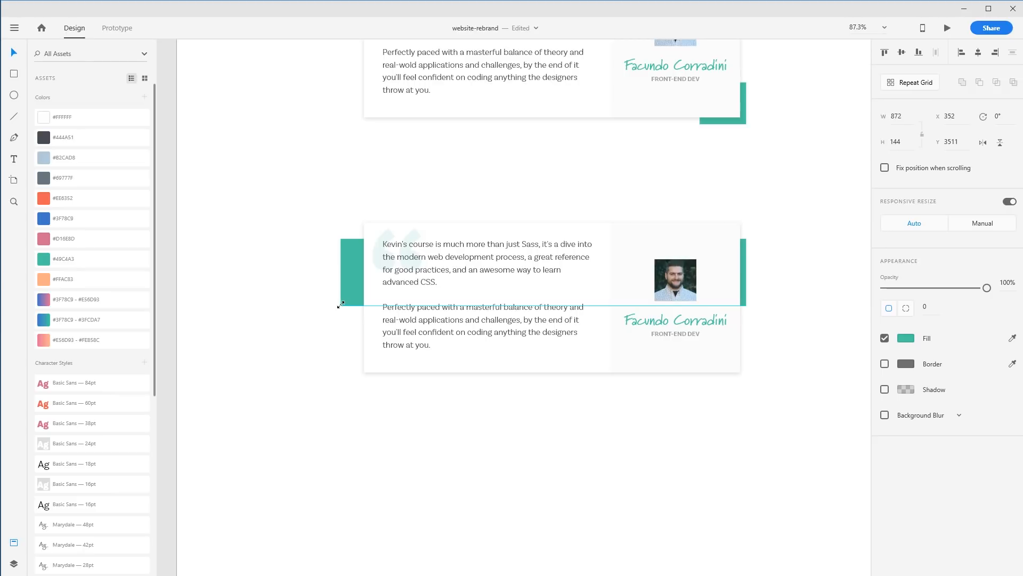
Widen the teal bar slightly and round its corners to a 17 radius
left_click_drag(748, 271, 756, 300)
left_click(782, 305)
left_click(804, 374)
left_click(678, 281)
left_click(743, 243)
left_click(757, 276)
left_click_drag(762, 269, 612, 314)
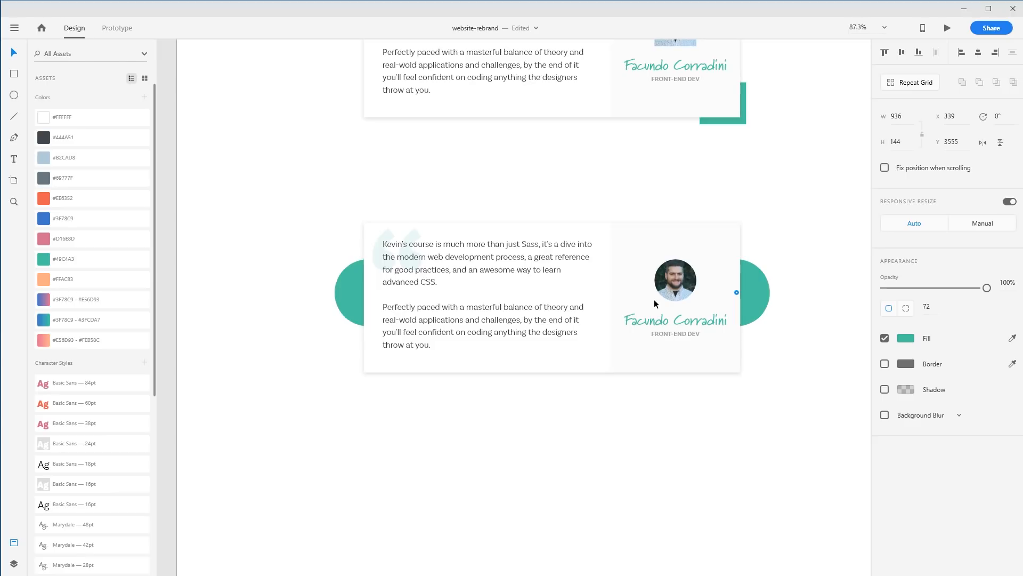
left_click_drag(720, 286, 760, 266)
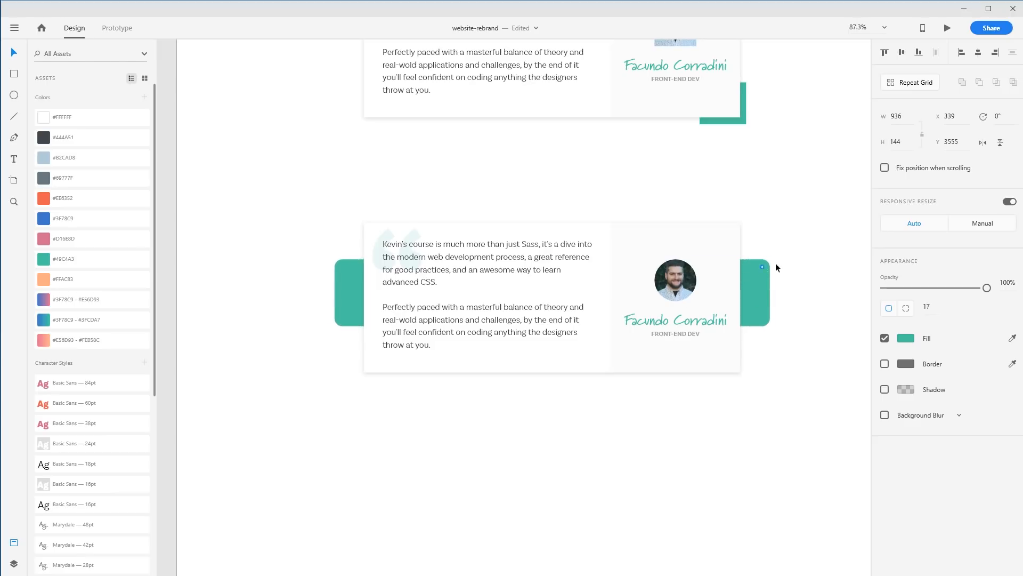
Try shifting the teal bar sideways behind the third card
left_click(833, 251)
left_click(749, 290)
left_click_drag(768, 269, 809, 269)
left_click(806, 421)
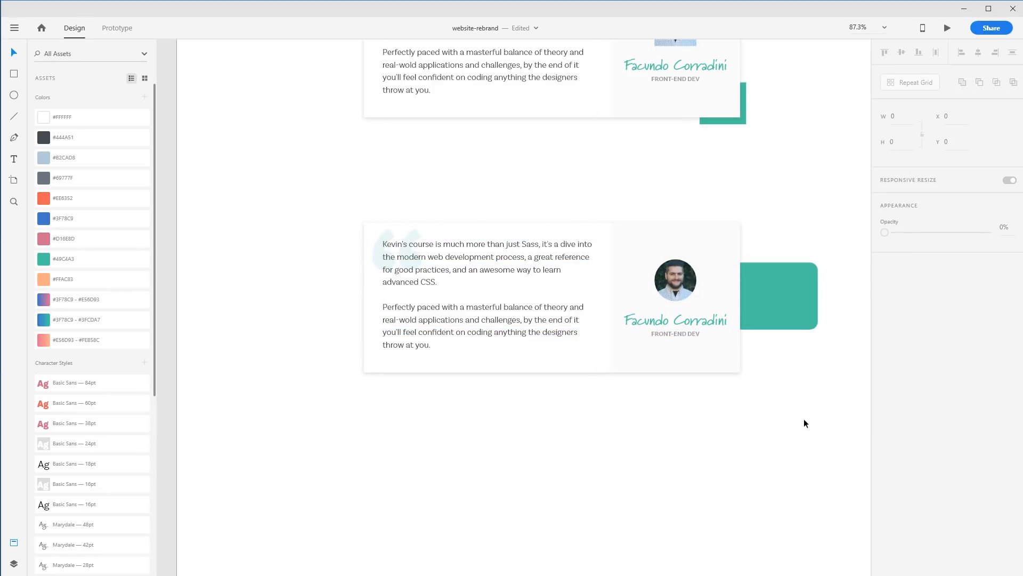
left_click_drag(776, 325, 735, 317)
left_click(747, 453)
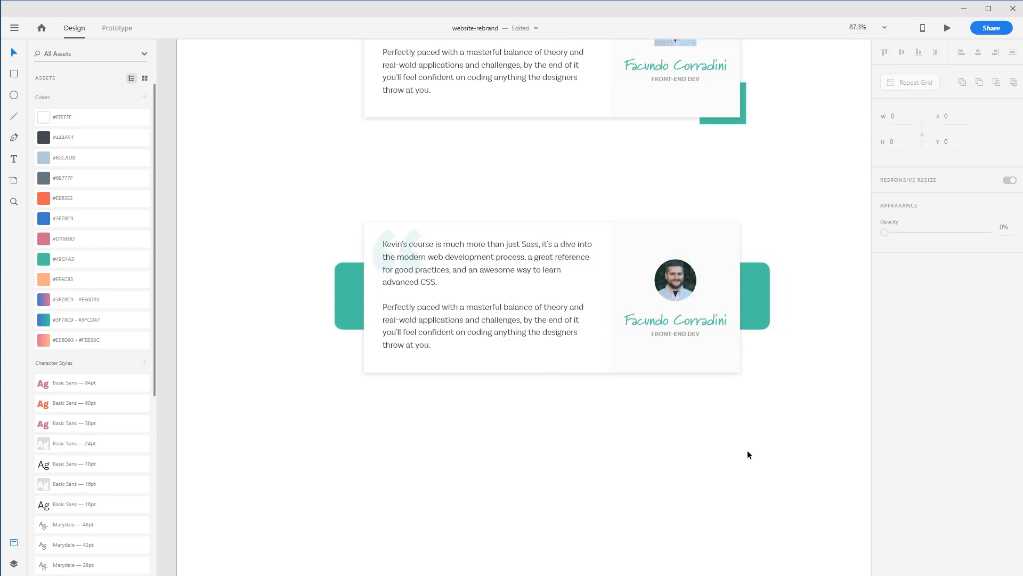
Trim the teal bar's left and right ends so it extends evenly beyond the third card
scroll(777, 454, "up", 5)
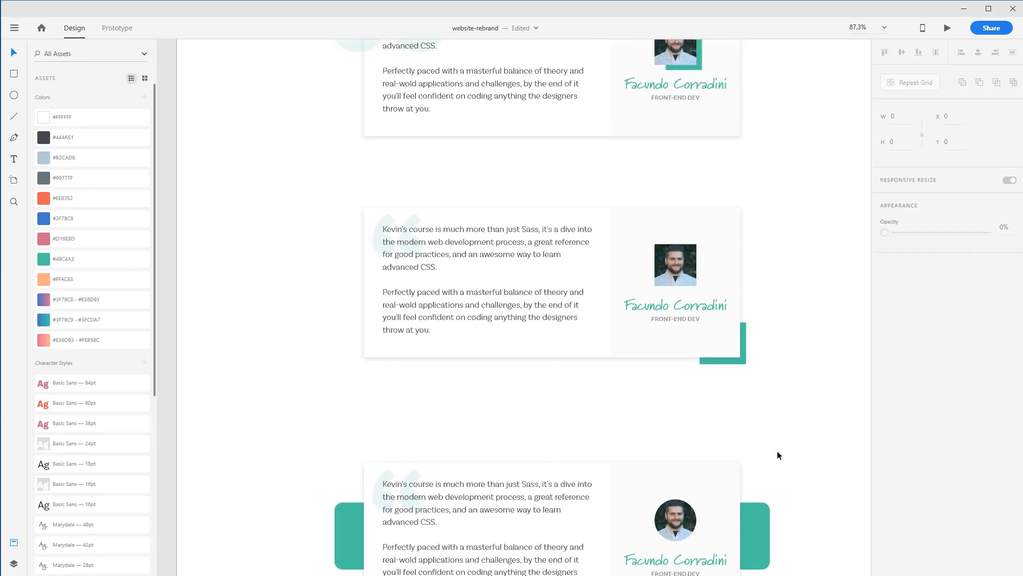
scroll(777, 455, "up", 5)
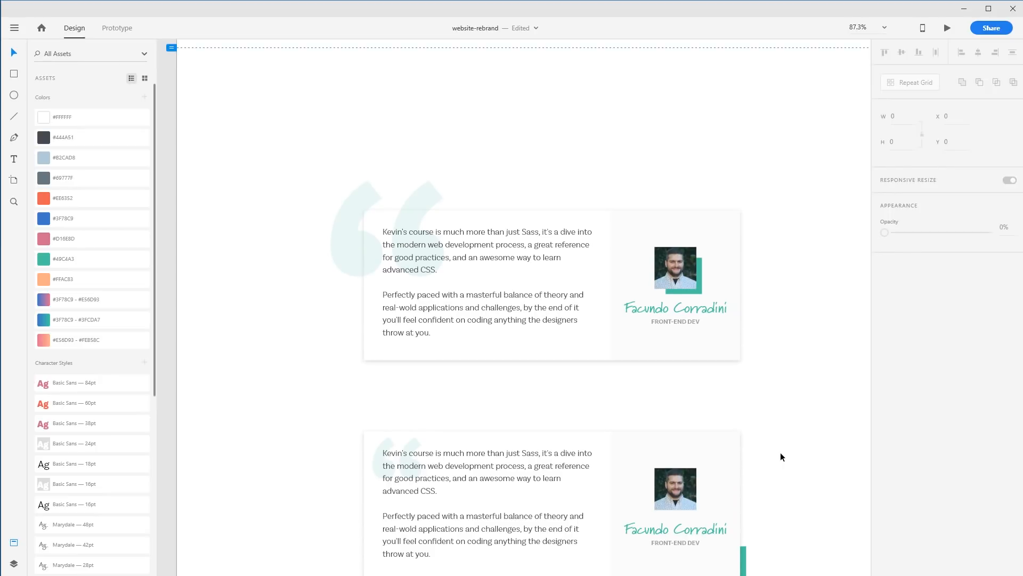
scroll(781, 457, "down", 5)
left_click(765, 459)
left_click_drag(770, 471, 753, 472)
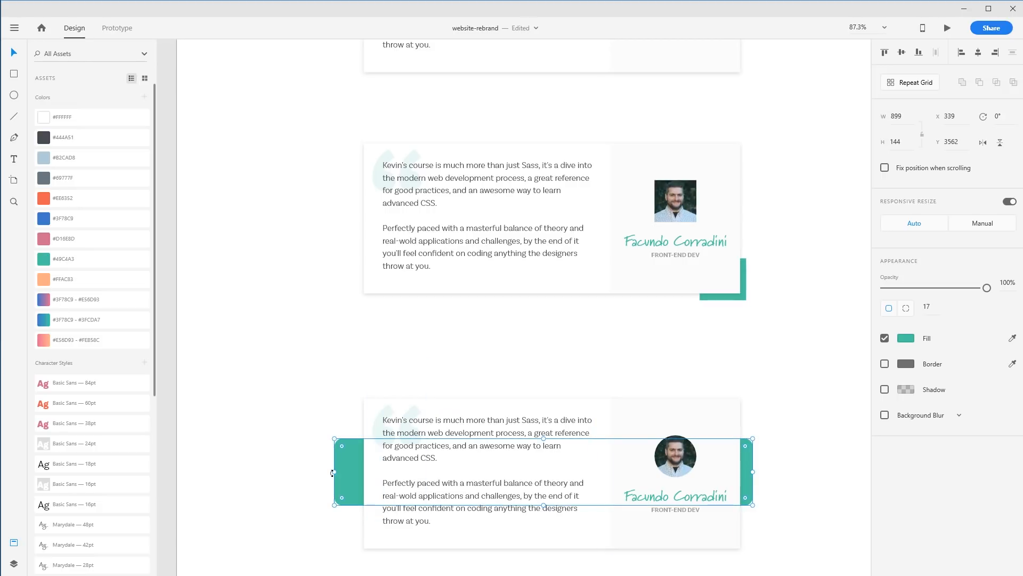
left_click(312, 469)
left_click(337, 471)
left_click_drag(335, 472, 351, 470)
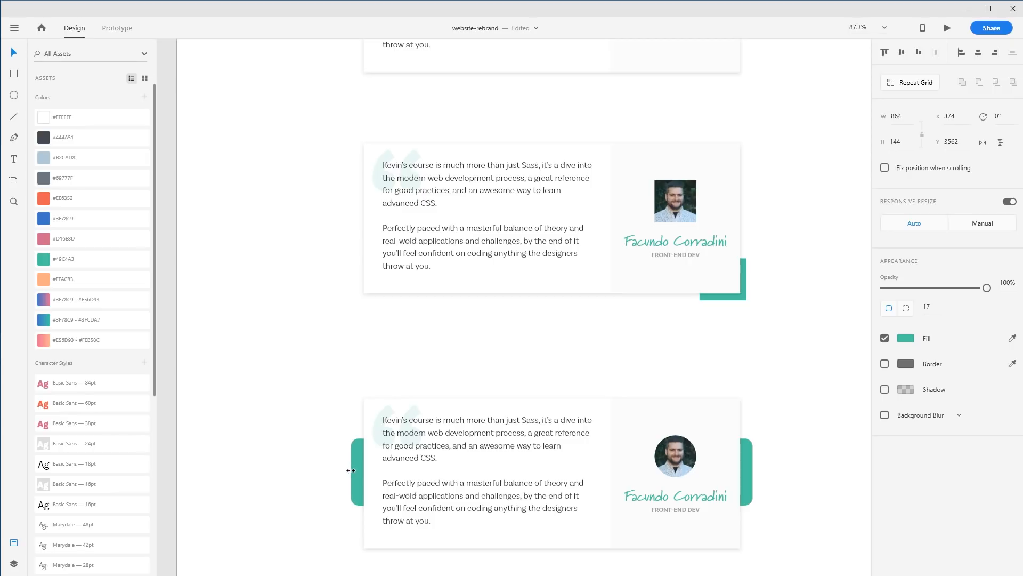
left_click(720, 406)
left_click(824, 405)
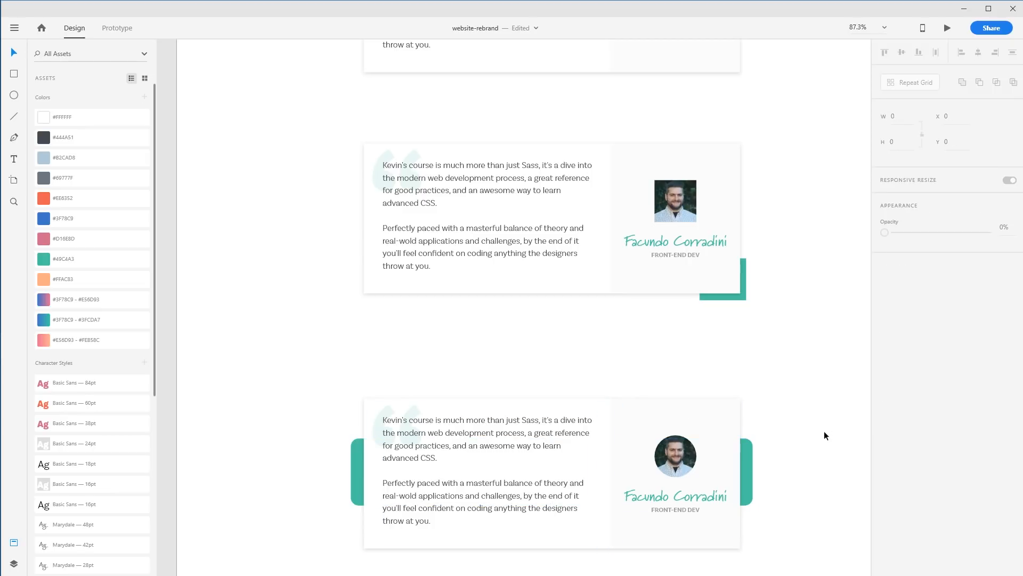
Move the third card with its teal bar up slightly, closer to the second card
scroll(825, 438, "up", 5)
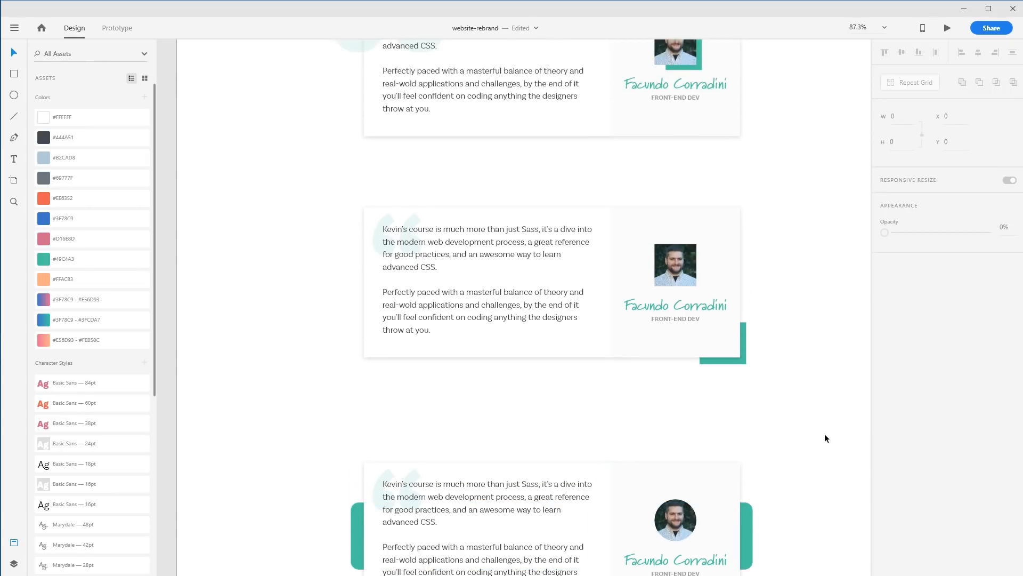
scroll(824, 433, "up", 1)
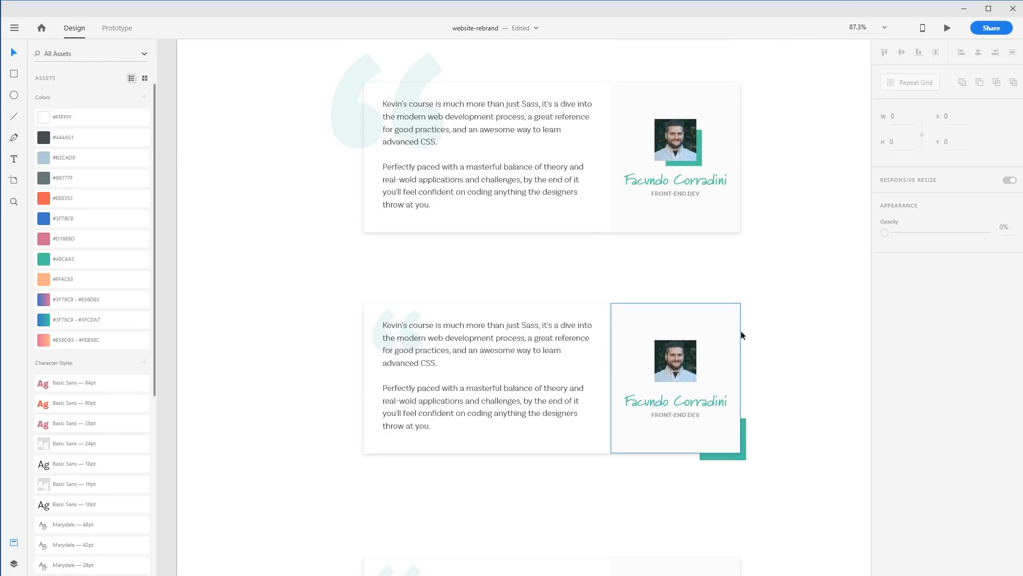
key("ctrl+minus")
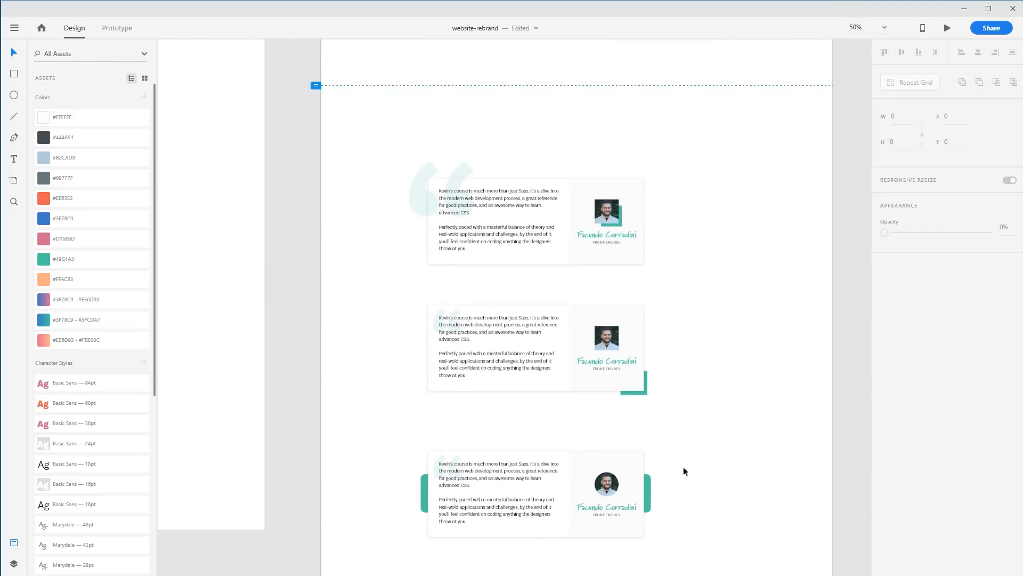
left_click_drag(702, 468, 418, 506)
left_click_drag(484, 510, 484, 496)
left_click(682, 464)
key("ctrl+z")
left_click_drag(680, 536, 641, 482)
left_click(407, 429)
key("ctrl+z")
left_click_drag(673, 541, 391, 487)
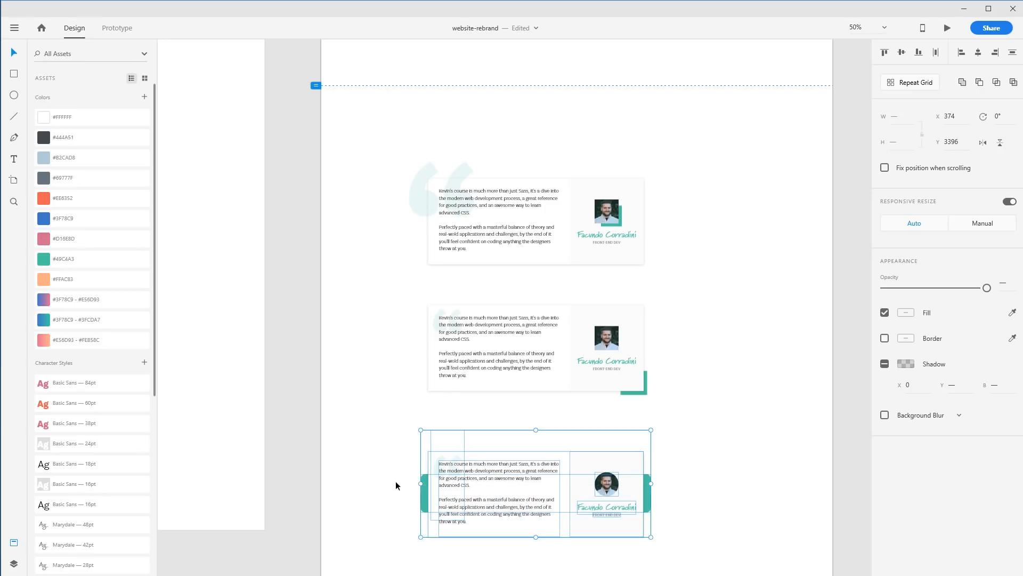
left_click_drag(527, 495, 523, 475)
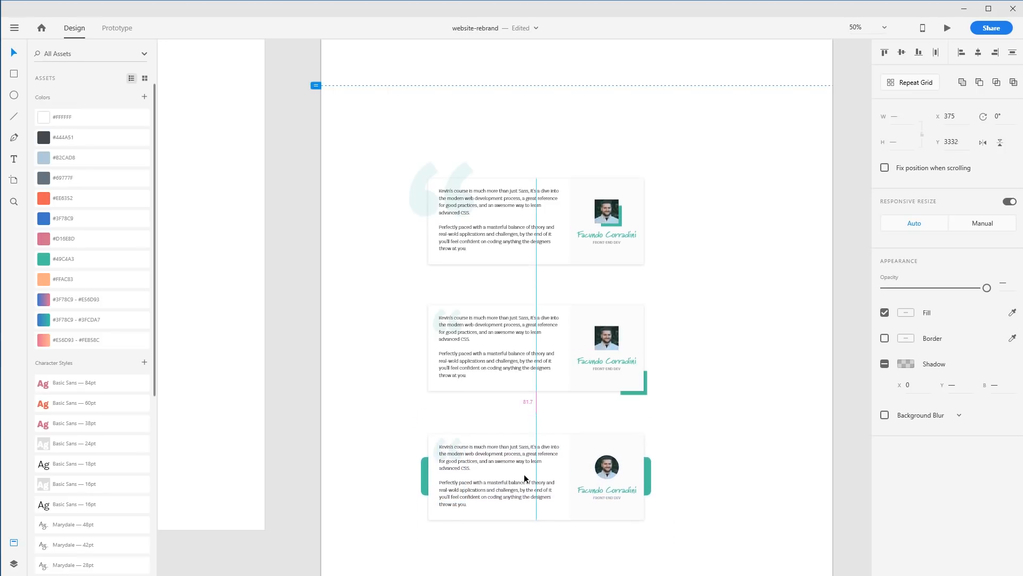
left_click(682, 427)
scroll(684, 431, "down", 2)
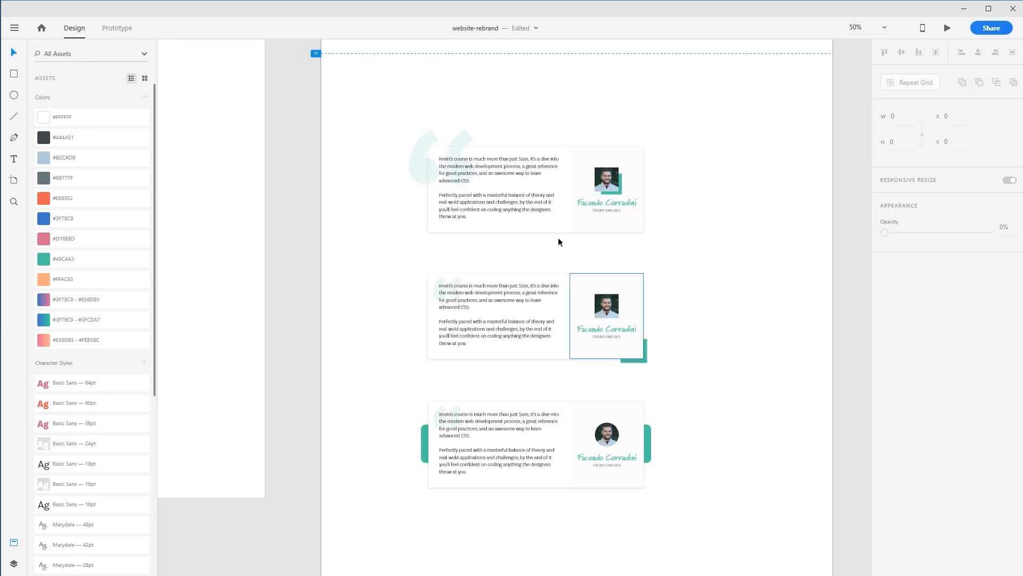
left_click_drag(366, 112, 643, 520)
left_click_drag(719, 528, 330, 87)
key("ctrl+minus")
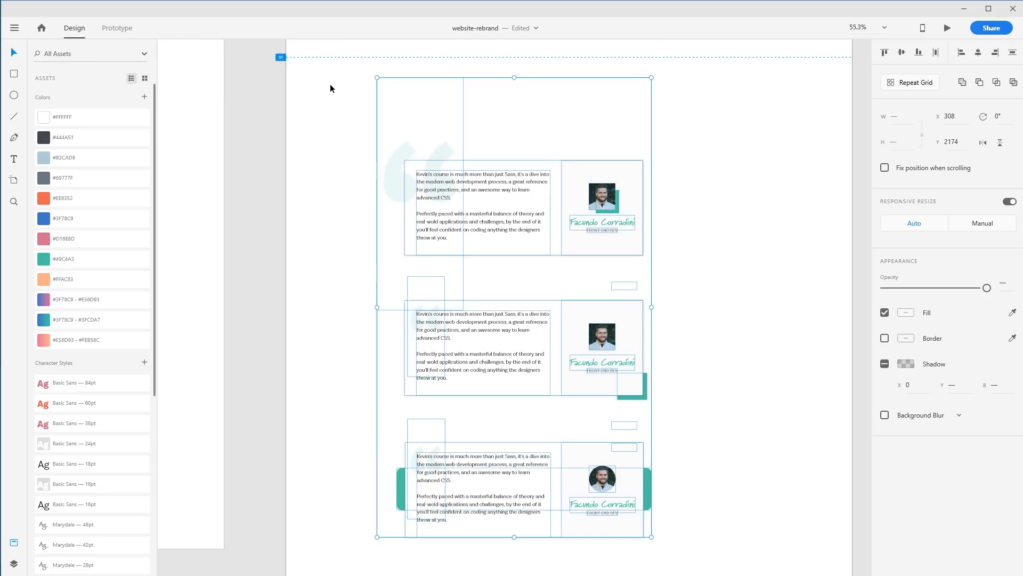
left_click(527, 143)
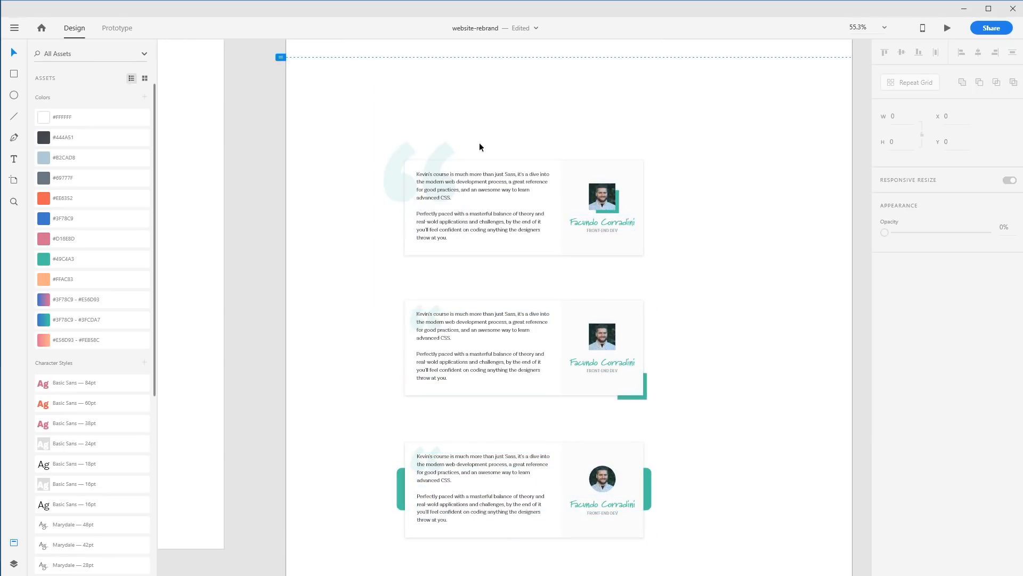
key("ctrl+plus")
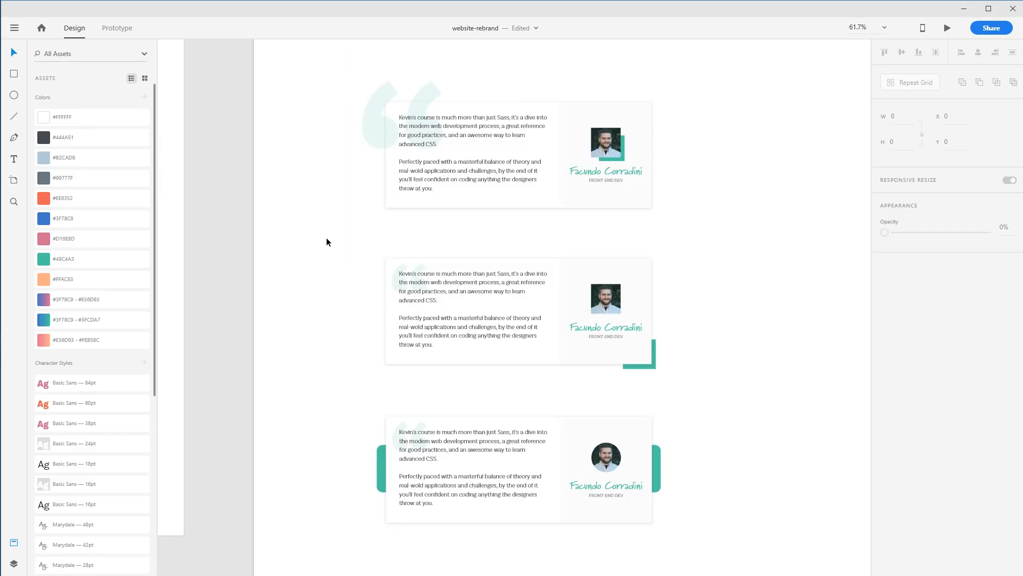
left_click(606, 298)
left_click_drag(615, 307, 574, 278)
left_click(747, 304)
key("ctrl+z")
left_click(746, 302)
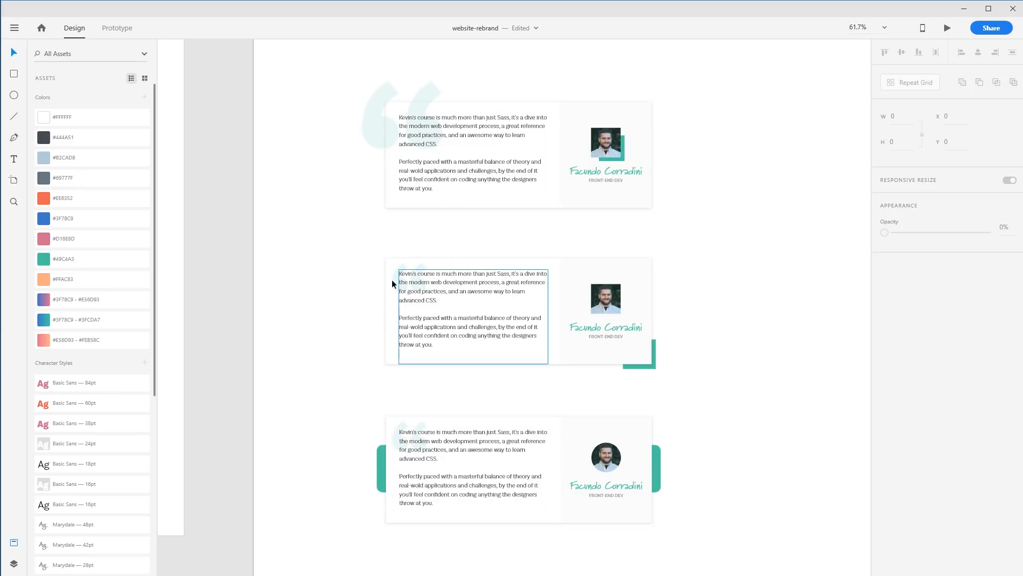
Try enlarging the second card's quote mark to about 640 pt behind its top-left corner
left_click_drag(396, 279, 366, 261)
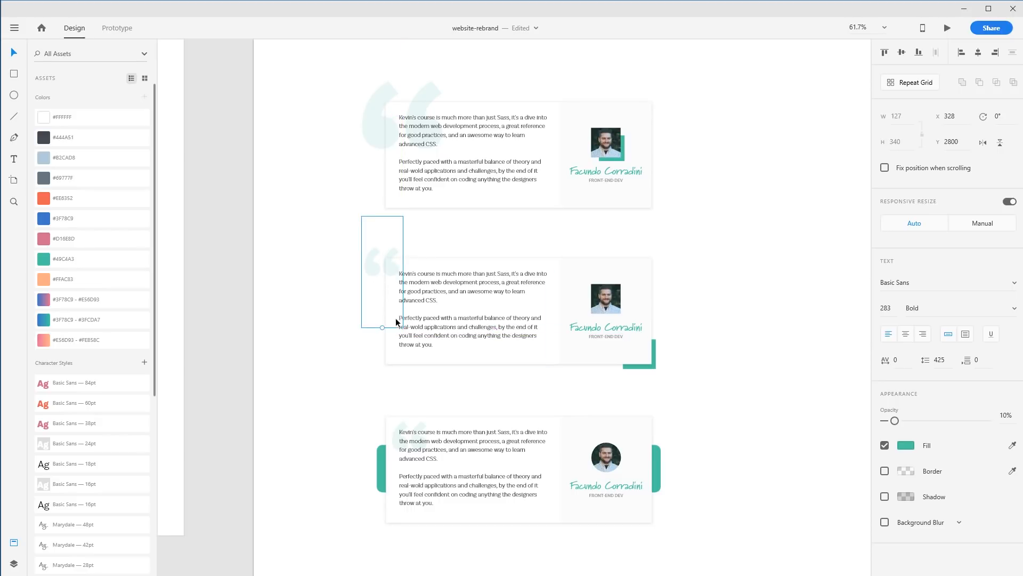
left_click_drag(382, 327, 367, 468)
left_click_drag(373, 319, 385, 270)
left_click(797, 308)
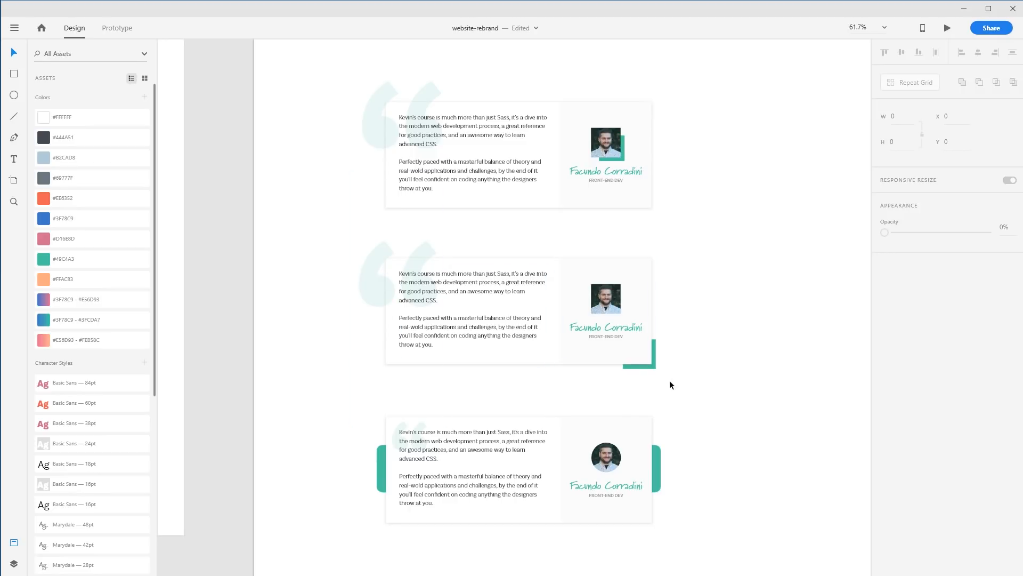
Undo the quote mark resizing and repositioning on the second card
left_click(423, 308)
left_click(380, 294)
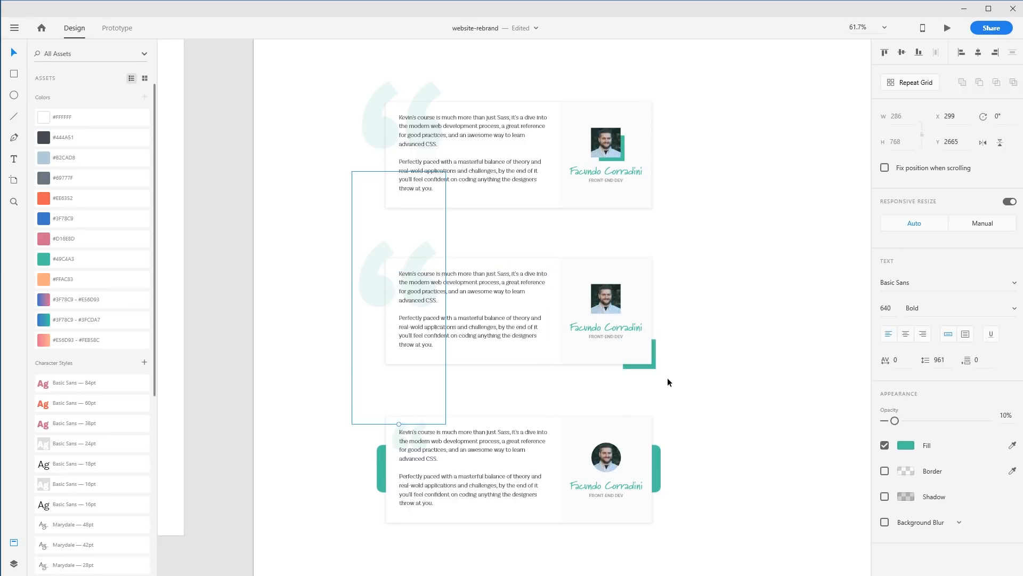
left_click(655, 365)
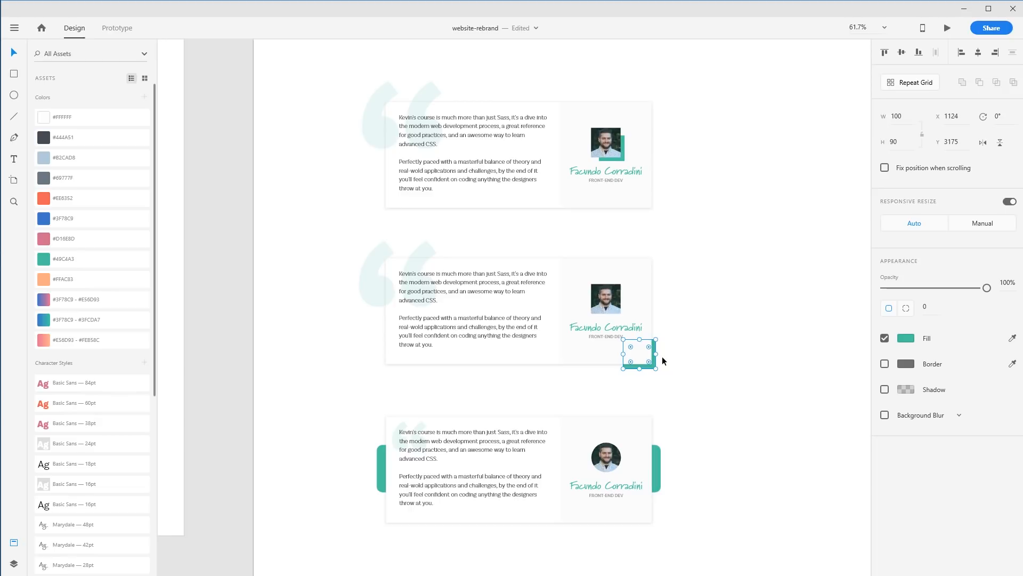
key("Escape")
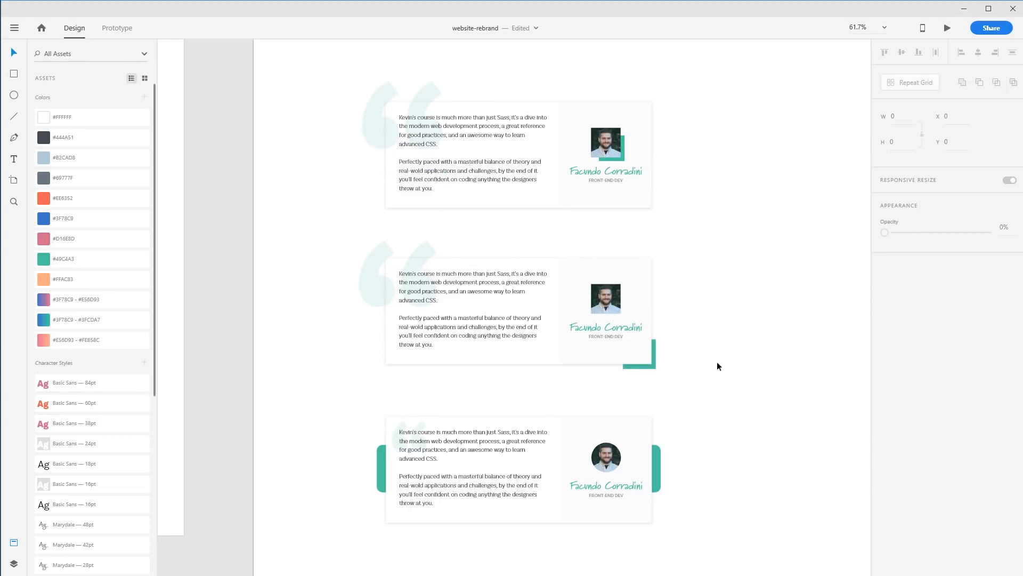
key("ctrl+z")
key("ctrl+z")
key("ctrl+z")
left_click(759, 352)
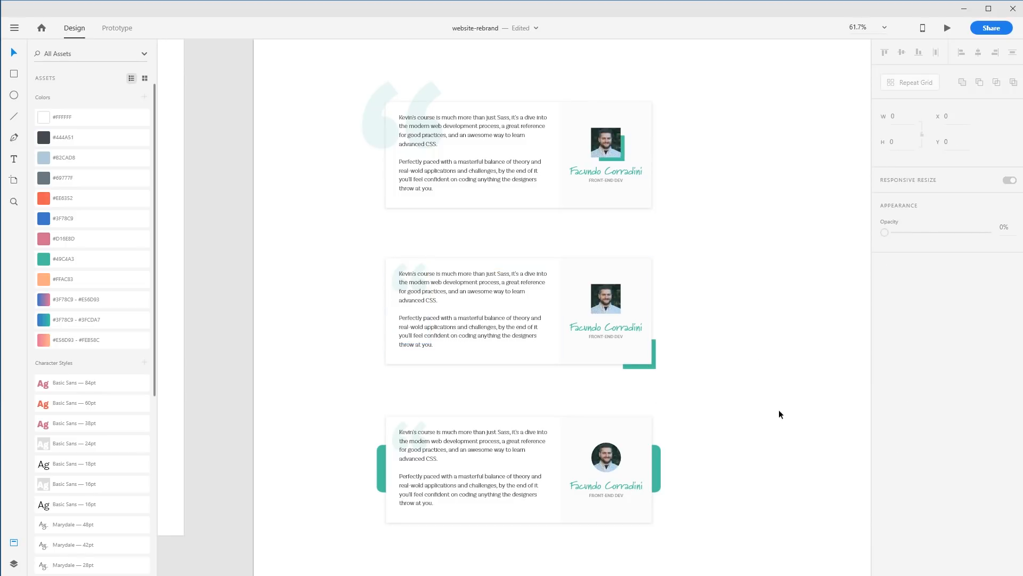
Try copying the teal corner bracket to the second card's top-left corner
left_click_drag(654, 366, 414, 278, "alt")
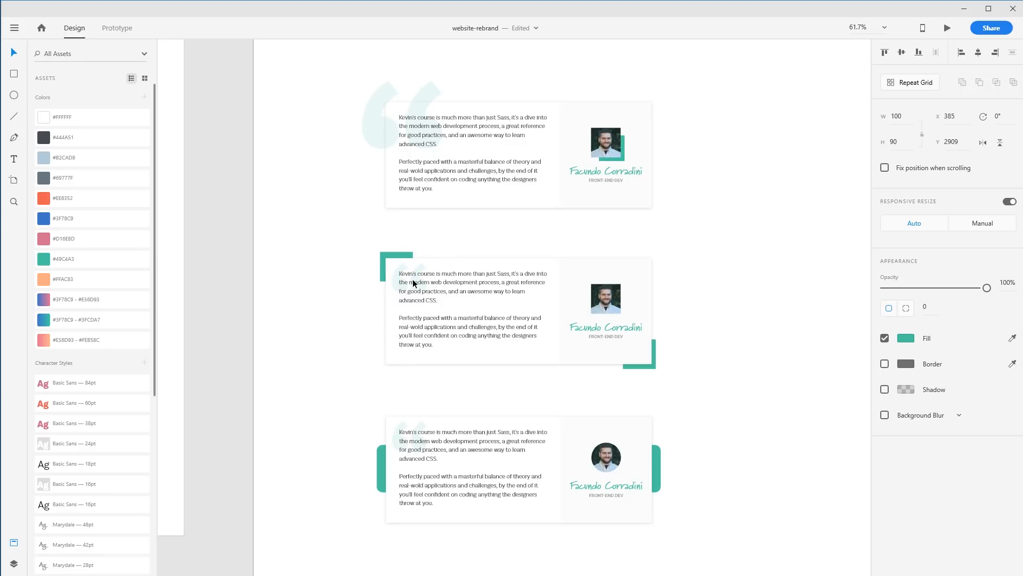
left_click(768, 329)
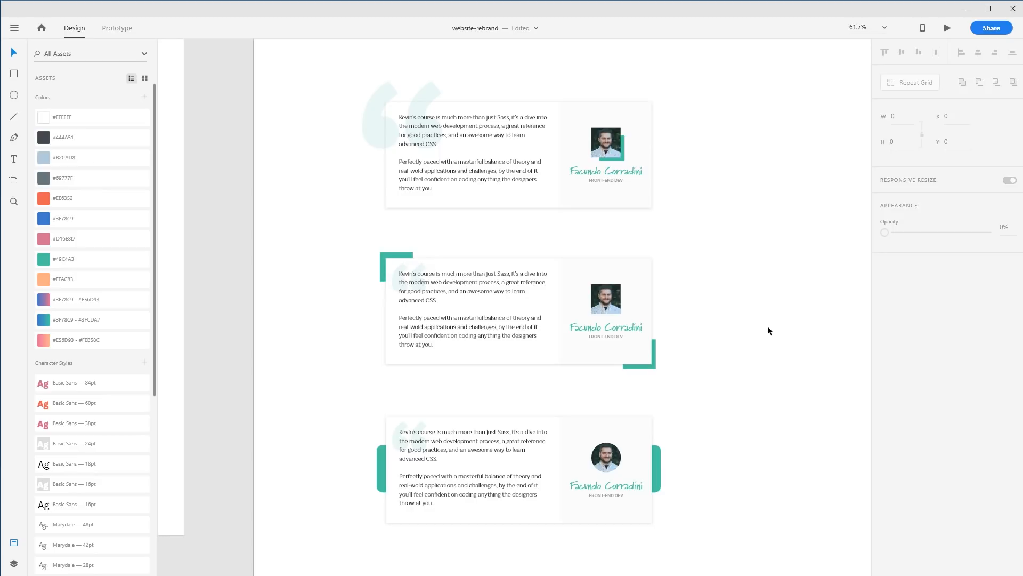
key("ctrl+z")
left_click(768, 330)
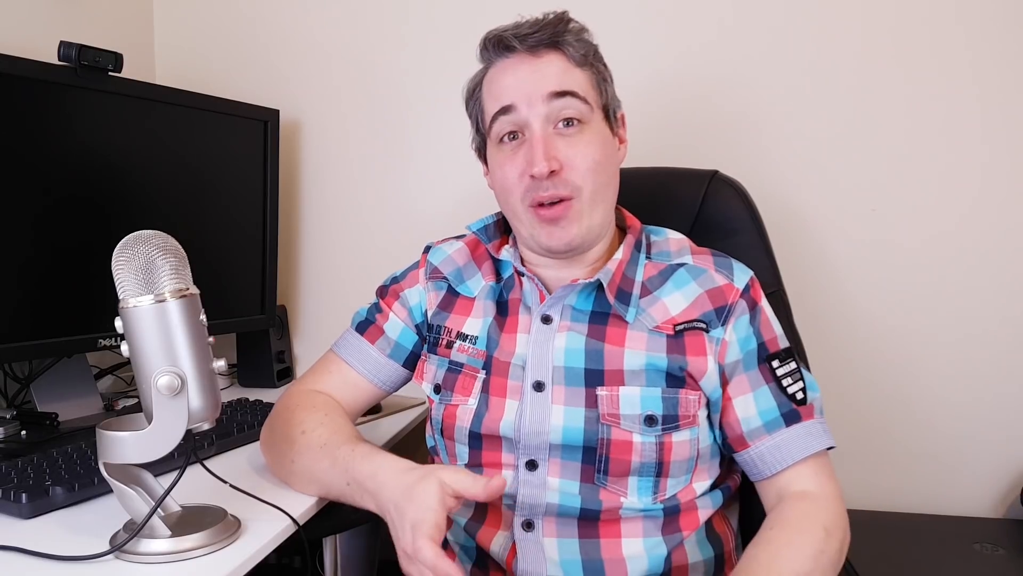